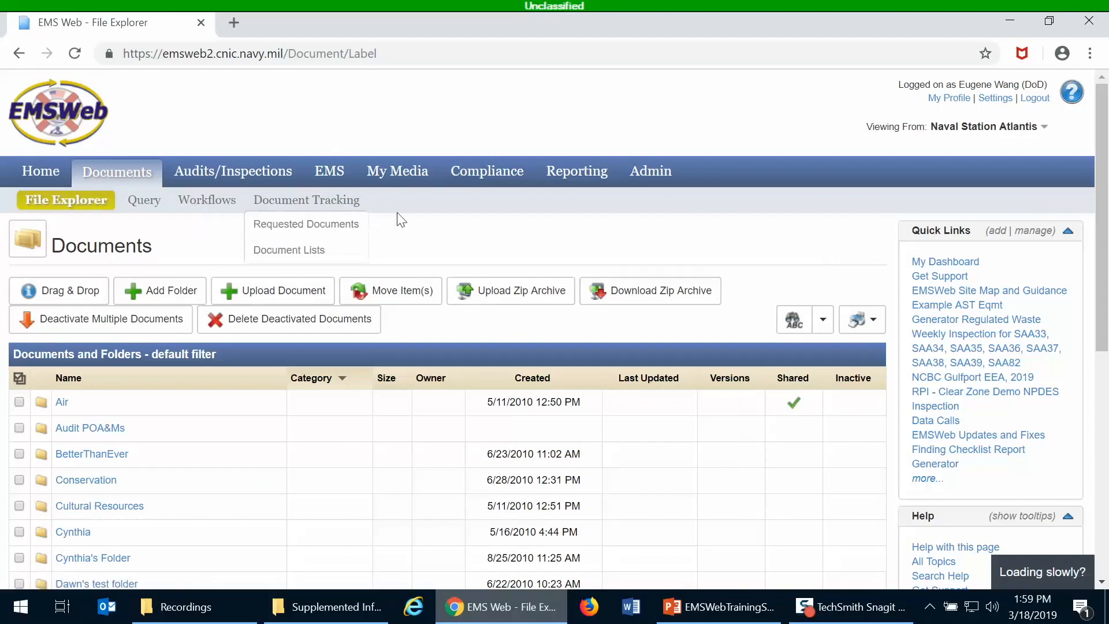
Look through the top-level folders listed in the File Explorer.
scroll(447, 252, "down", 1)
scroll(447, 252, "down", 1)
scroll(447, 252, "up", 1)
scroll(451, 248, "up", 1)
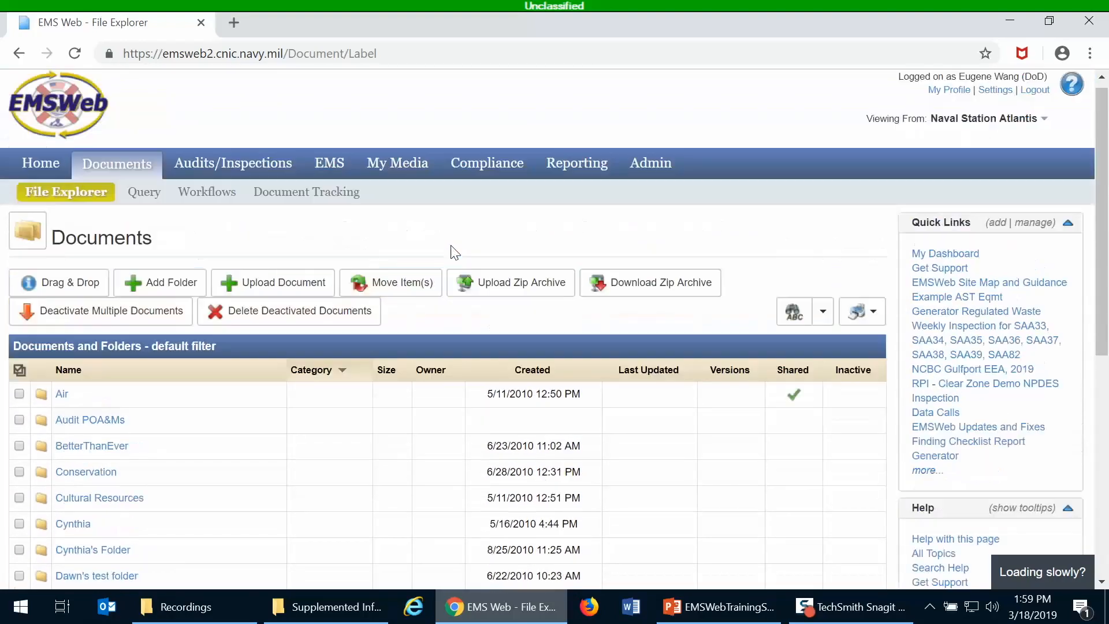
scroll(453, 249, "down", 1)
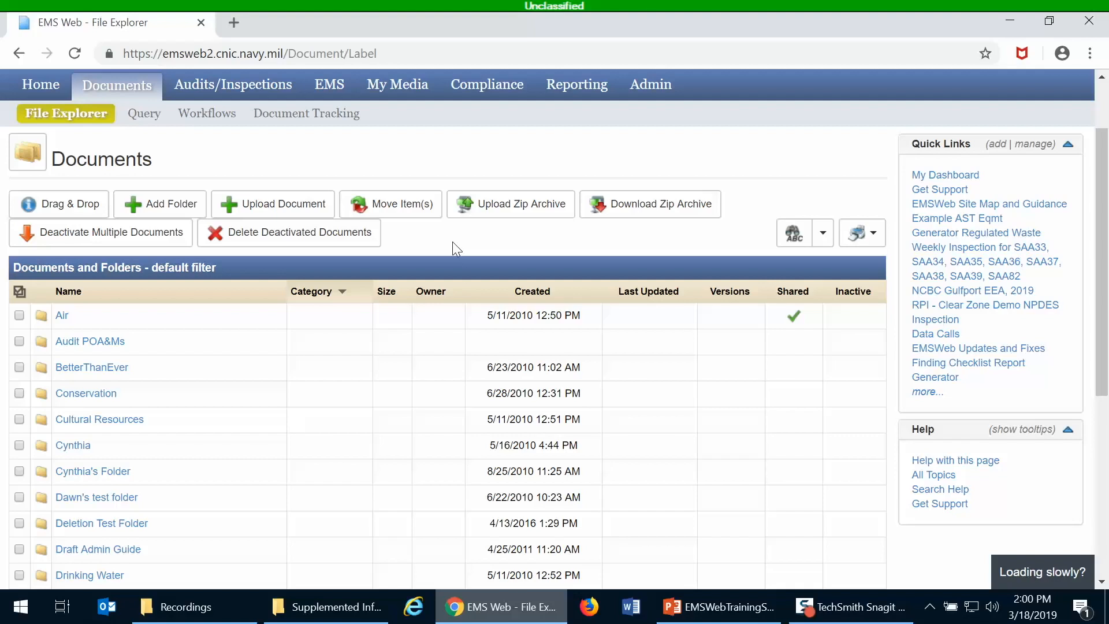
scroll(352, 407, "down", 3)
scroll(356, 408, "up", 5)
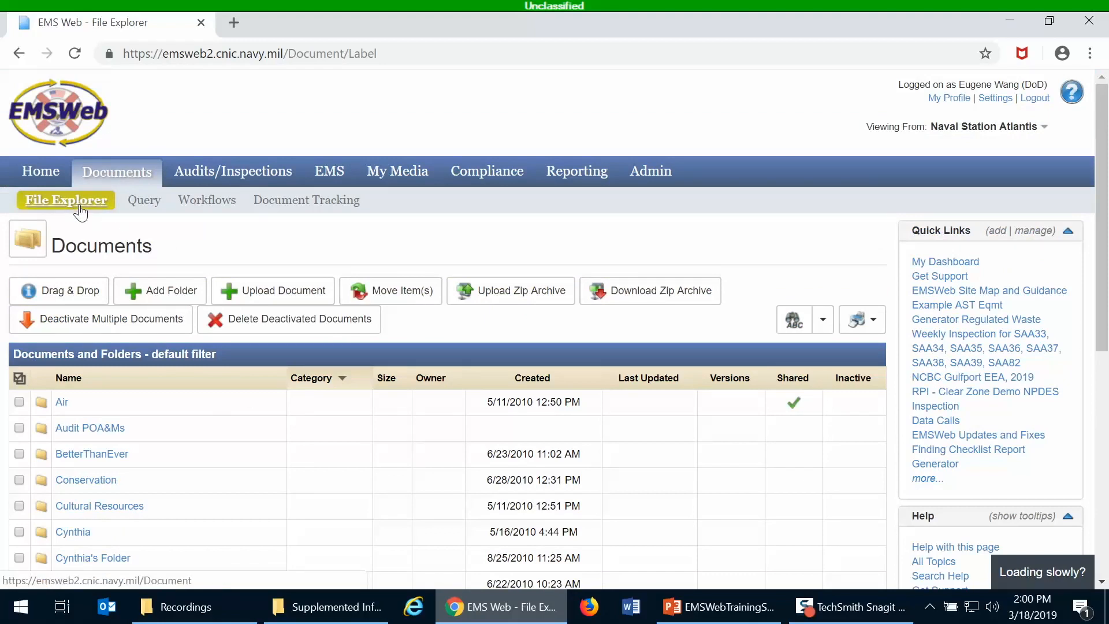
Add a top-level document folder named "Example Training Folder".
left_click(147, 294)
left_click(149, 289)
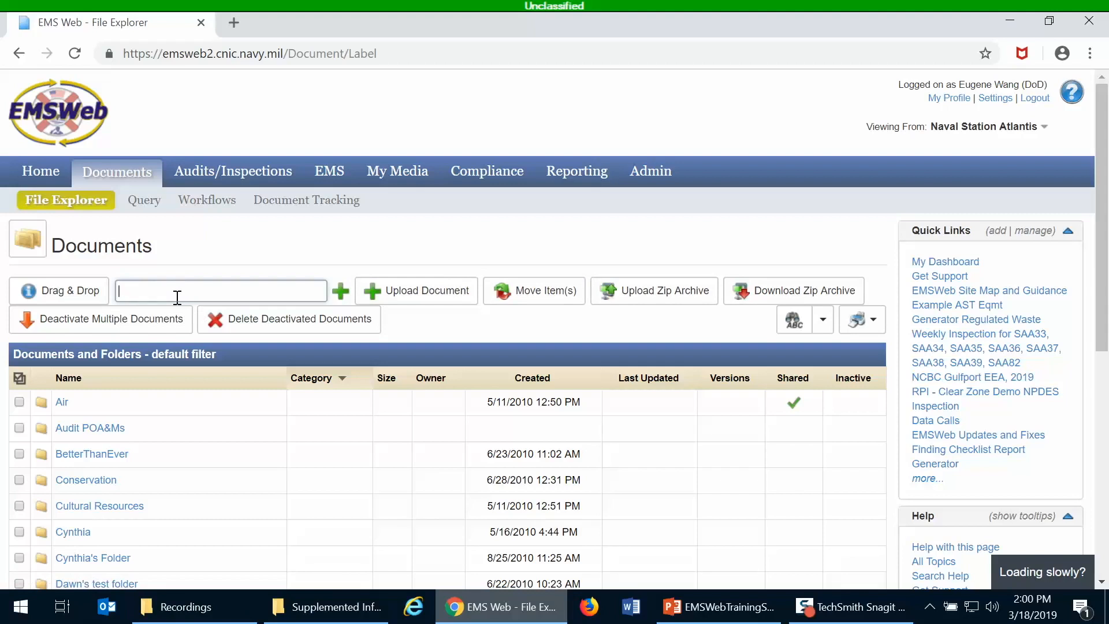
type("Example Training Folder")
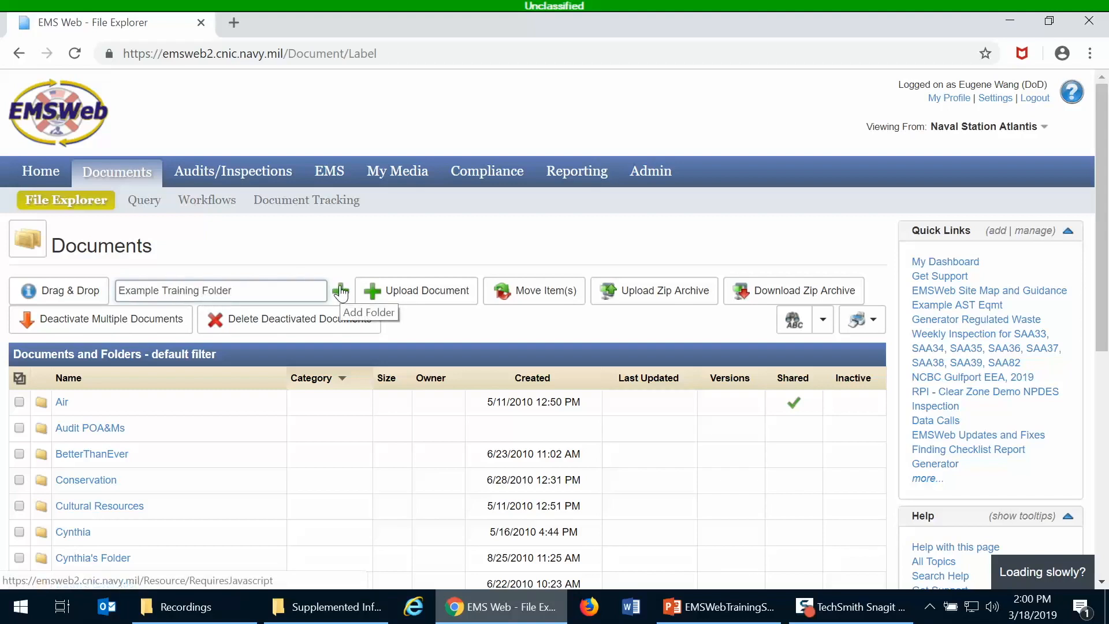
left_click(341, 291)
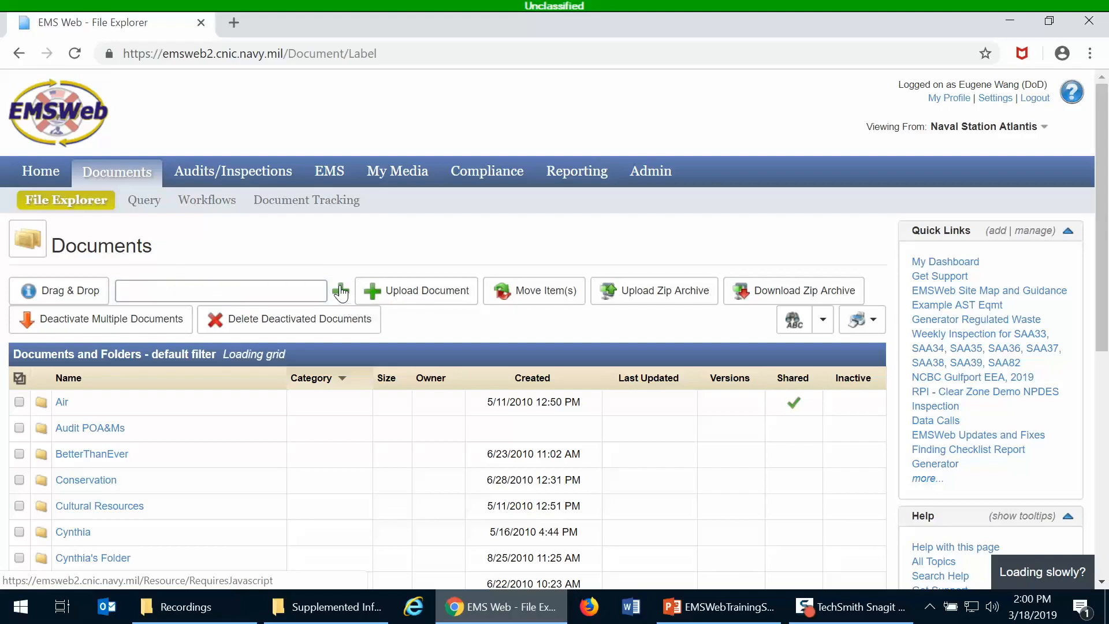
Open Example Training Folder and add a folder named "Training Subfolder" inside it.
scroll(293, 231, "down", 5)
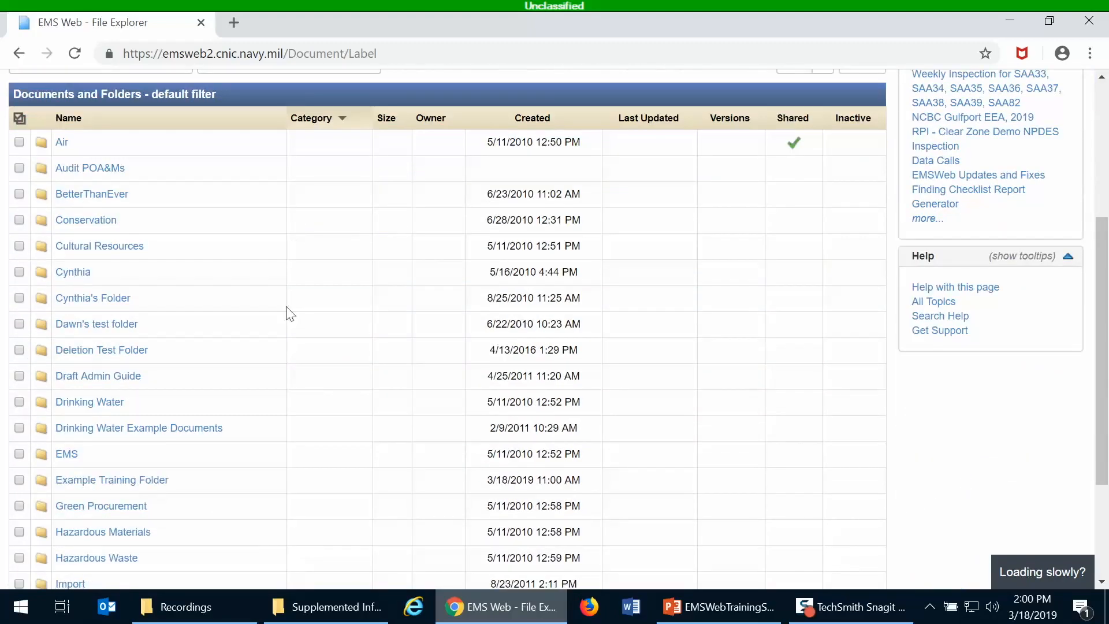
left_click(130, 485)
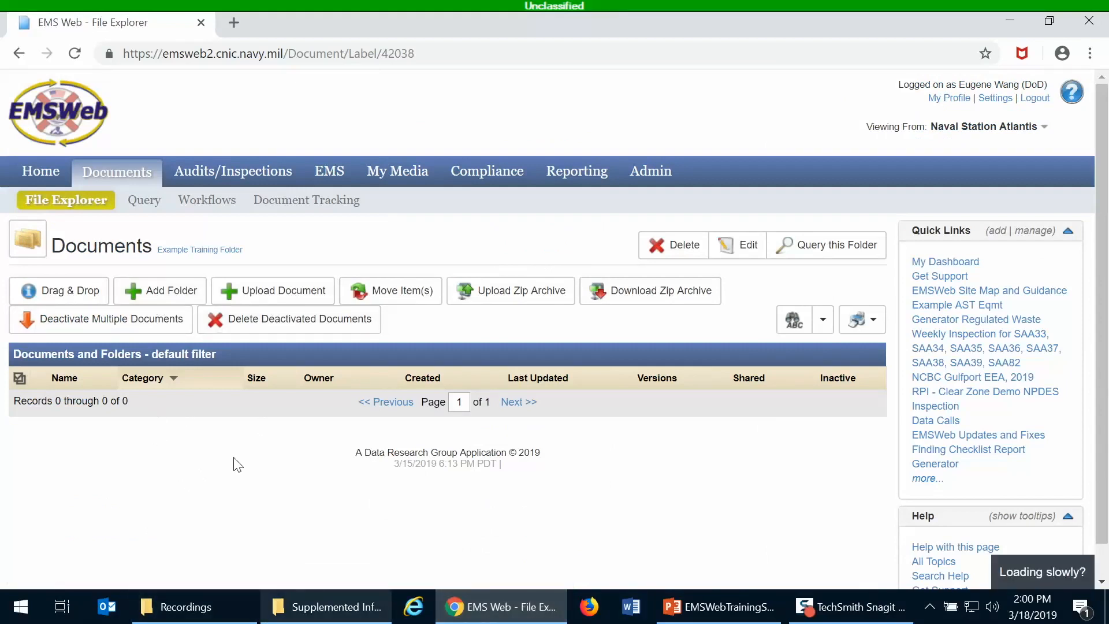
left_click(142, 291)
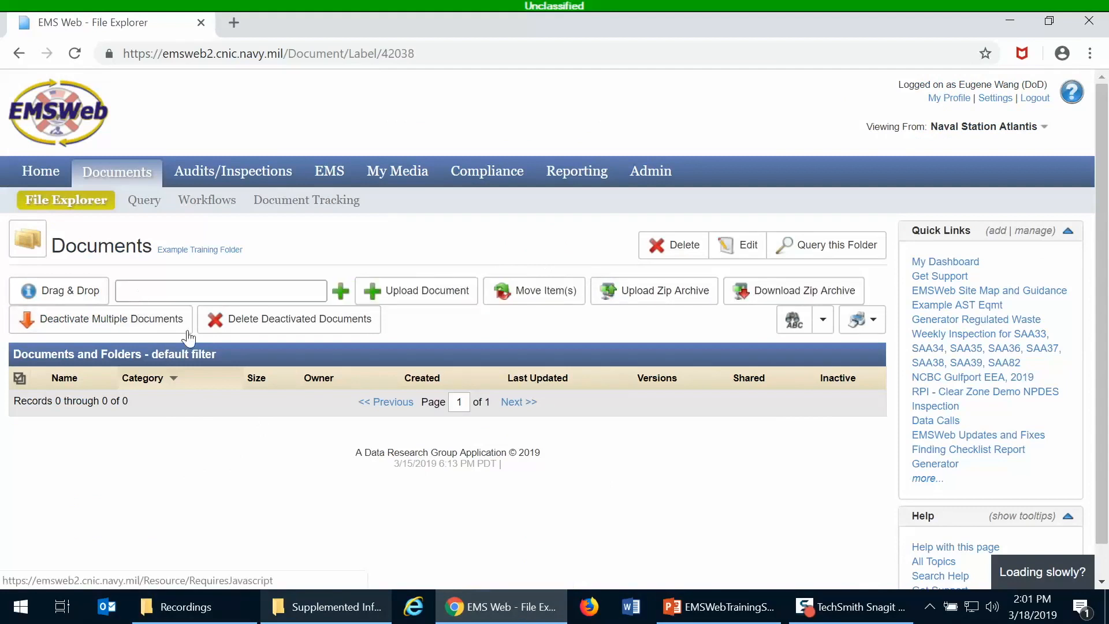
left_click(185, 294)
type("Training Subfo")
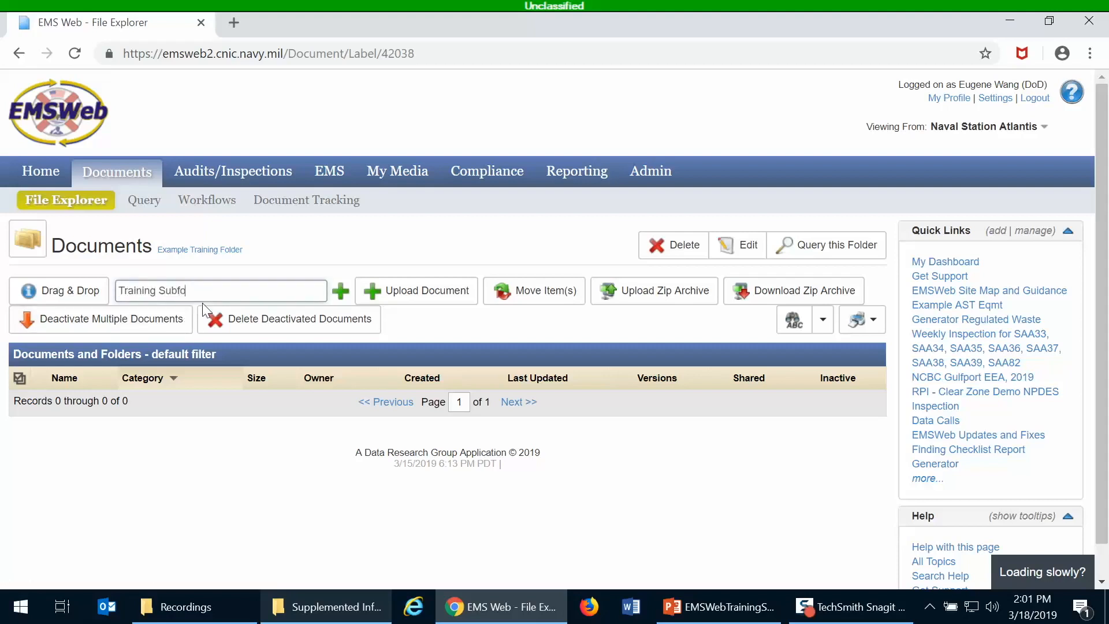
type("lder")
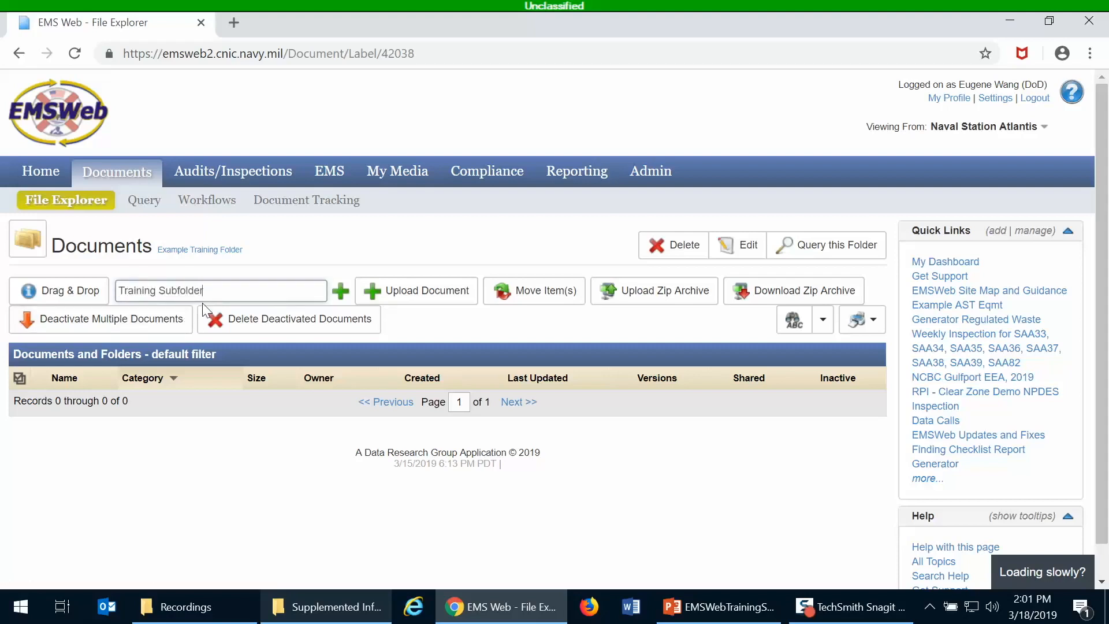
left_click(341, 290)
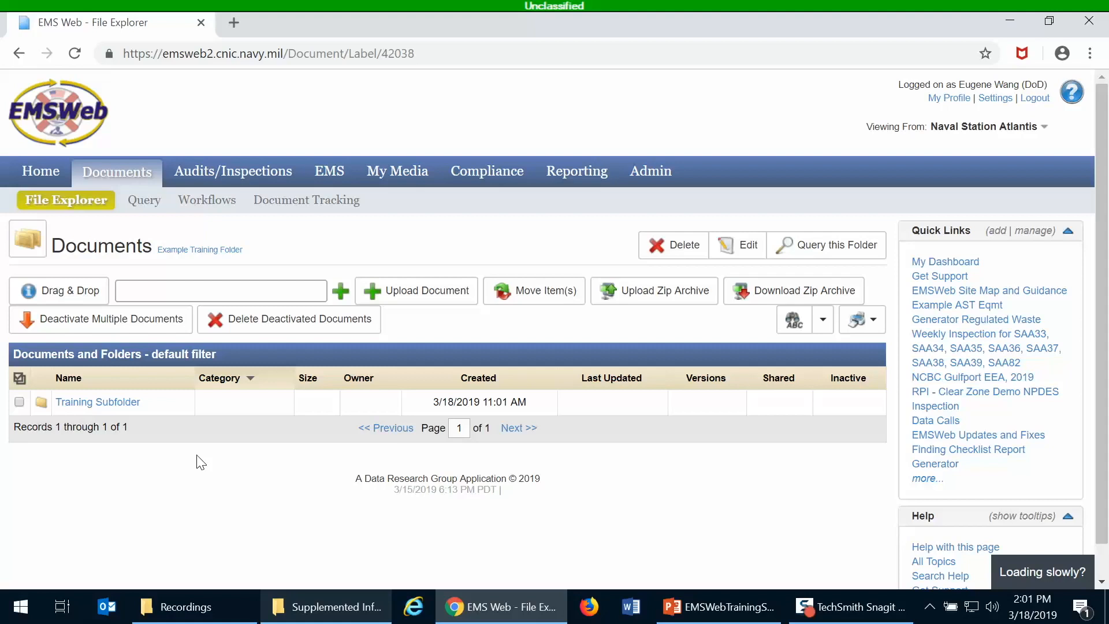
Start a document upload in Example Training Folder and look over the form's property and related info fields.
left_click(418, 294)
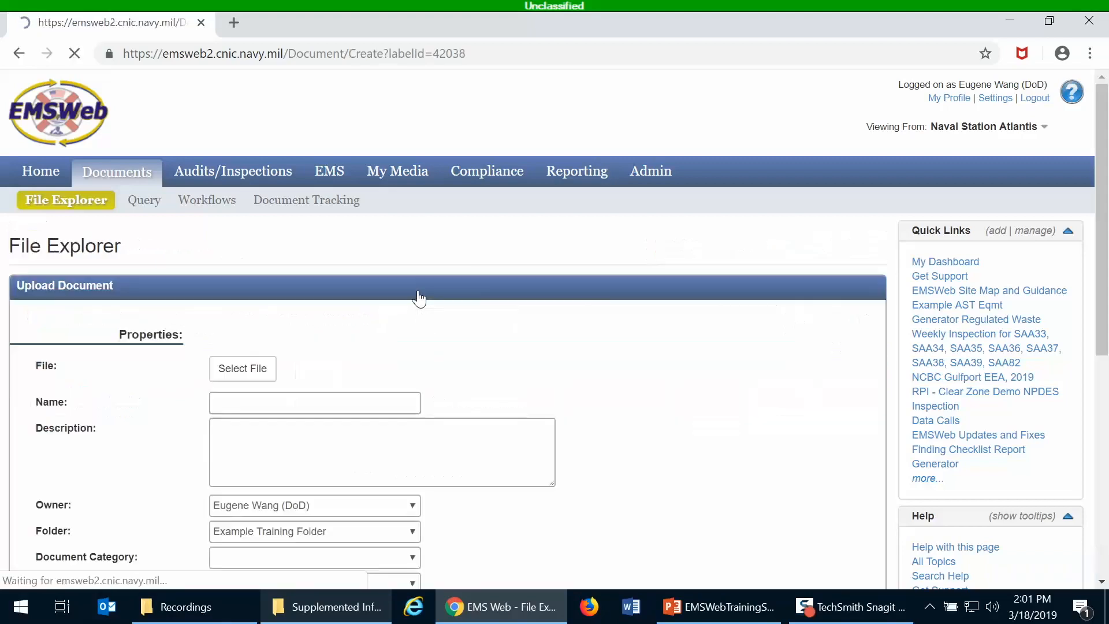
scroll(501, 286, "down", 5)
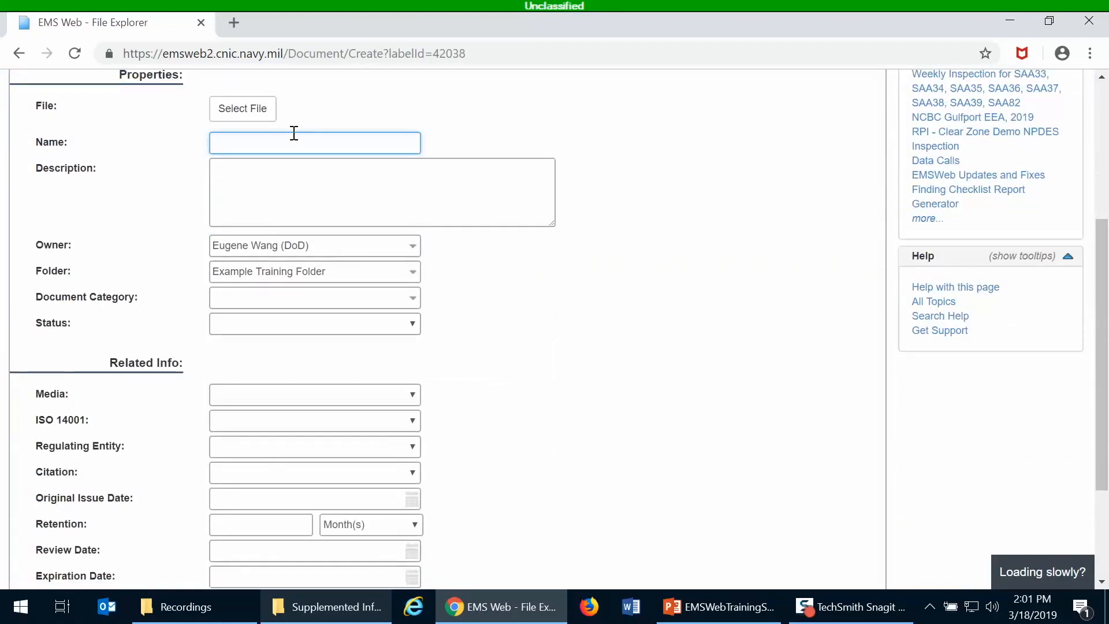
scroll(484, 337, "down", 2)
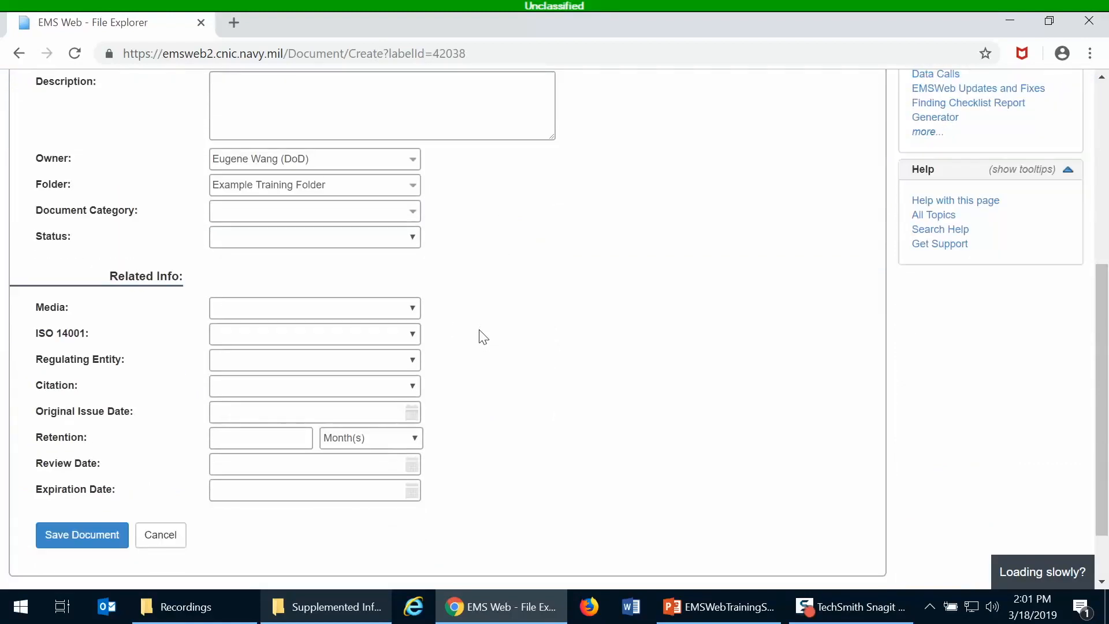
scroll(155, 359, "up", 2)
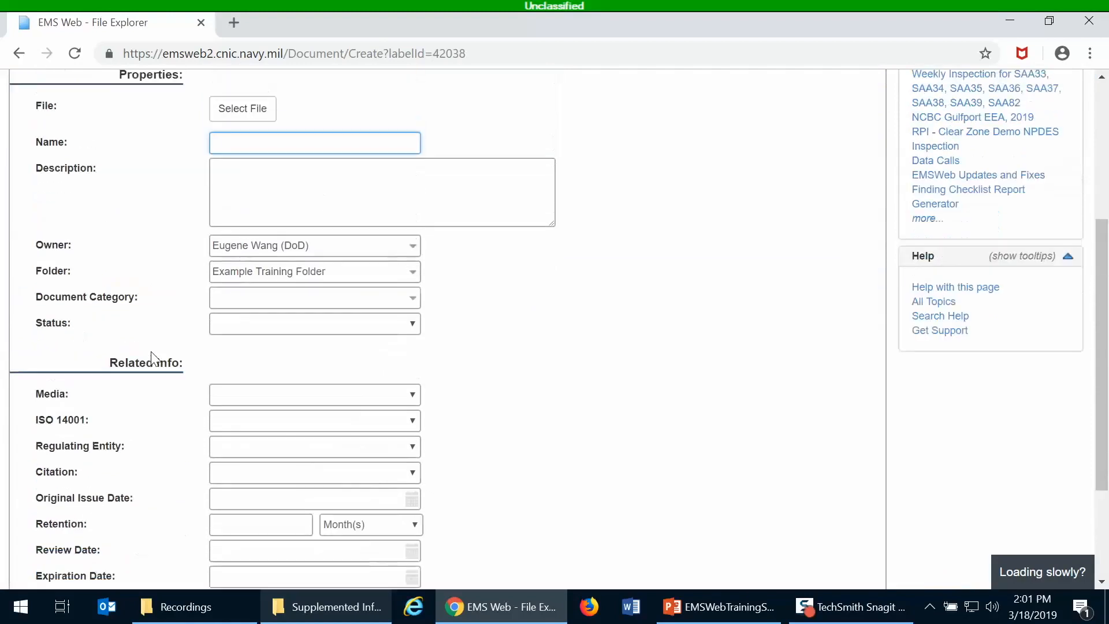
scroll(154, 265, "up", 2)
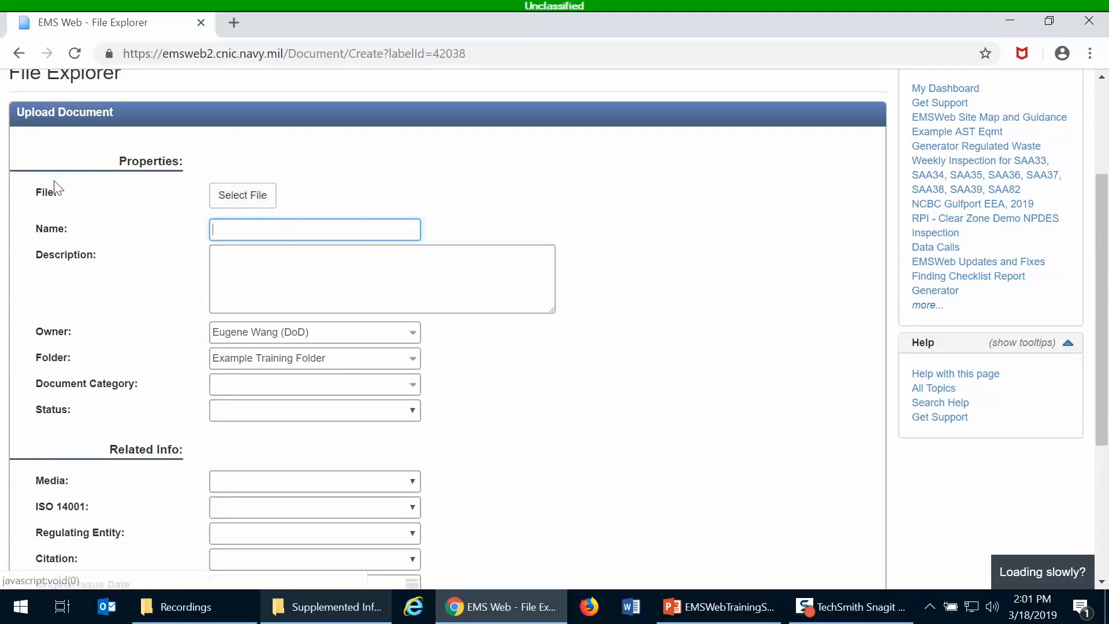
Attach the PDF "NAS Meridian Declaration of Conformance" from the Sample Documents folder in Supplemented Information as the file to upload.
left_click(234, 197)
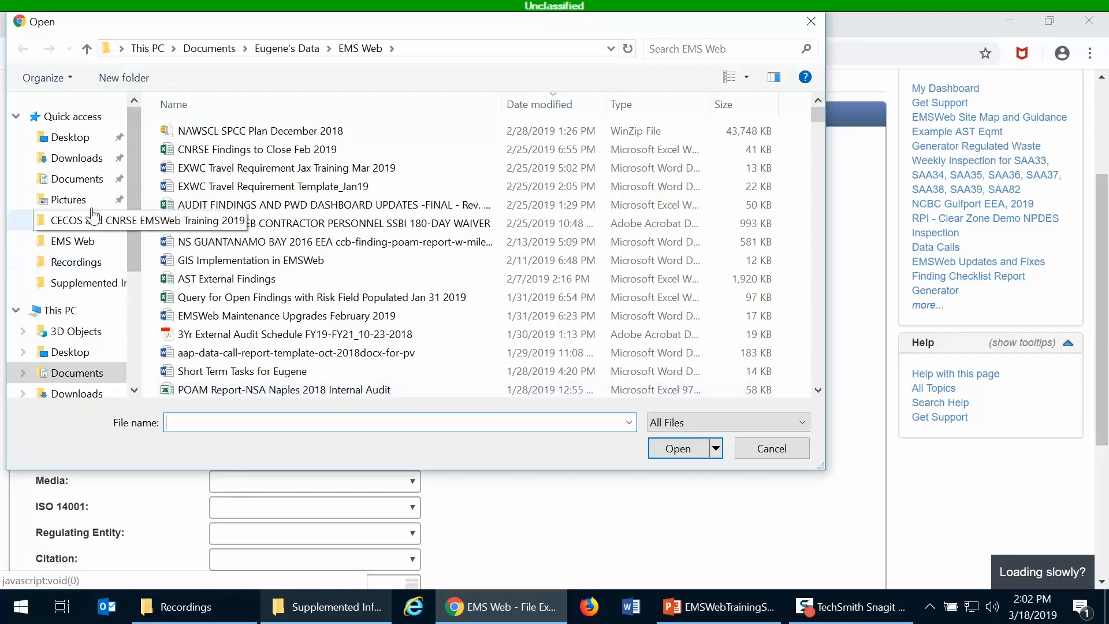
left_click(88, 286)
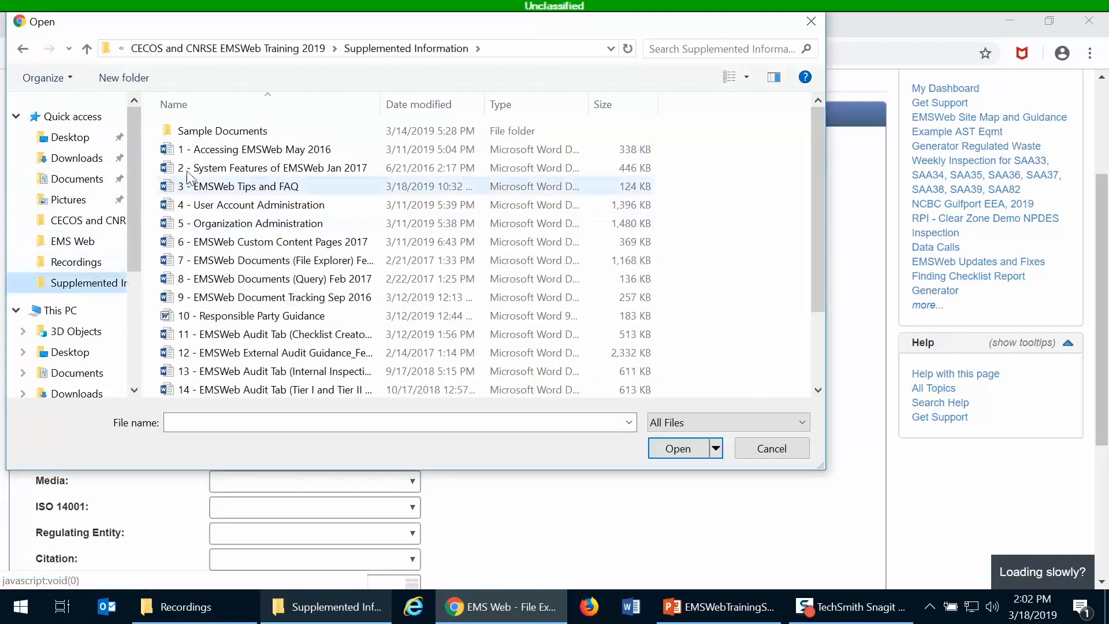
left_click(202, 135)
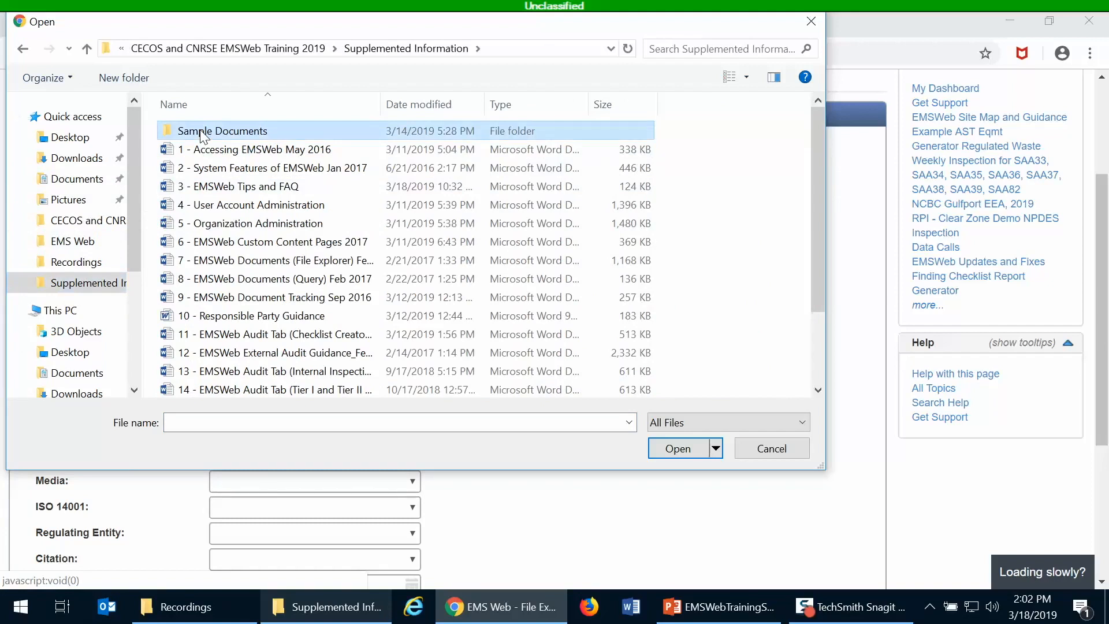
double_click(200, 131)
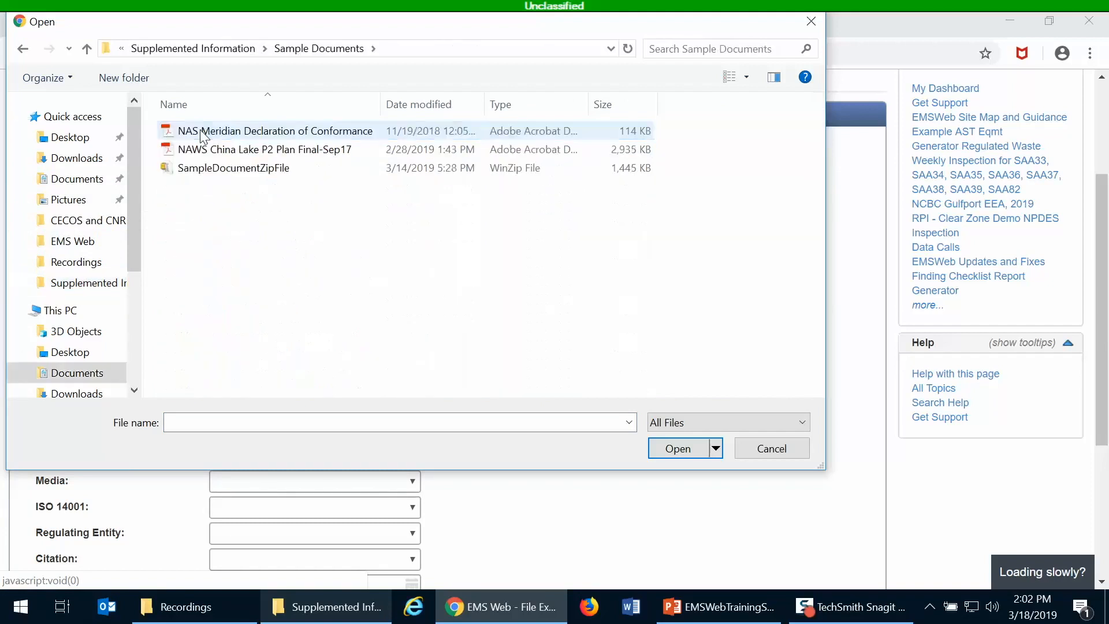
left_click(273, 138)
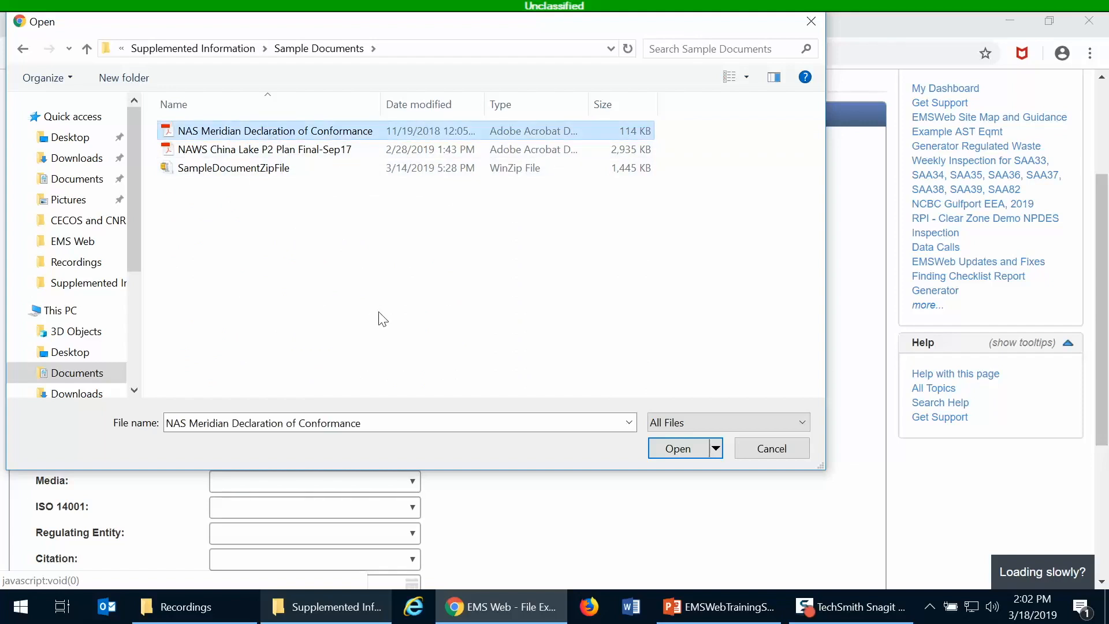
left_click(687, 449)
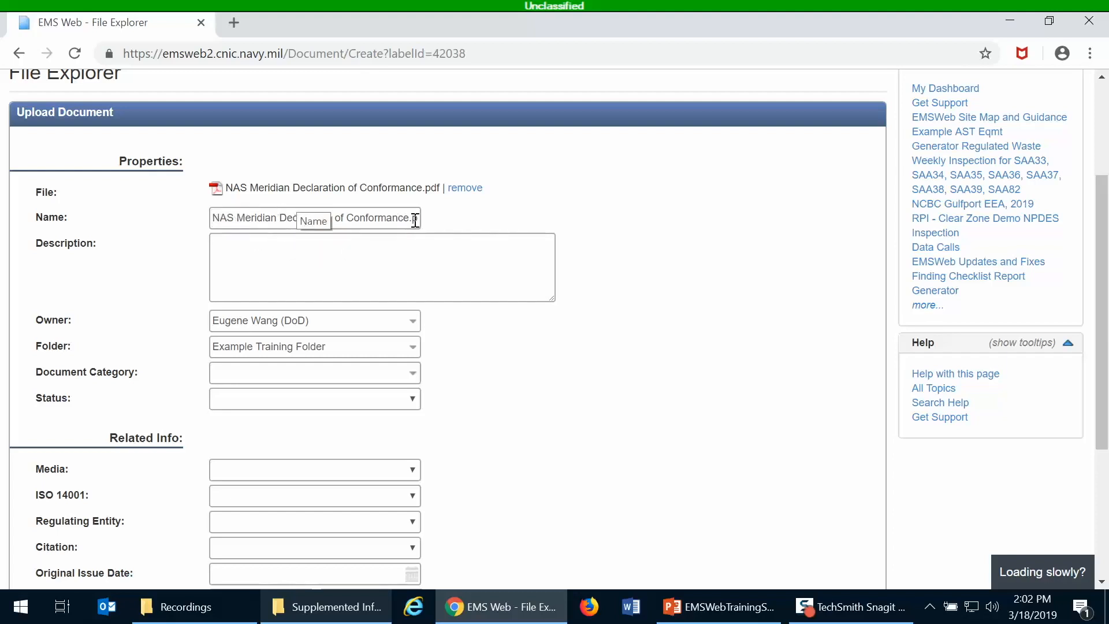
Shorten the document name to "NAS Meridian Declaration of Conformance" and enter the description "FY19 signed Declaration of Conformance.".
left_click_drag(407, 217, 463, 231)
key("BackSpace")
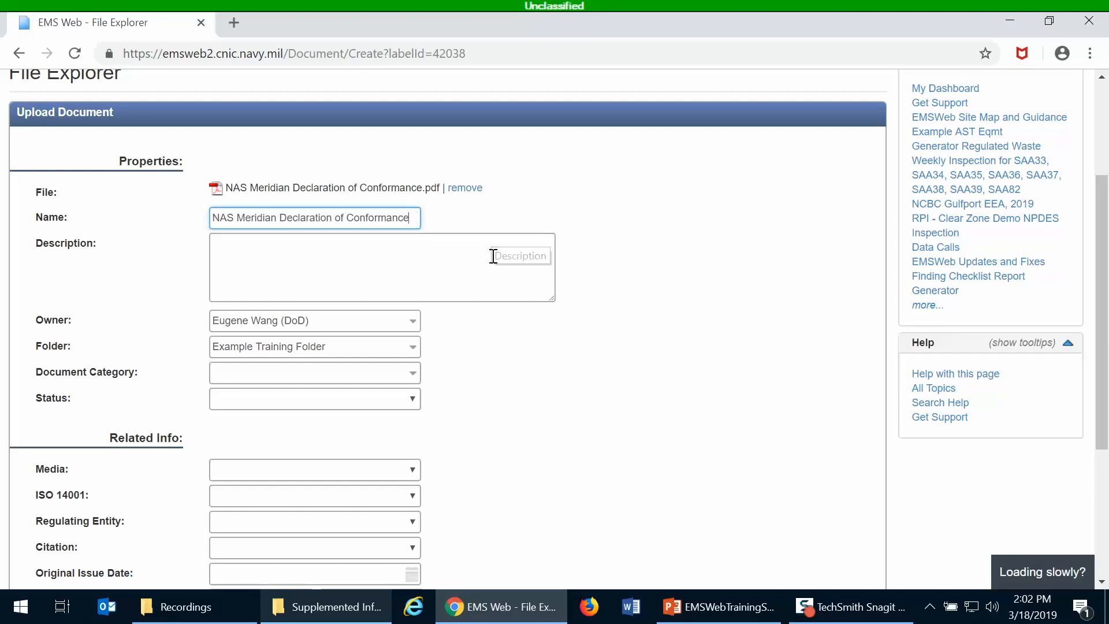
left_click(491, 257)
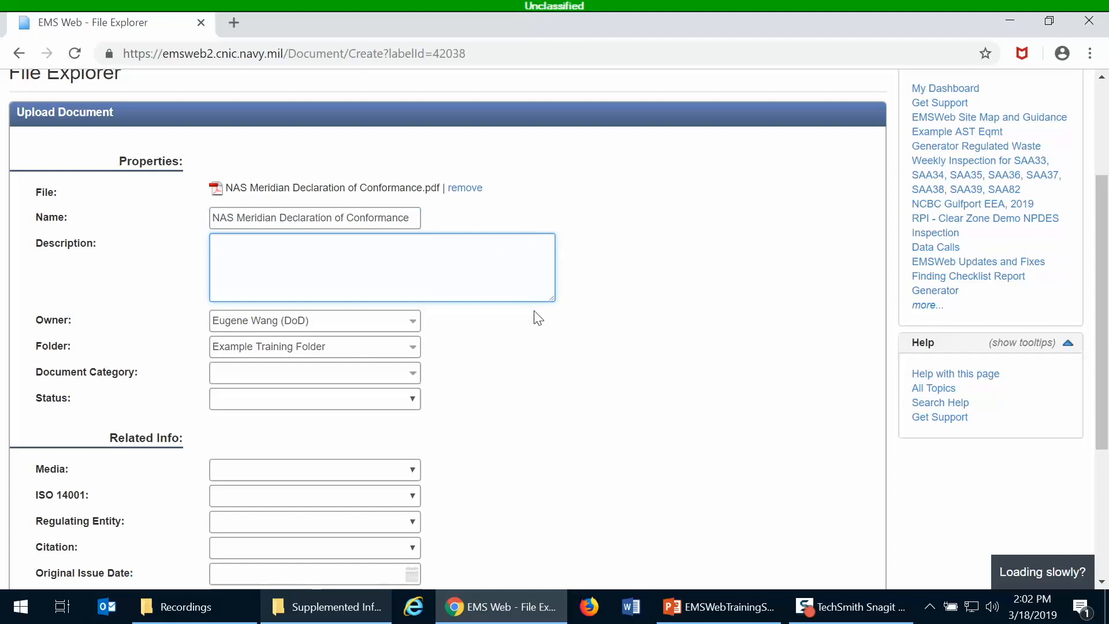
type("FY19 signed Declaration of Conformance.")
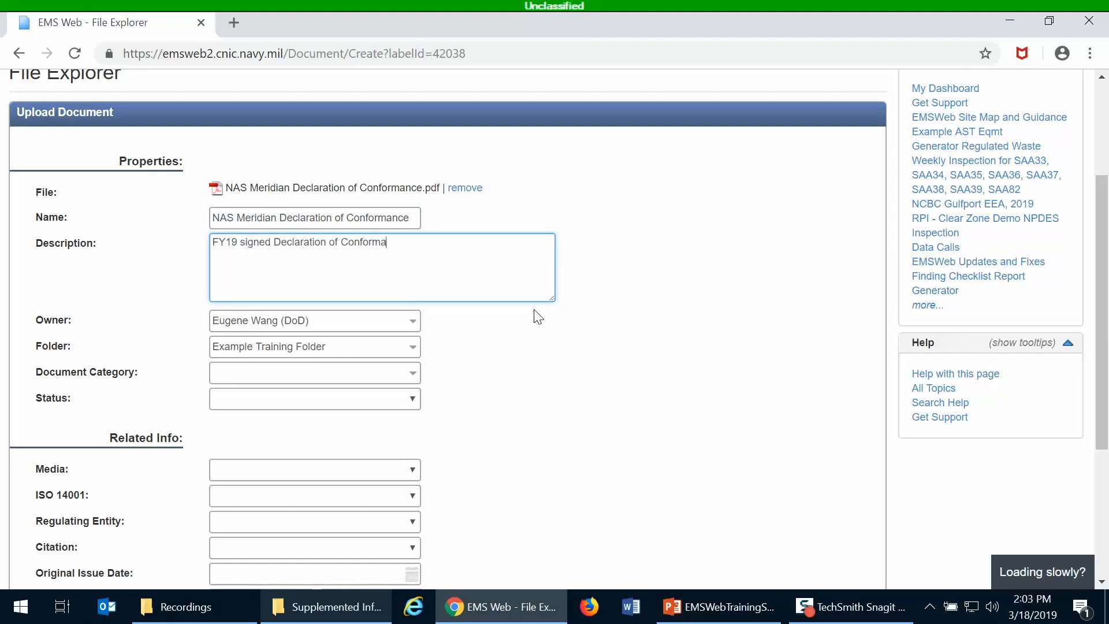
scroll(589, 354, "down", 3)
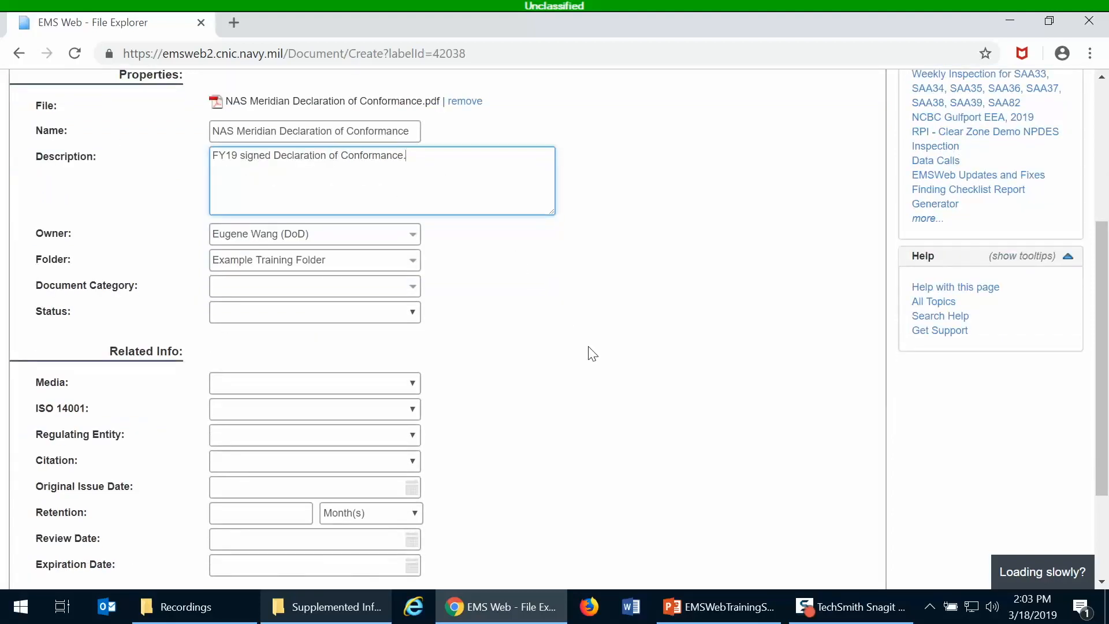
scroll(592, 352, "up", 3)
scroll(591, 350, "down", 3)
scroll(589, 349, "up", 2)
scroll(589, 348, "up", 2)
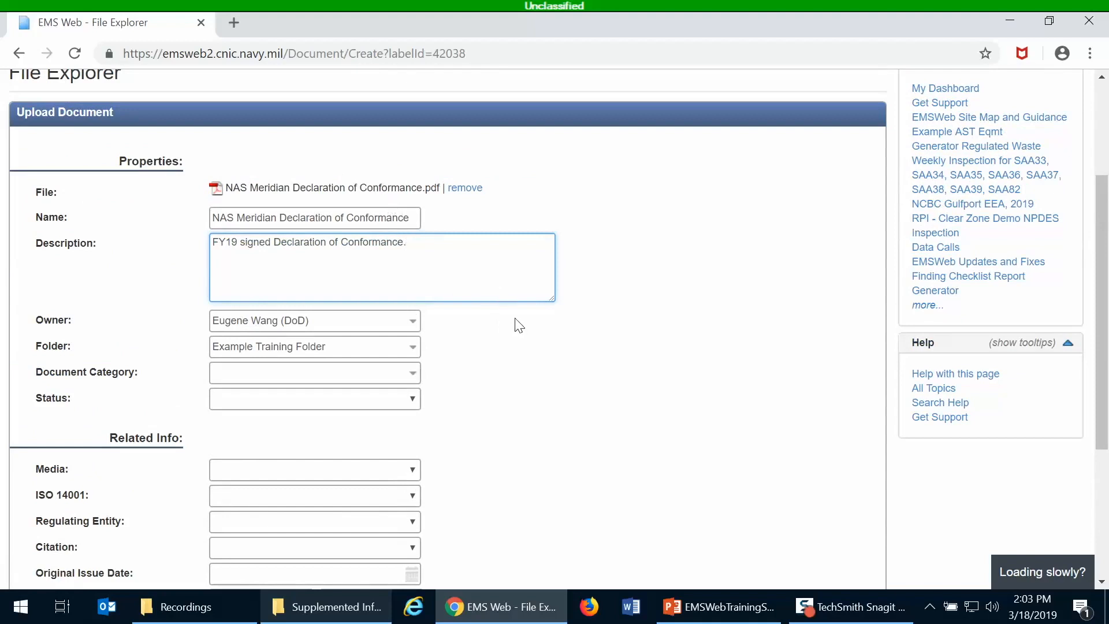
Set the document category to EMS Declaration of Conformance from the EMS Documents group.
scroll(514, 327, "down", 3)
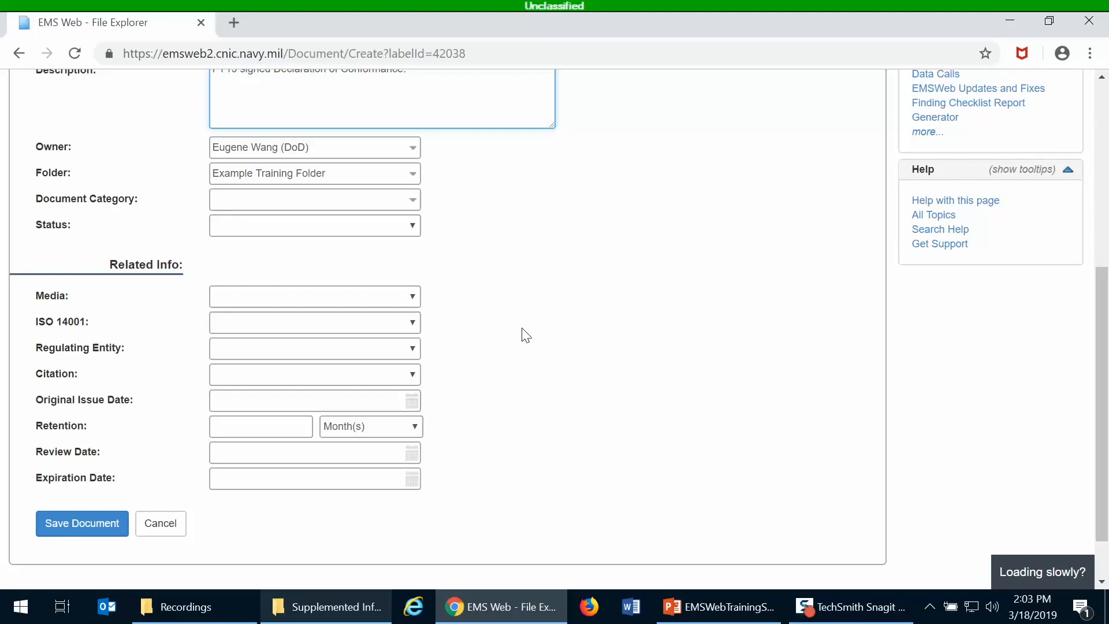
left_click(265, 208)
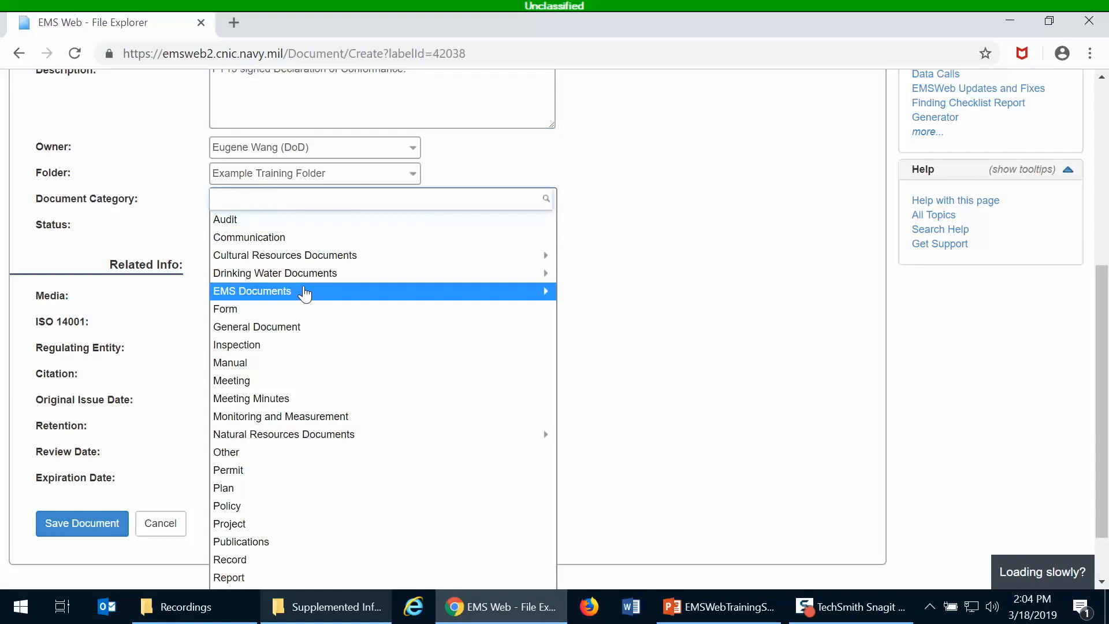
scroll(304, 294, "down", 1)
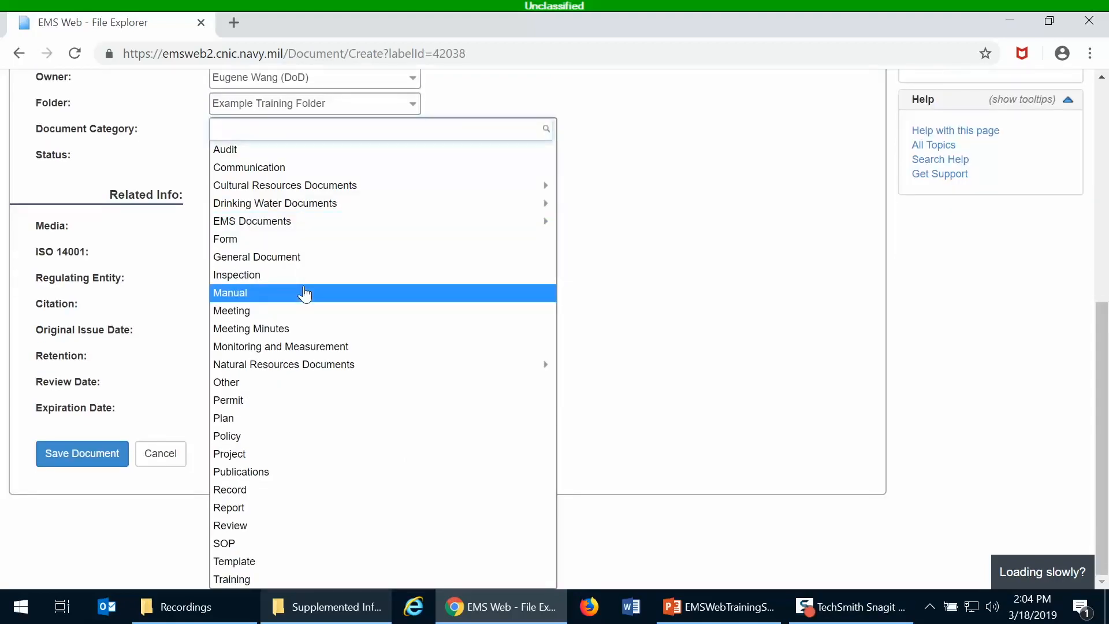
scroll(305, 292, "up", 3)
scroll(305, 292, "down", 3)
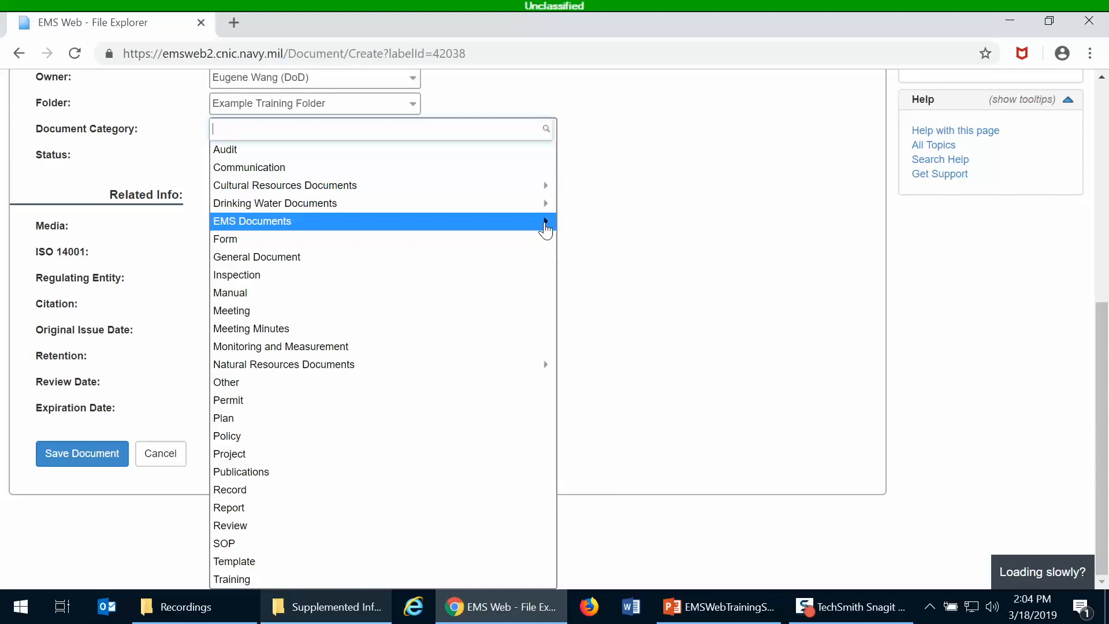
left_click(412, 224)
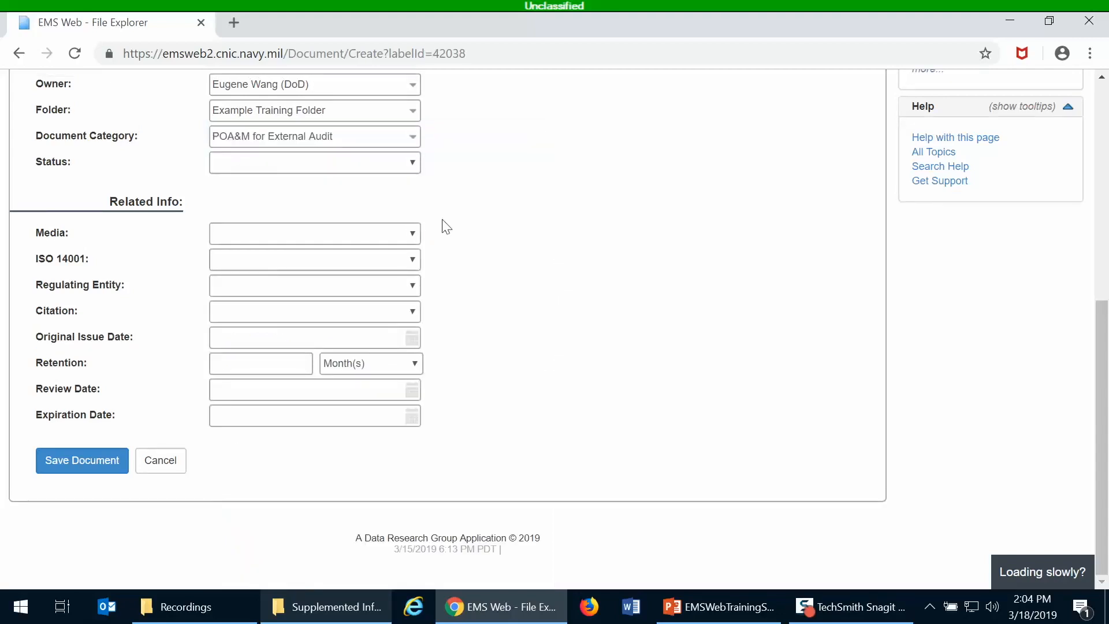
left_click(386, 141)
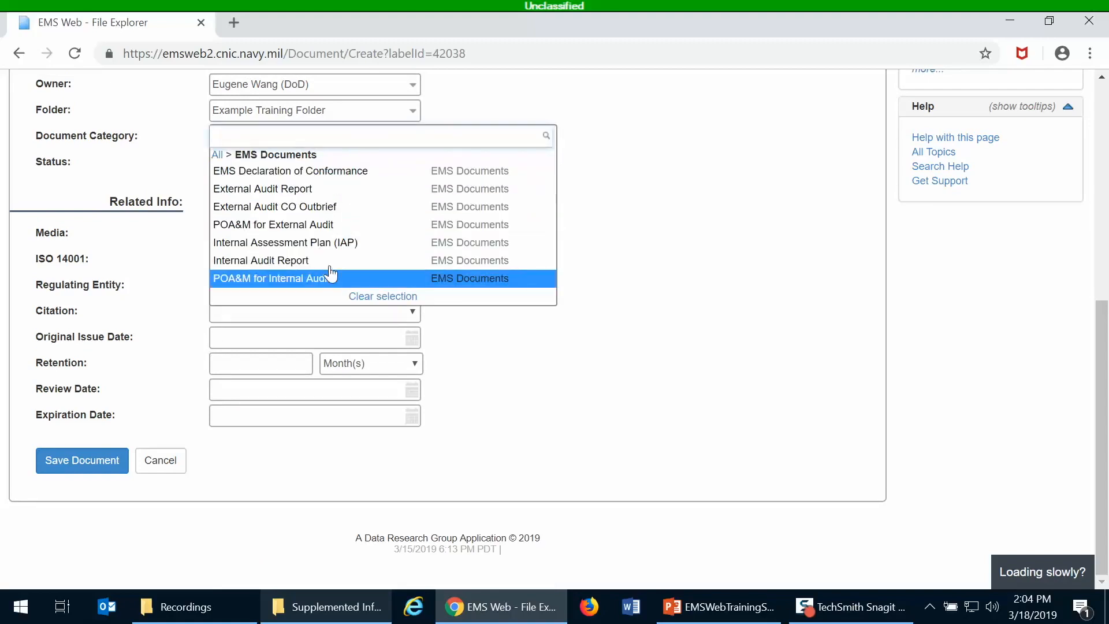
left_click(321, 180)
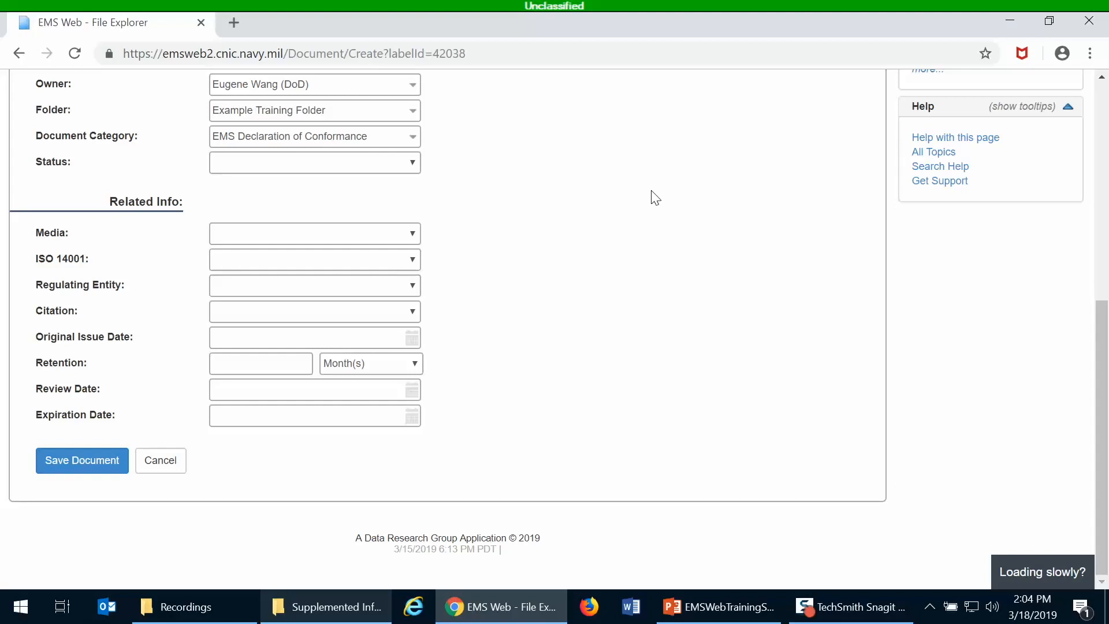
Check the available status options, leave the status blank, and set the document's media to Environmental Management (EQA/EMS).
left_click(355, 168)
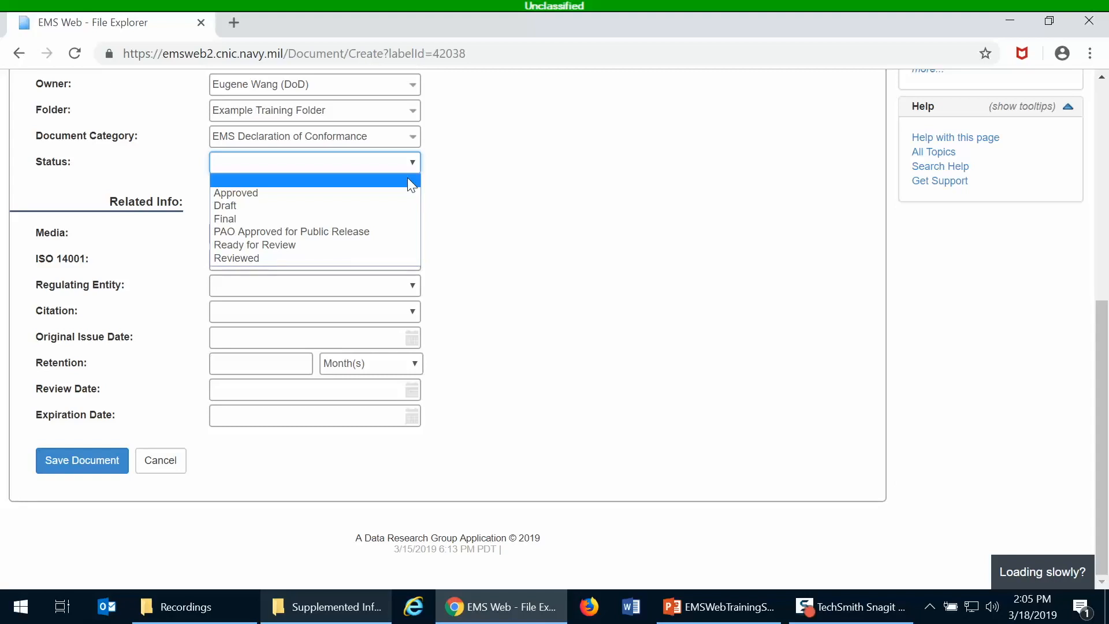
left_click(567, 176)
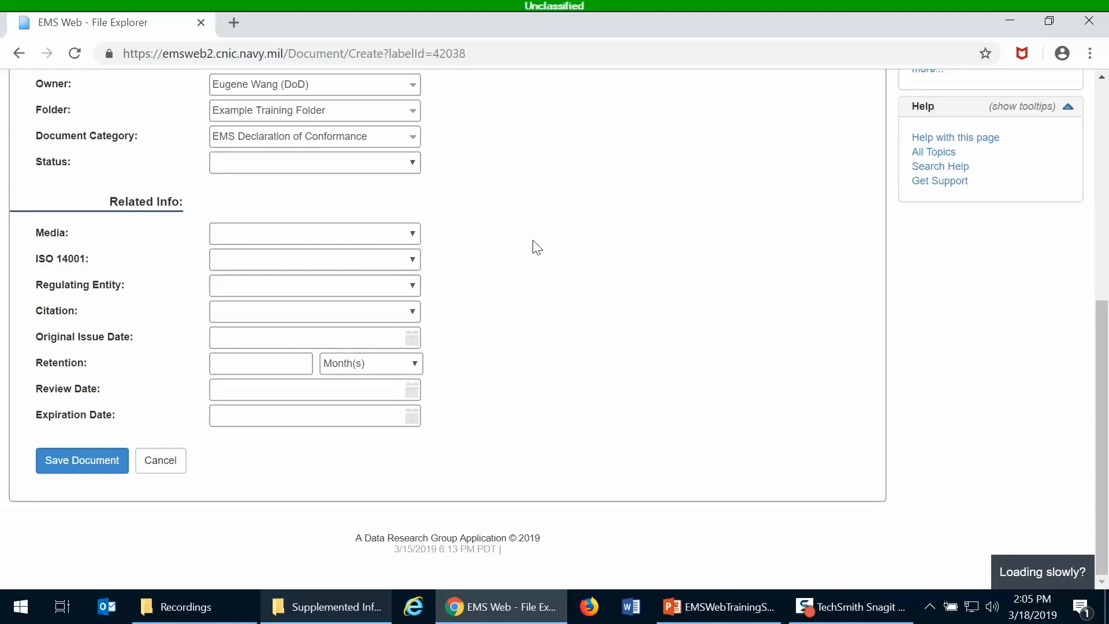
left_click(239, 238)
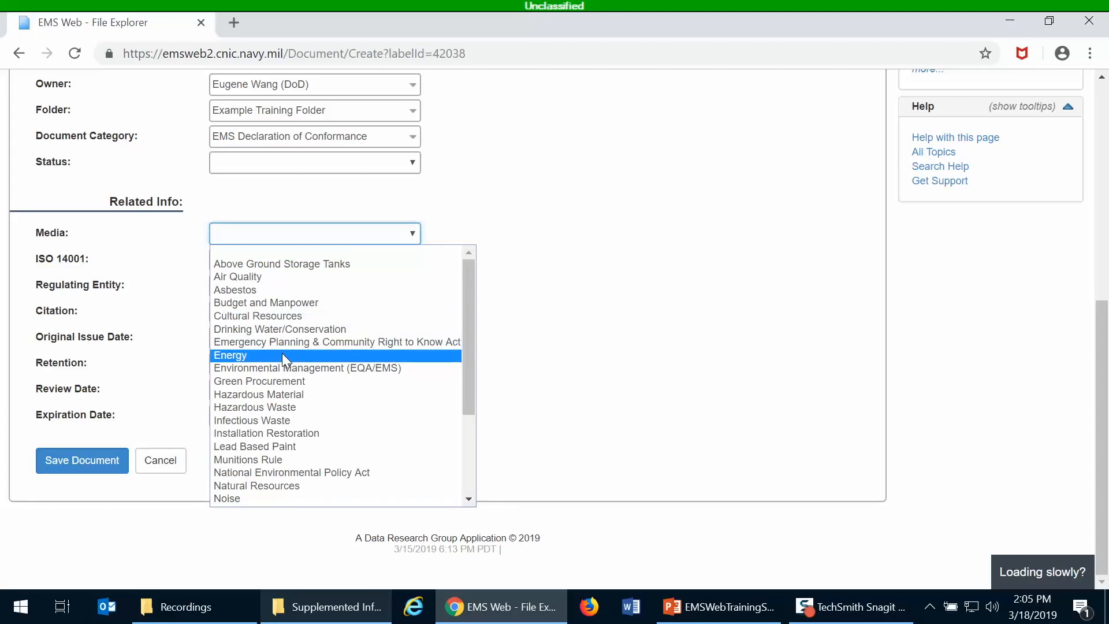
left_click(284, 368)
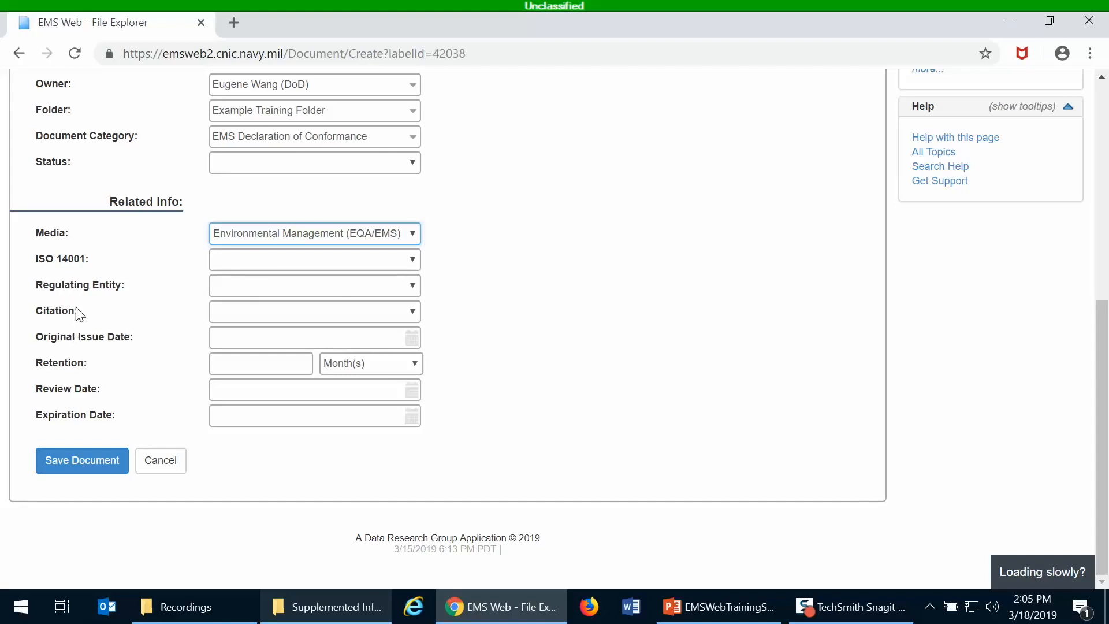
Examine the choices offered for ISO 14001, Regulating Entity, Citation and the Retention unit without selecting any.
left_click(249, 267)
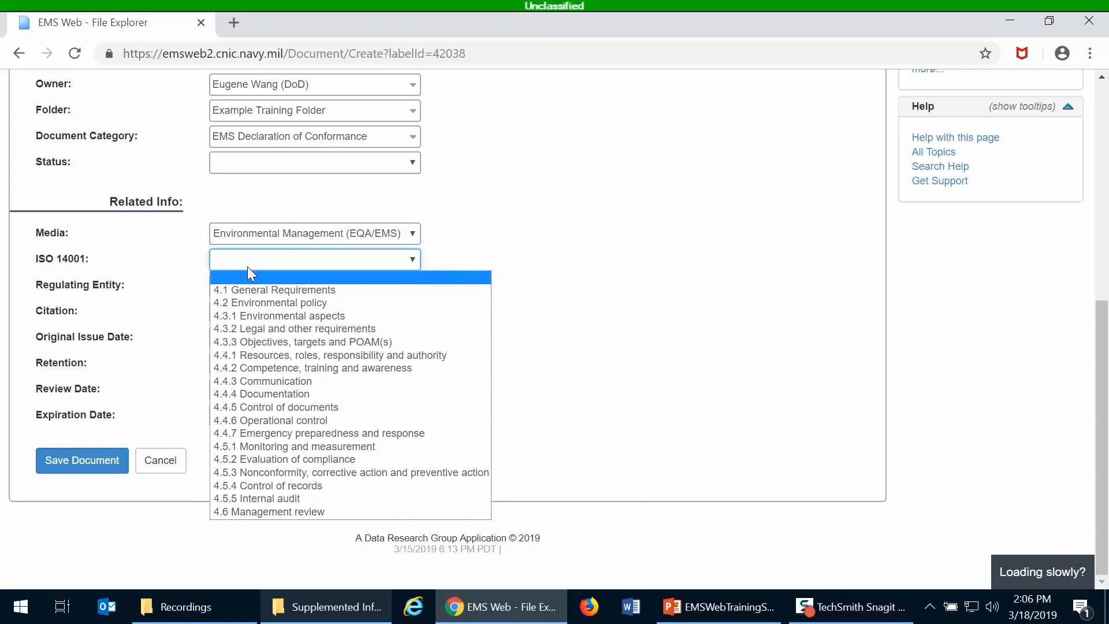
left_click(247, 265)
left_click(230, 284)
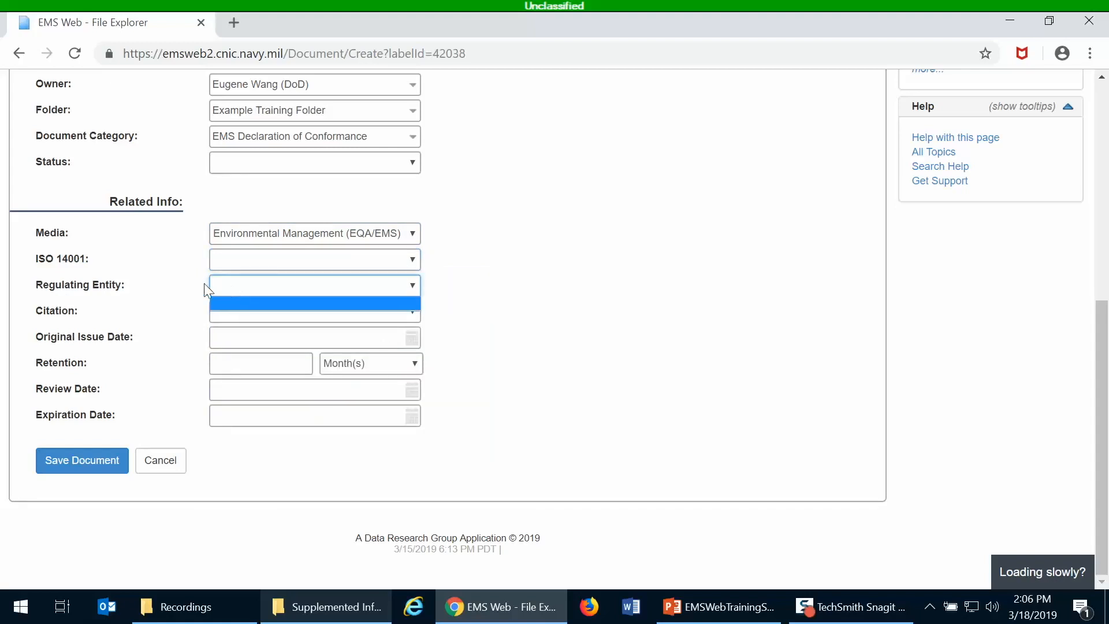
left_click(162, 291)
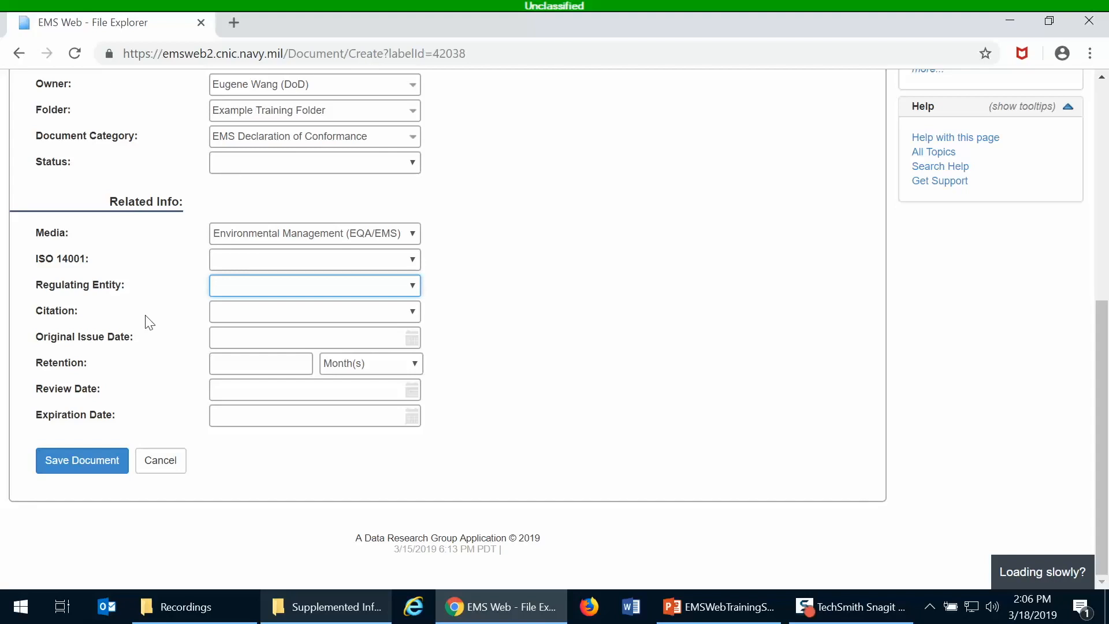
left_click(230, 320)
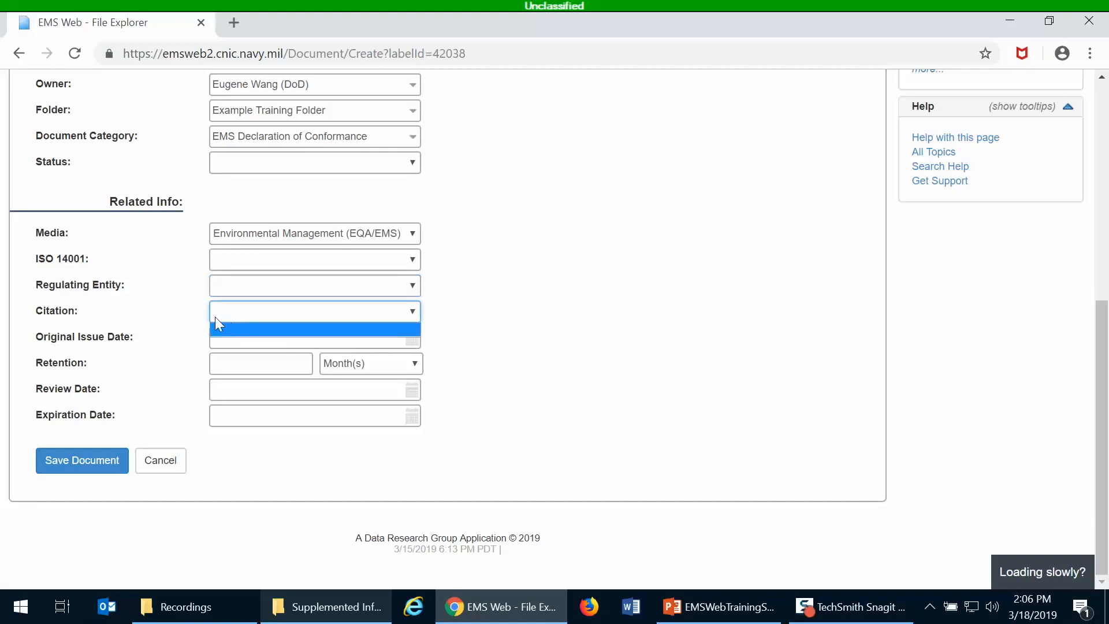
left_click(146, 296)
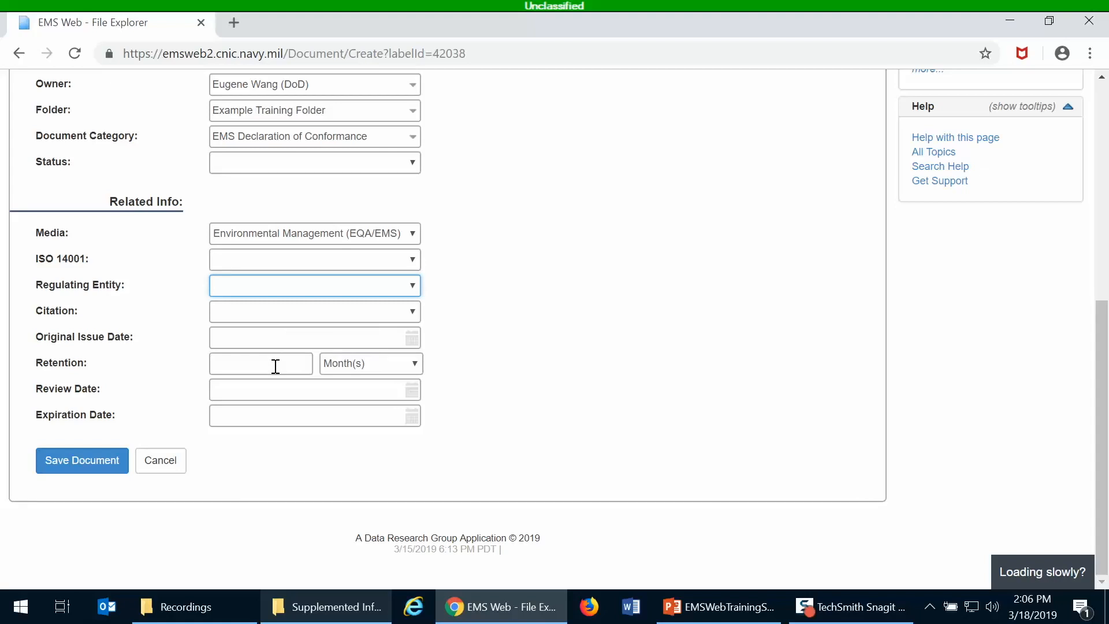
left_click(351, 362)
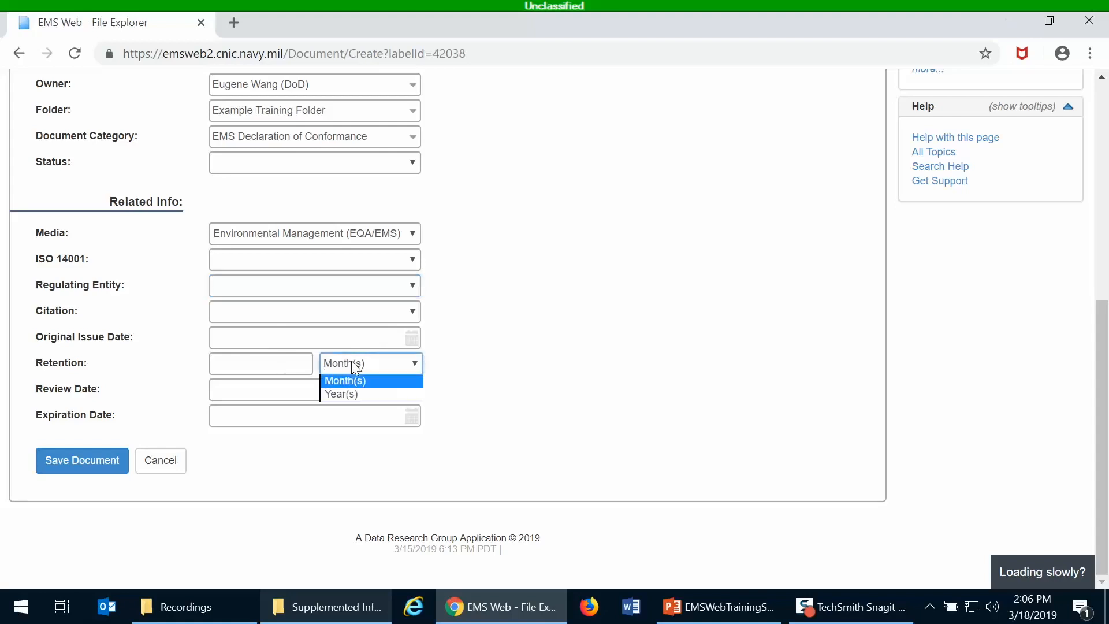
left_click(351, 362)
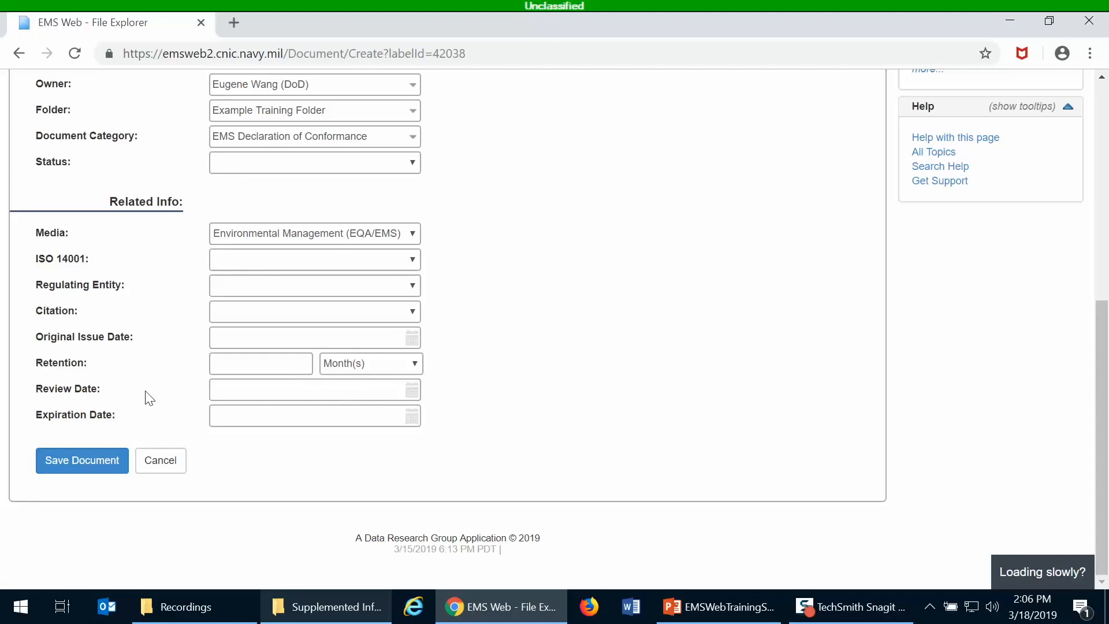
Review the completed upload form and save the document to Example Training Folder.
scroll(148, 359, "up", 3)
scroll(148, 359, "up", 4)
scroll(148, 358, "down", 5)
scroll(147, 353, "down", 1)
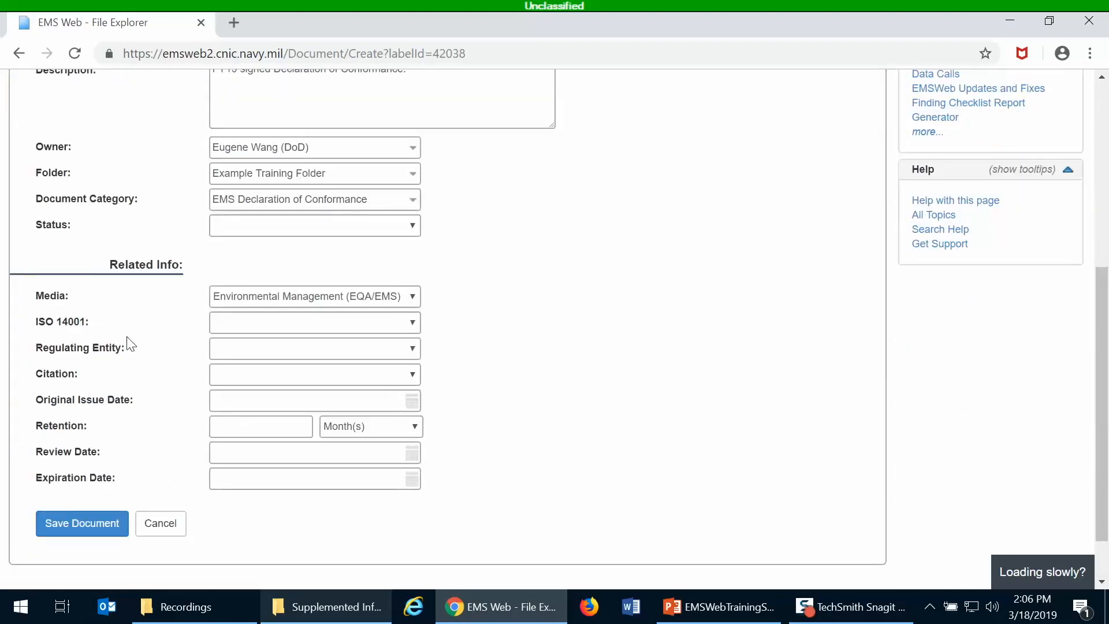
scroll(134, 315, "up", 2)
scroll(137, 319, "down", 2)
scroll(134, 319, "down", 1)
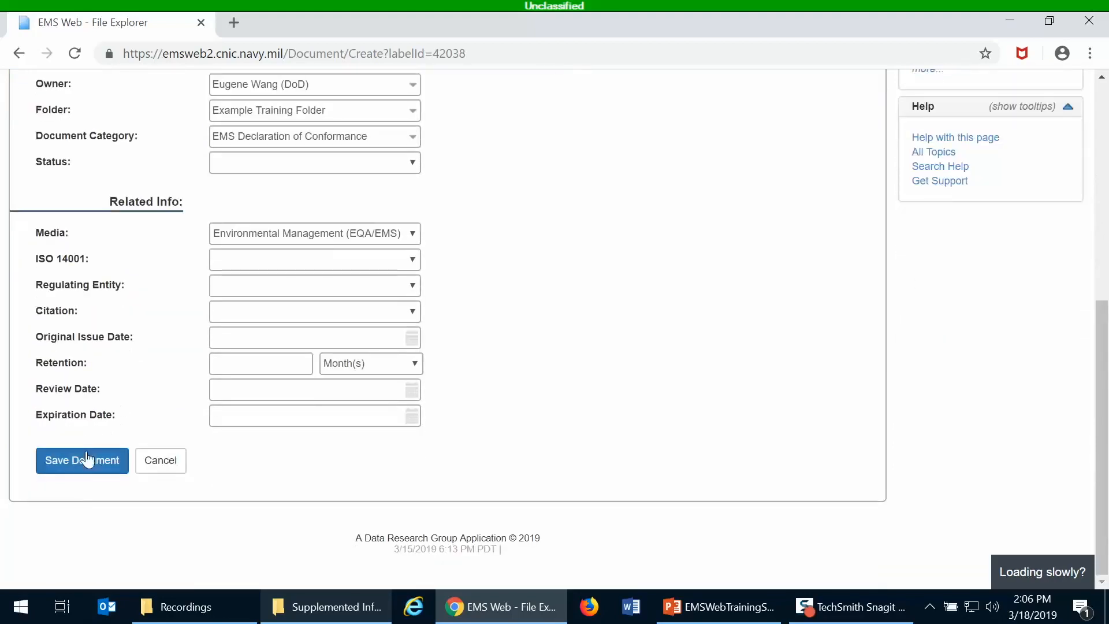
left_click(87, 461)
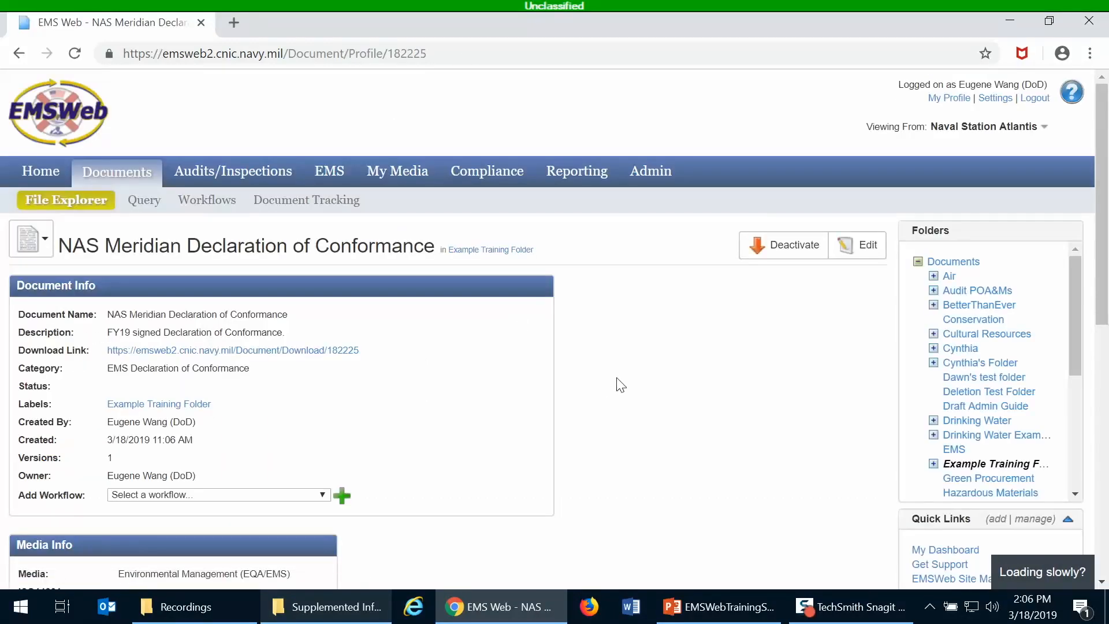
Look over the saved document's profile, including its document info, media info and versions list.
scroll(618, 381, "down", 3)
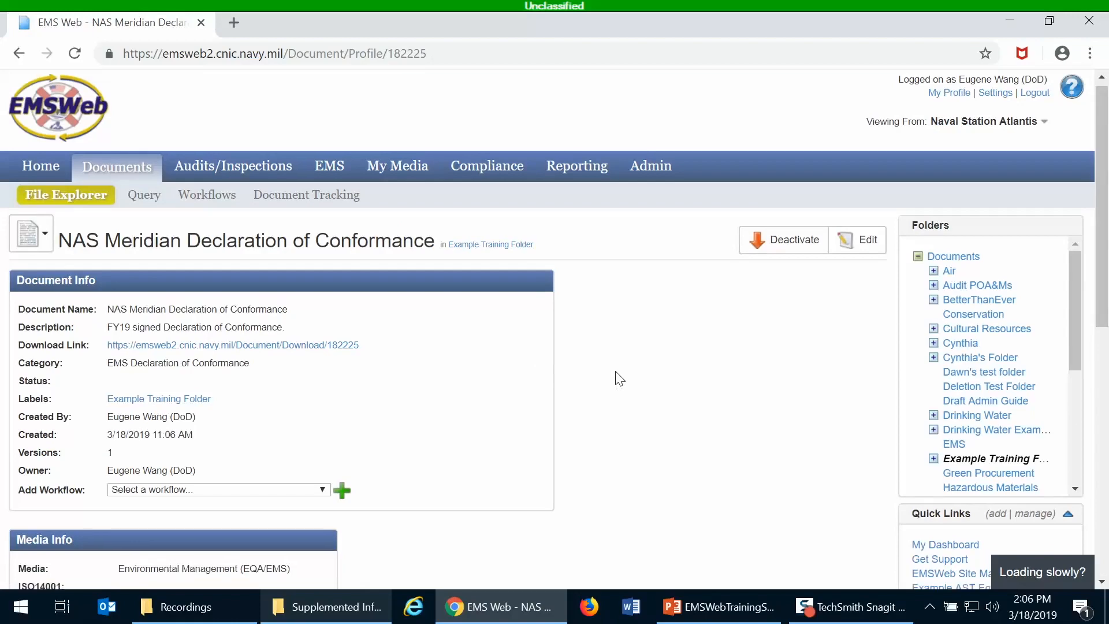
scroll(618, 378, "up", 2)
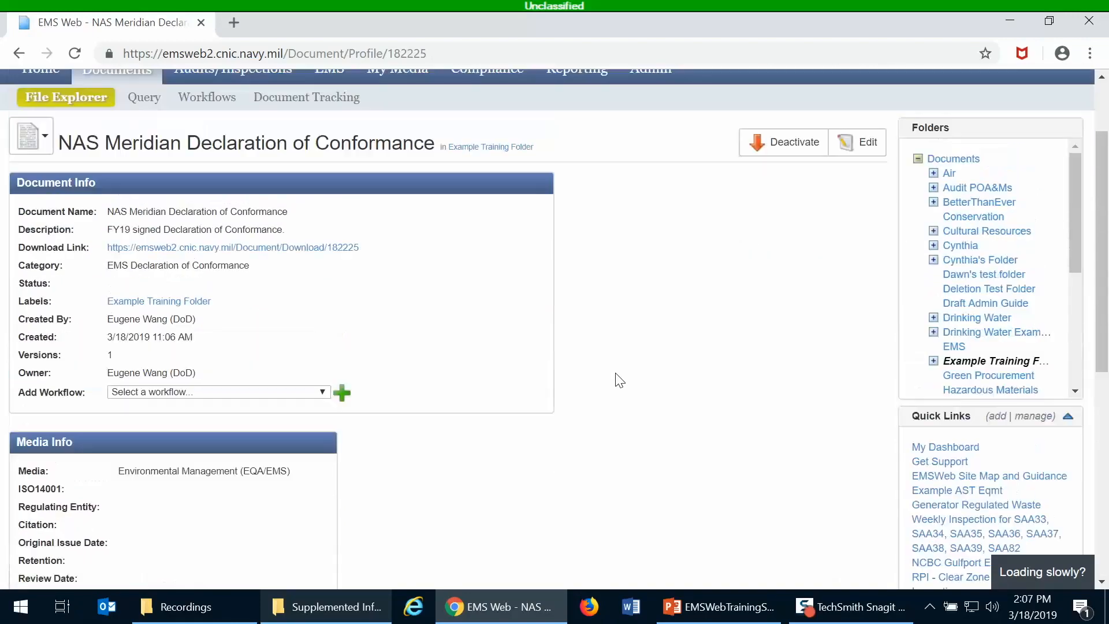
scroll(619, 380, "down", 2)
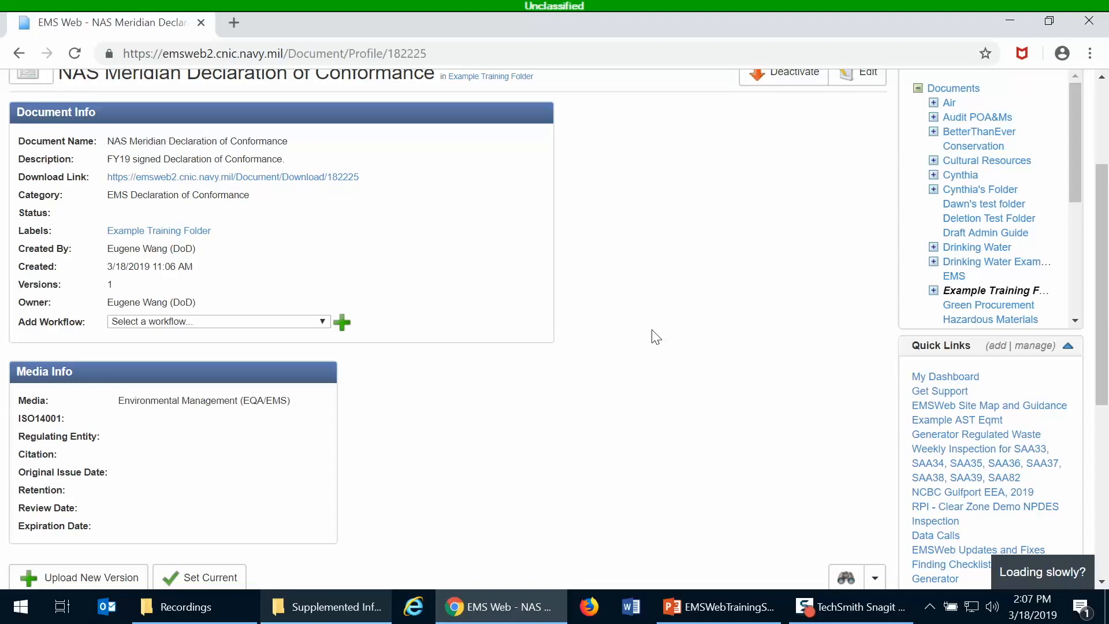
scroll(656, 336, "down", 5)
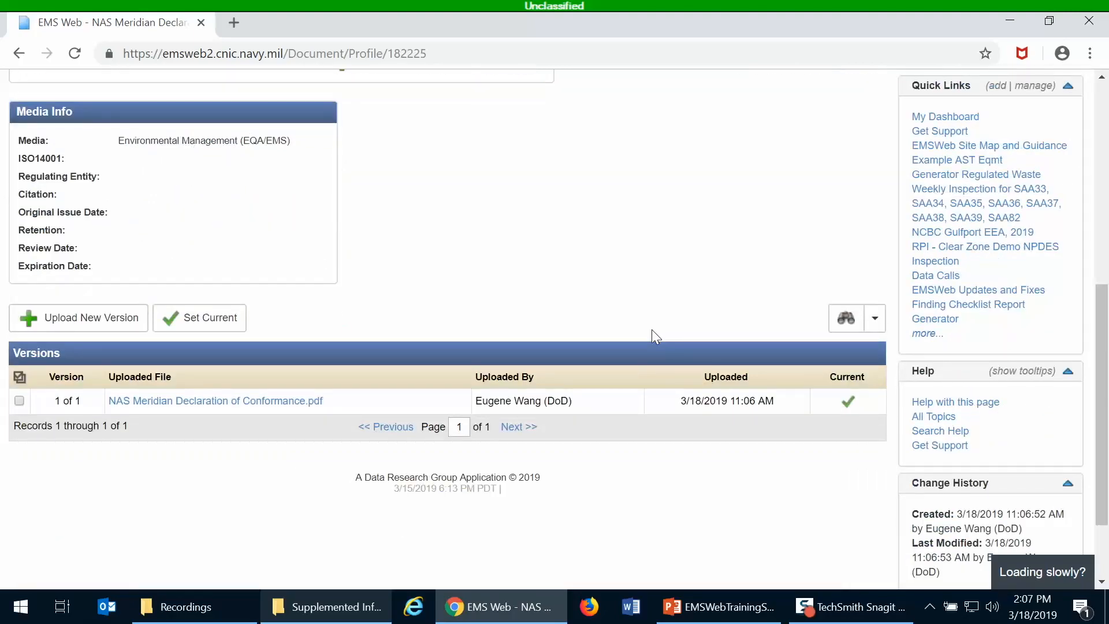
scroll(655, 336, "up", 8)
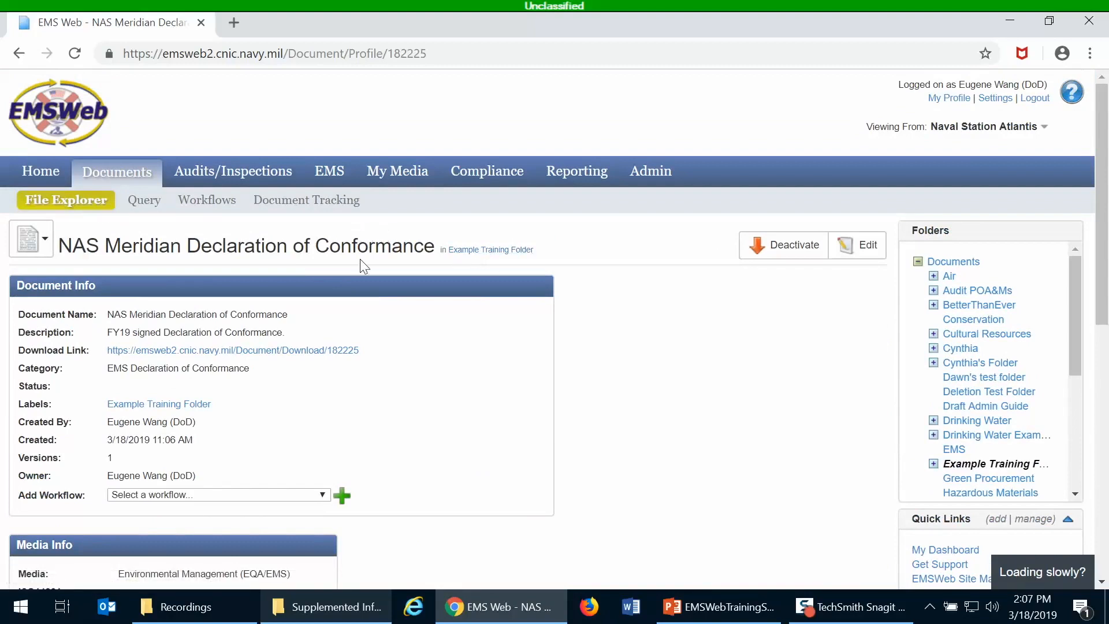
Open the document's parent folder, Example Training Folder, in a separate browser tab and switch to it.
right_click(494, 261)
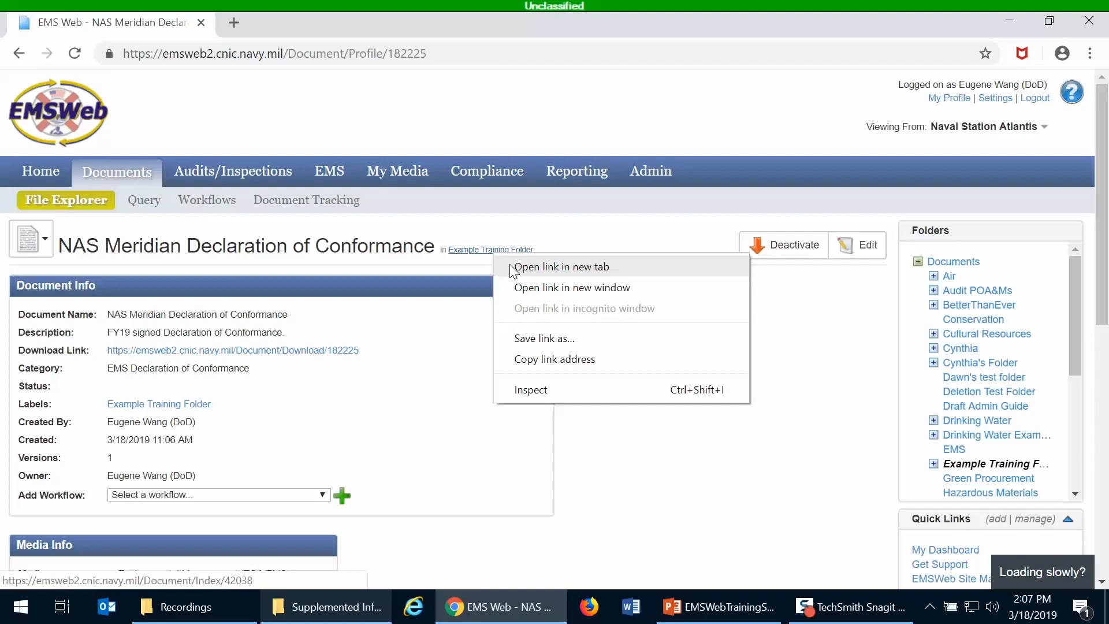
left_click(546, 267)
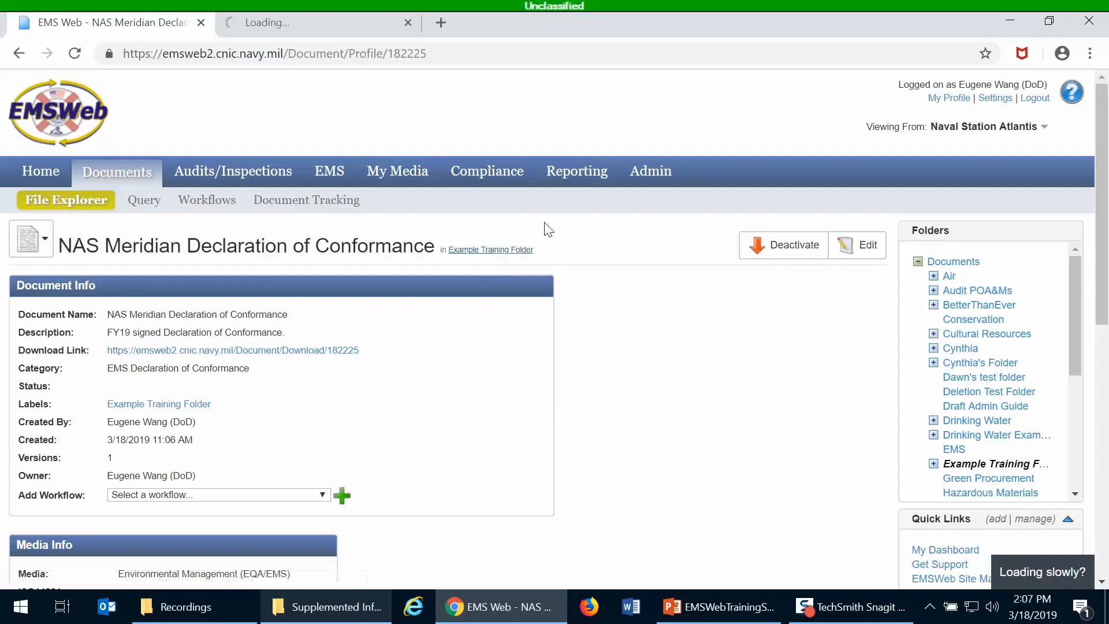
left_click(281, 26)
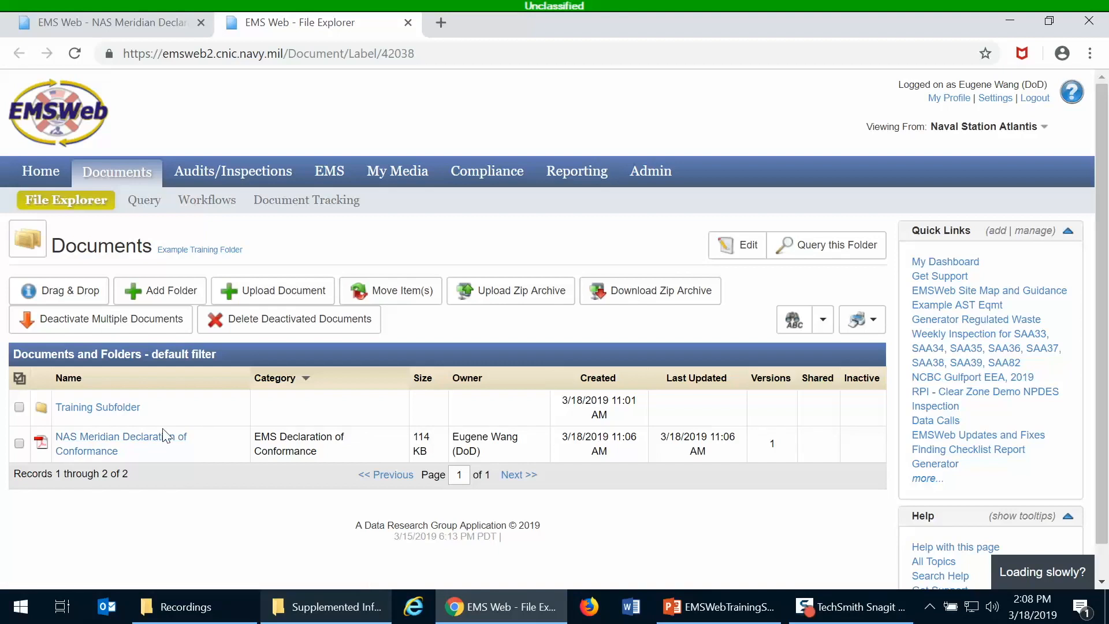
Switch to the Supplemented Information window in Windows File Explorer, open Sample Documents, and move the window clear of the EMSWeb folder page.
mouse_move(333, 610)
left_click(327, 537)
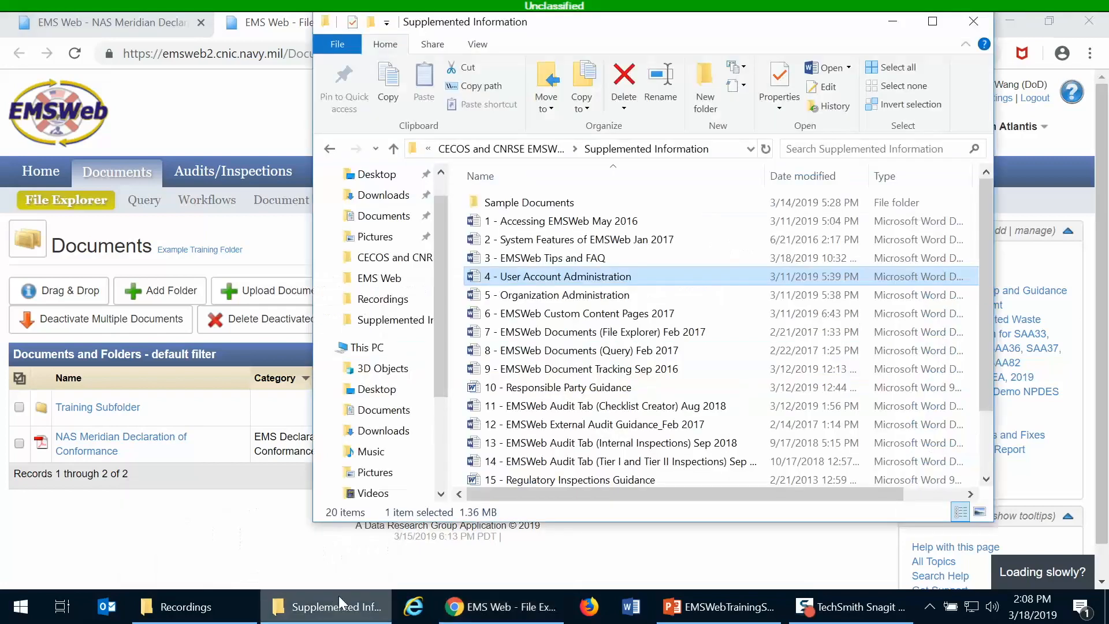
double_click(536, 204)
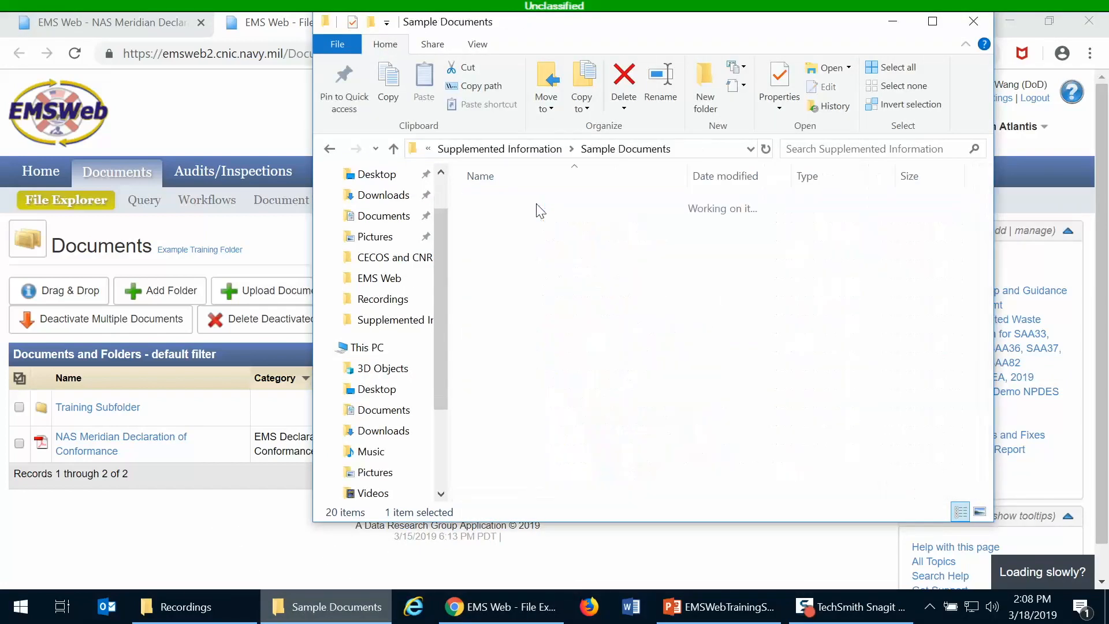
left_click_drag(518, 30, 637, 56)
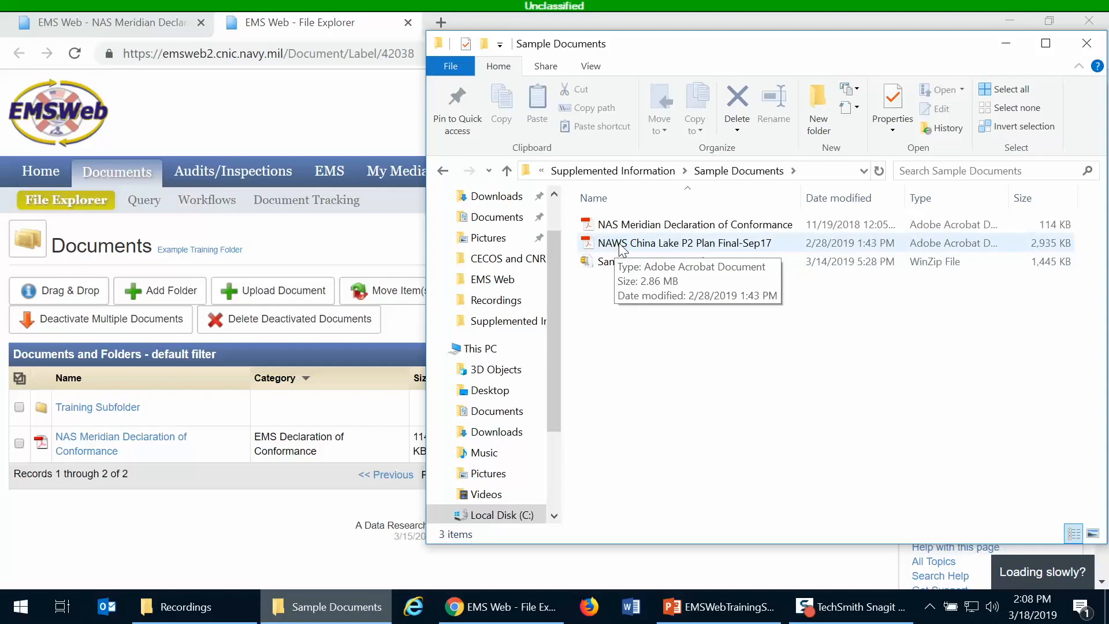
Upload the PDF "NAWS China Lake P2 Plan Final-Sep17" from Sample Documents by dropping it onto Example Training Folder's file drop area.
left_click_drag(619, 248, 636, 250)
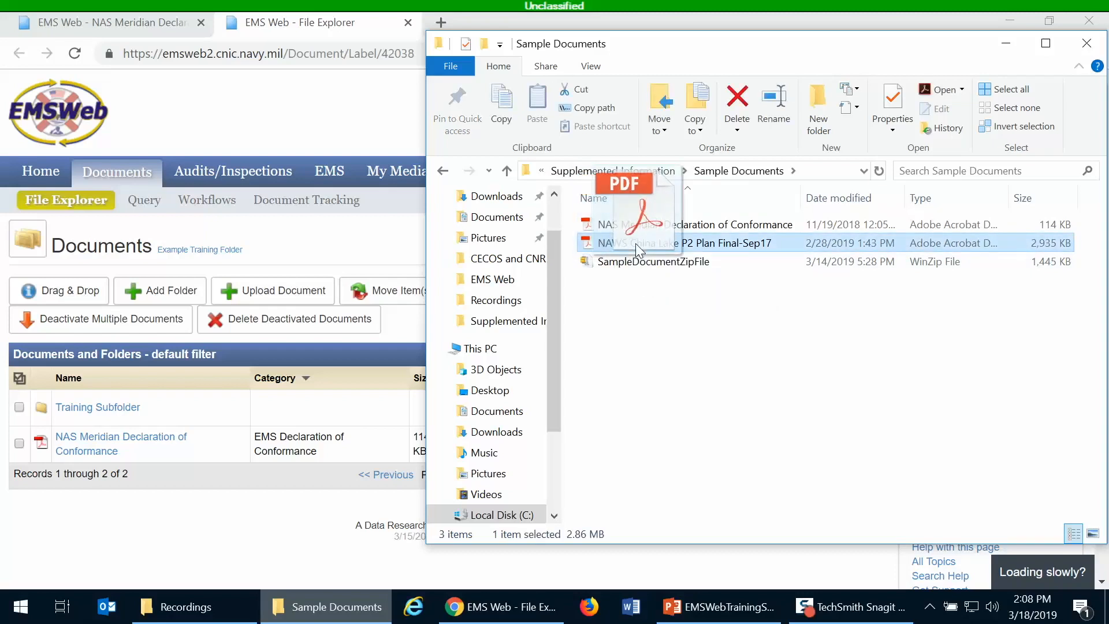
left_click_drag(636, 245, 289, 289)
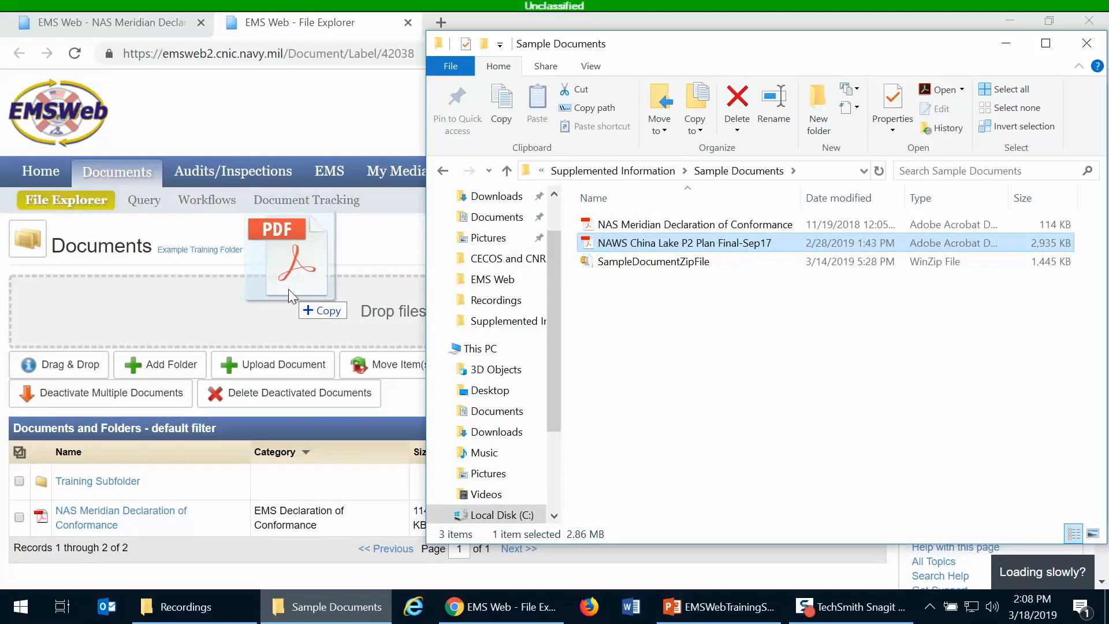
left_click_drag(289, 288, 289, 289)
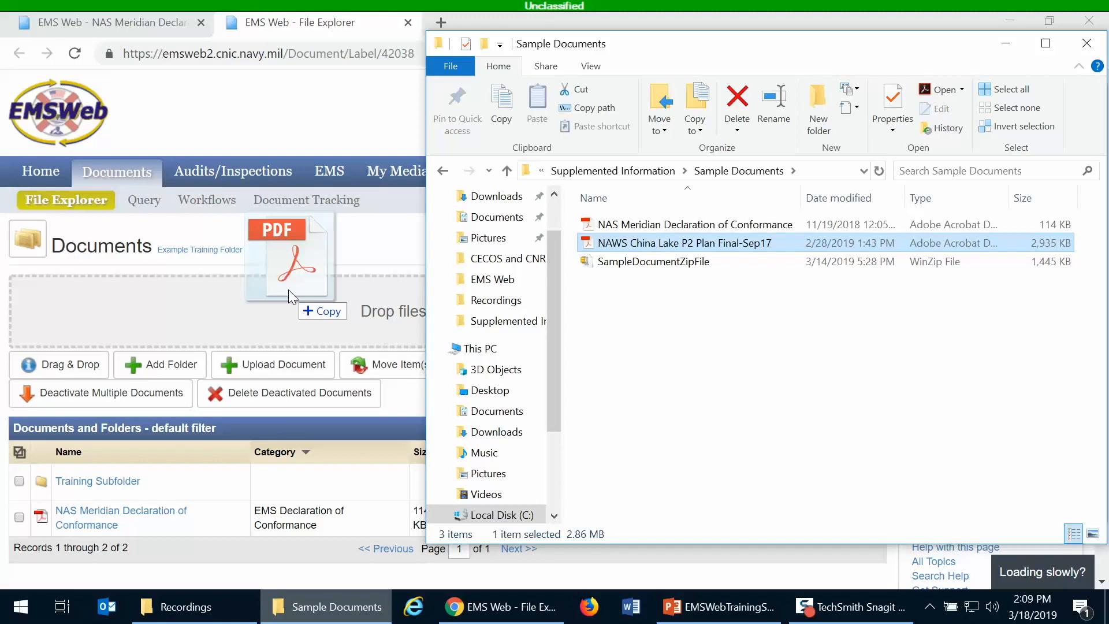
left_click_drag(288, 289, 245, 310)
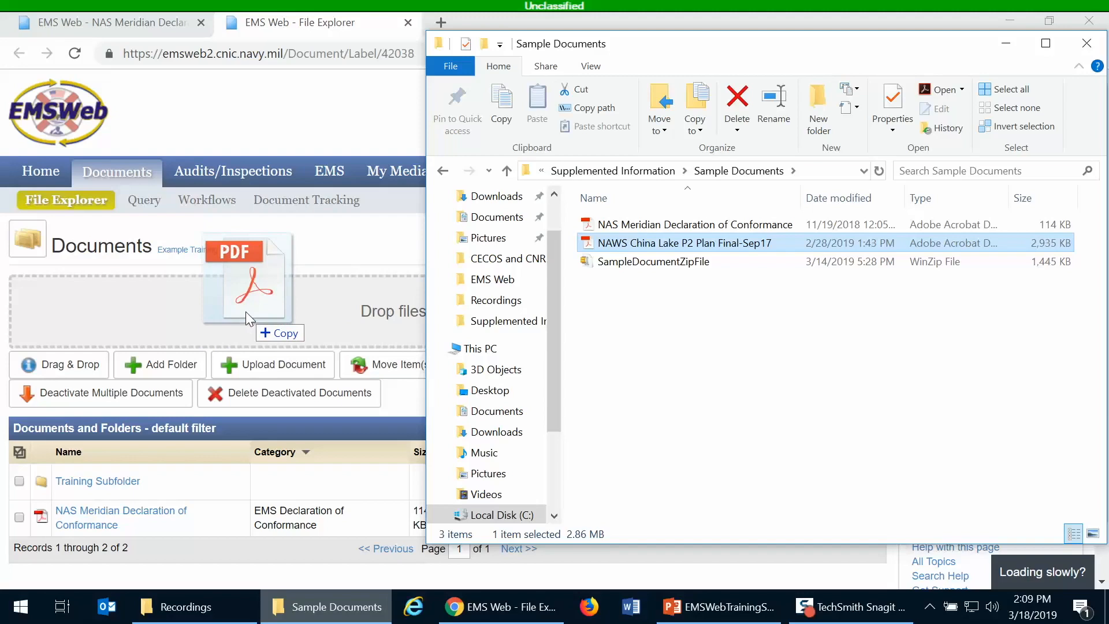
left_click_drag(245, 310, 245, 310)
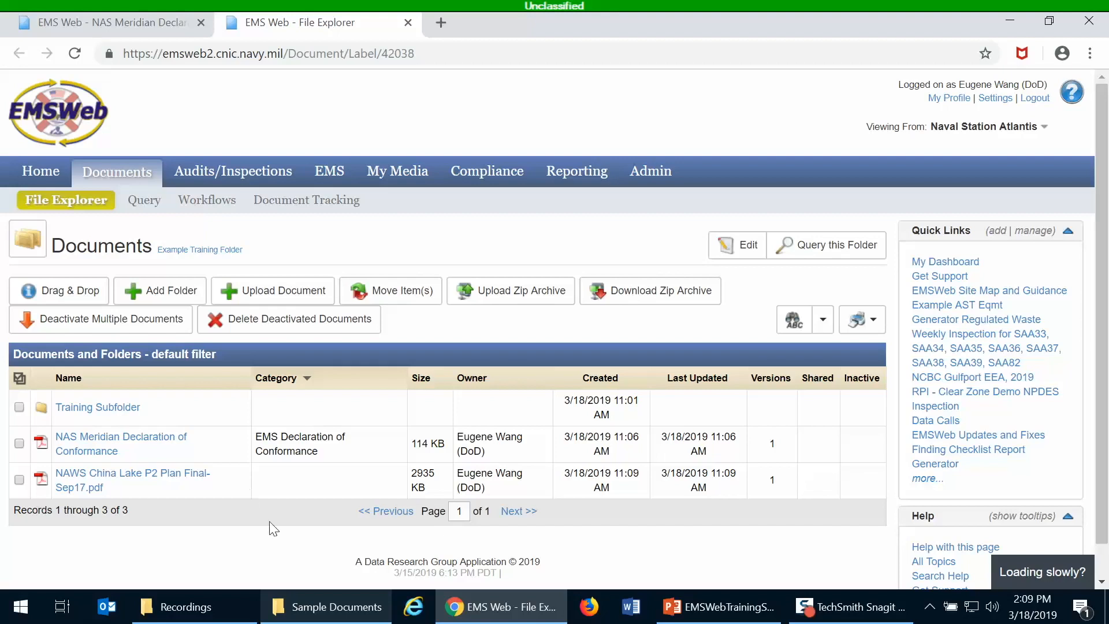
Switch to the Sample Documents window in Windows File Explorer and check which files SampleDocumentZipFile contains.
left_click(356, 619)
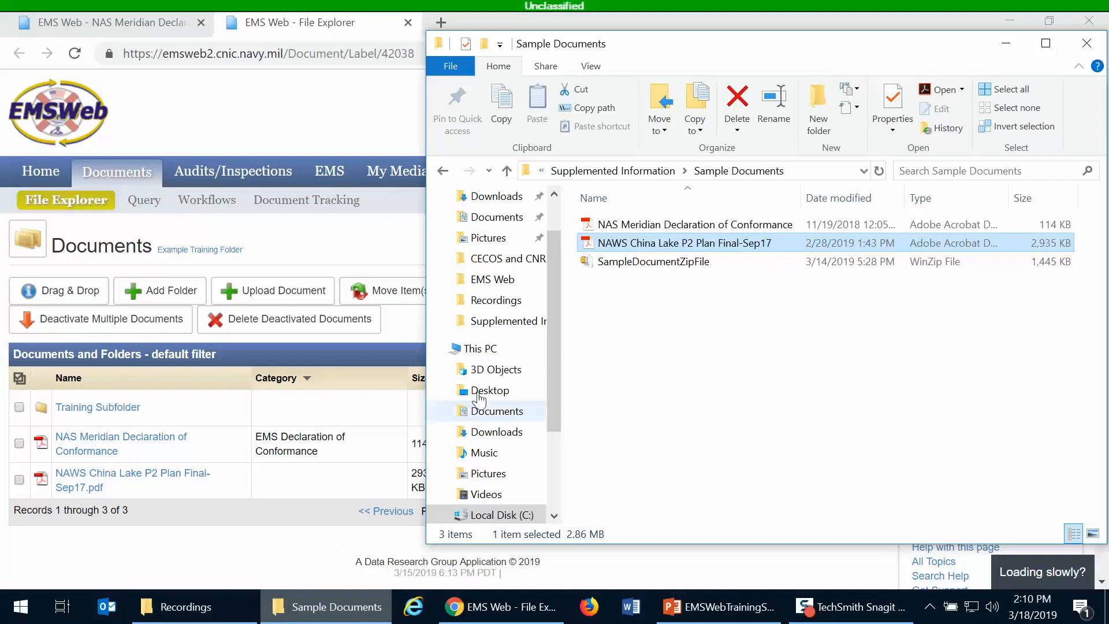
mouse_move(637, 269)
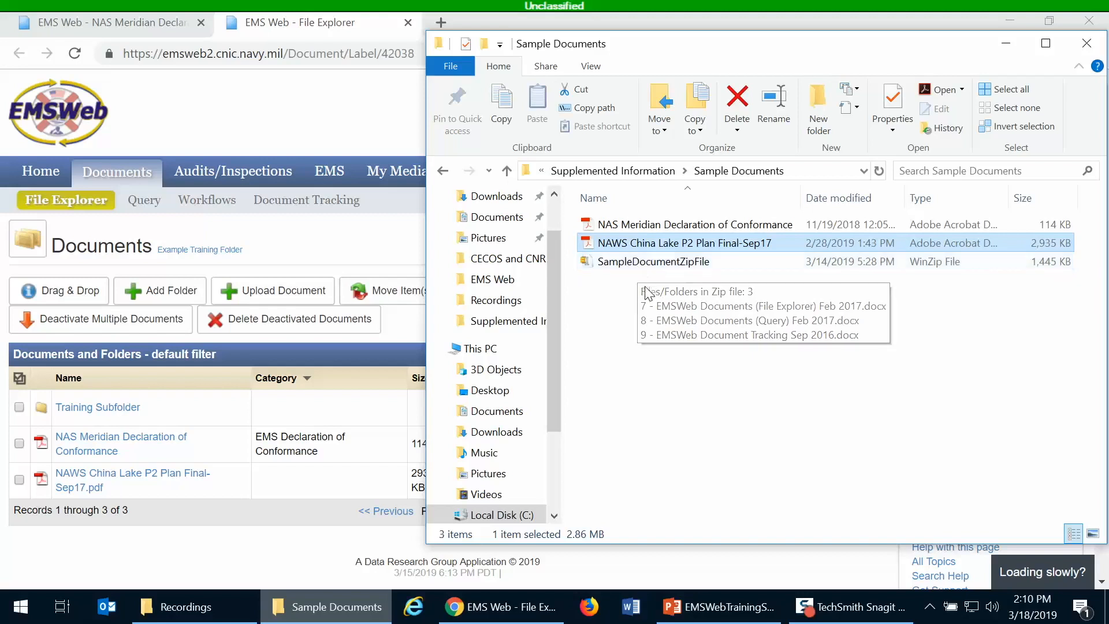
mouse_move(640, 247)
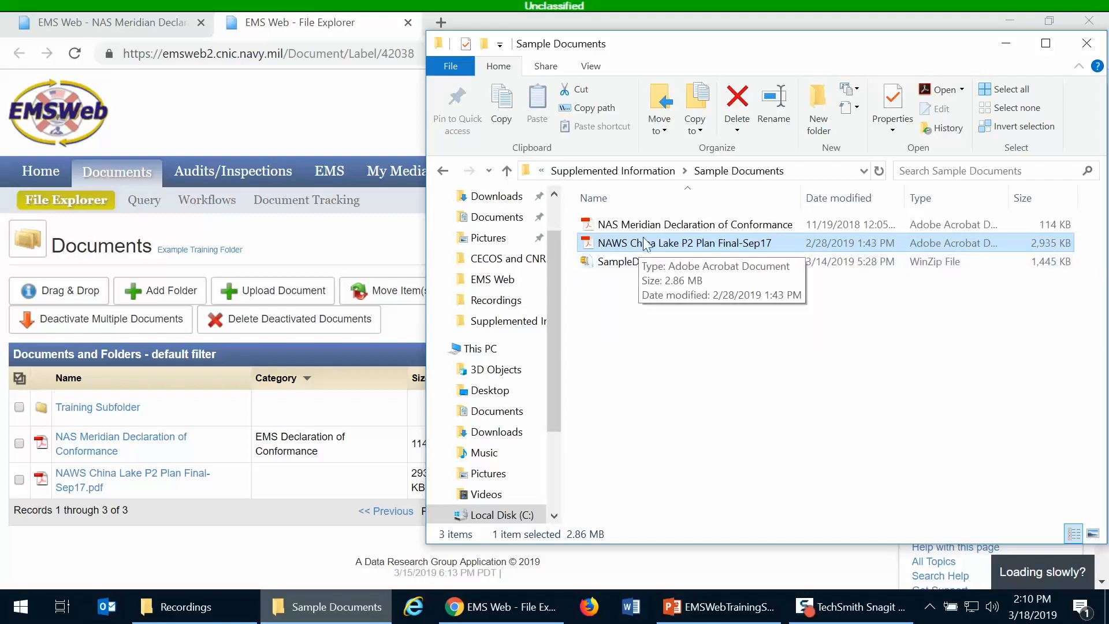
Select the NAS Meridian and NAWS China Lake PDFs together, view the WinZip options for zipping them, and close without creating an archive.
left_click(645, 229)
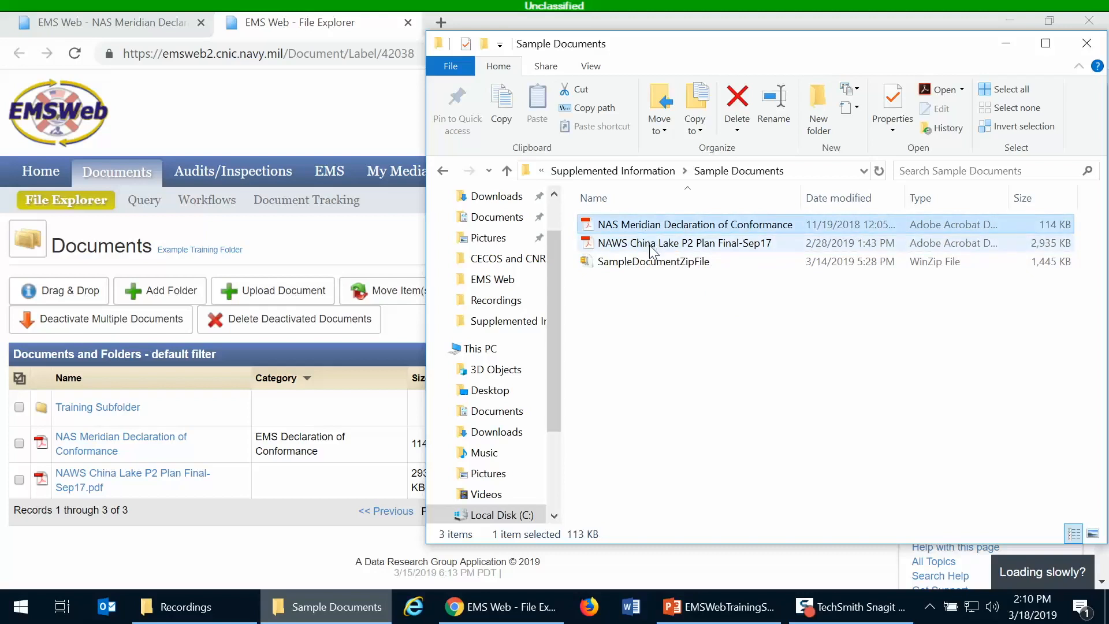
mouse_move(649, 245)
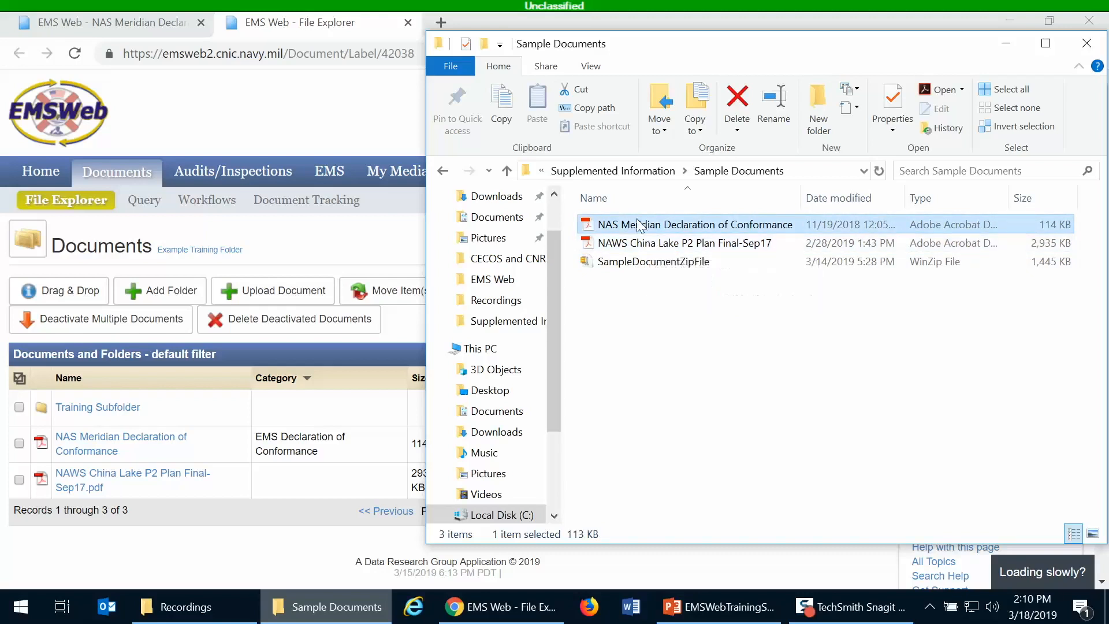
left_click(652, 247, "ctrl")
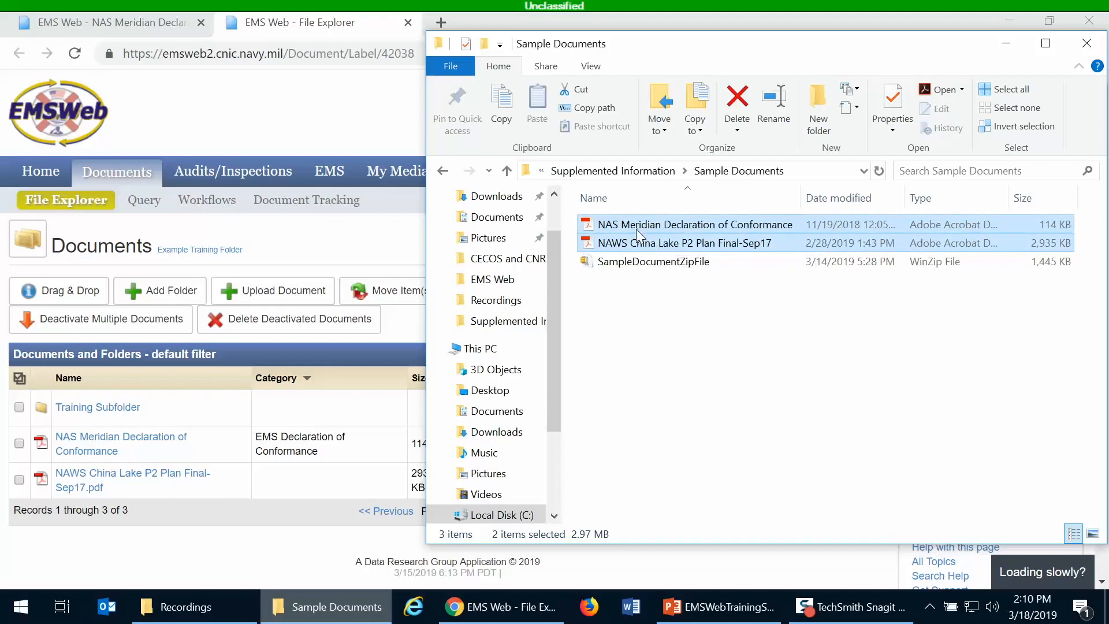
mouse_move(636, 232)
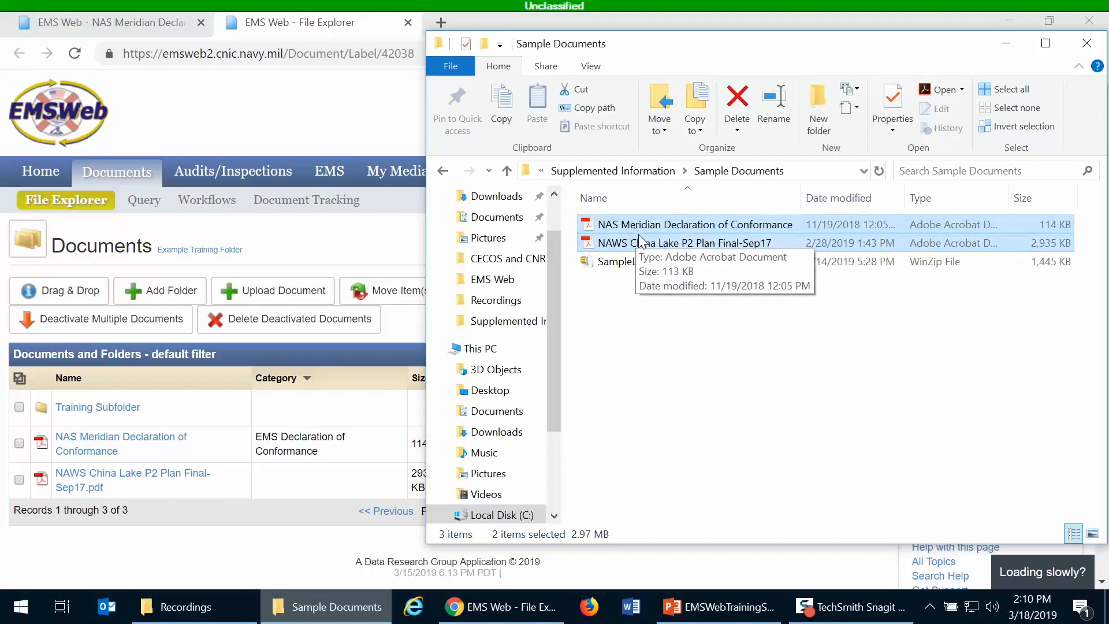
right_click(641, 243)
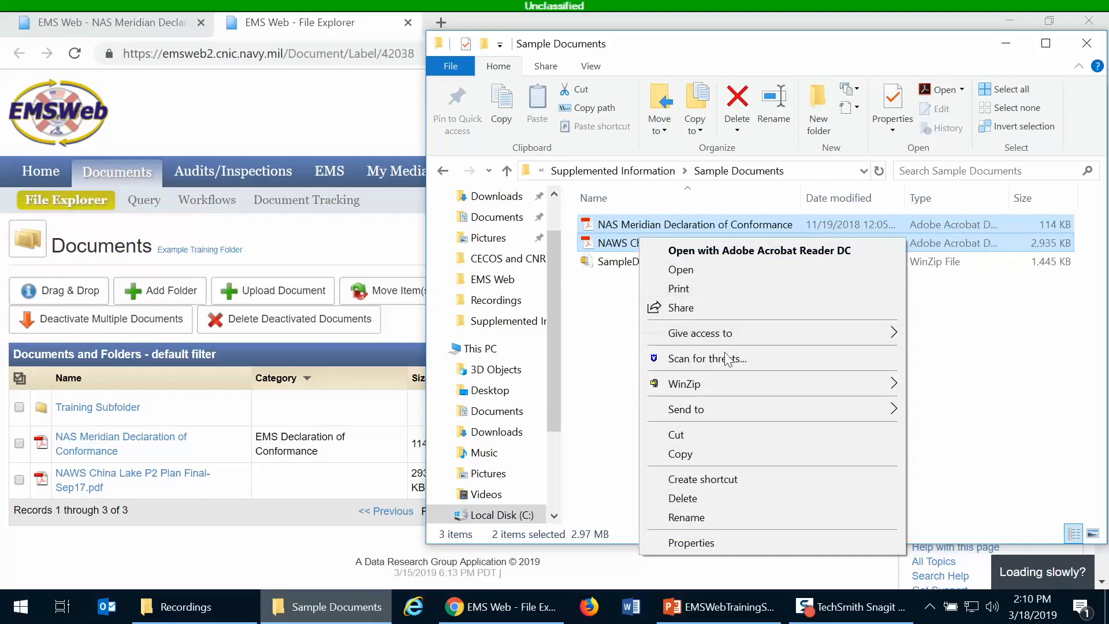
mouse_move(723, 386)
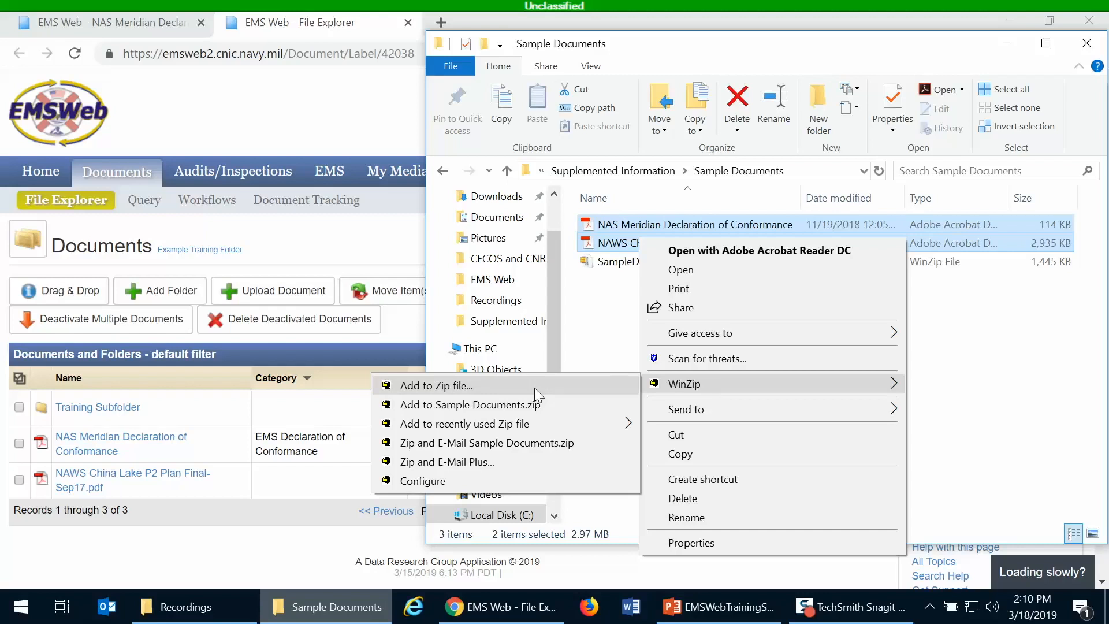
left_click(581, 334)
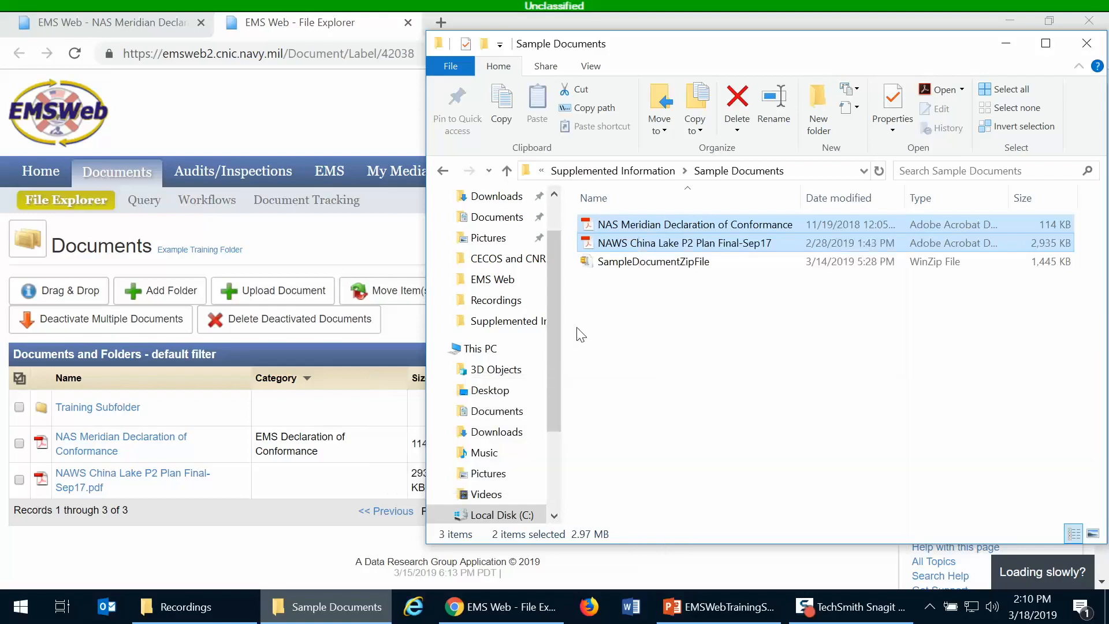
left_click(581, 335)
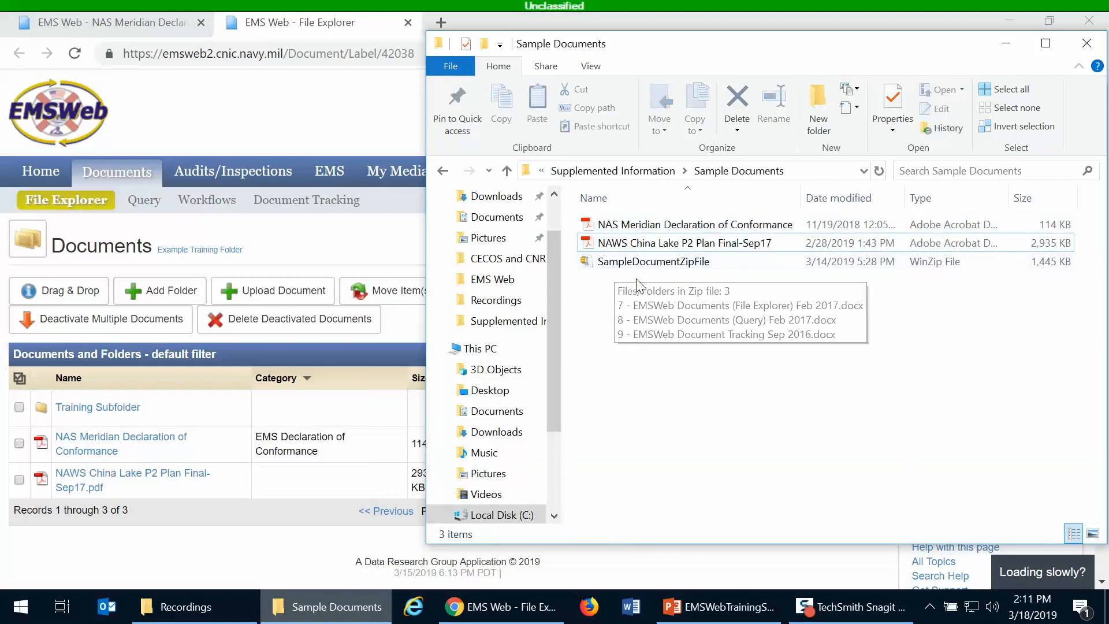
Return to EMSWeb, start a zip archive upload into Example Training Folder, and choose SampleDocumentZipFile from Sample Documents.
left_click(621, 269)
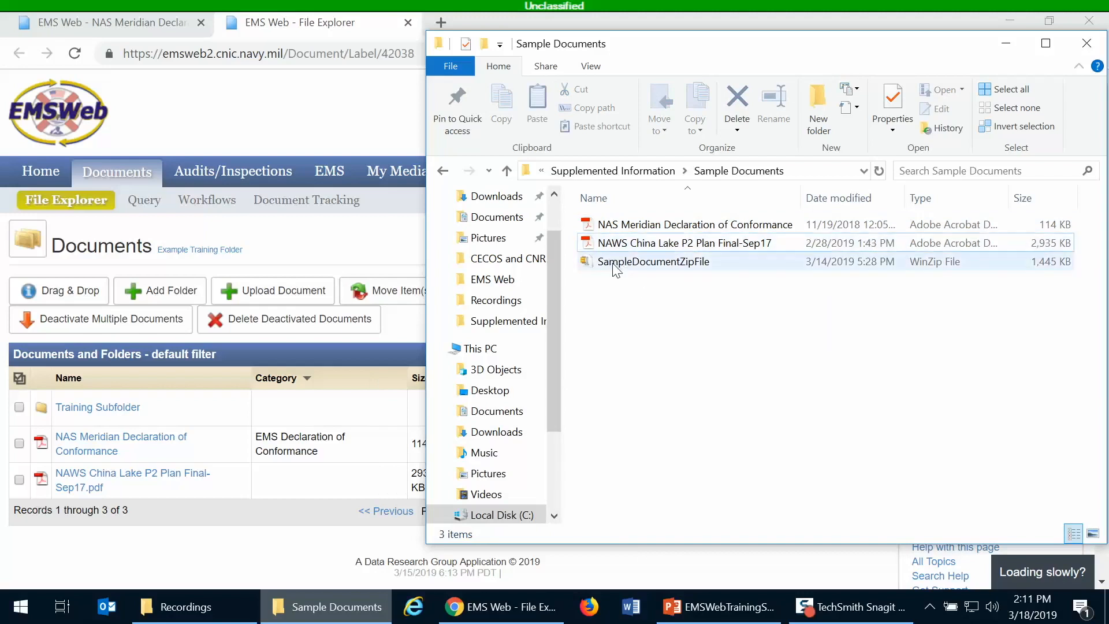
mouse_move(617, 269)
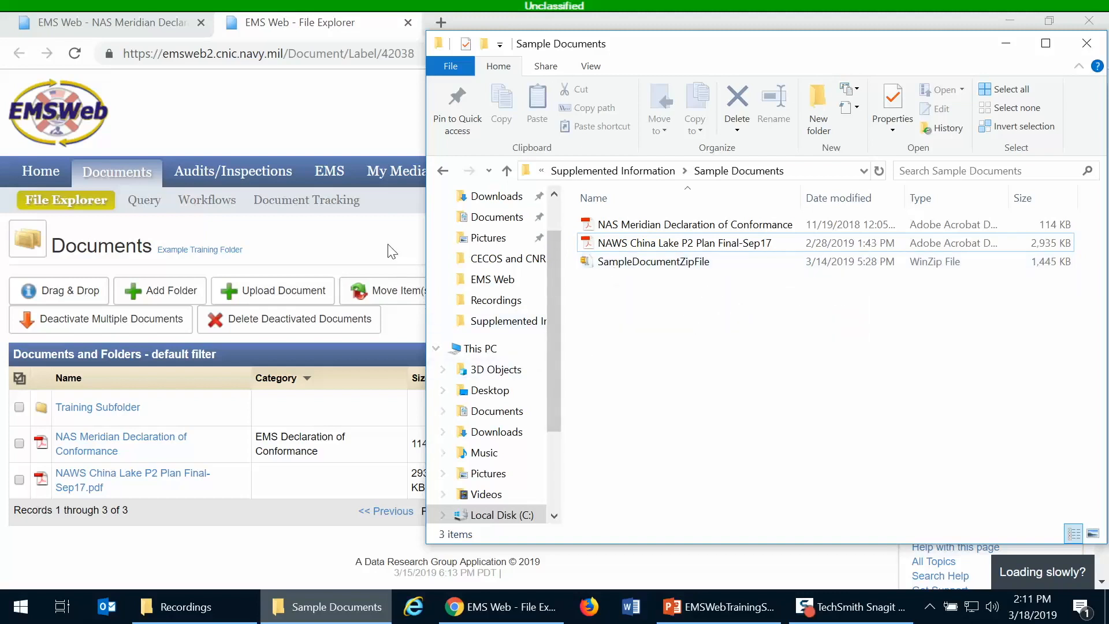
left_click(411, 328)
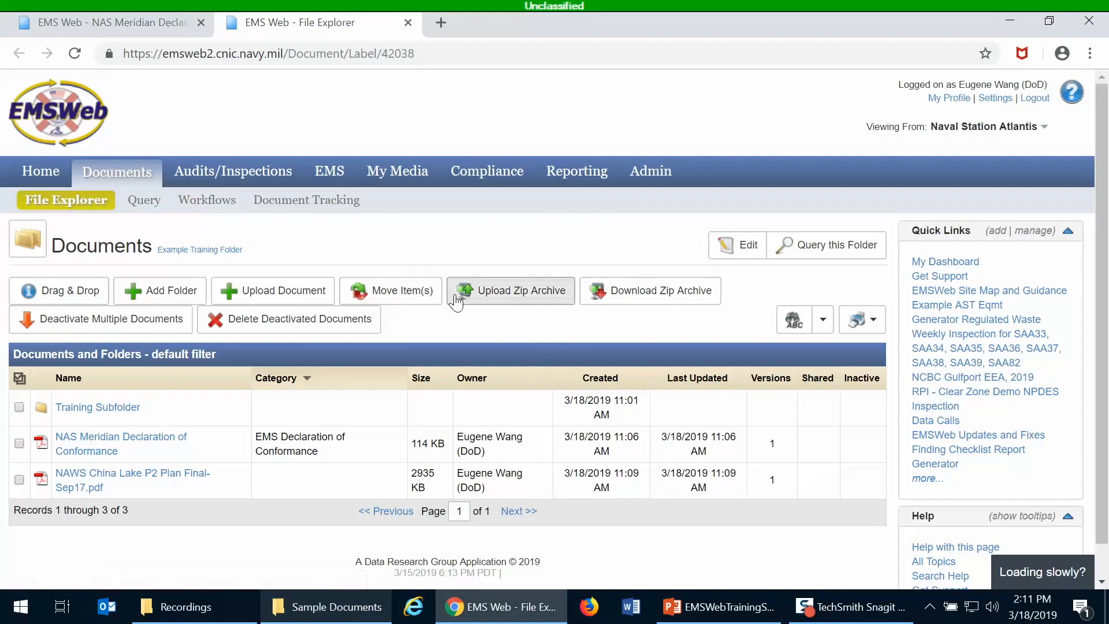
left_click(487, 299)
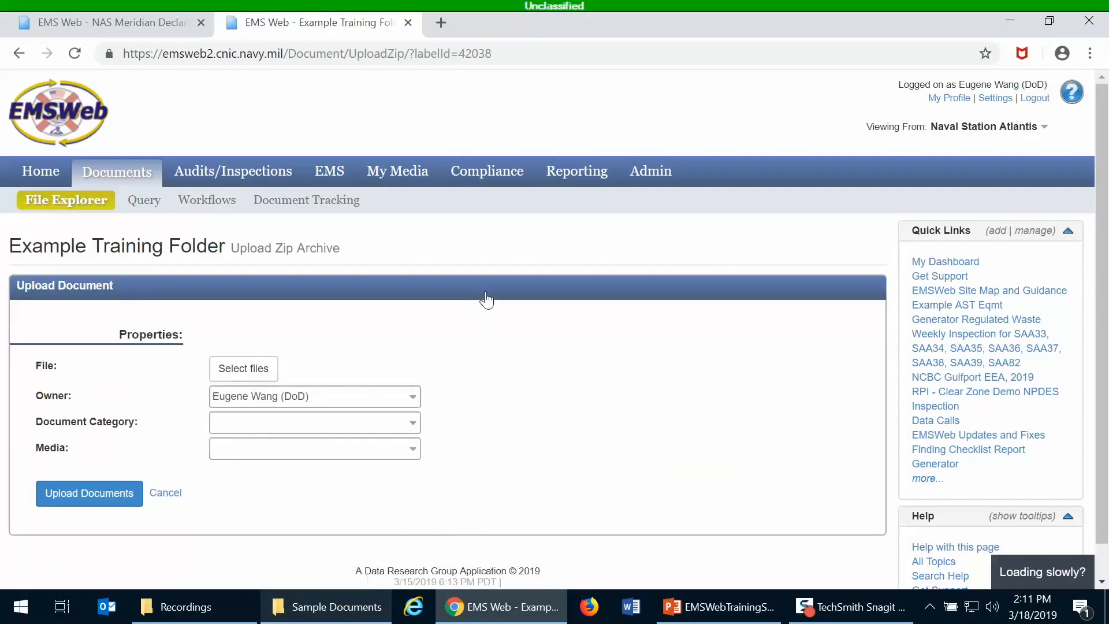
left_click(236, 370)
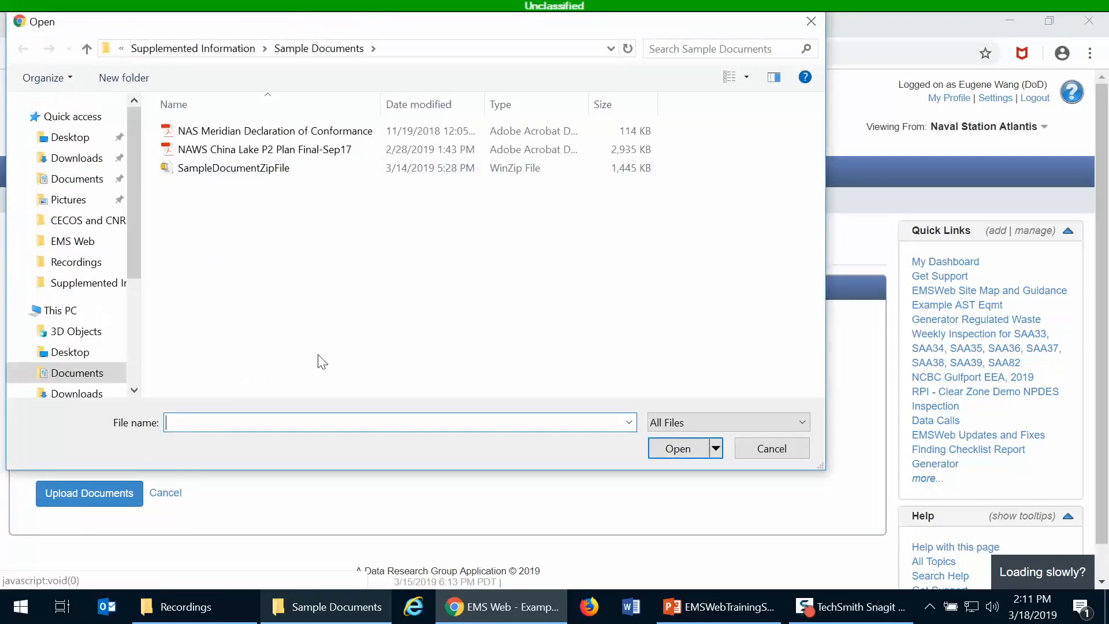
left_click(197, 171)
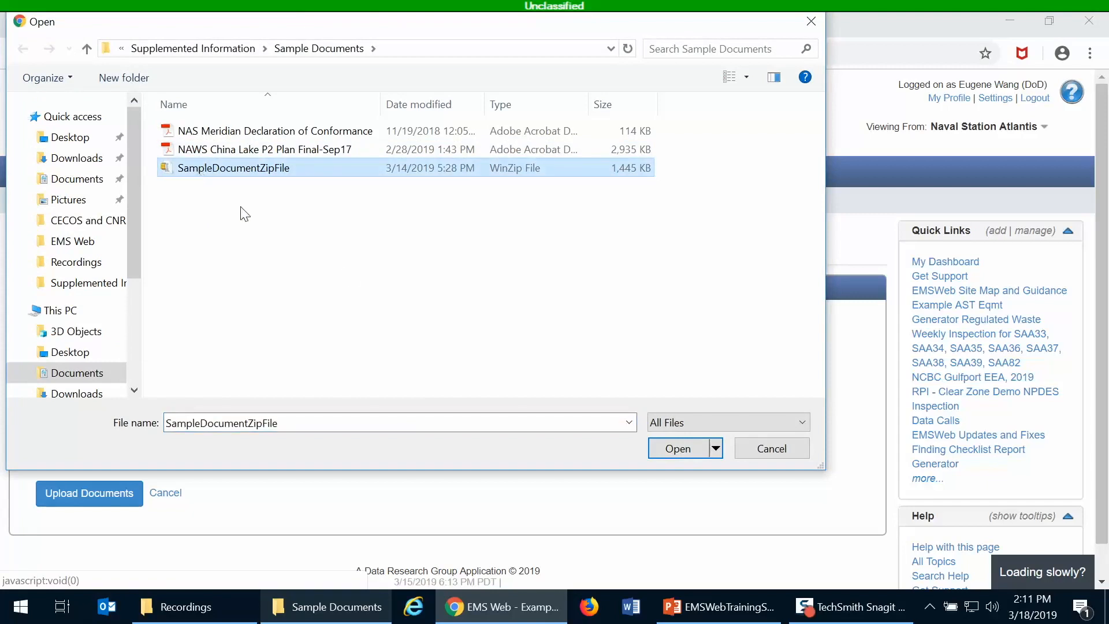
left_click(677, 449)
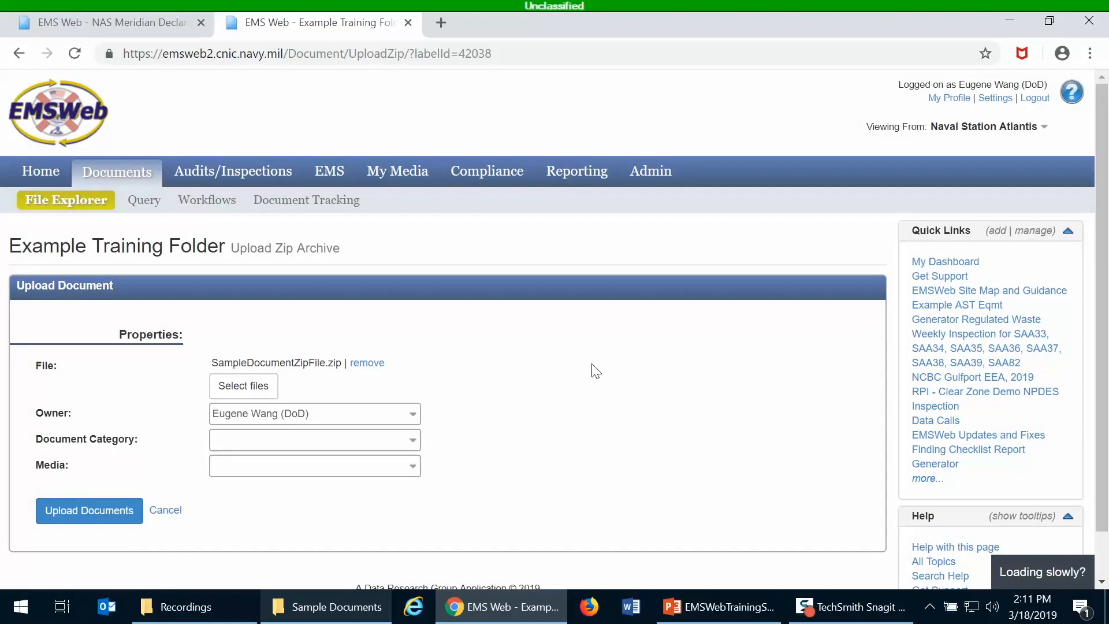
Set the document category for the zip upload to Training.
left_click(235, 448)
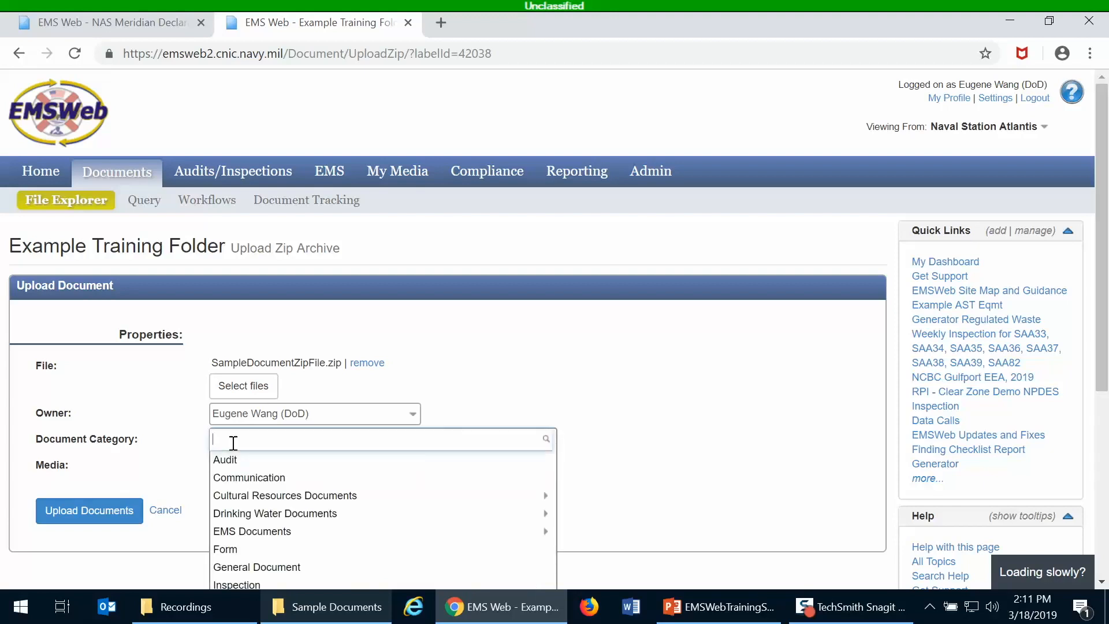
scroll(291, 514, "down", 1)
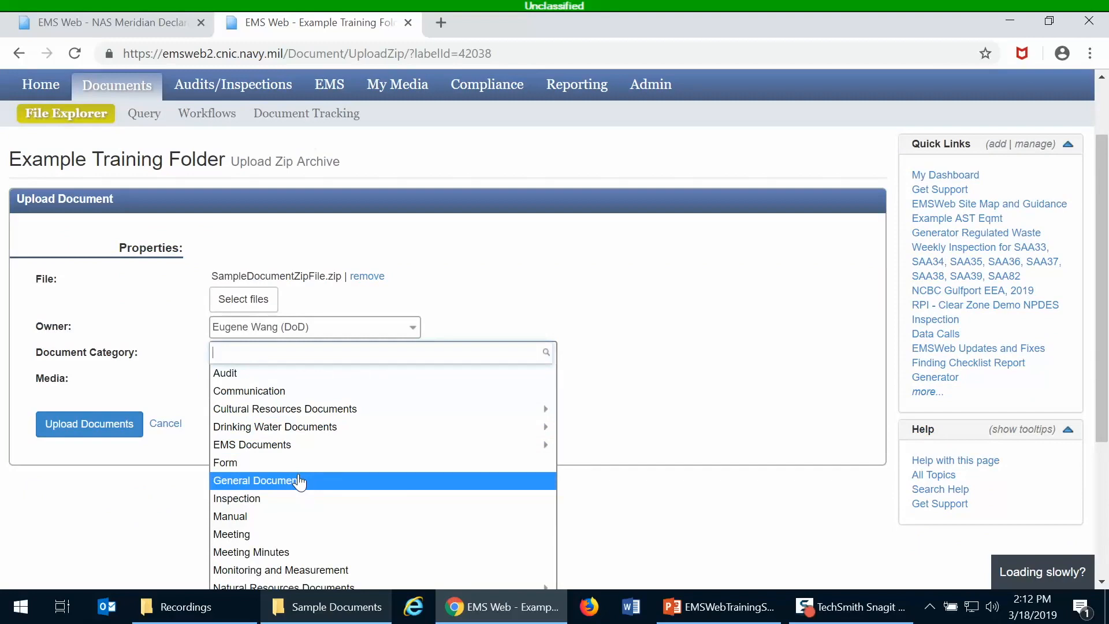
scroll(299, 481, "down", 3)
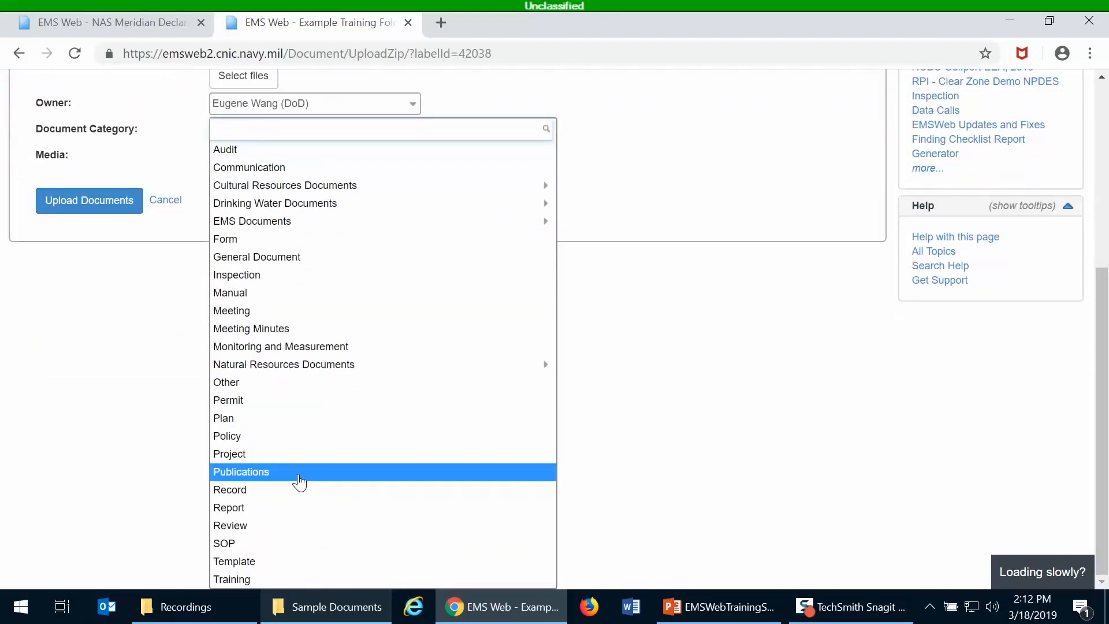
left_click(298, 579)
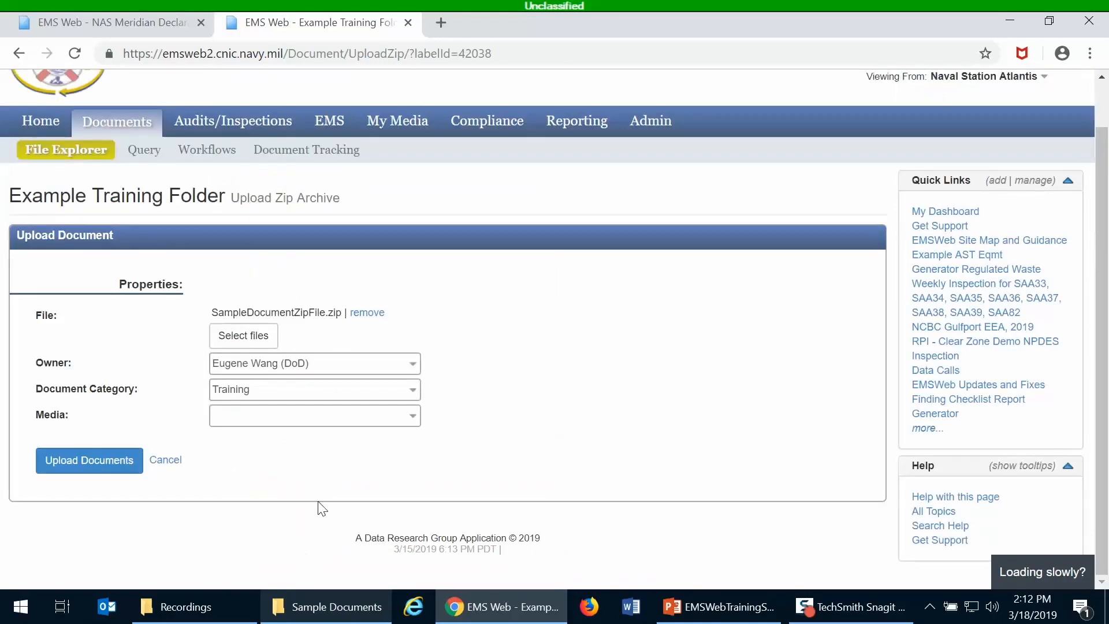
Set the media to Environmental Management (EQA/EMS) only and upload the zip archive's documents.
scroll(243, 421, "down", 2)
scroll(414, 420, "up", 1)
left_click(413, 420)
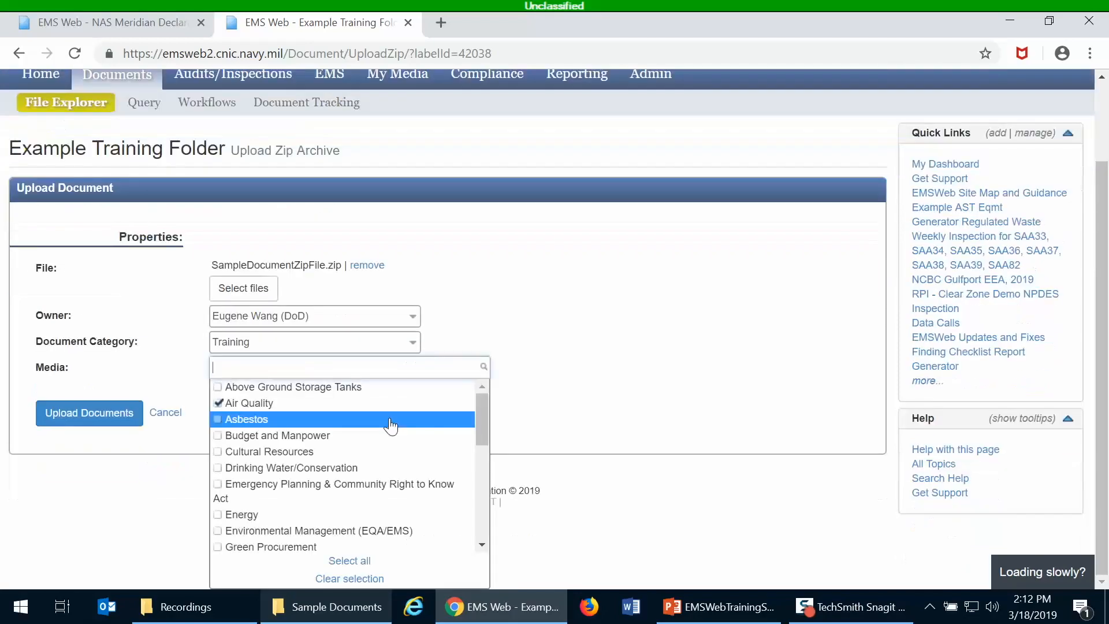
left_click(221, 406)
left_click(219, 420)
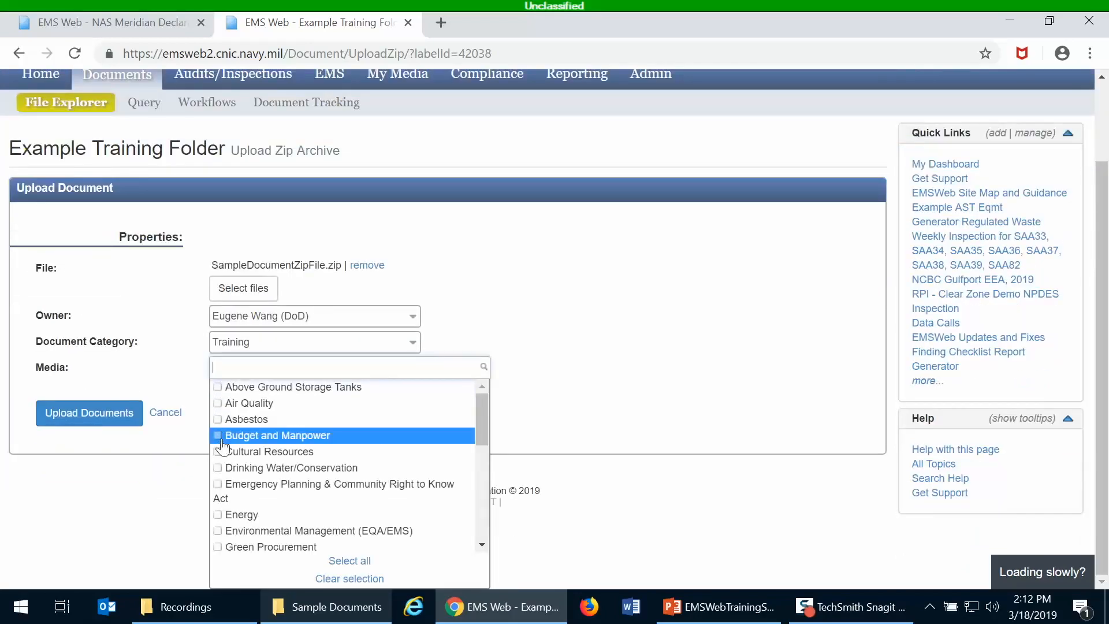
left_click(218, 536)
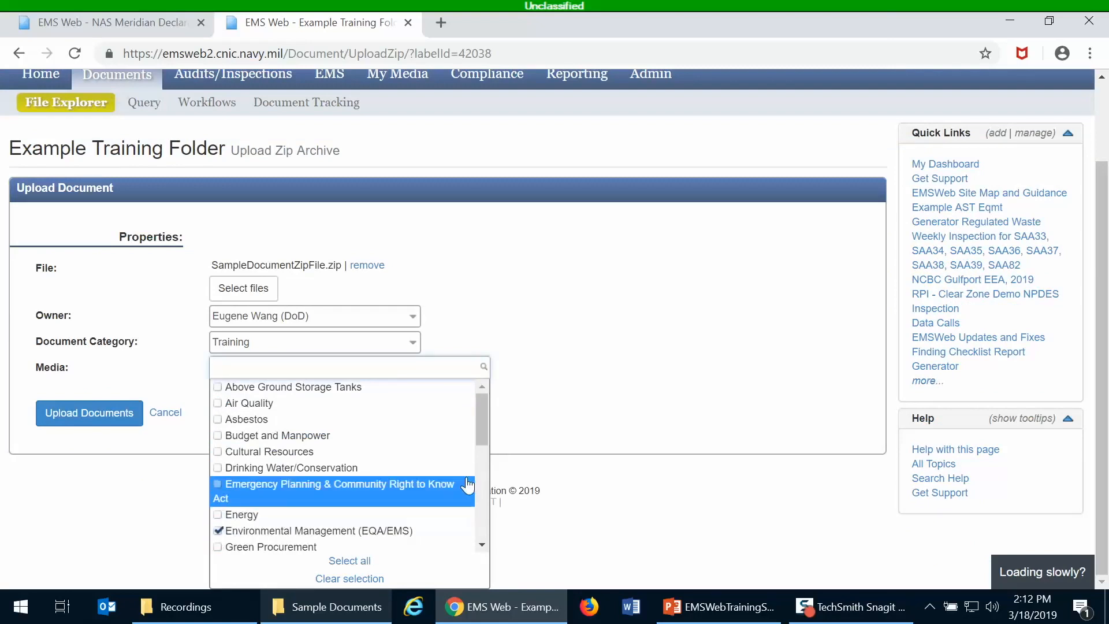
left_click(599, 378)
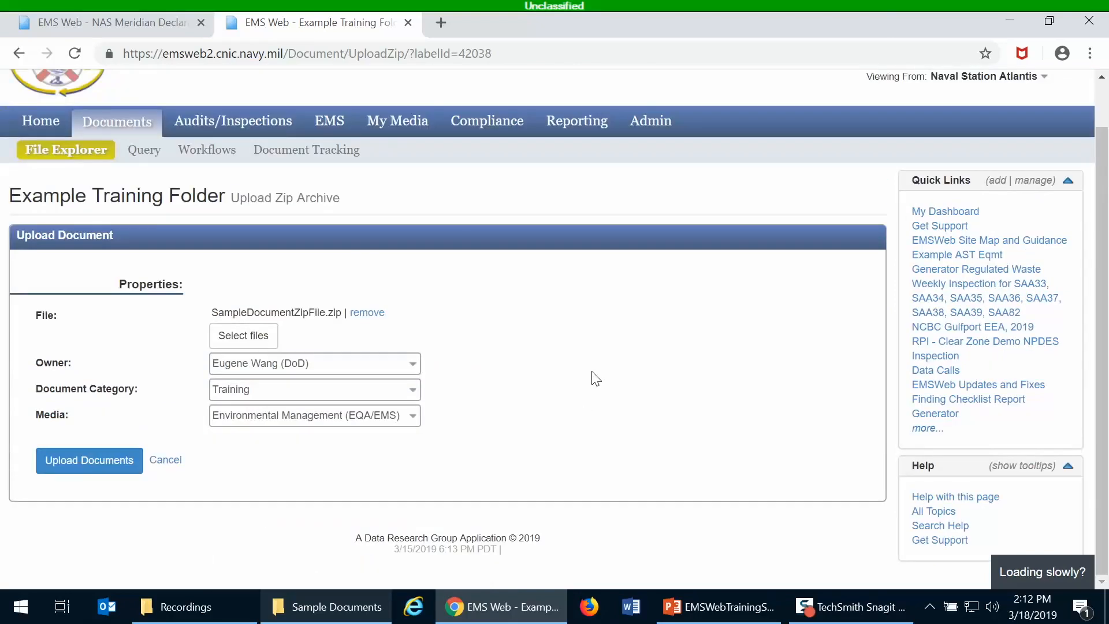
left_click(86, 463)
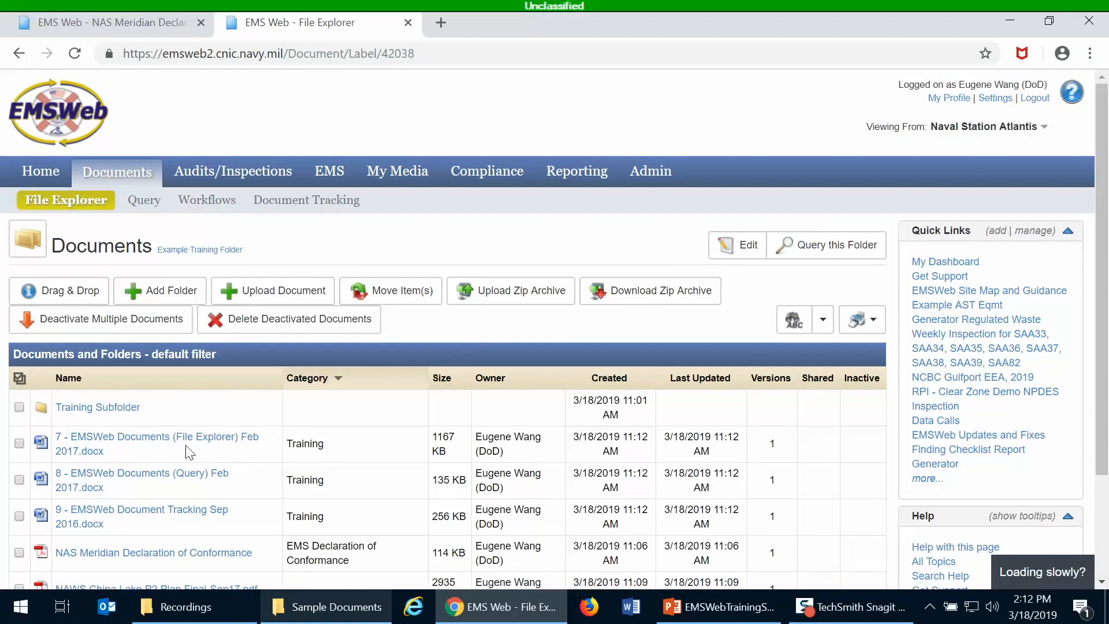
Open the profile of "NAWS China Lake P2 Plan Final-Sep17.pdf" from Example Training Folder and look over its document and media info.
scroll(185, 444, "down", 2)
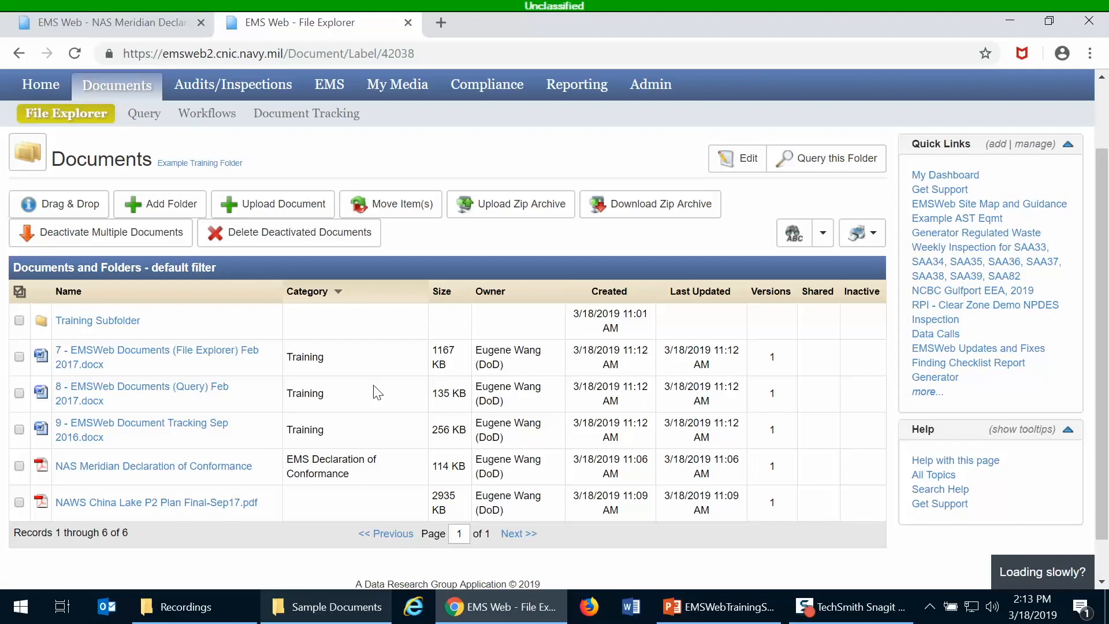
left_click(187, 503)
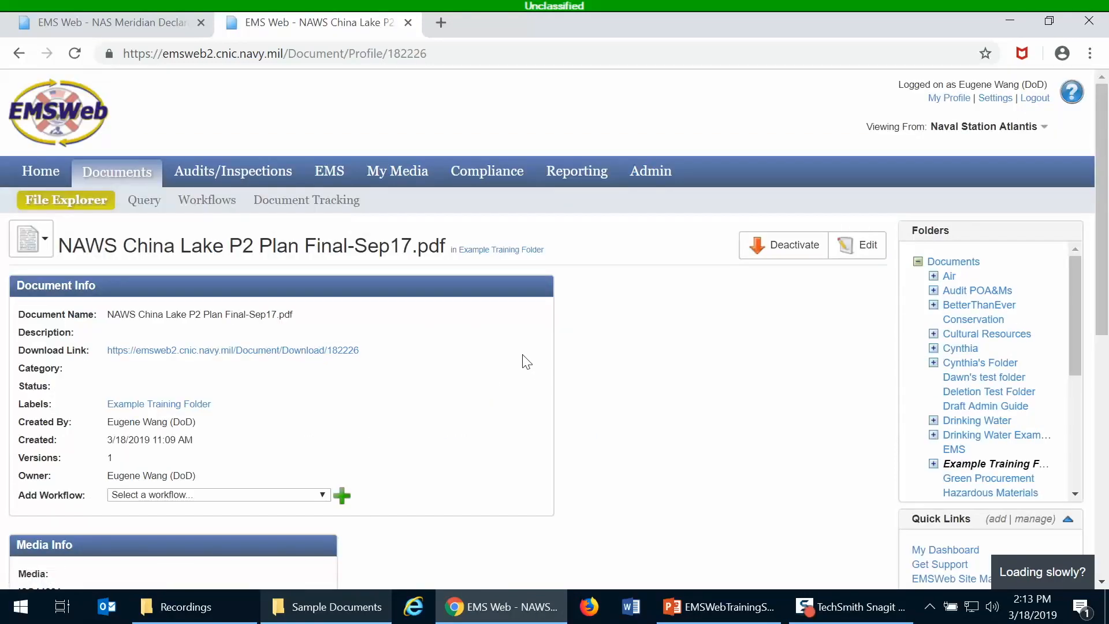
scroll(574, 331, "down", 2)
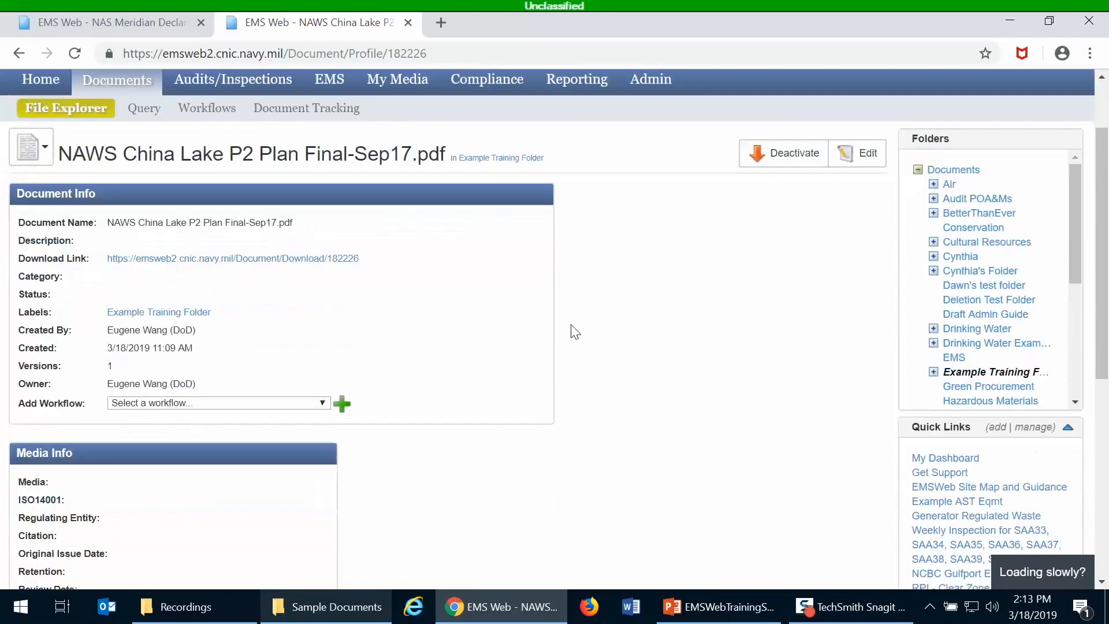
scroll(575, 331, "down", 2)
scroll(575, 331, "up", 2)
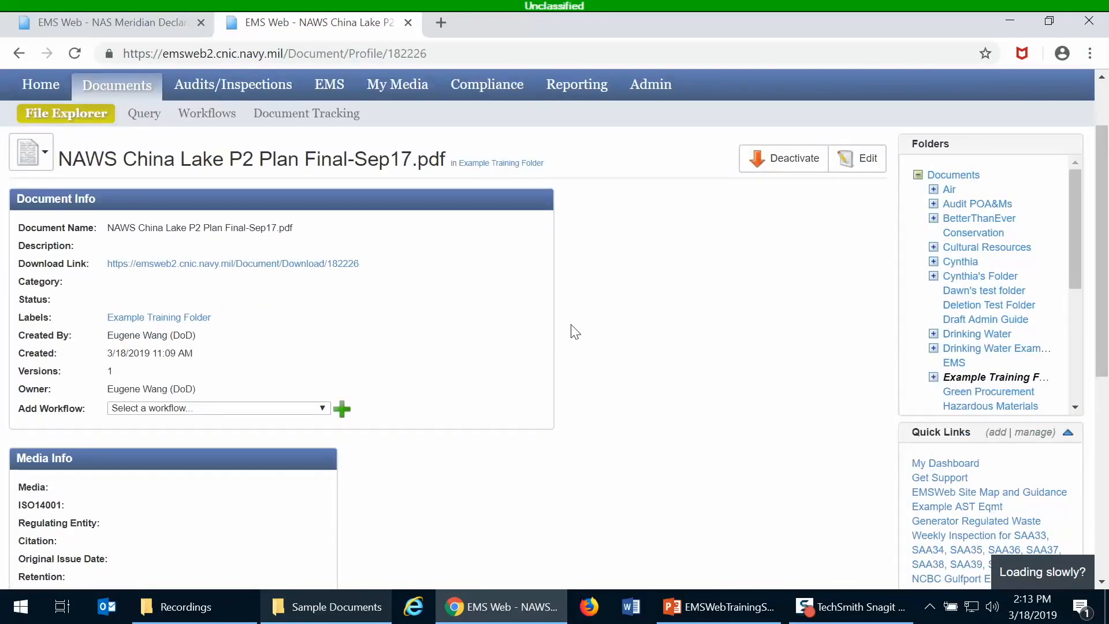
scroll(574, 331, "down", 5)
scroll(574, 330, "down", 2)
scroll(574, 331, "up", 8)
scroll(574, 331, "down", 2)
Deactivate "NAWS China Lake P2 Plan Final-Sep17.pdf" and permanently delete it.
left_click(773, 168)
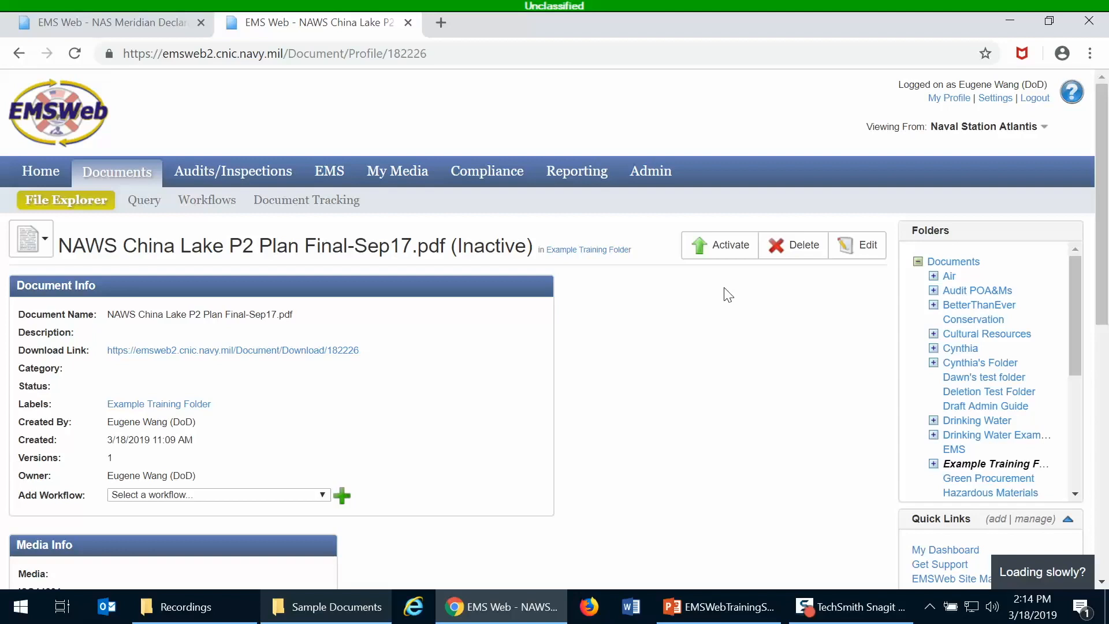
left_click(792, 252)
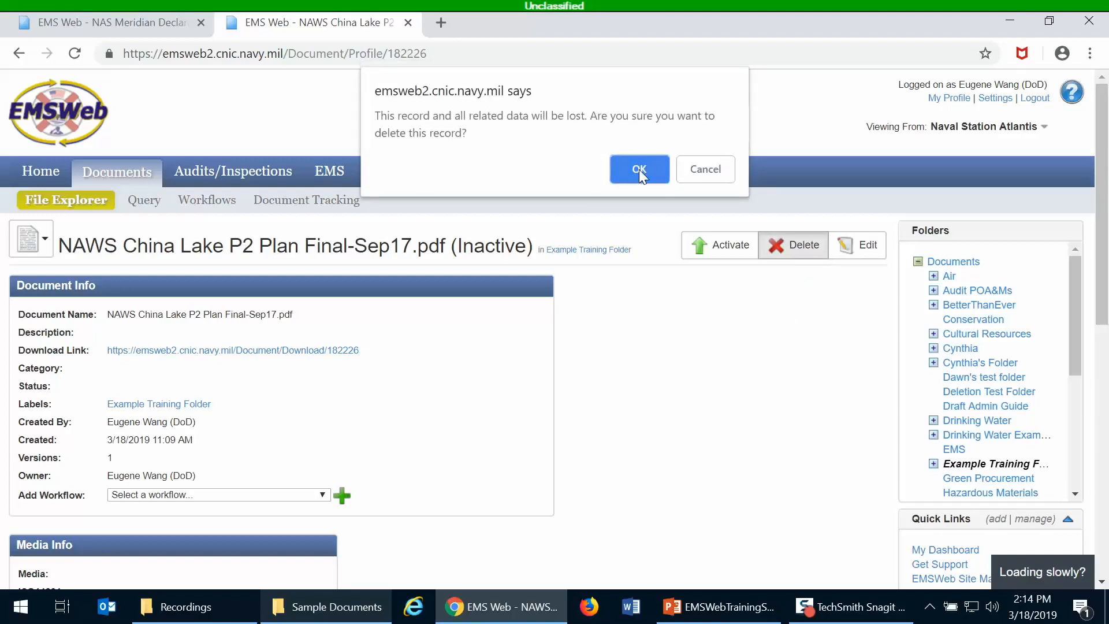
left_click(639, 169)
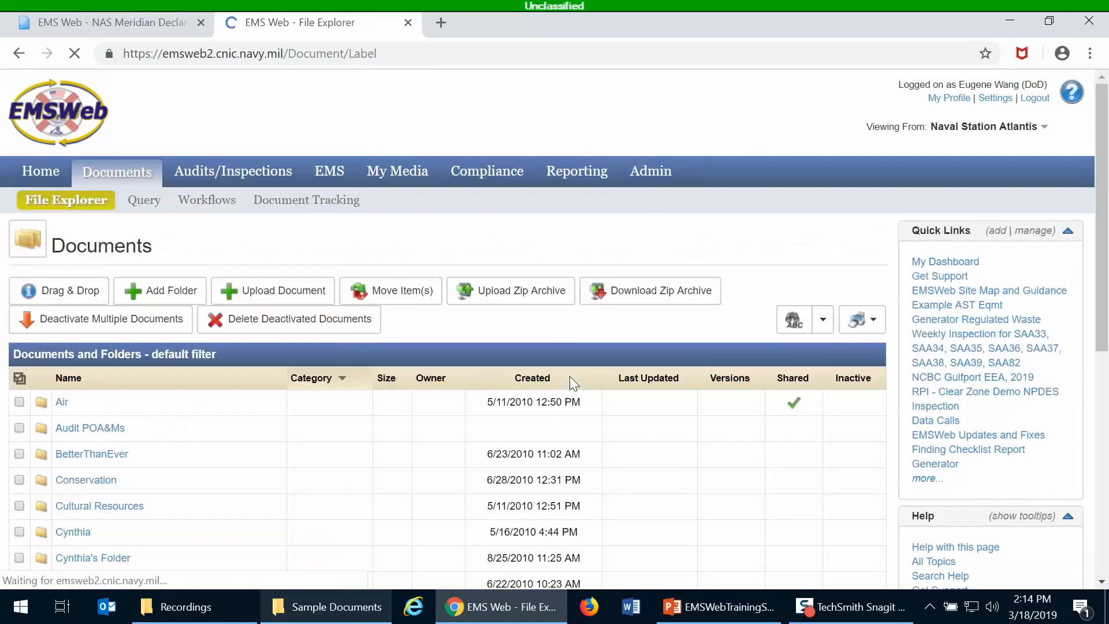
scroll(526, 218, "down", 3)
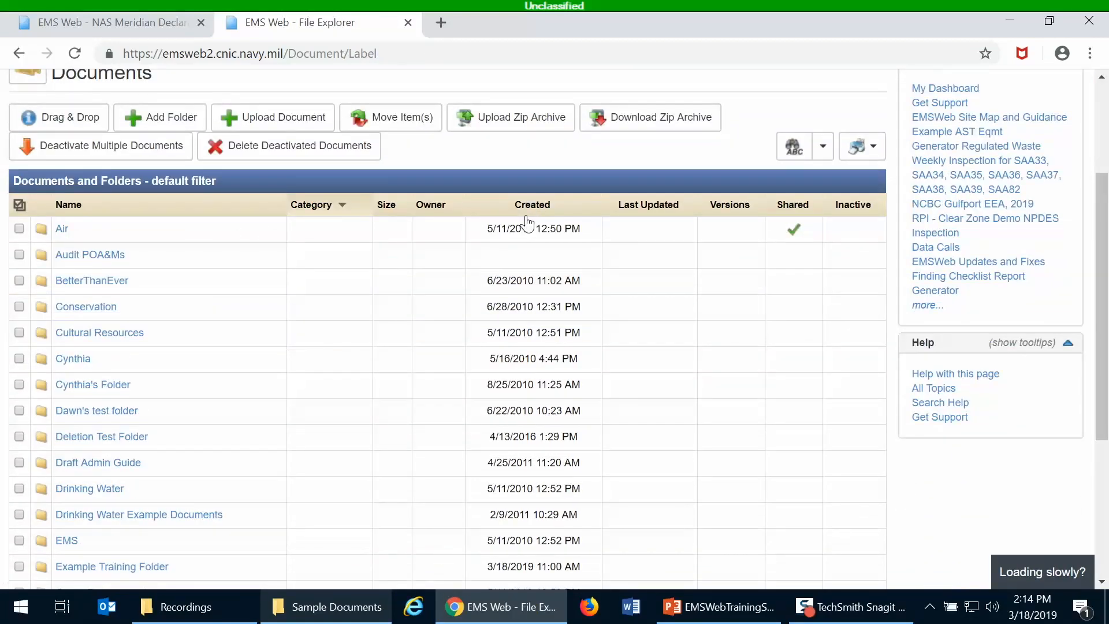
Open the profile of "NAS Meridian Declaration of Conformance" in Example Training Folder and start uploading a new version.
scroll(283, 375, "down", 2)
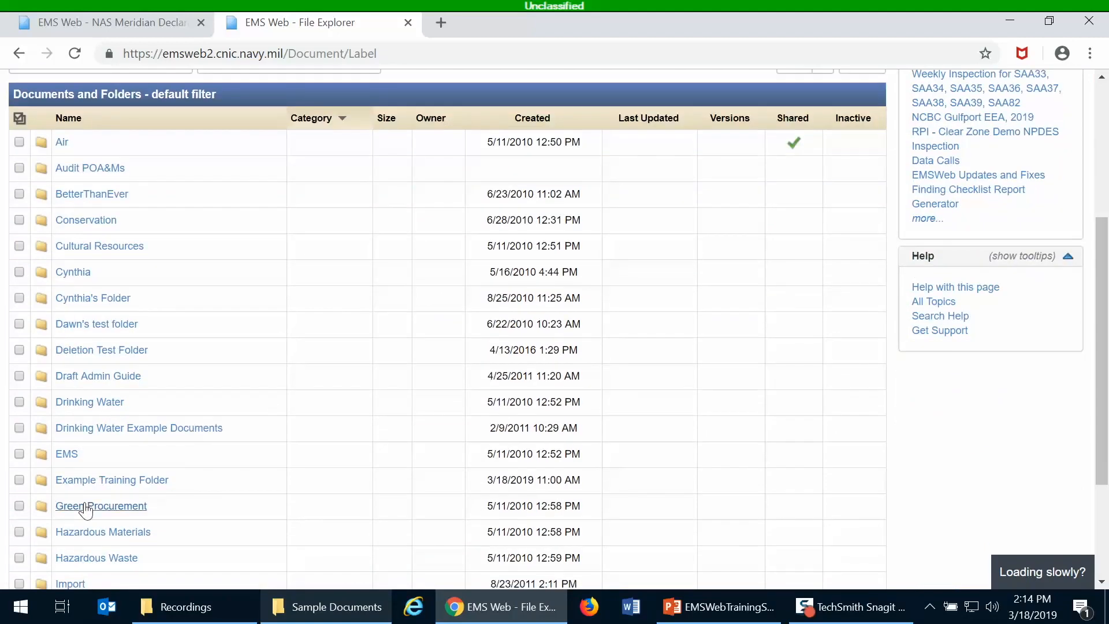
left_click(90, 481)
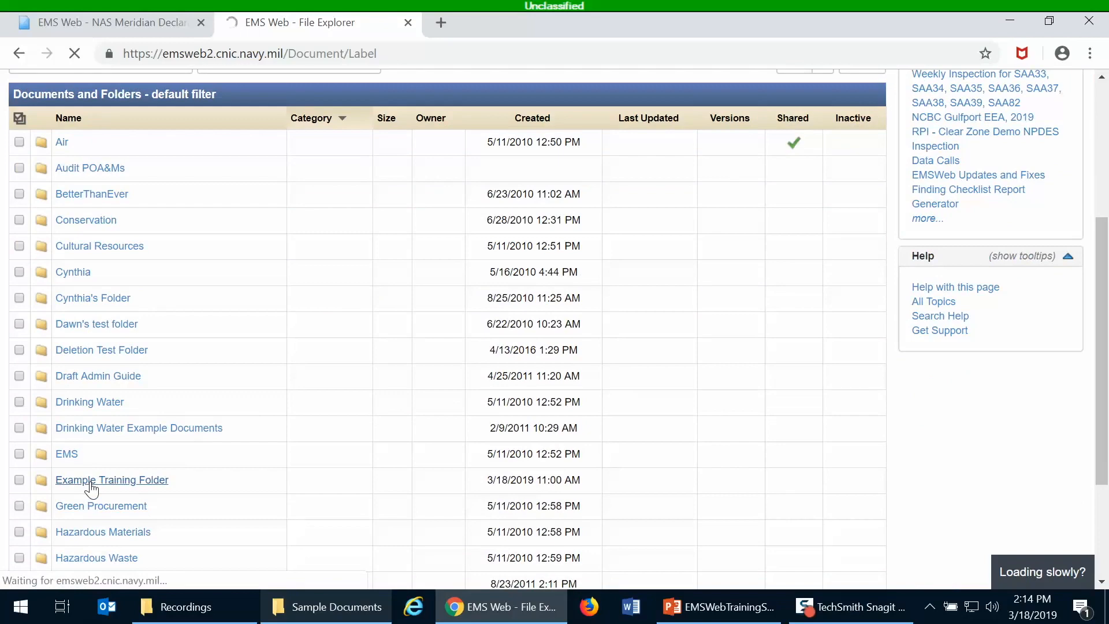
scroll(361, 381, "down", 2)
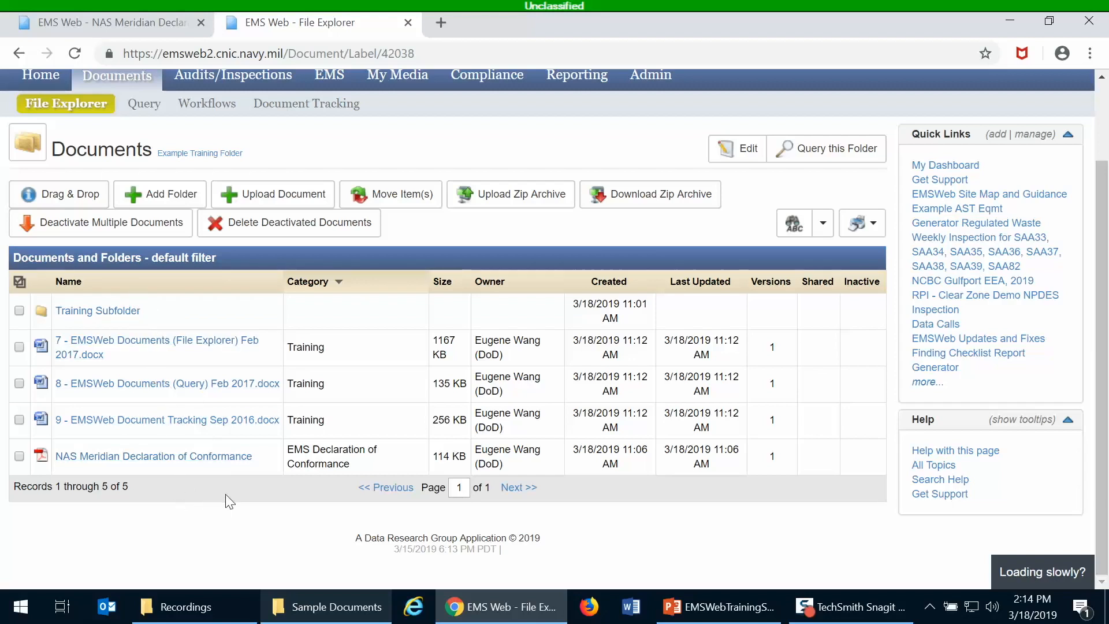
left_click(179, 457)
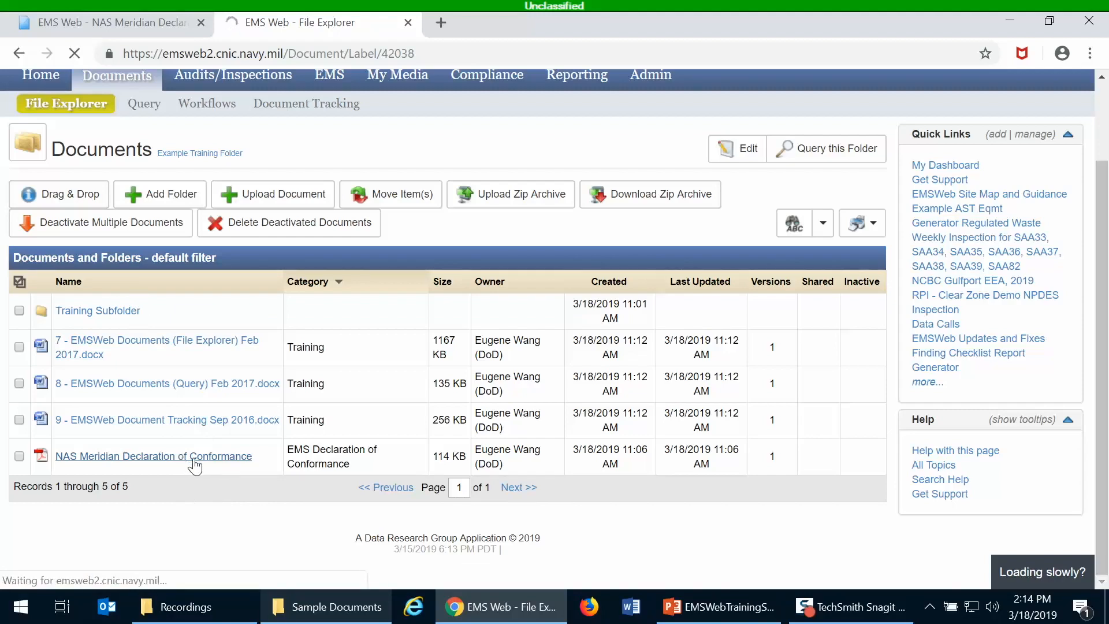
scroll(378, 398, "down", 3)
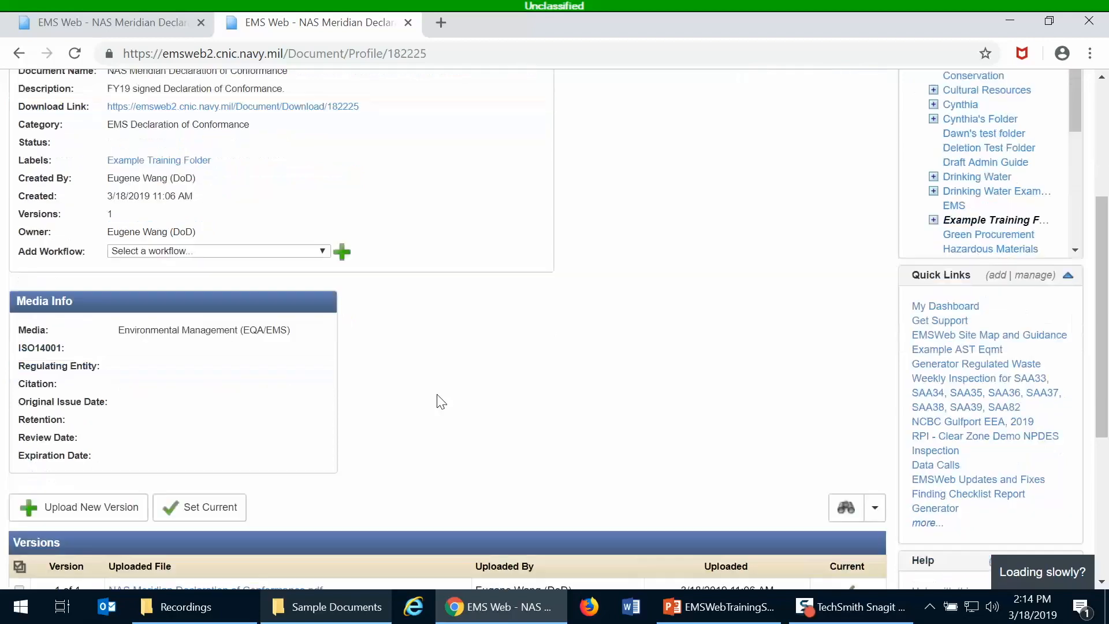
scroll(438, 403, "down", 5)
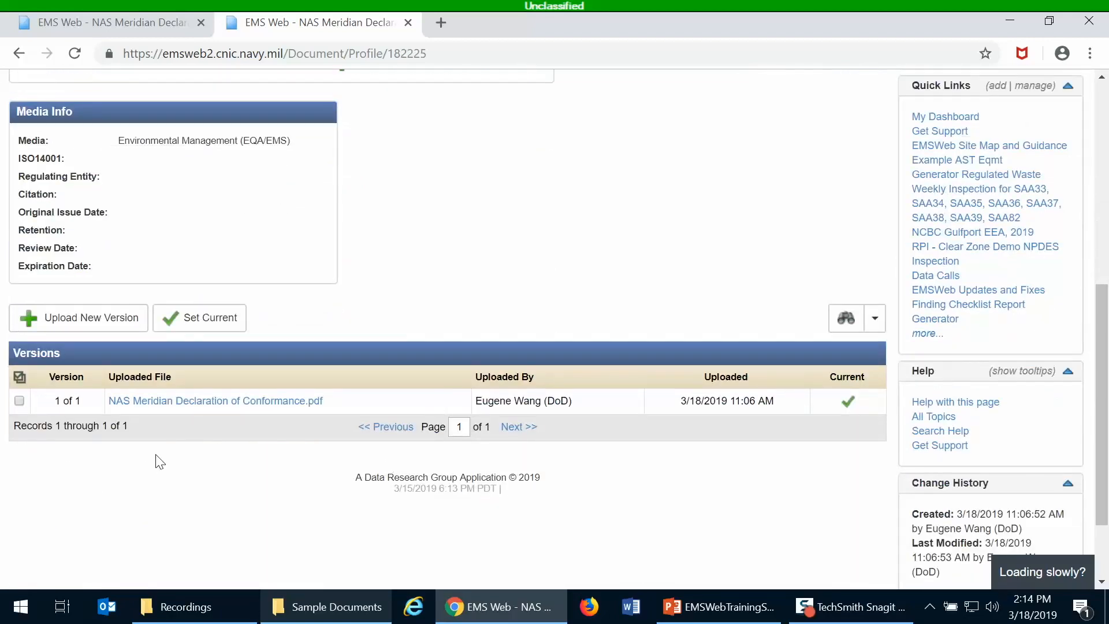
left_click(67, 323)
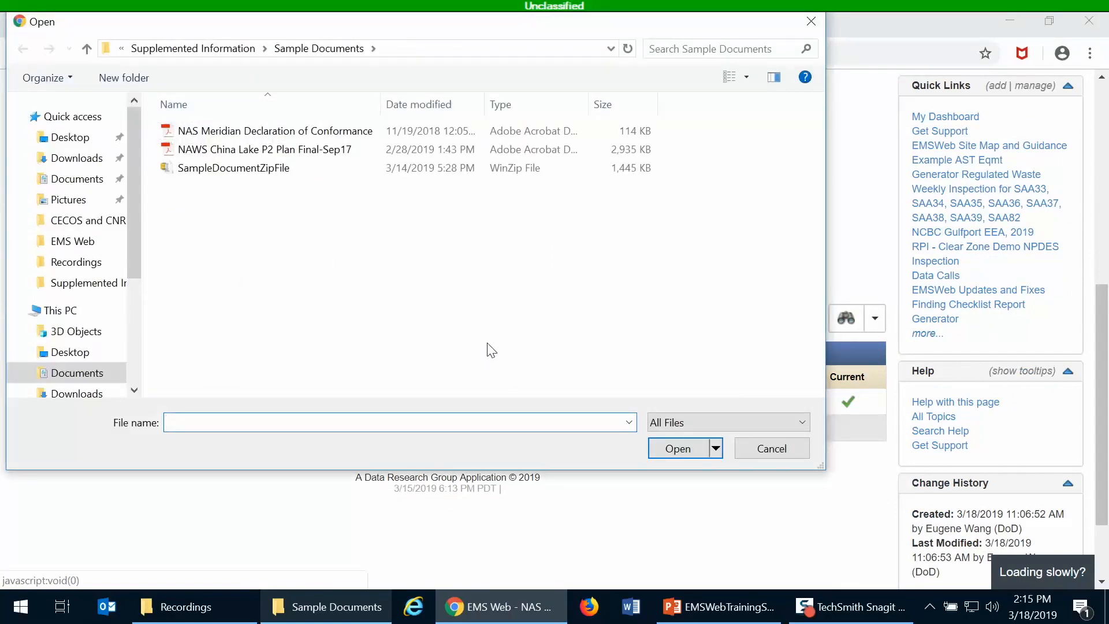
Try to choose a file named "NAWS China Lake P2 Plan Final-Sep19" as the new version.
left_click(245, 150)
left_click(383, 421)
left_click(383, 420)
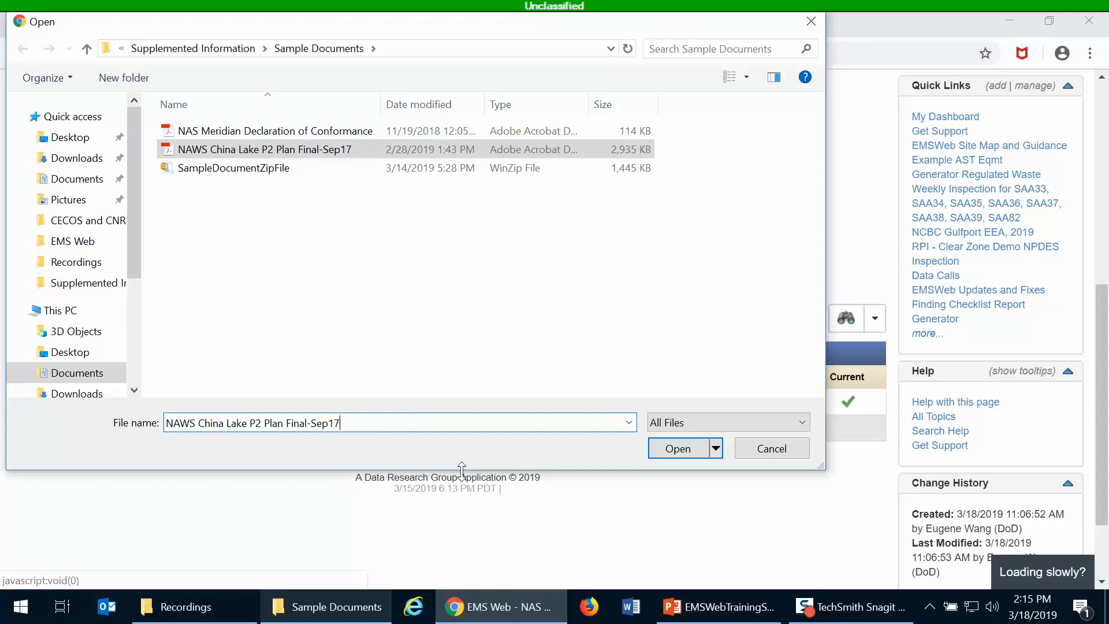
key("BackSpace")
key("BackSpace")
key("BackSpace")
key("BackSpace")
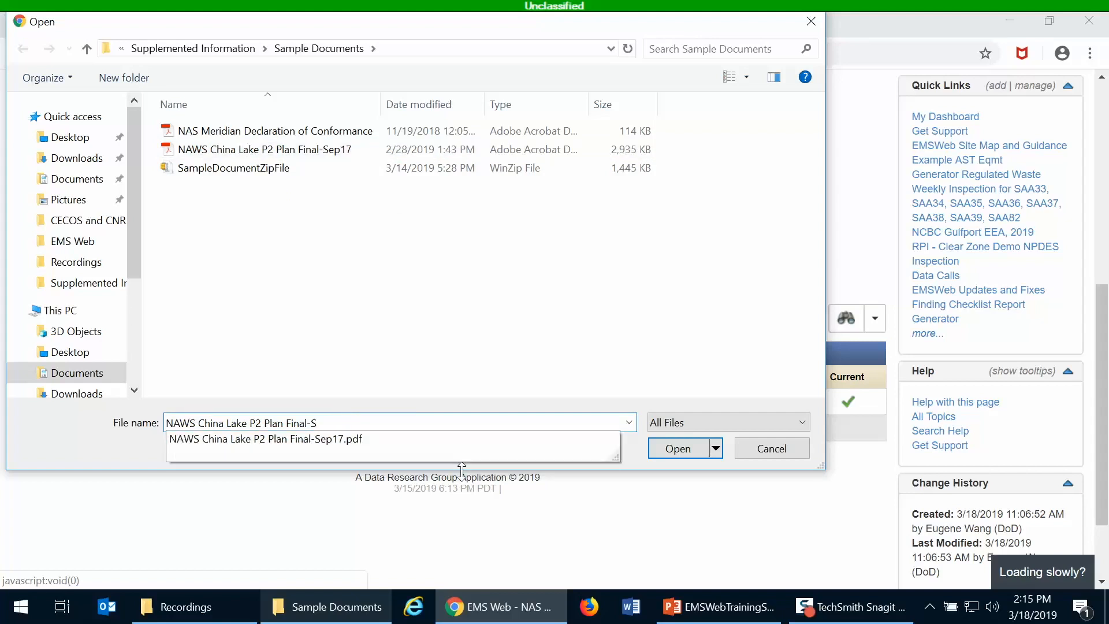
type("ep19")
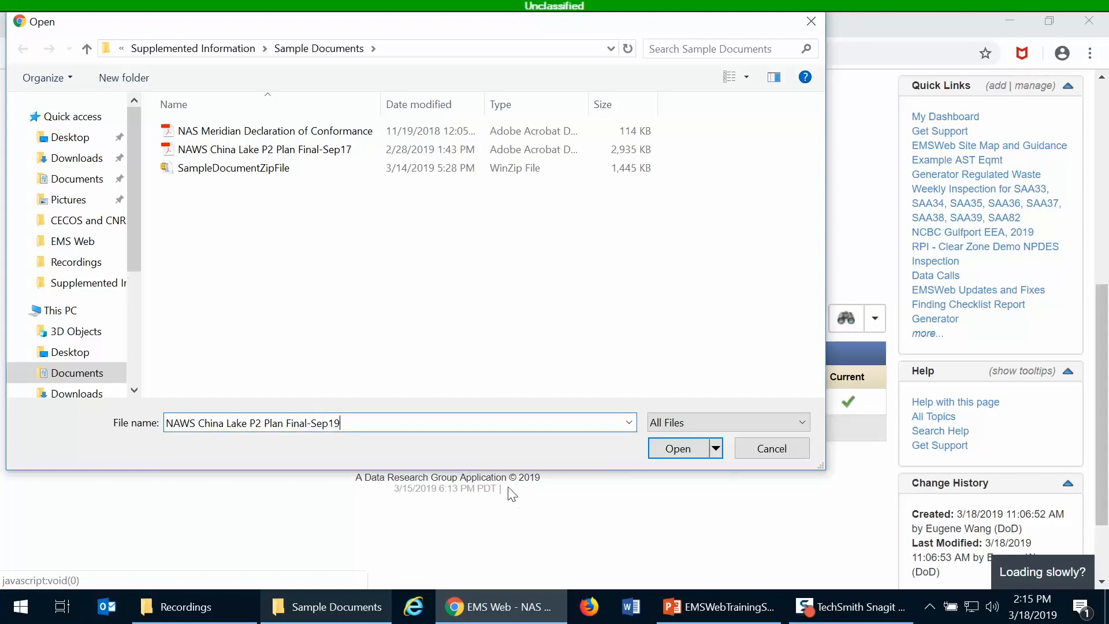
left_click(665, 454)
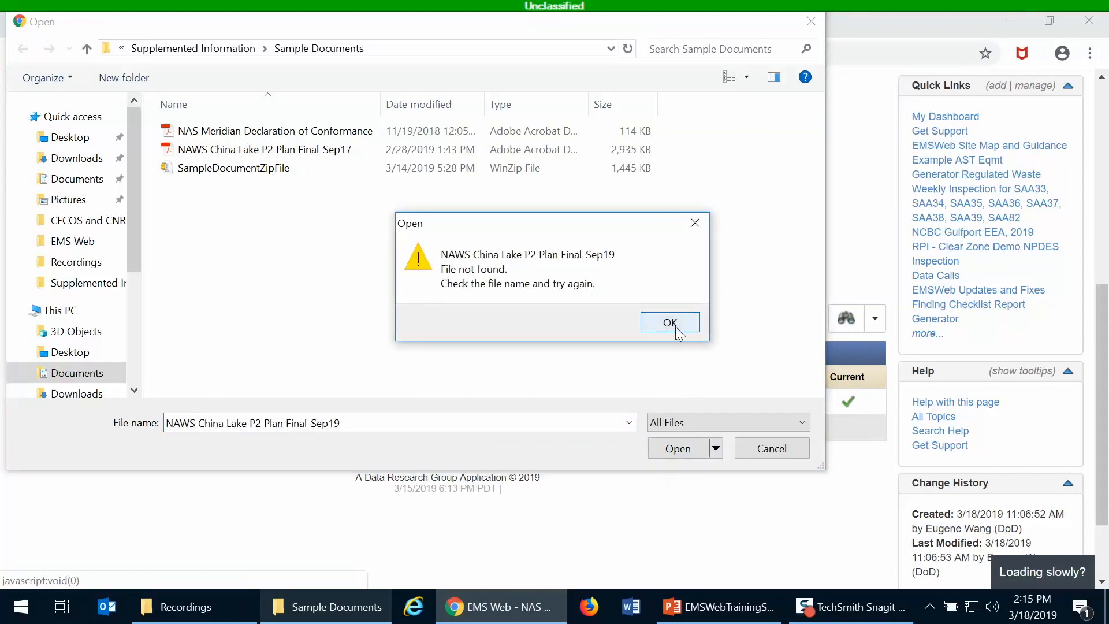
left_click(669, 323)
Upload "NAWS China Lake P2 Plan Final-Sep17" from Sample Documents as the document's new version.
left_click(257, 149)
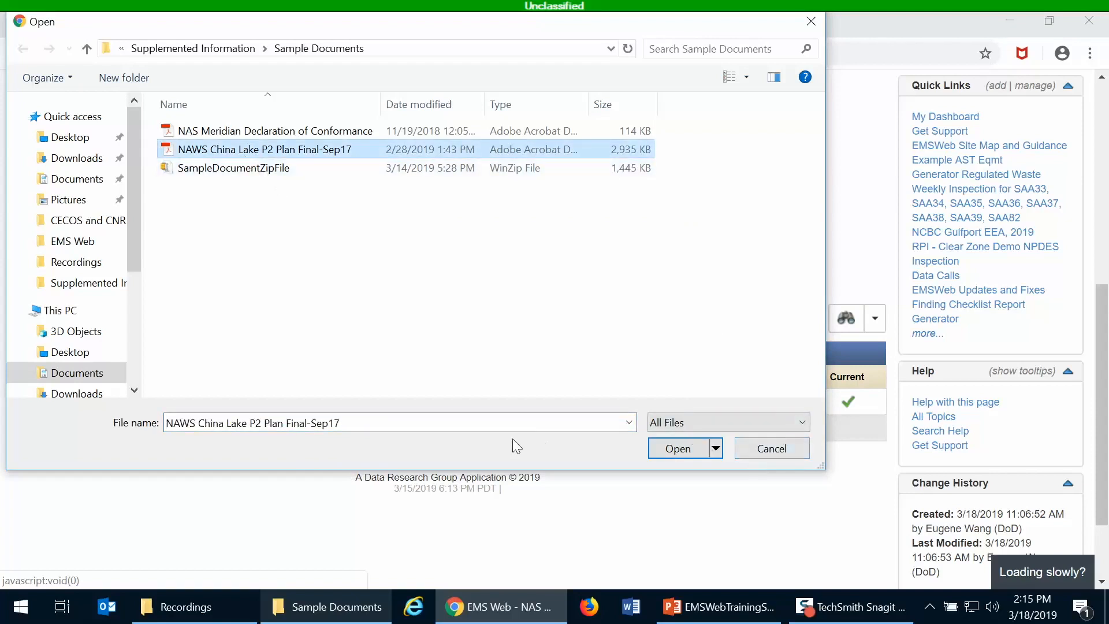
left_click(685, 450)
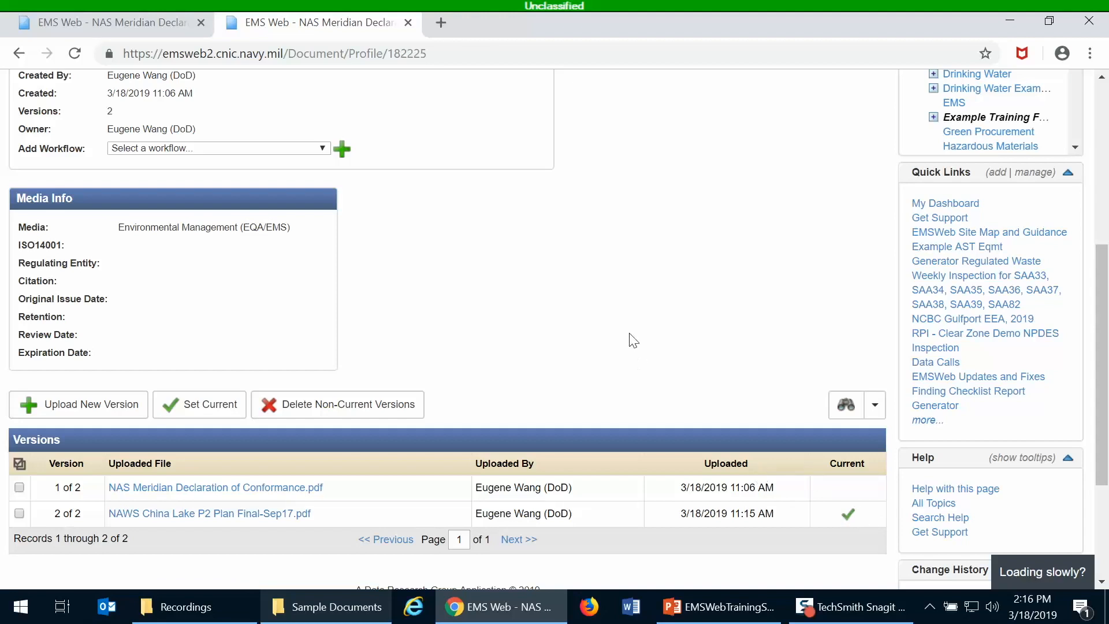
Examine the document's info, download link and version list on its profile.
scroll(633, 341, "up", 3)
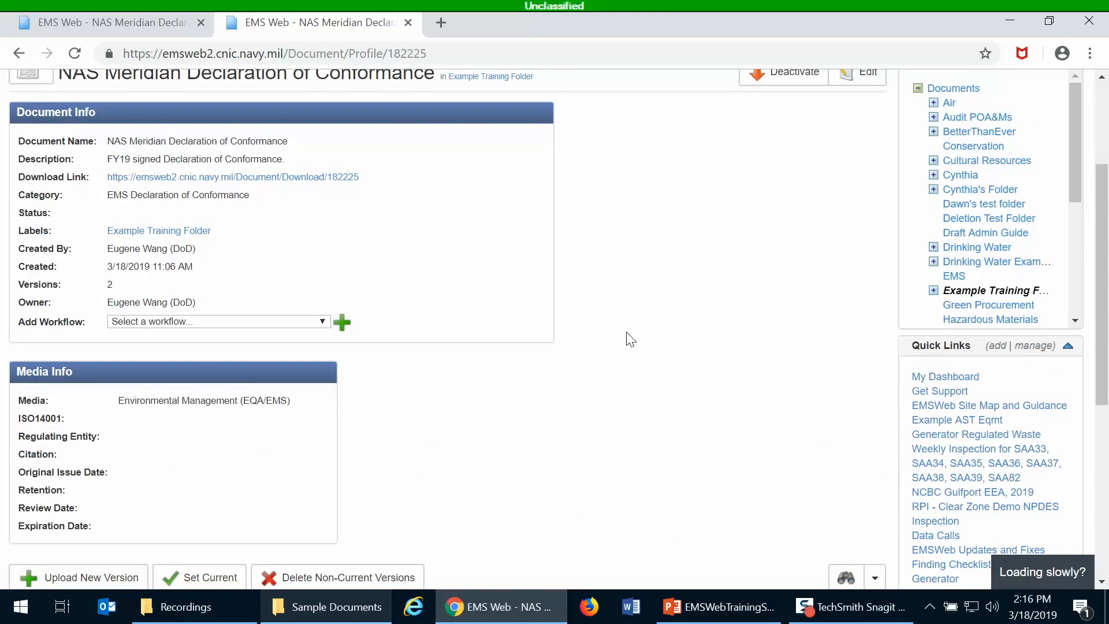
scroll(630, 340, "down", 3)
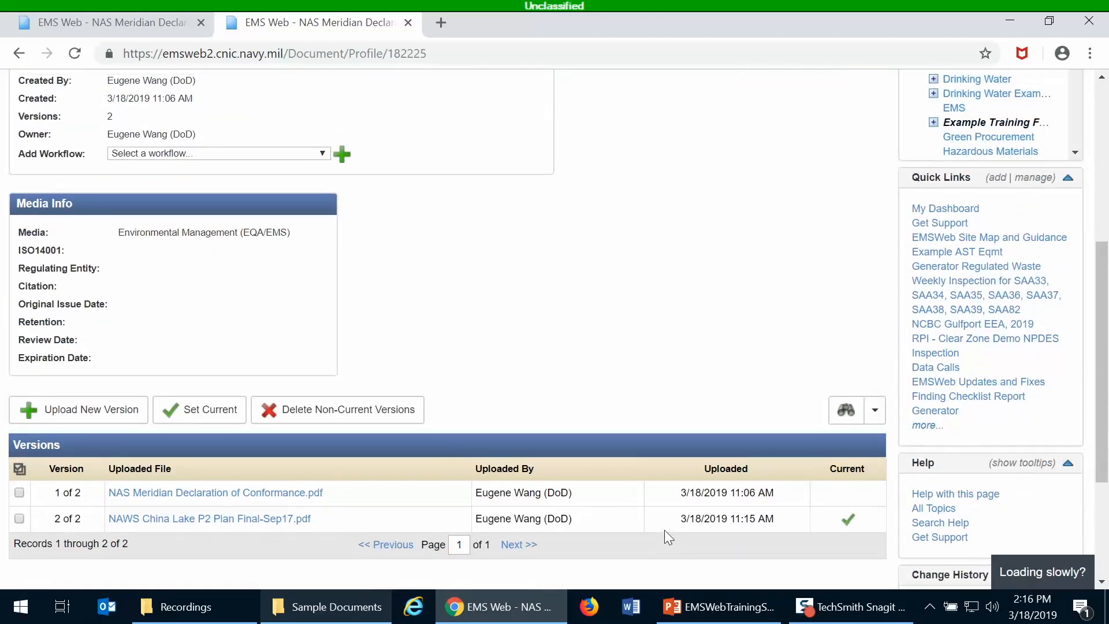
scroll(664, 529, "up", 5)
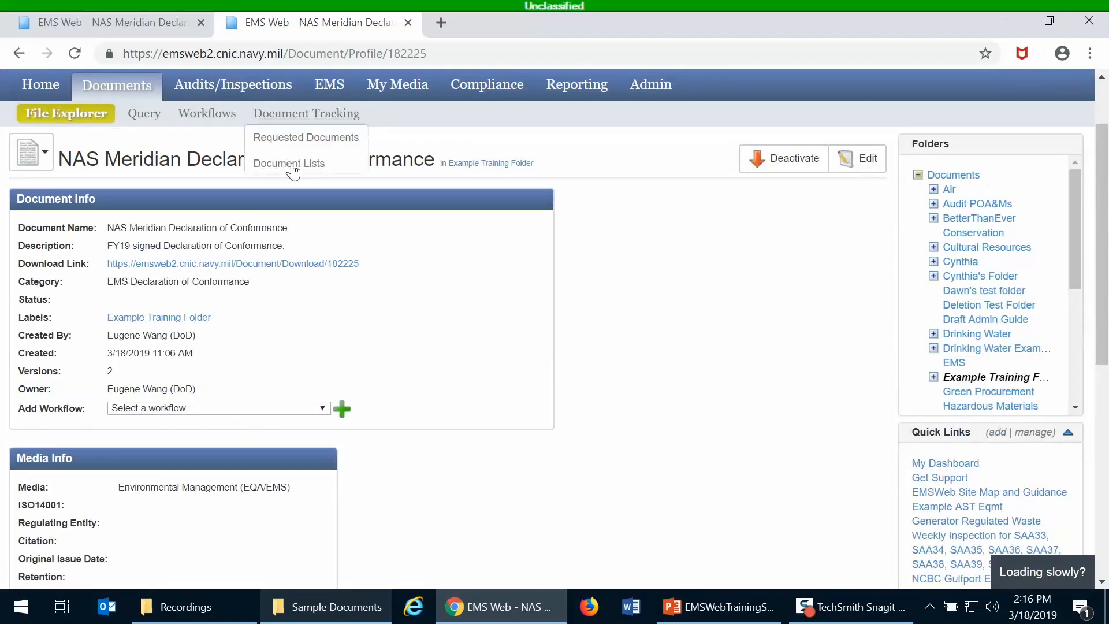
scroll(556, 315, "down", 3)
scroll(556, 314, "down", 2)
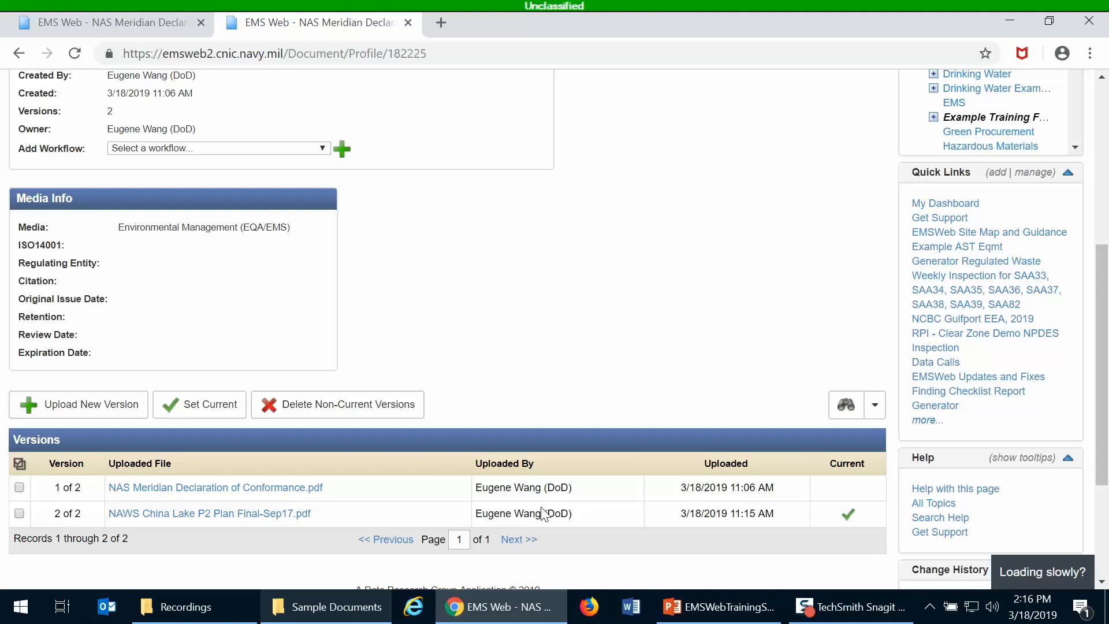
scroll(543, 512, "up", 3)
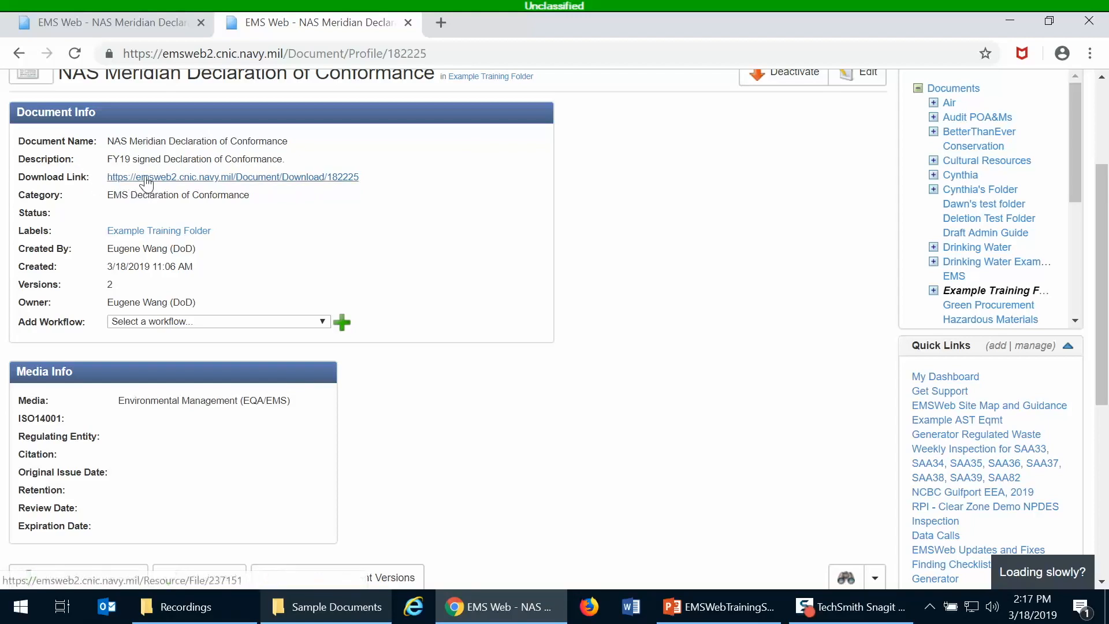
scroll(384, 228, "down", 1)
scroll(384, 227, "up", 1)
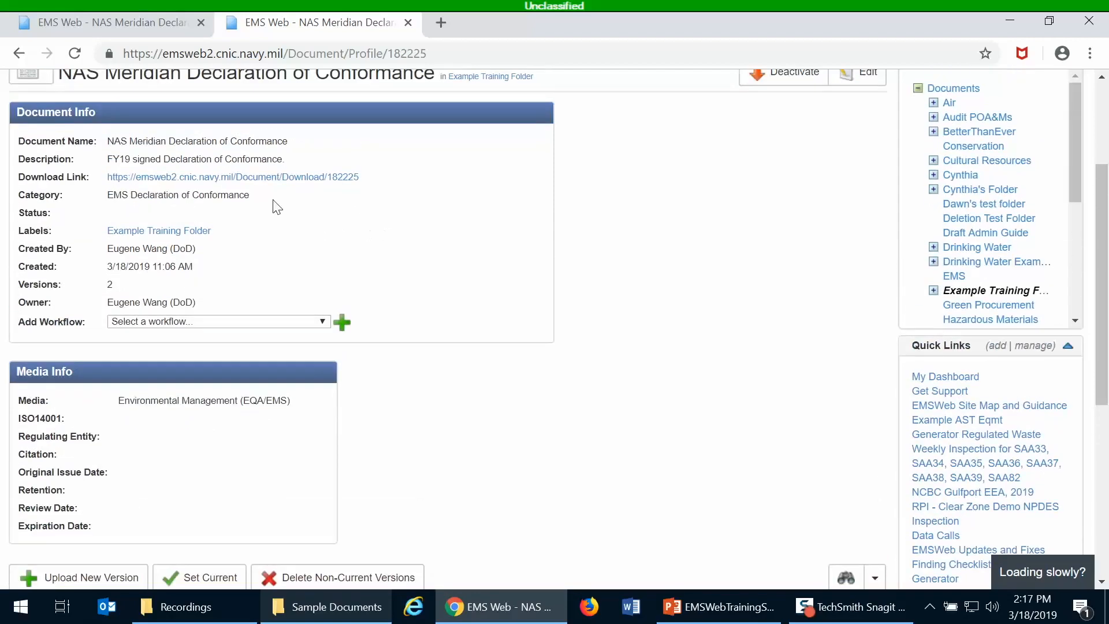
Open "NAS Meridian Declaration of Conformance" for editing, review its properties and related info, and save the document.
scroll(421, 317, "up", 3)
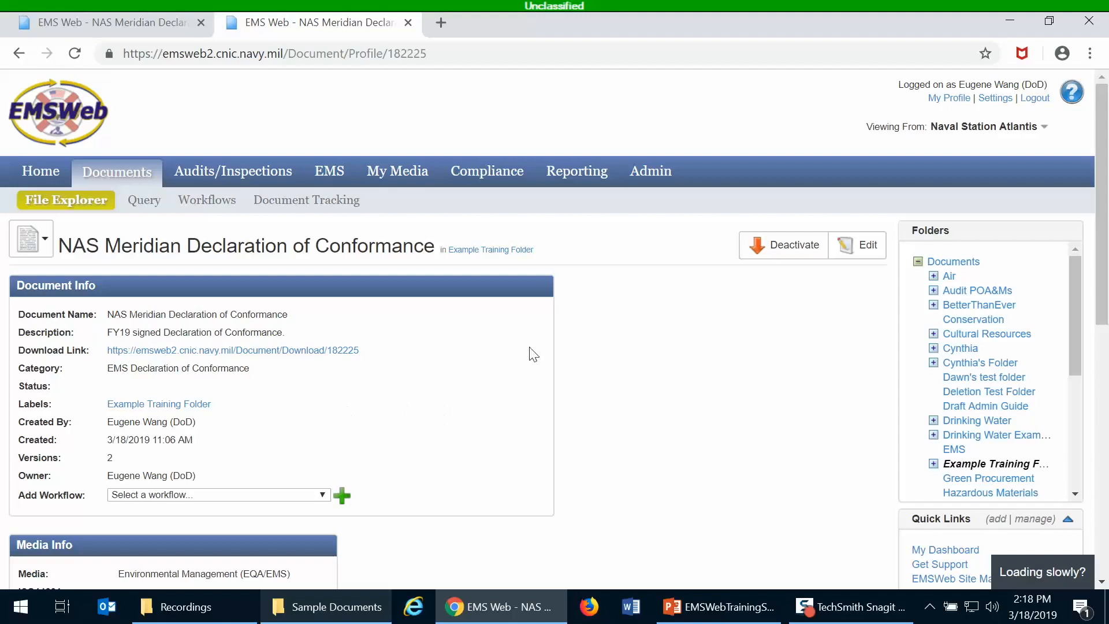
left_click(846, 253)
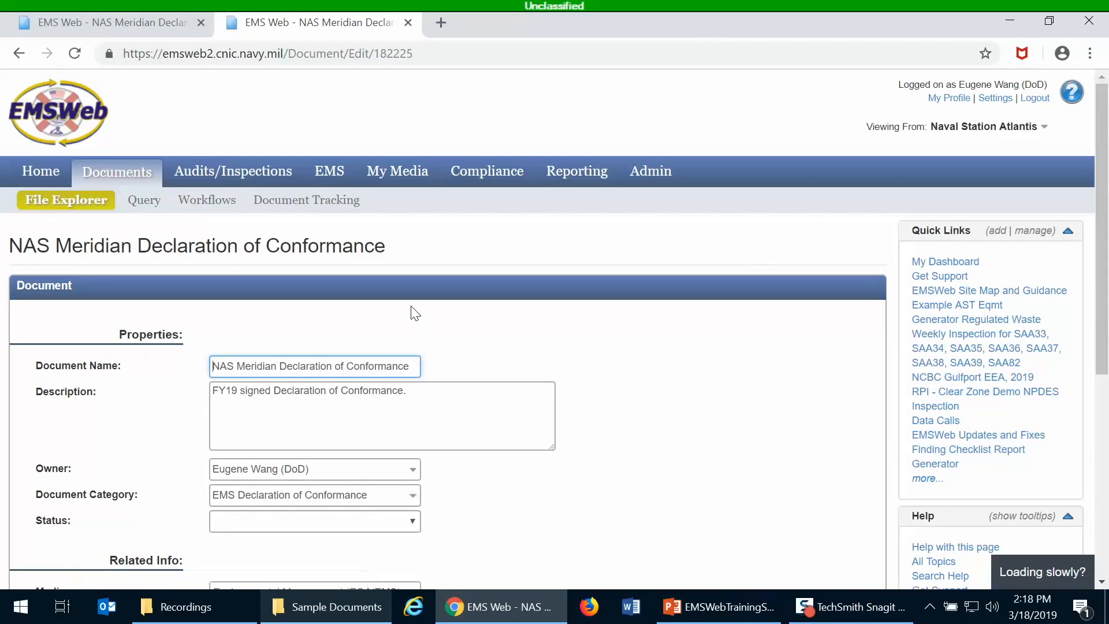
scroll(411, 306, "down", 3)
scroll(411, 307, "down", 3)
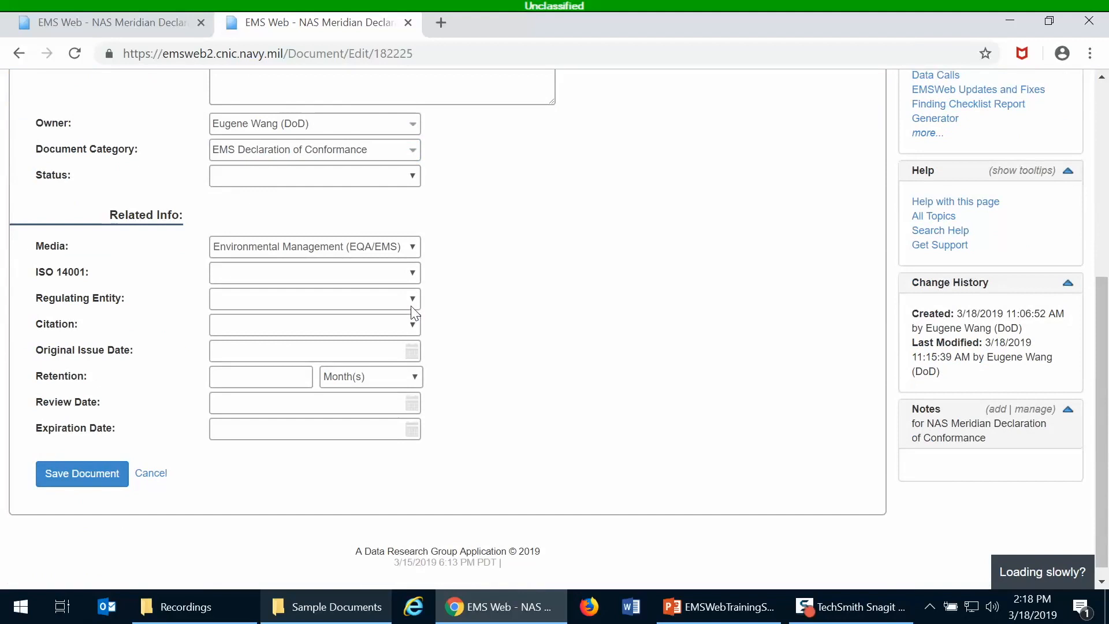
scroll(410, 306, "up", 2)
scroll(411, 306, "up", 2)
scroll(410, 306, "down", 2)
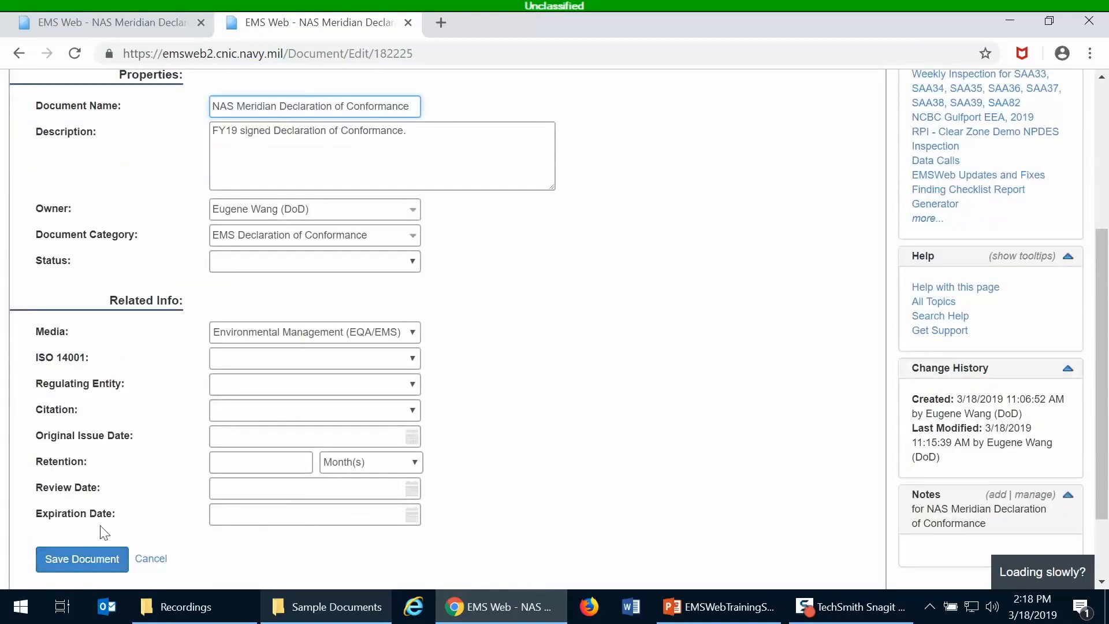
scroll(89, 443, "up", 1)
scroll(89, 448, "up", 1)
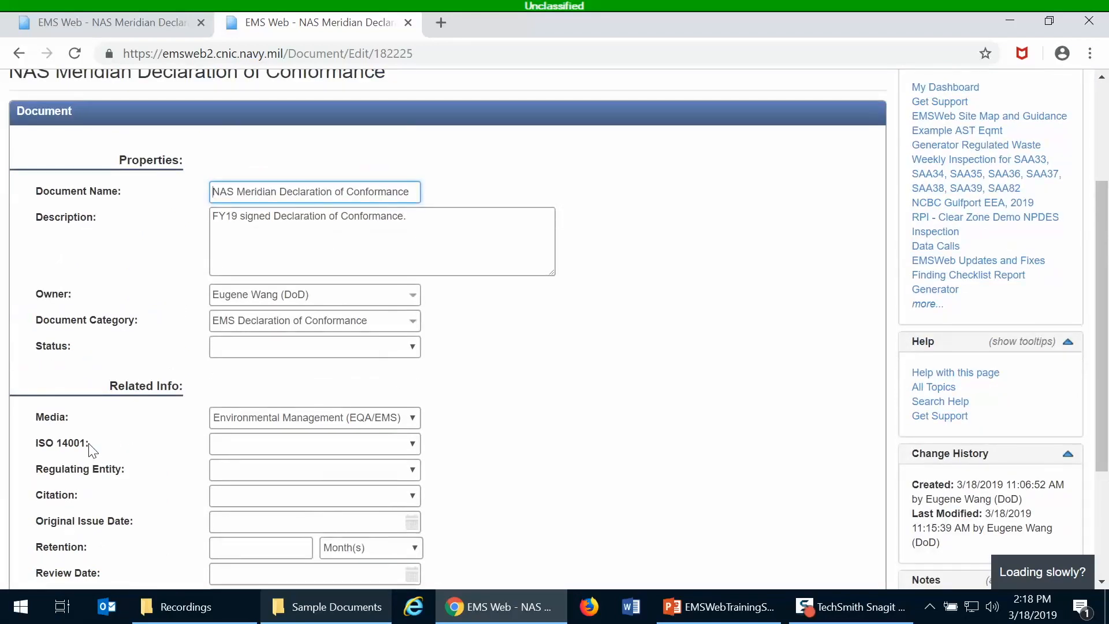
scroll(89, 448, "down", 3)
left_click(67, 467)
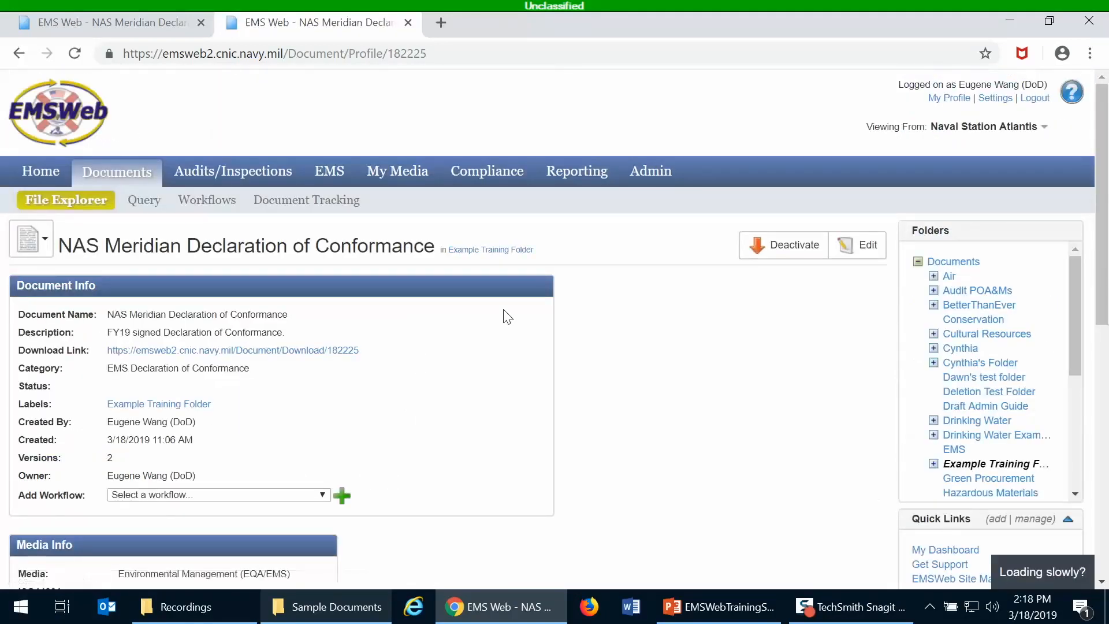
Set "Share this folder (everywhere)" to Yes for Example Training Folder and save the folder.
scroll(507, 317, "down", 2)
scroll(507, 316, "down", 2)
scroll(506, 317, "up", 2)
left_click(488, 164)
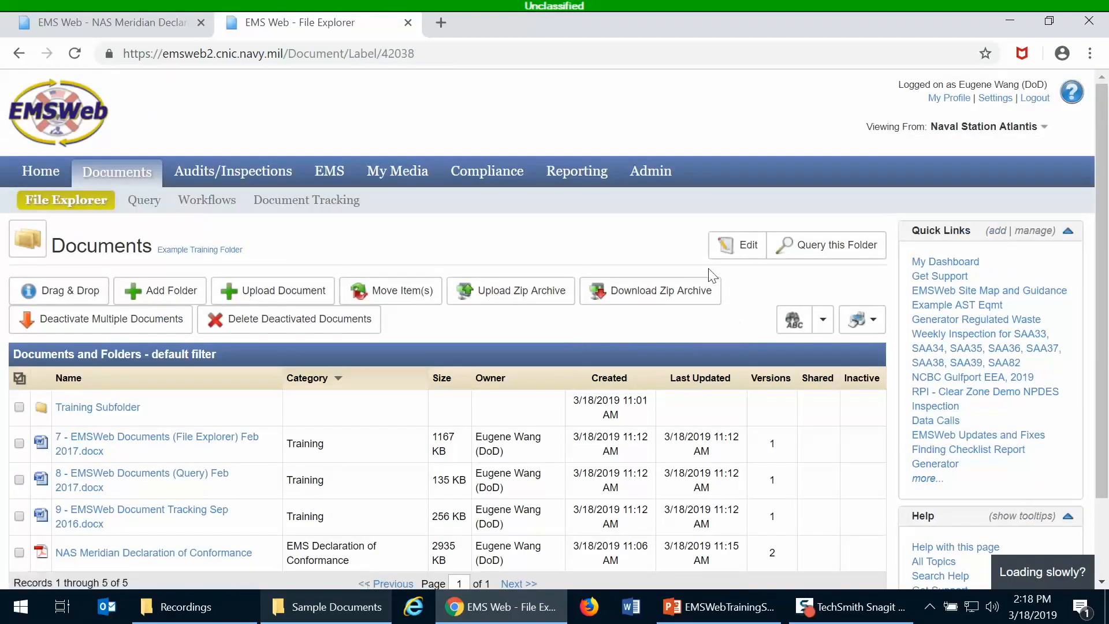
left_click(719, 254)
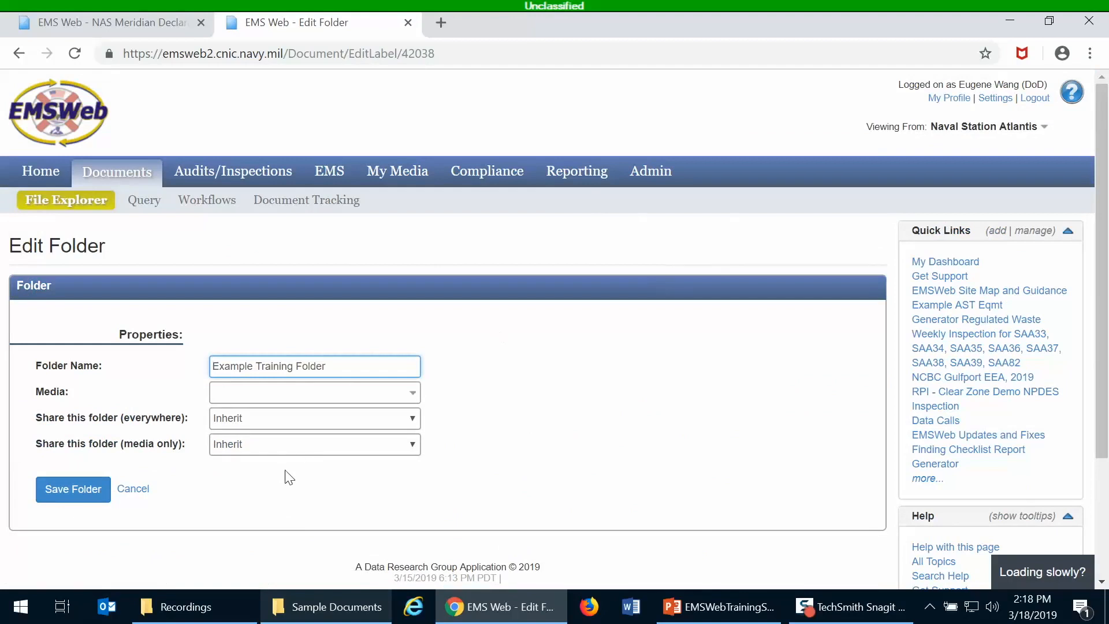
left_click(255, 416)
left_click(253, 461)
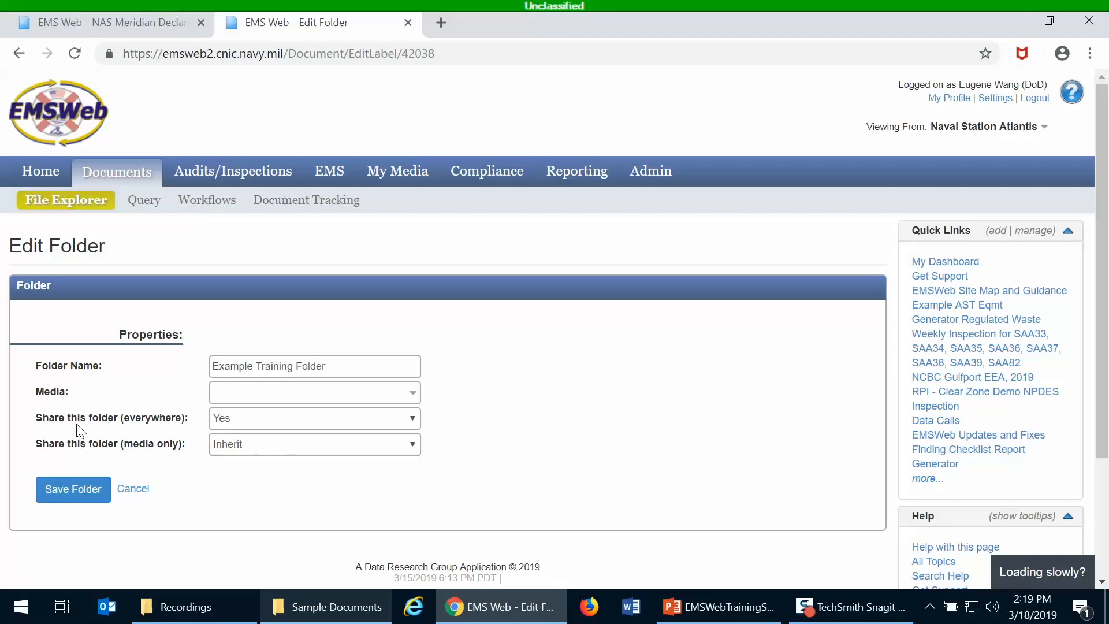
left_click(75, 492)
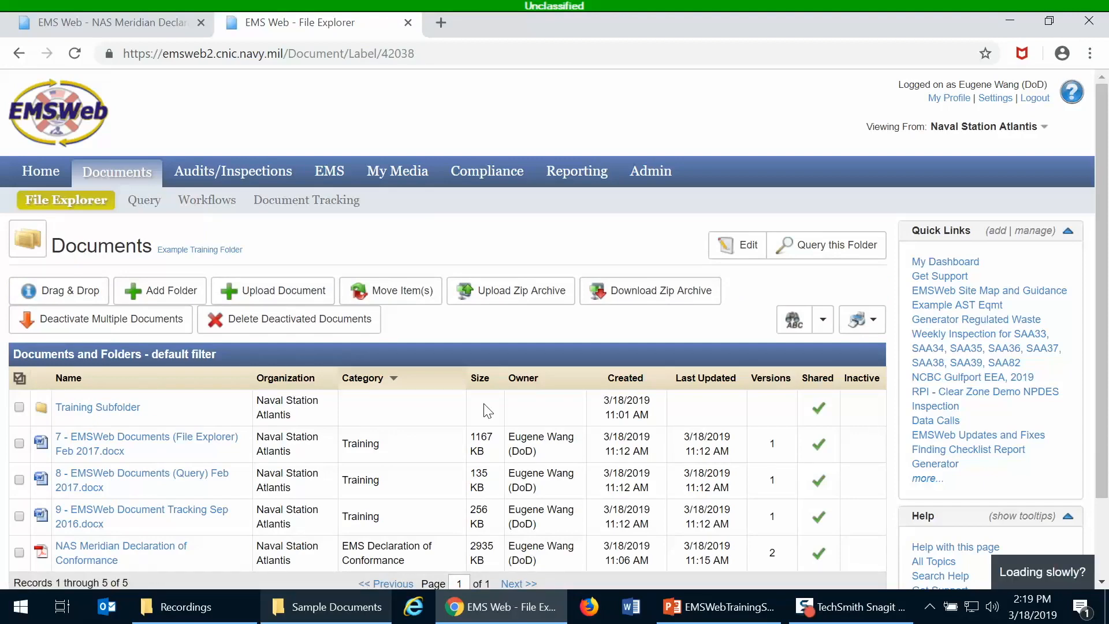
Open the alerts of "NAS Meridian Declaration of Conformance", start adding an alert and look over its form.
scroll(445, 477, "down", 2)
left_click(132, 465)
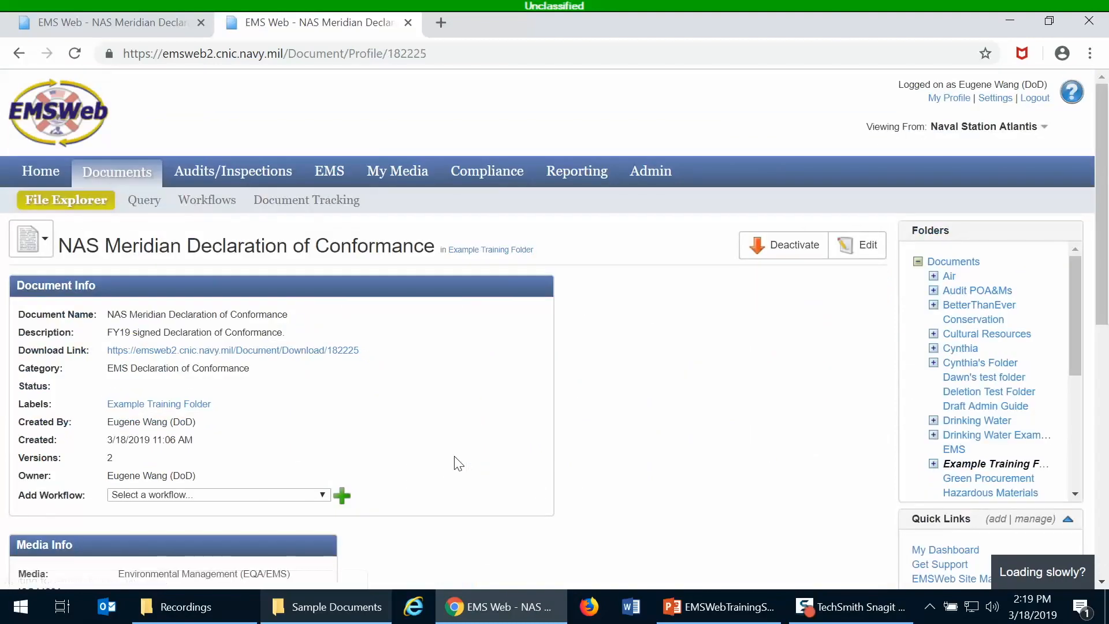
scroll(498, 418, "down", 2)
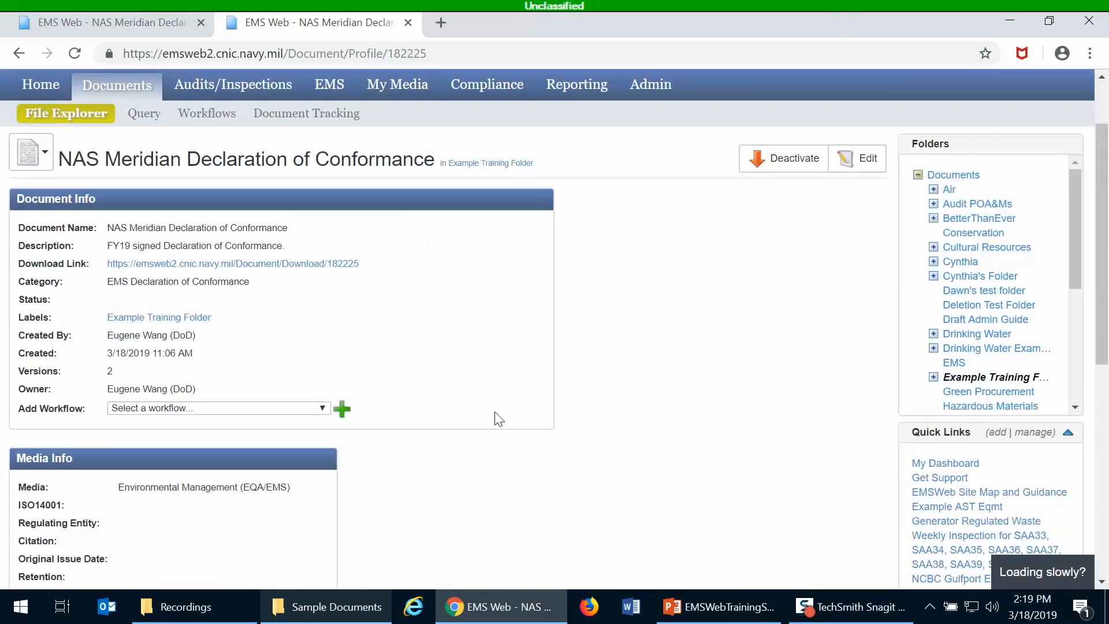
left_click(39, 152)
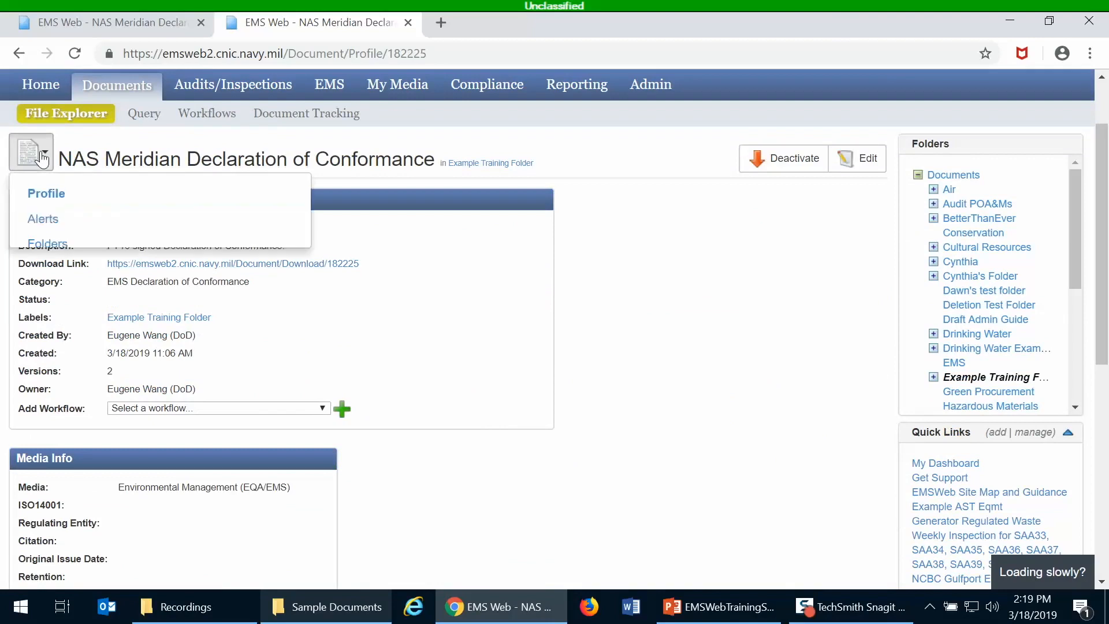
left_click(43, 222)
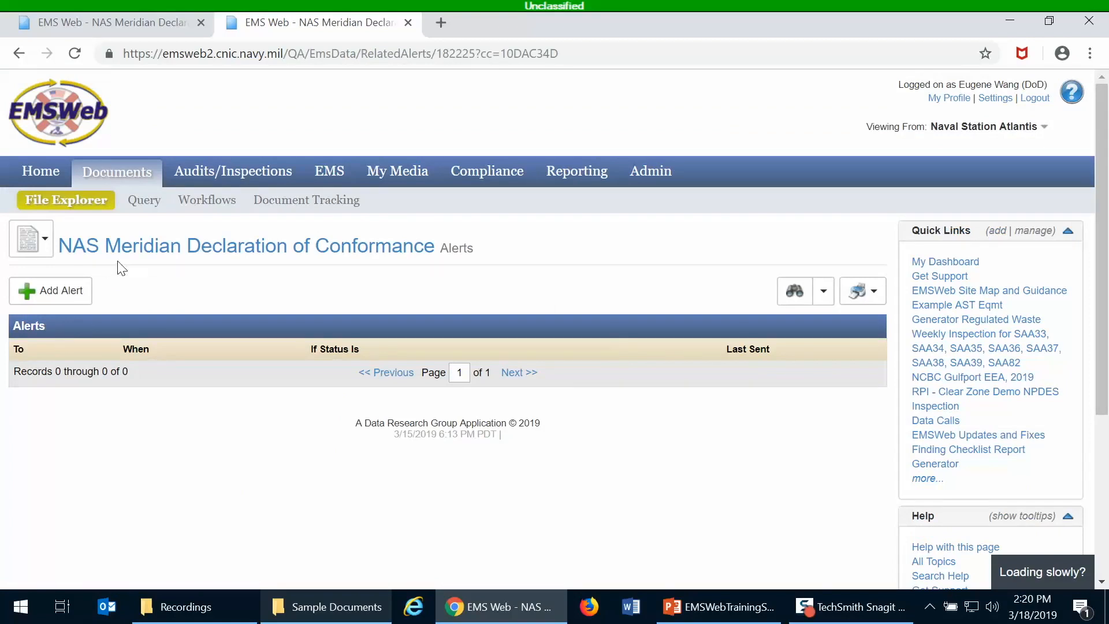
left_click(59, 296)
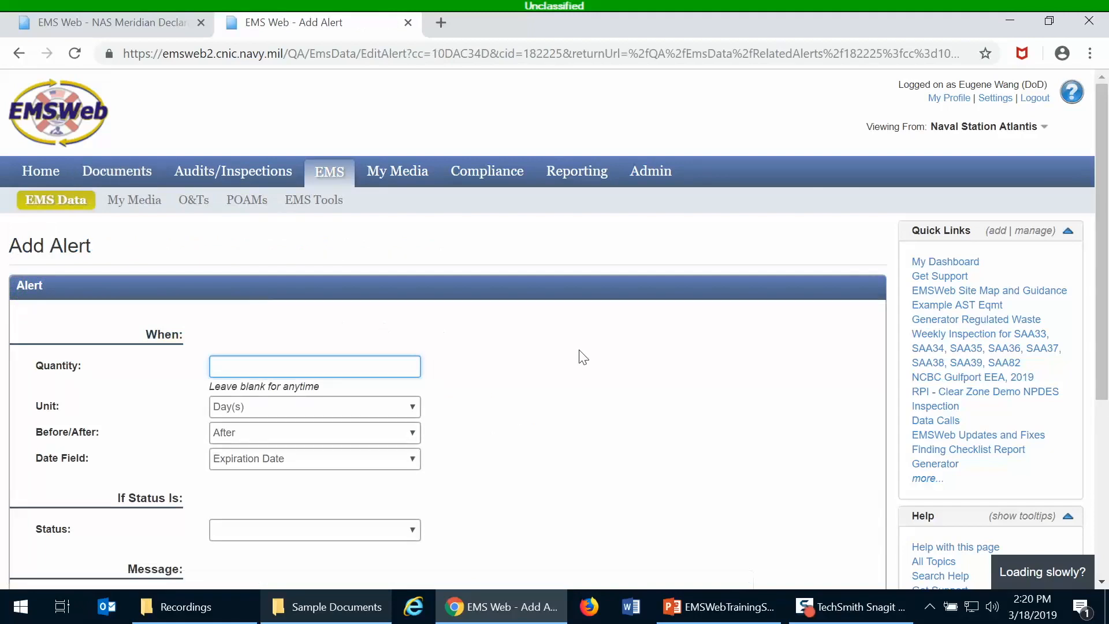
scroll(580, 356, "down", 2)
scroll(585, 365, "down", 1)
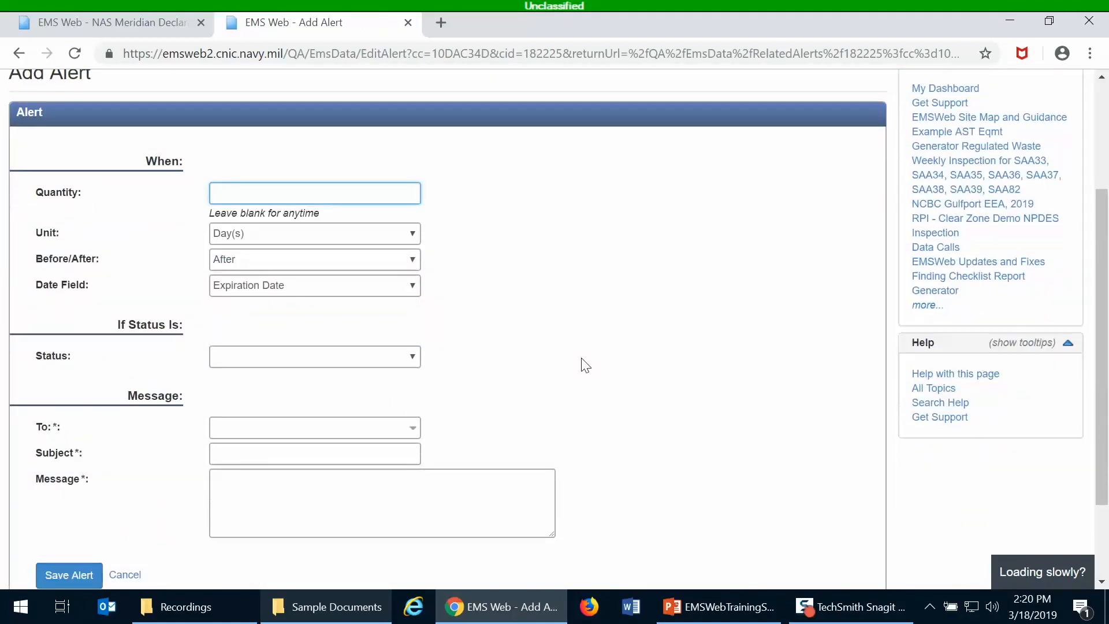
Set the alert to trigger 30 days before the Review Date.
scroll(584, 365, "up", 2)
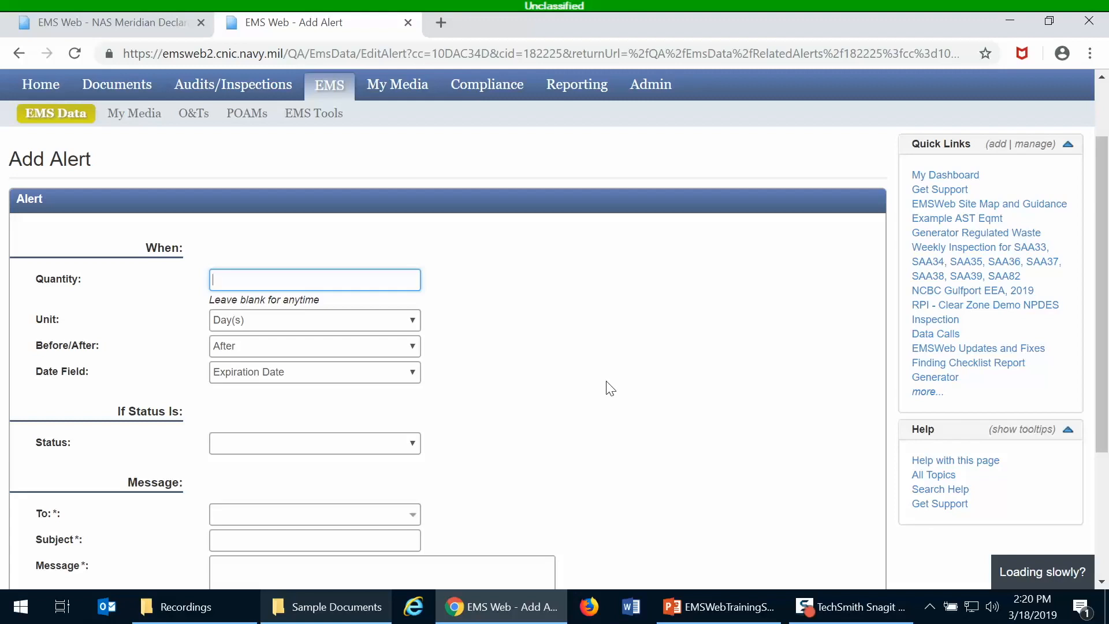
left_click(247, 376)
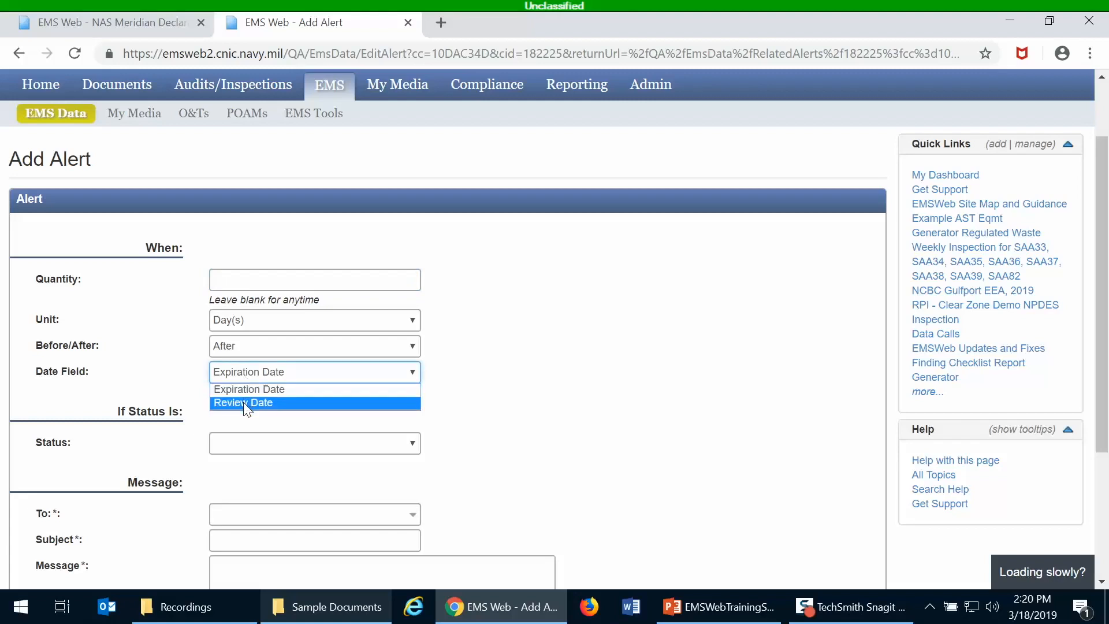
left_click(244, 402)
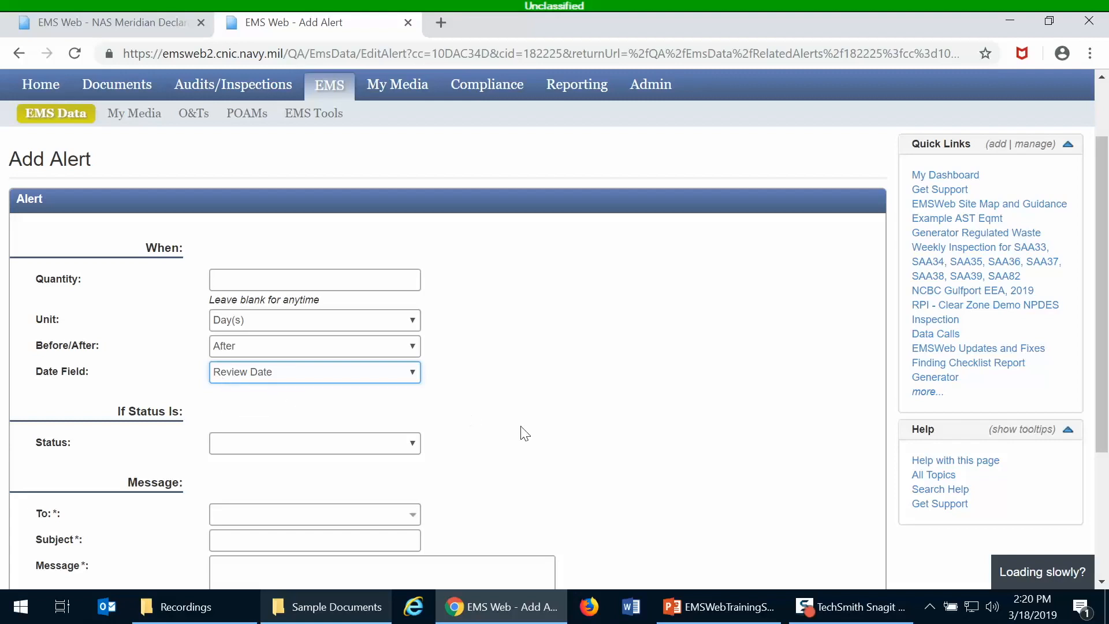
left_click(280, 284)
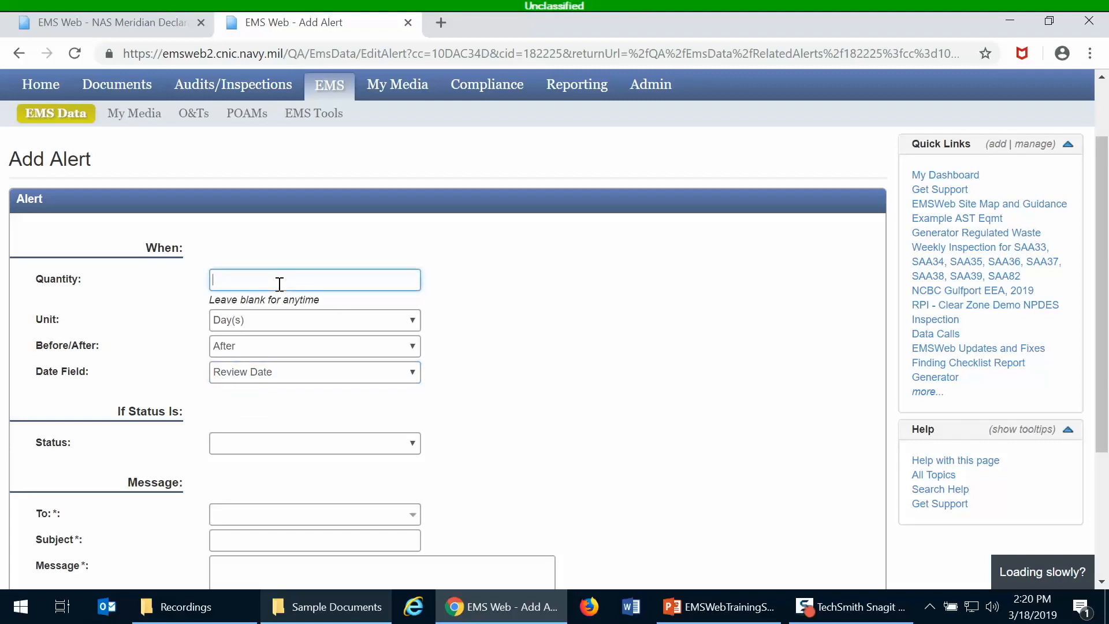
type("30")
left_click(248, 347)
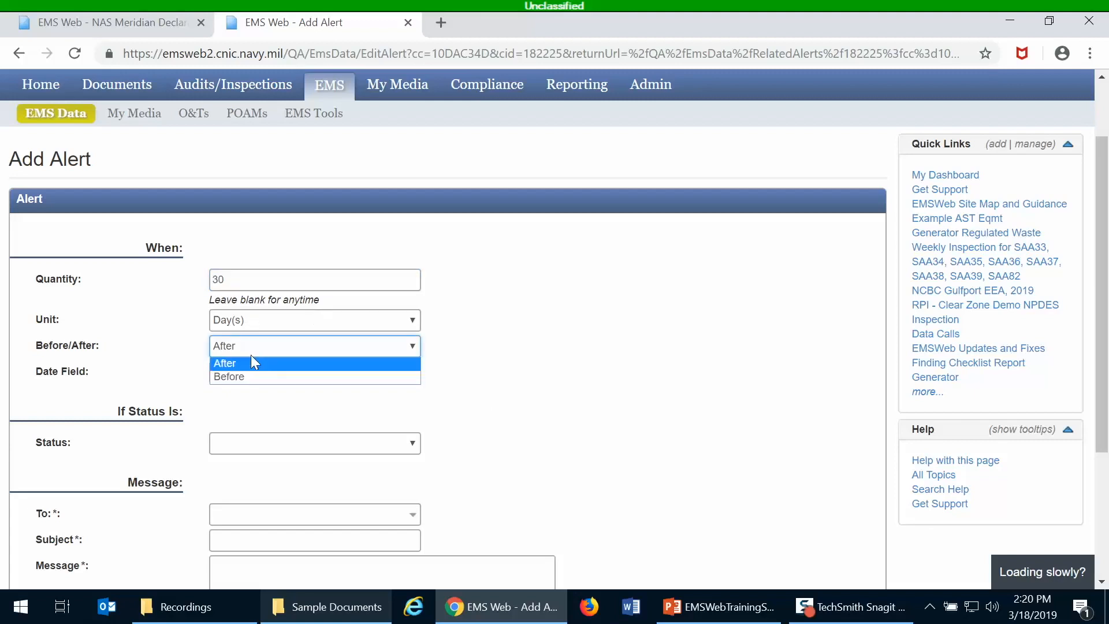
left_click(250, 376)
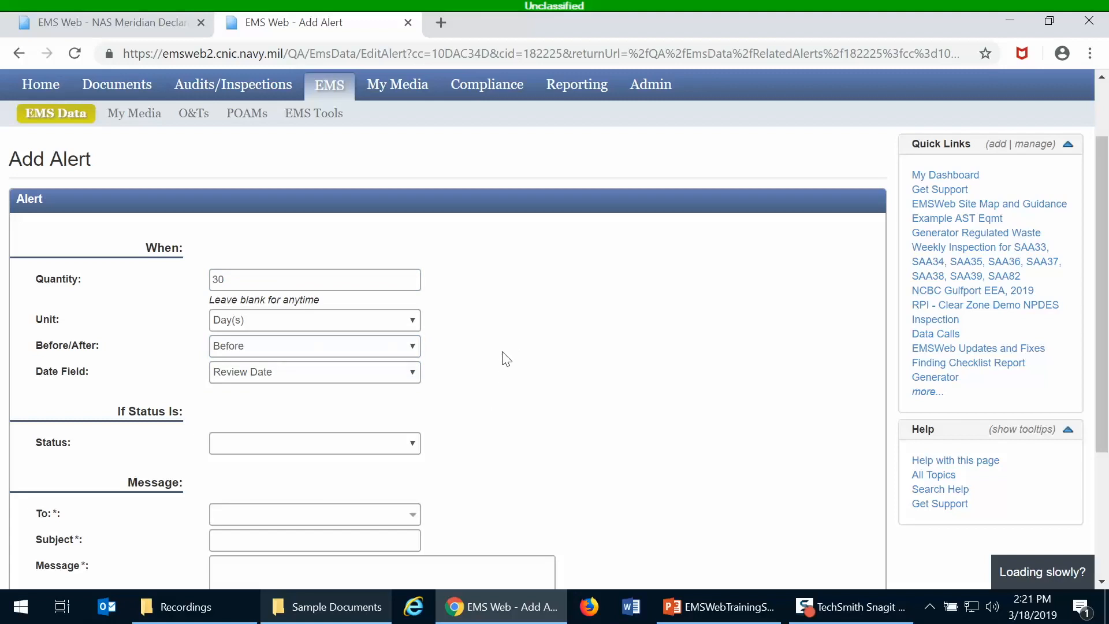
Look over the alert's status options, leave Status blank, and search for and select the DoD recipient for the alert message.
scroll(506, 360, "down", 1)
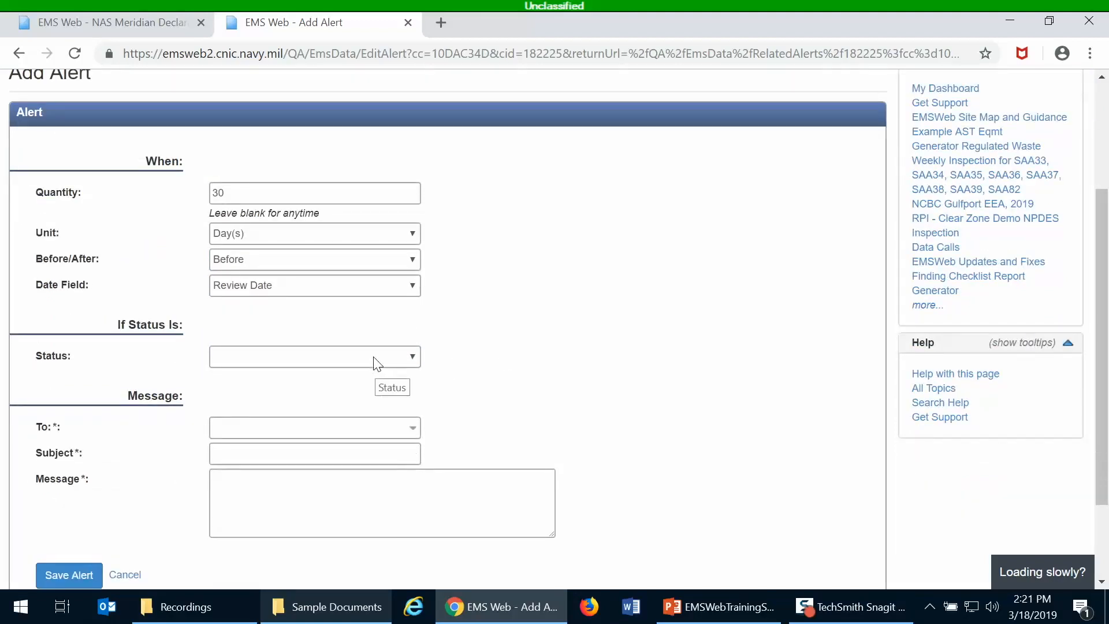
left_click(377, 363)
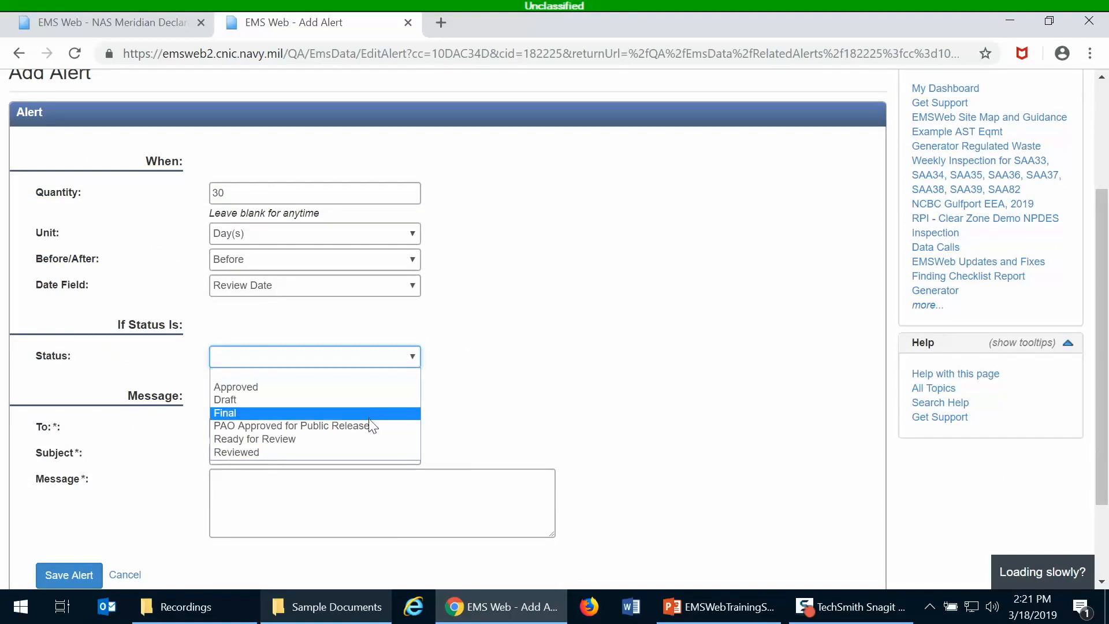
left_click(595, 346)
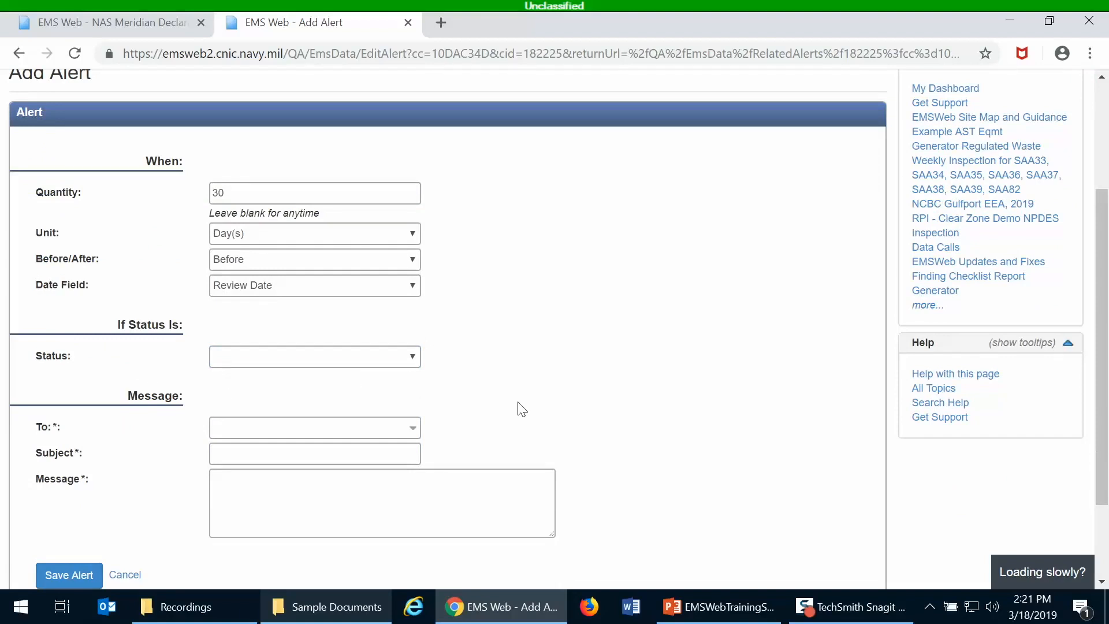
scroll(517, 398, "down", 3)
left_click(305, 349)
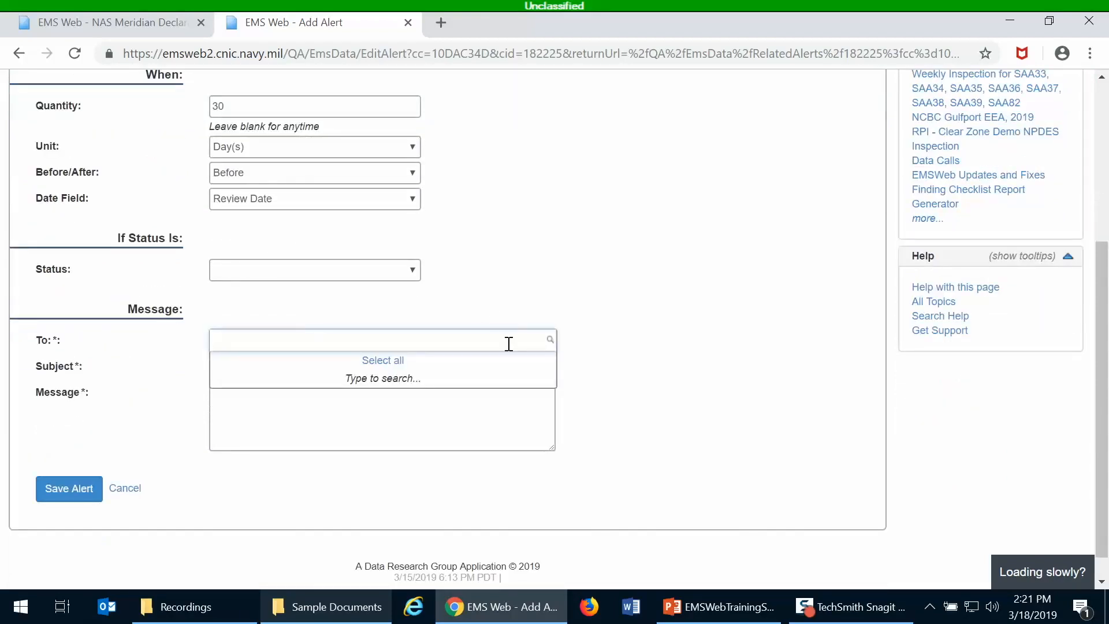
type("eugene")
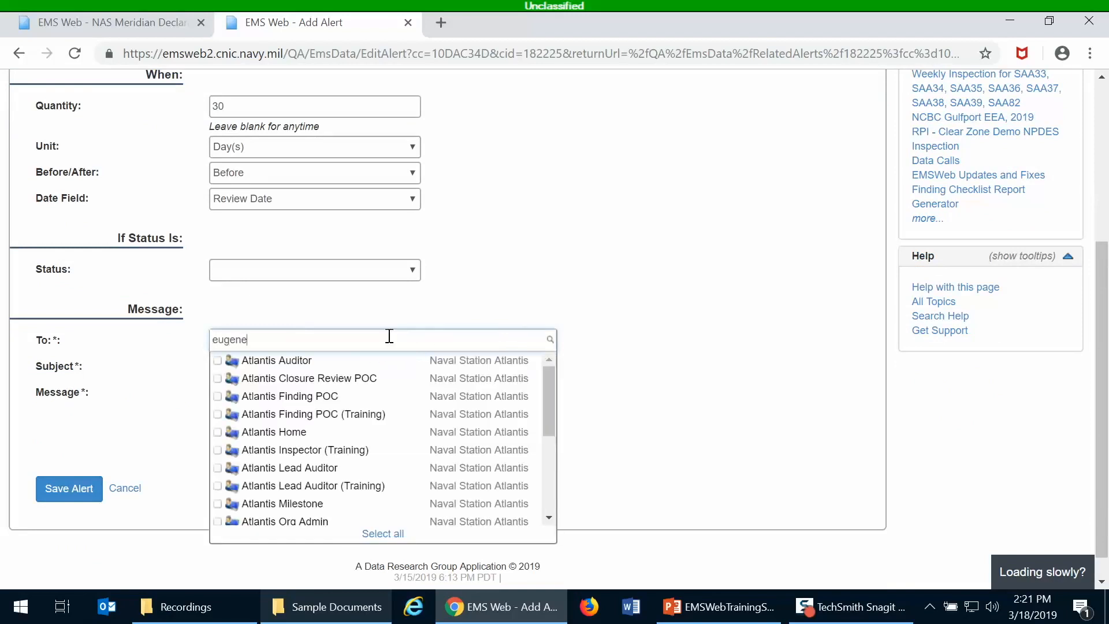
scroll(389, 338, "down", 1)
scroll(413, 380, "down", 3)
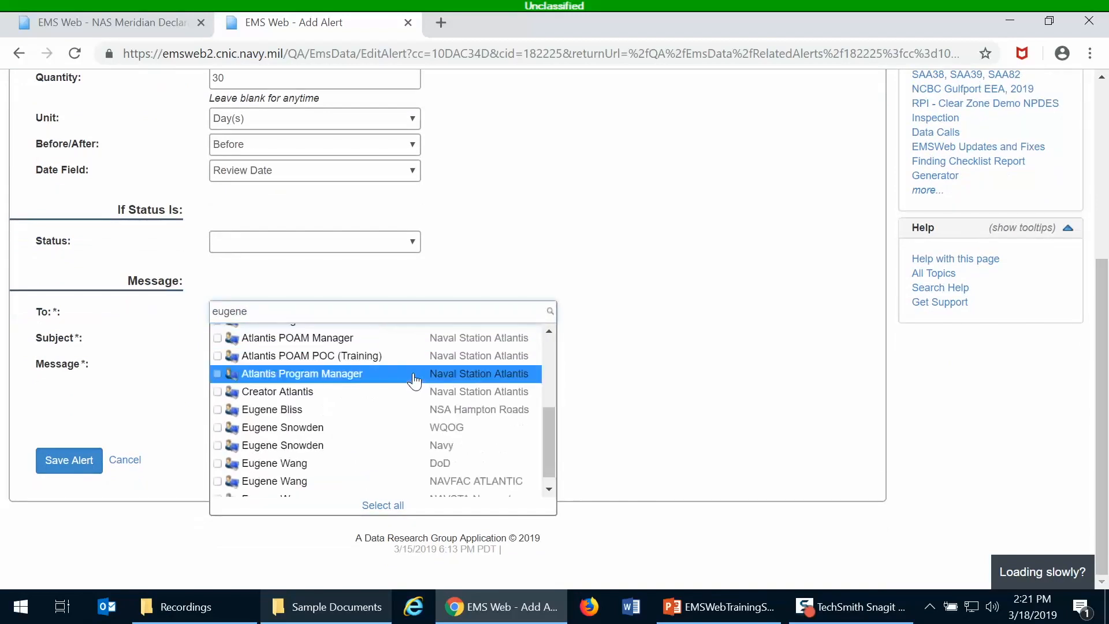
left_click(418, 463)
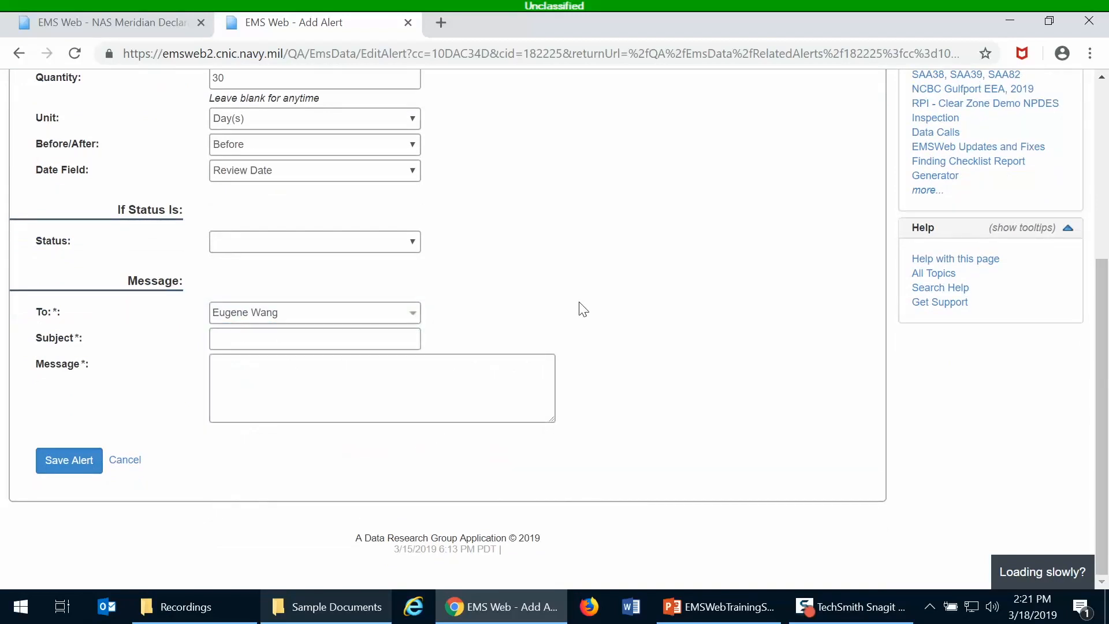
Enter "Reminder this Document needs Review" as the alert's subject.
scroll(611, 295, "up", 1)
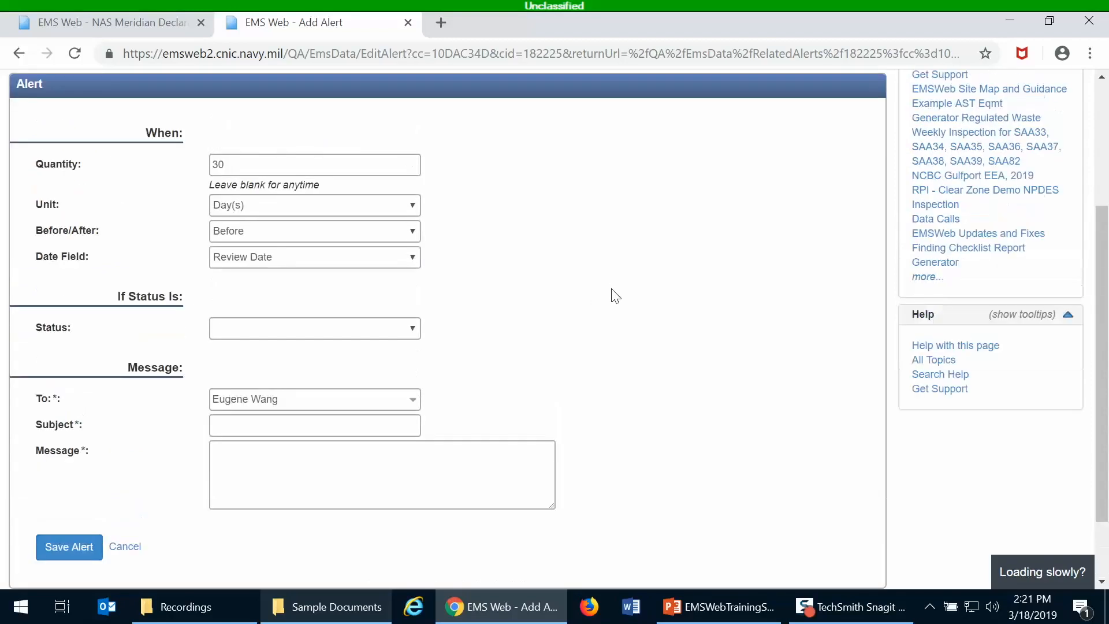
left_click(266, 431)
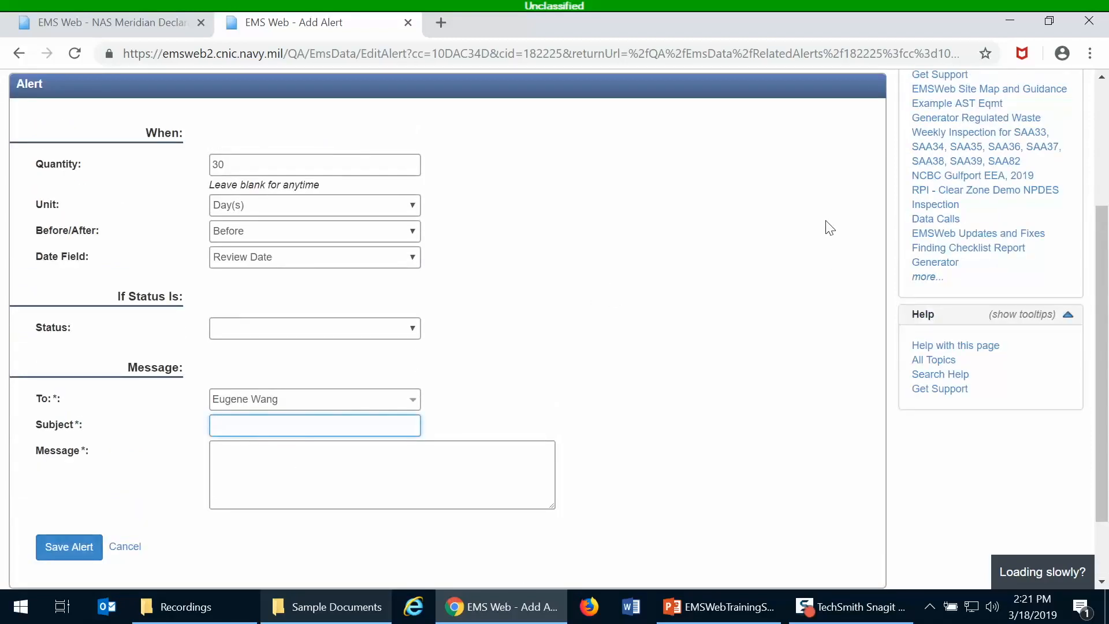
type("Reminder this Document i")
type("s")
key("BackSpace")
key("BackSpace")
key("BackSpace")
type("need")
key("BackSpace")
key("BackSpace")
key("BackSpace")
key("BackSpace")
type("needs Review")
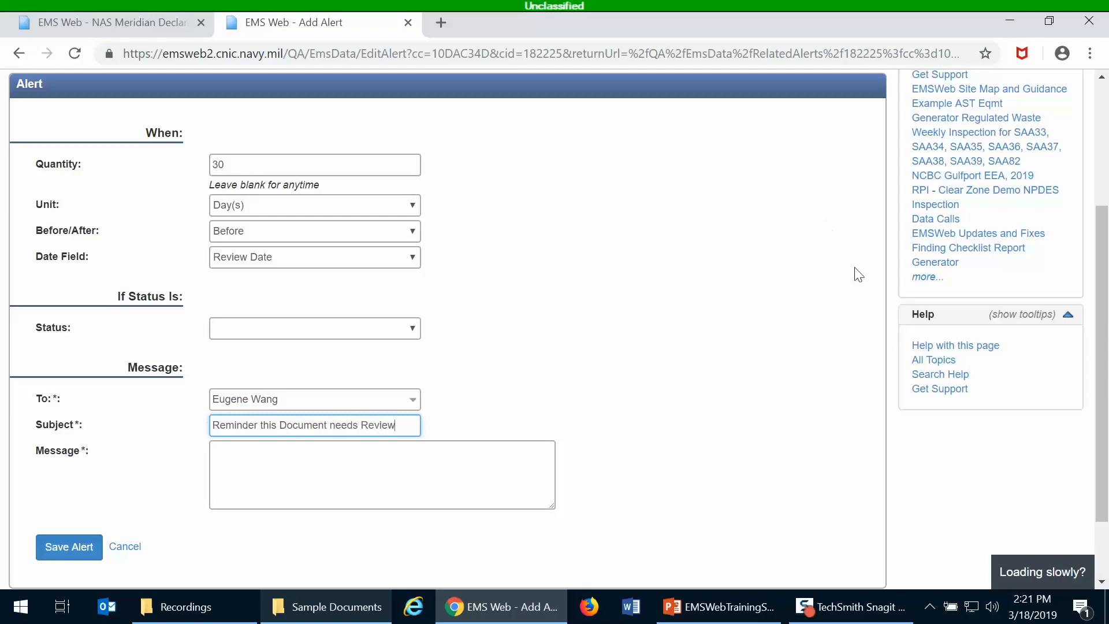
Write the alert message "This document needs to be reviewed in the next 30 days." and save the alert.
left_click(538, 467)
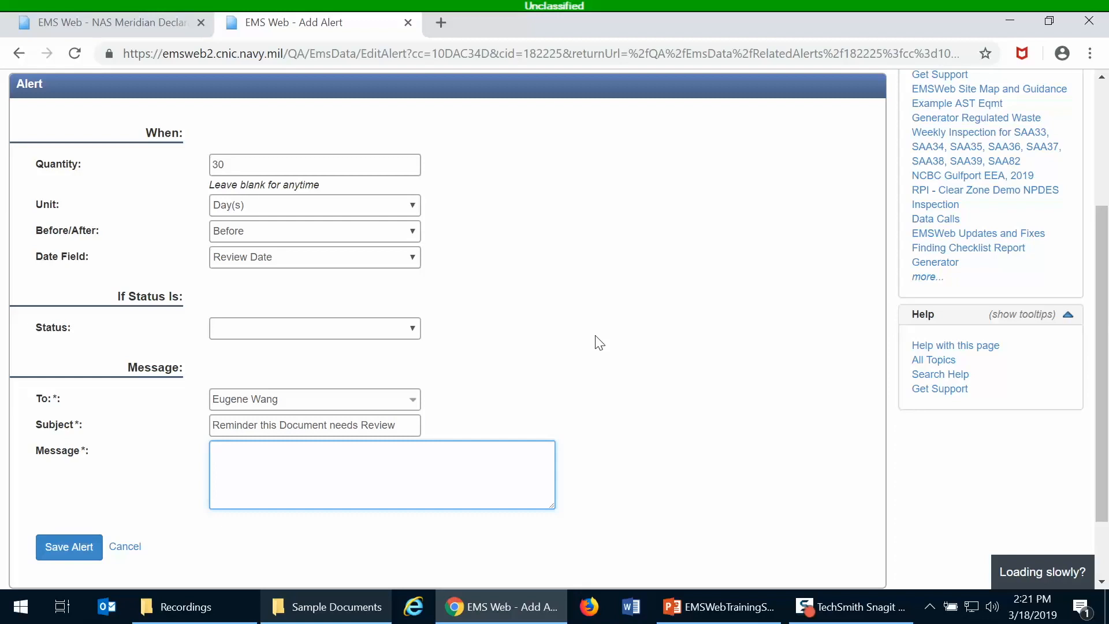
type("This document is going to expire")
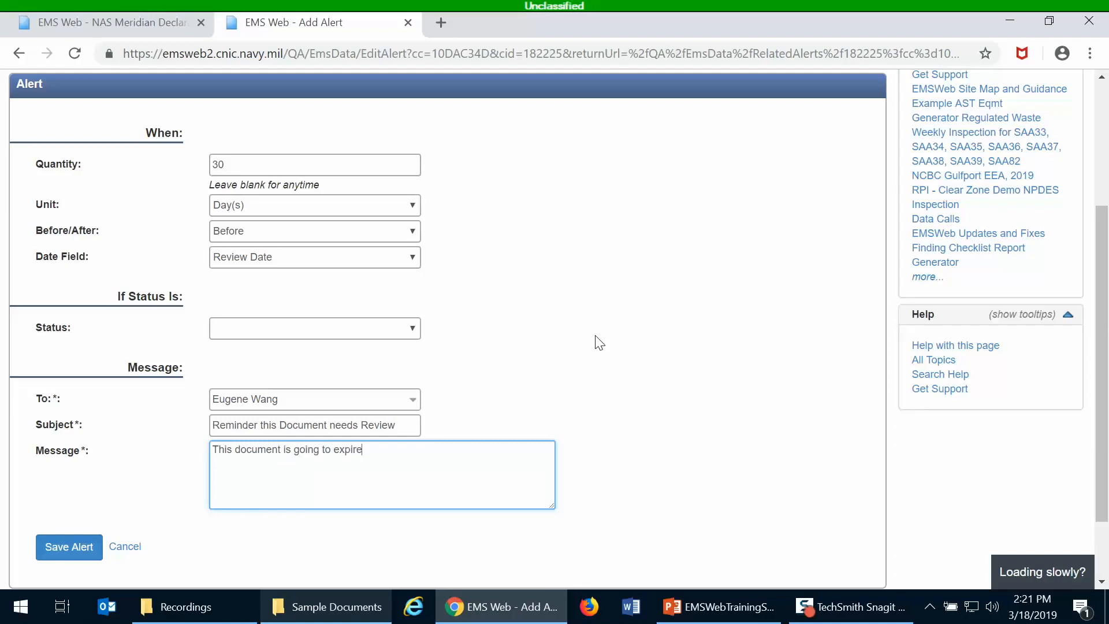
key("BackSpace")
key("BackSpace")
key("BackSpace")
key("BackSpace")
key("BackSpace")
key("BackSpace")
key("BackSpace")
key("BackSpace")
key("BackSpace")
key("BackSpace")
key("BackSpace")
key("BackSpace")
key("BackSpace")
key("BackSpace")
key("BackSpace")
key("BackSpace")
key("BackSpace")
key("BackSpace")
type("needs to be reviewed in the next")
key("BackSpace")
key("BackSpace")
type("xt 30 days.")
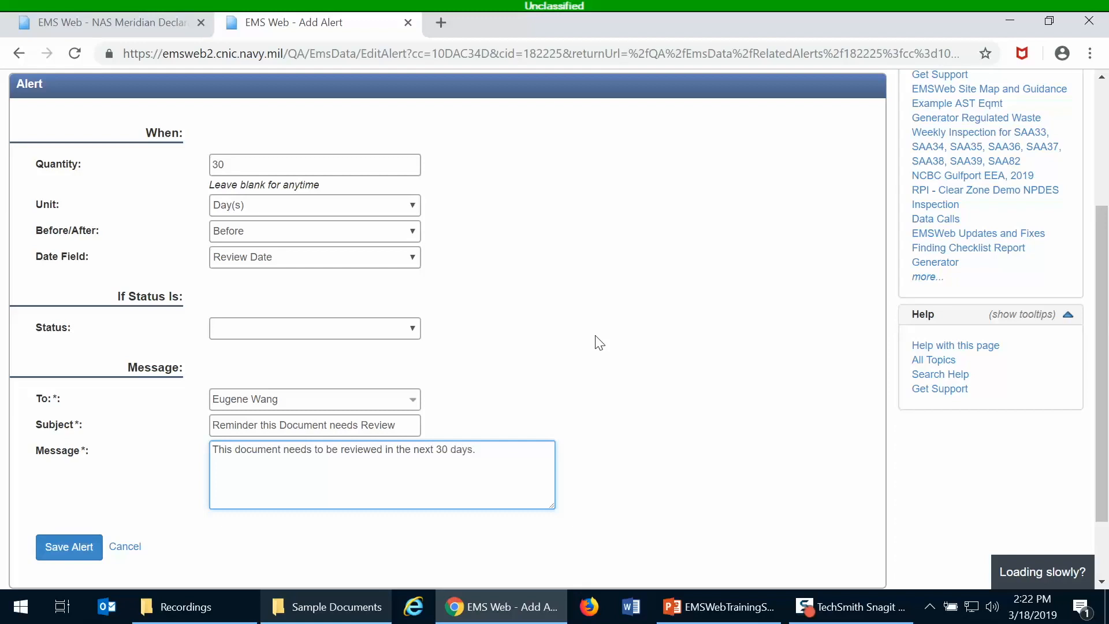
left_click(88, 554)
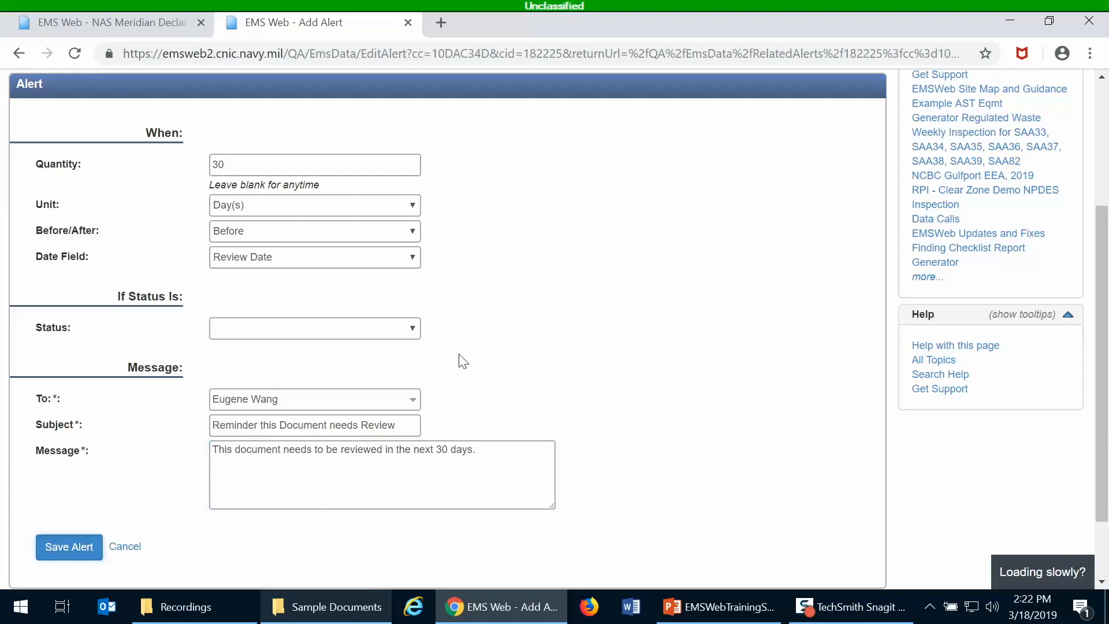
left_click(55, 549)
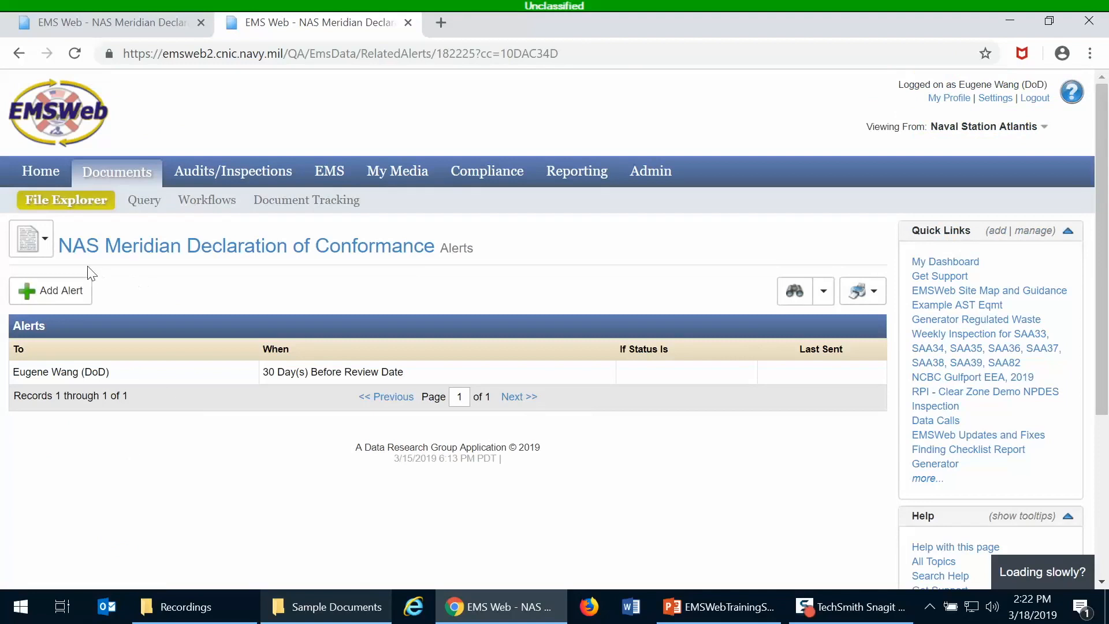
Open the folders of "NAS Meridian Declaration of Conformance" and add the document to the EMS folder.
left_click(41, 253)
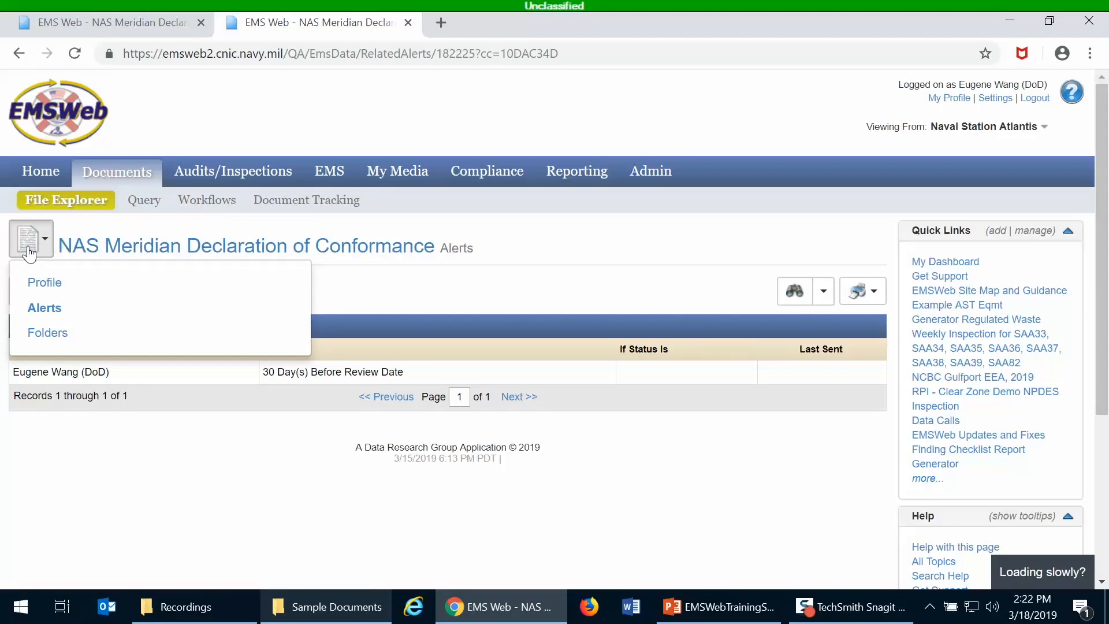
left_click(39, 337)
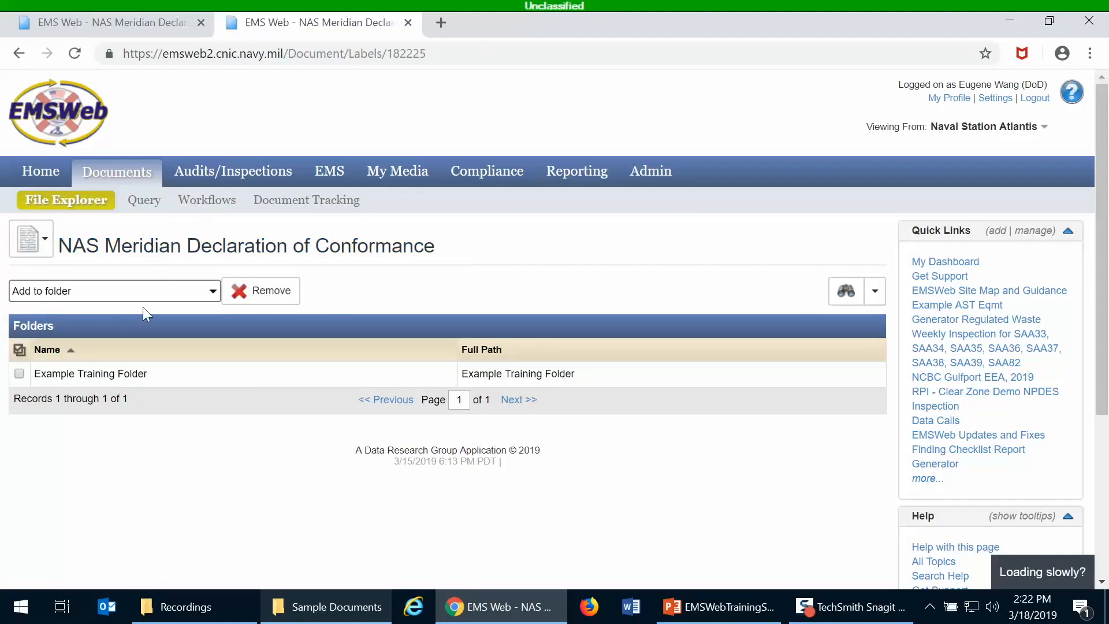
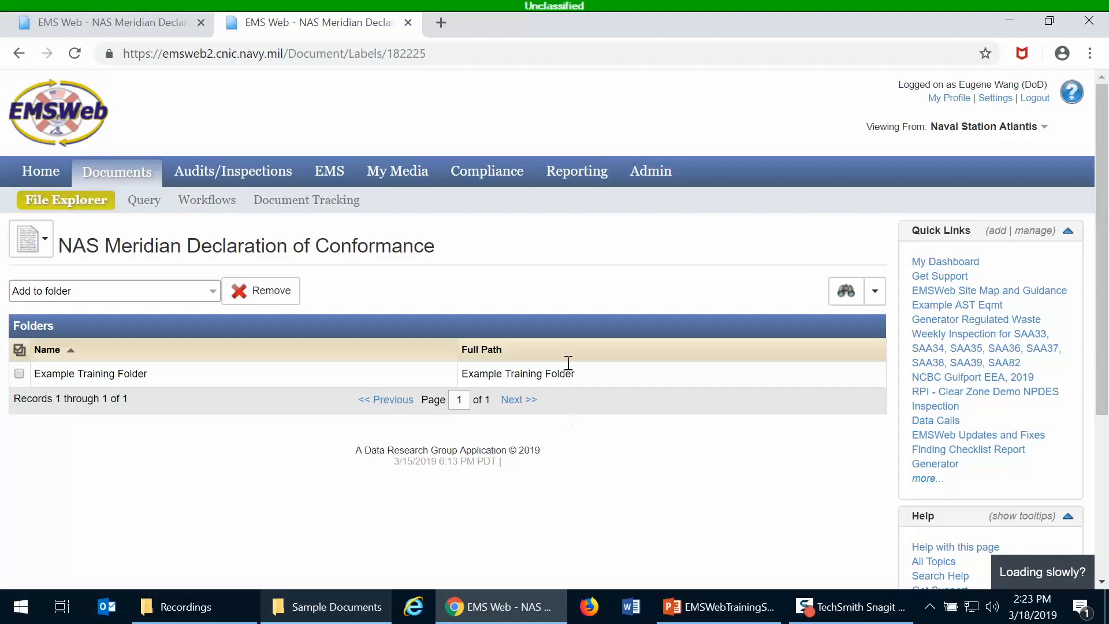
left_click(80, 296)
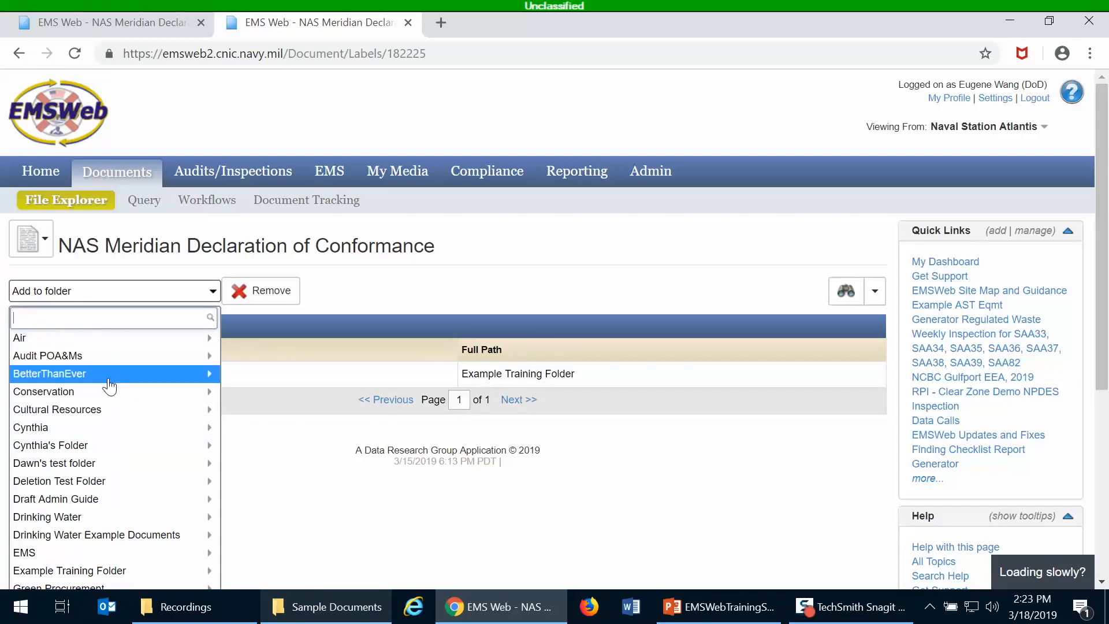
scroll(110, 386, "down", 1)
scroll(110, 384, "down", 1)
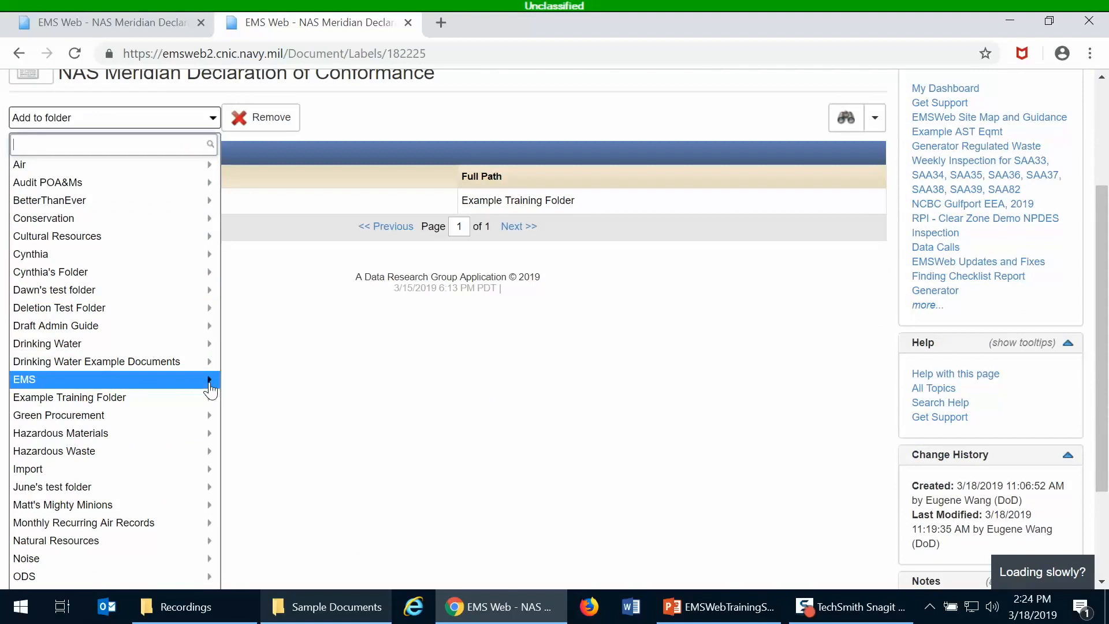
scroll(211, 388, "down", 1)
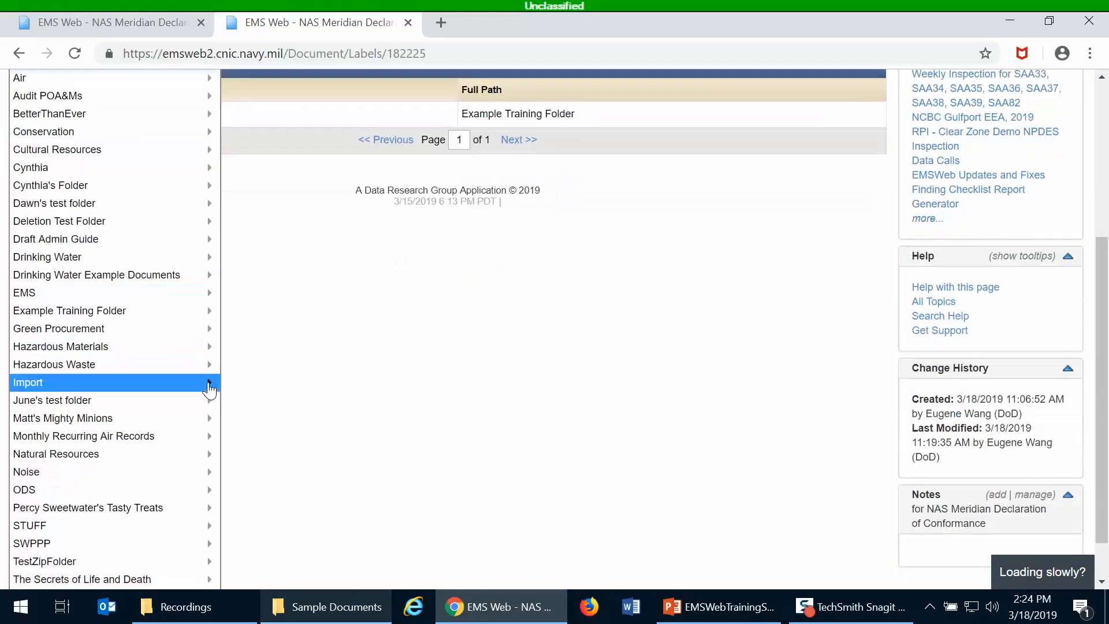
left_click(101, 297)
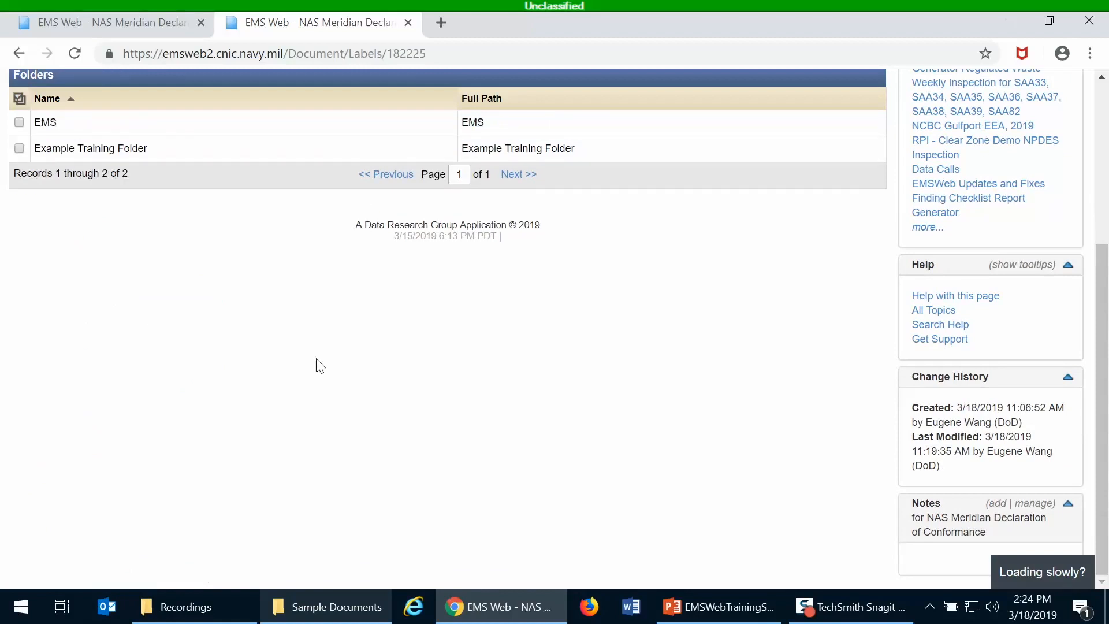
Return to the File Explorer, open the EMS folder and locate "NAS Meridian Declaration of Conformance" in it.
scroll(319, 365, "up", 1)
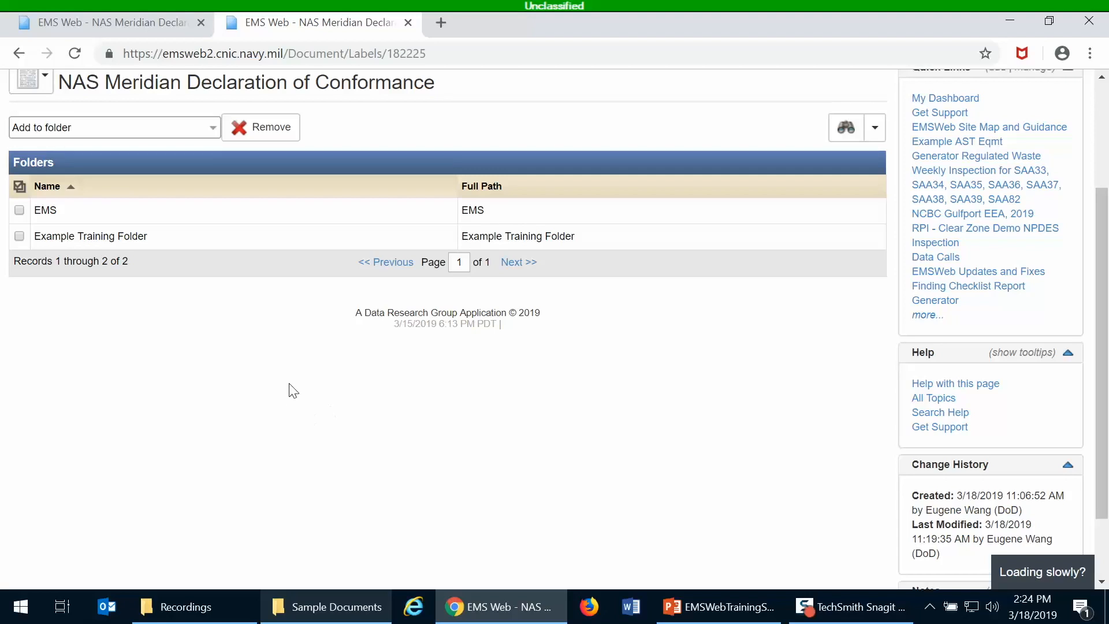
scroll(293, 388, "up", 3)
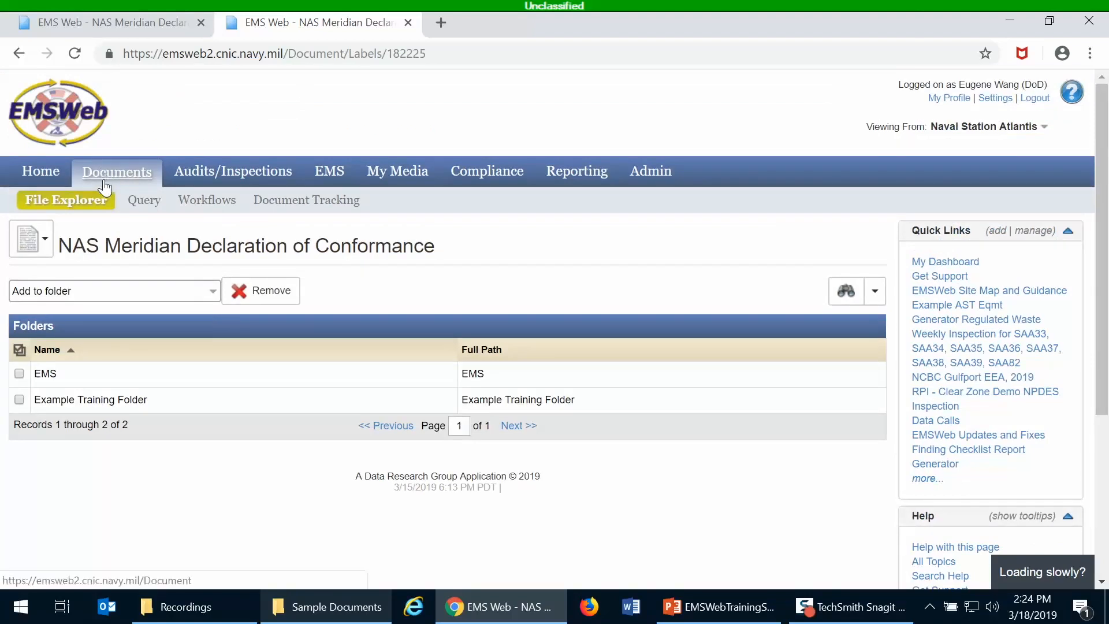
left_click(103, 203)
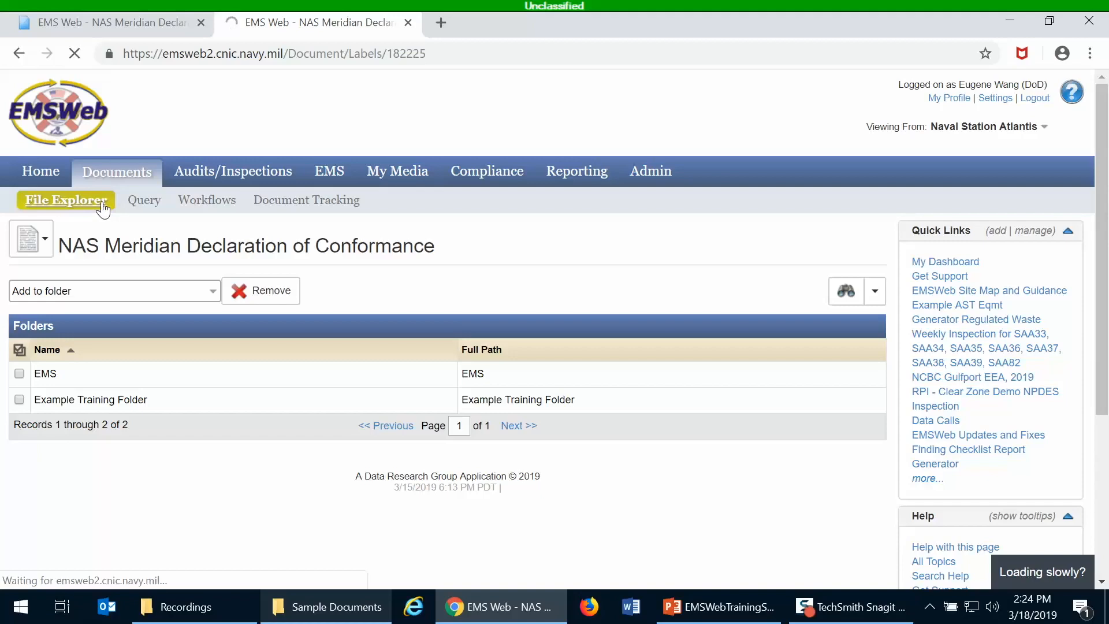
scroll(233, 359, "down", 5)
left_click(66, 460)
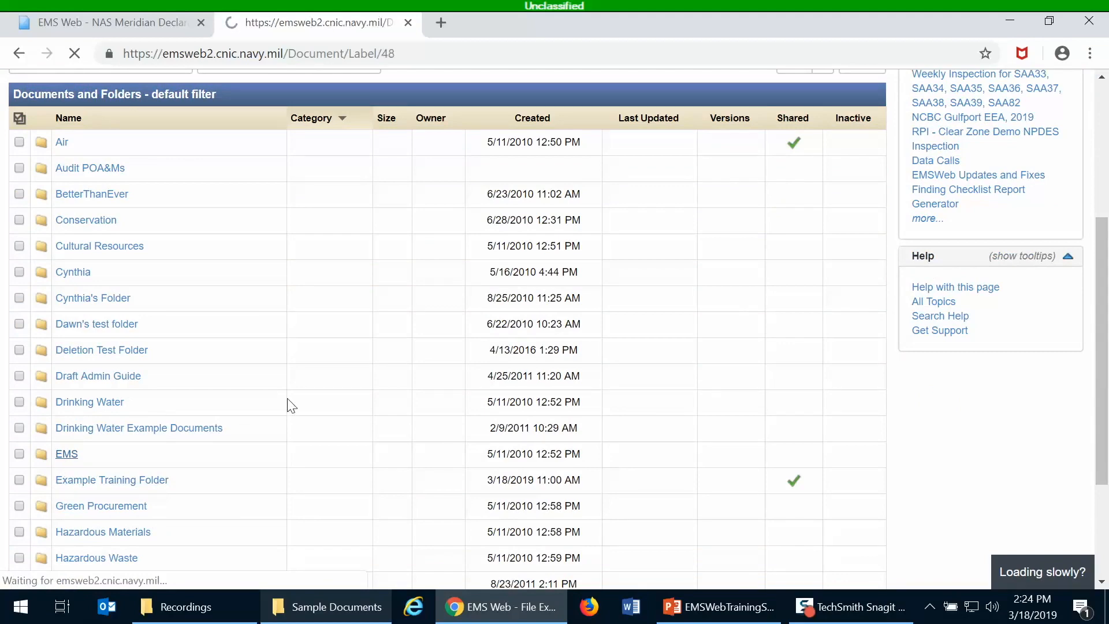
scroll(312, 398, "down", 5)
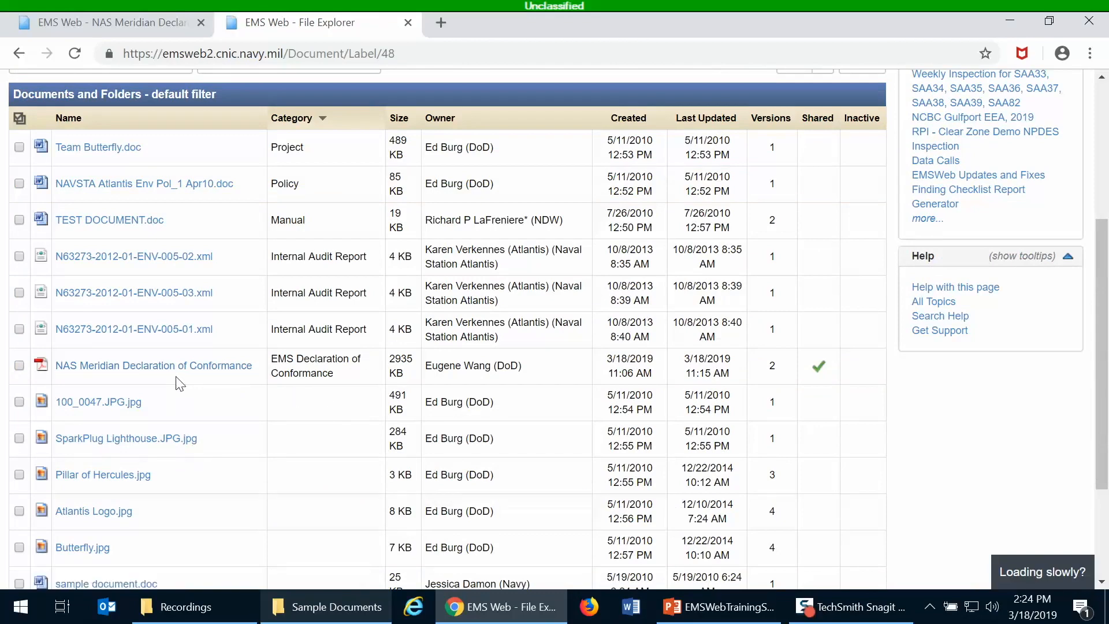
Move "Team Butterfly.doc", "NAVSTA Atlantis Env Pol_1 Apr10.doc" and "TEST DOCUMENT.doc" from the EMS folder to the Air folder.
scroll(323, 387, "up", 2)
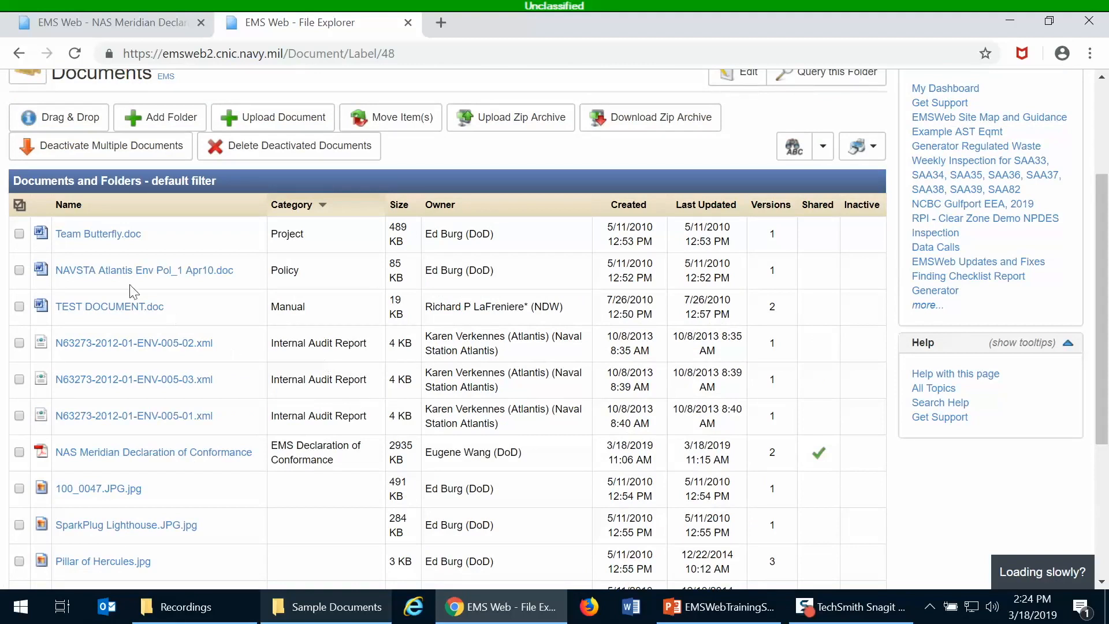
left_click(19, 233)
left_click(19, 269)
left_click(19, 306)
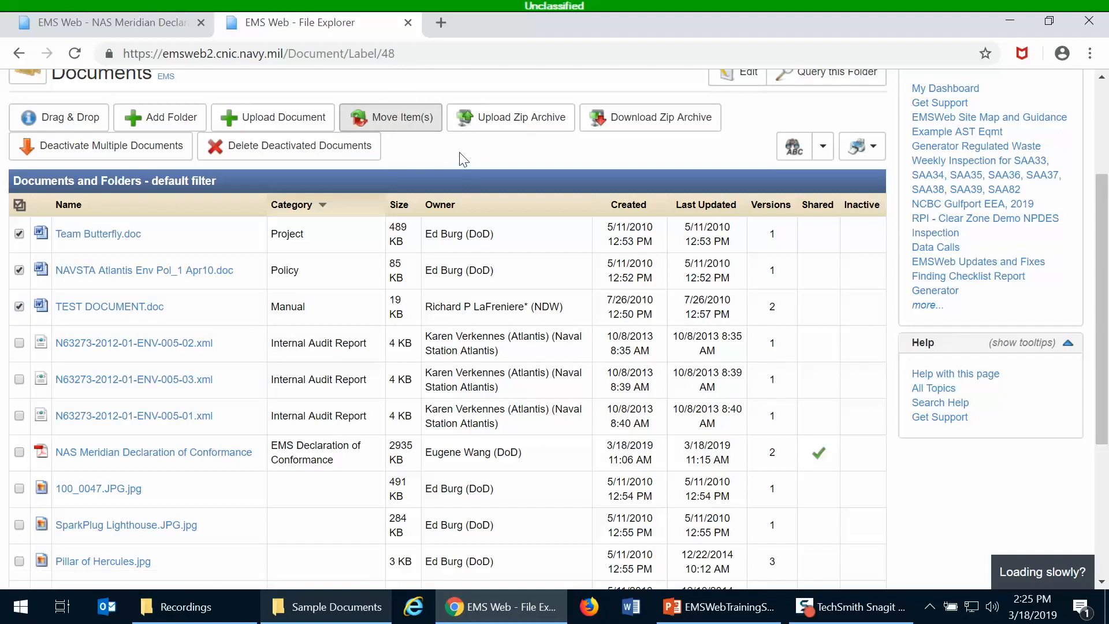
scroll(461, 155, "up", 3)
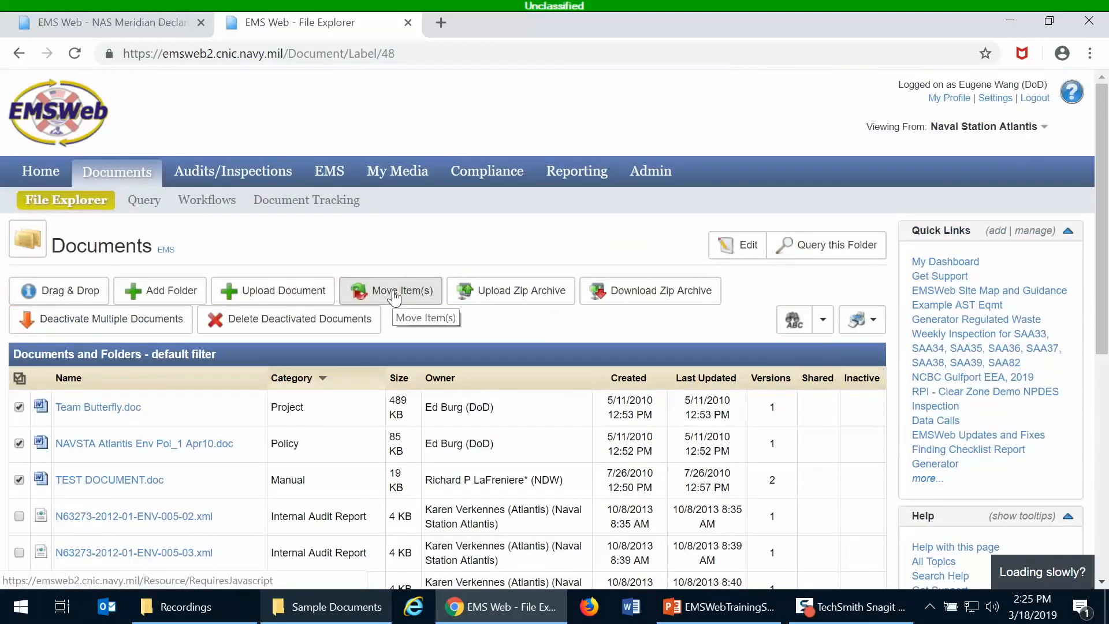
left_click(395, 297)
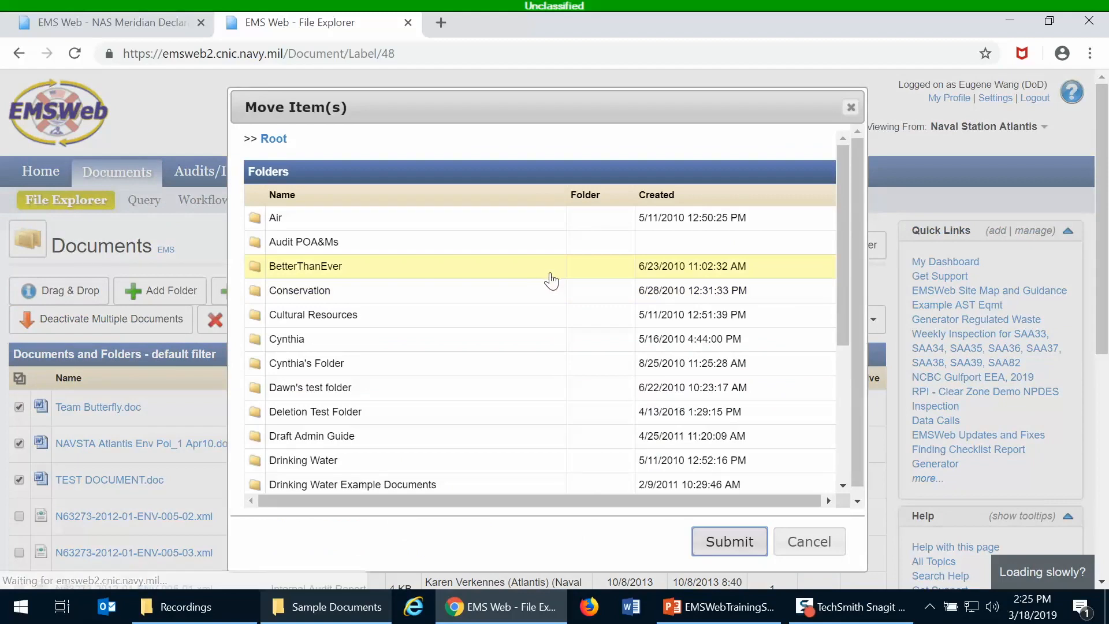
scroll(565, 272, "down", 4)
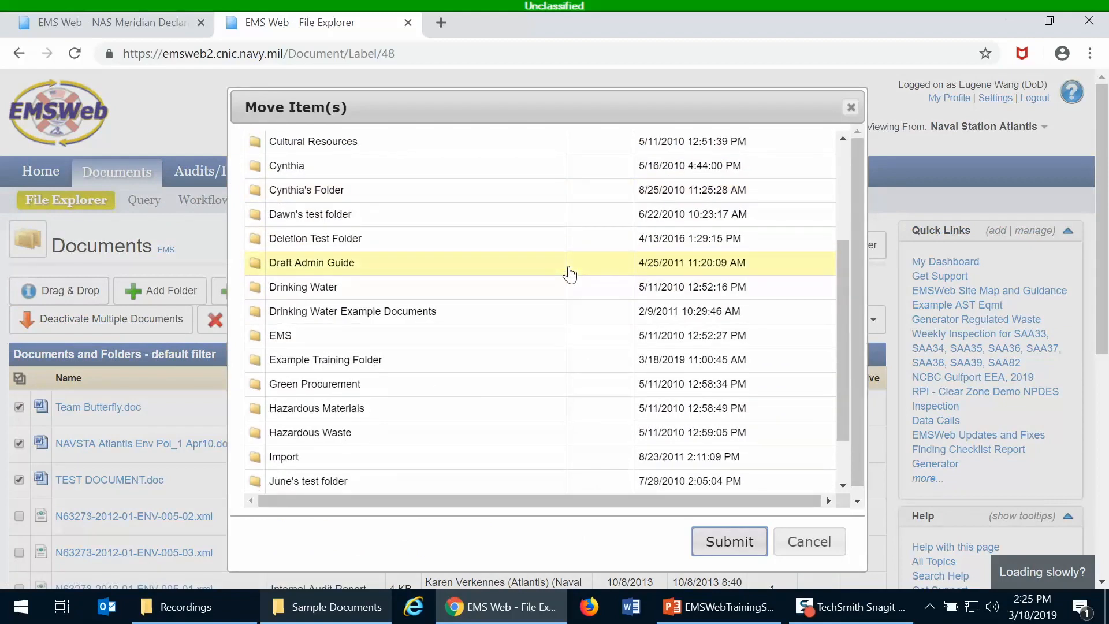
scroll(570, 274, "up", 3)
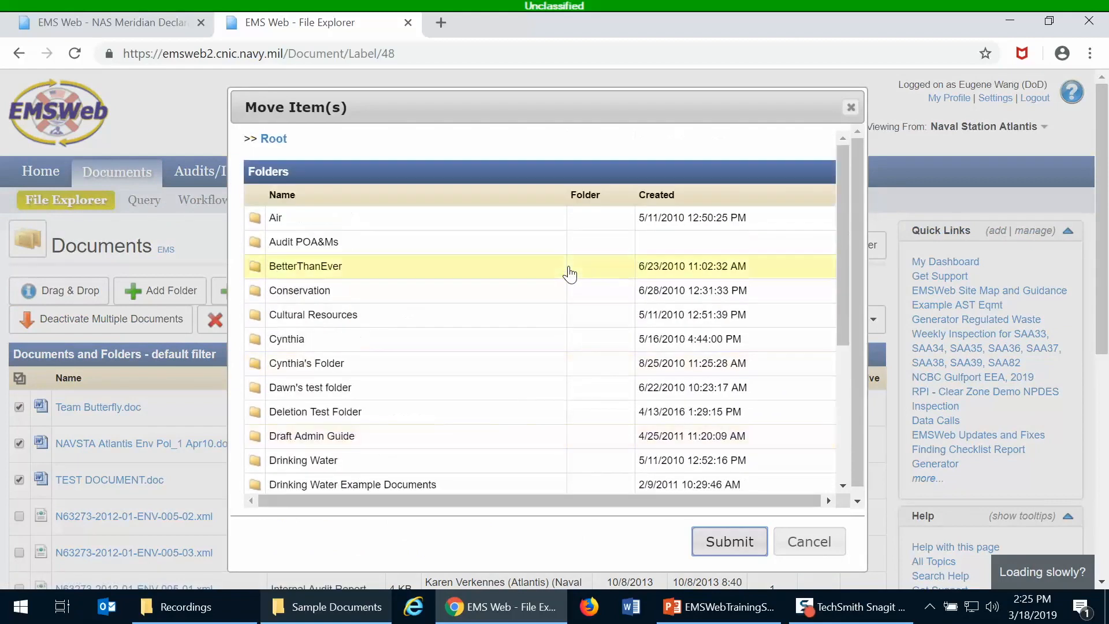
left_click(276, 219)
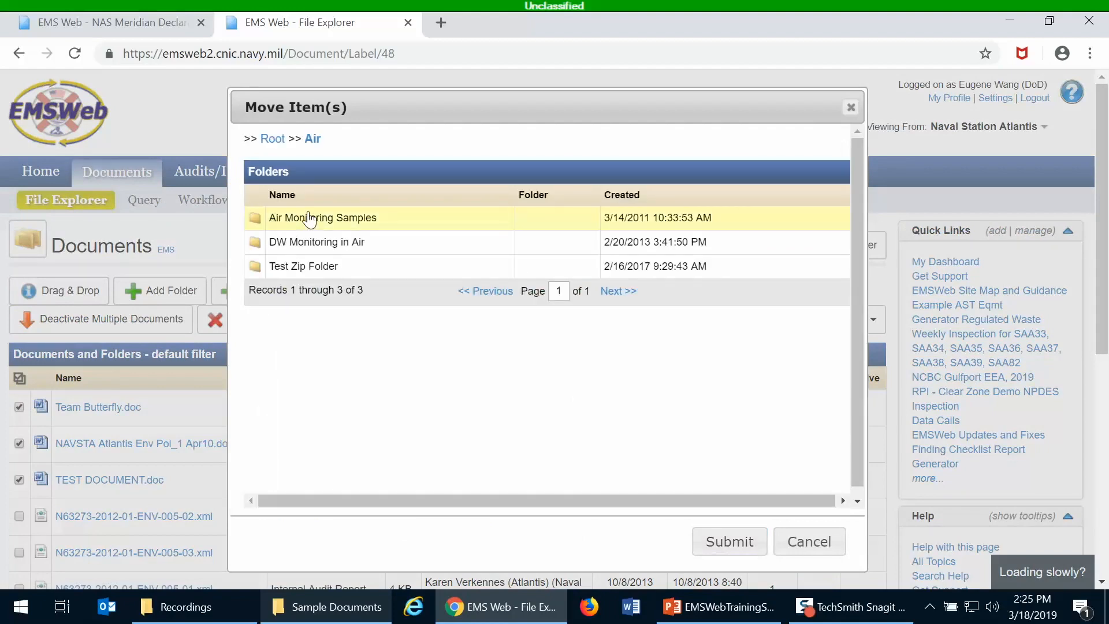
left_click(719, 558)
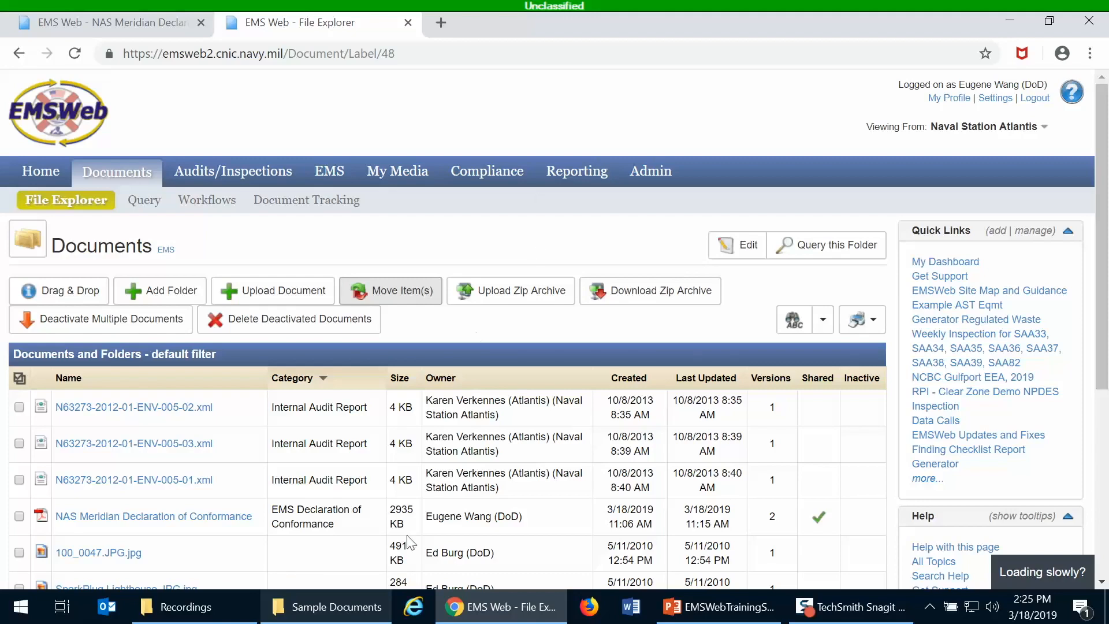
Return to the File Explorer's top level and open the Example Training Folder.
scroll(413, 531, "down", 5)
scroll(420, 517, "up", 5)
left_click(64, 202)
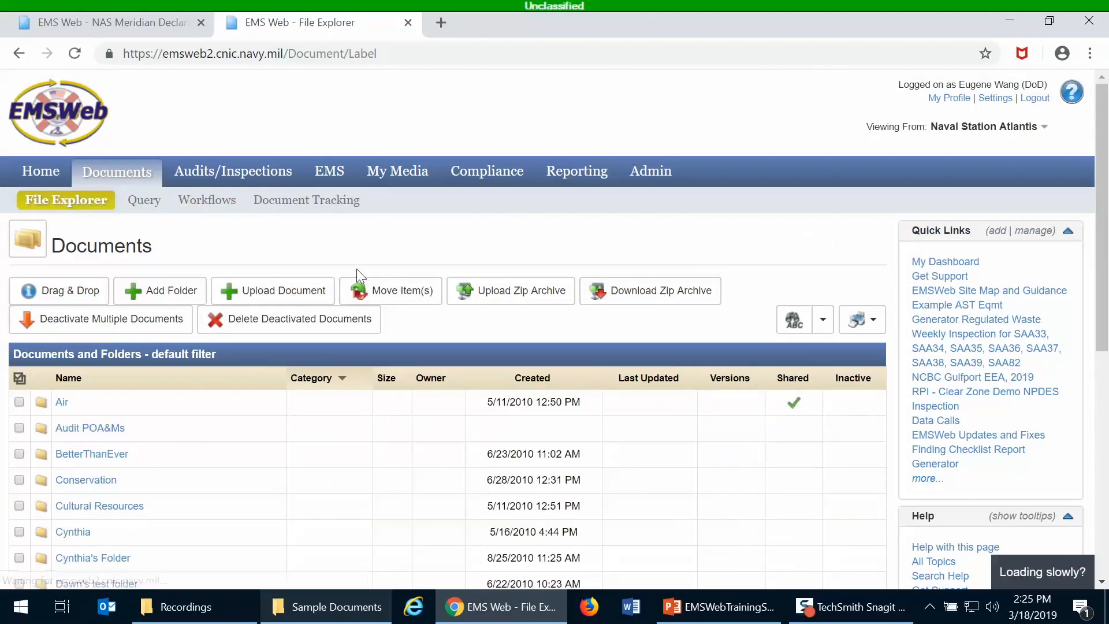
scroll(209, 530, "down", 3)
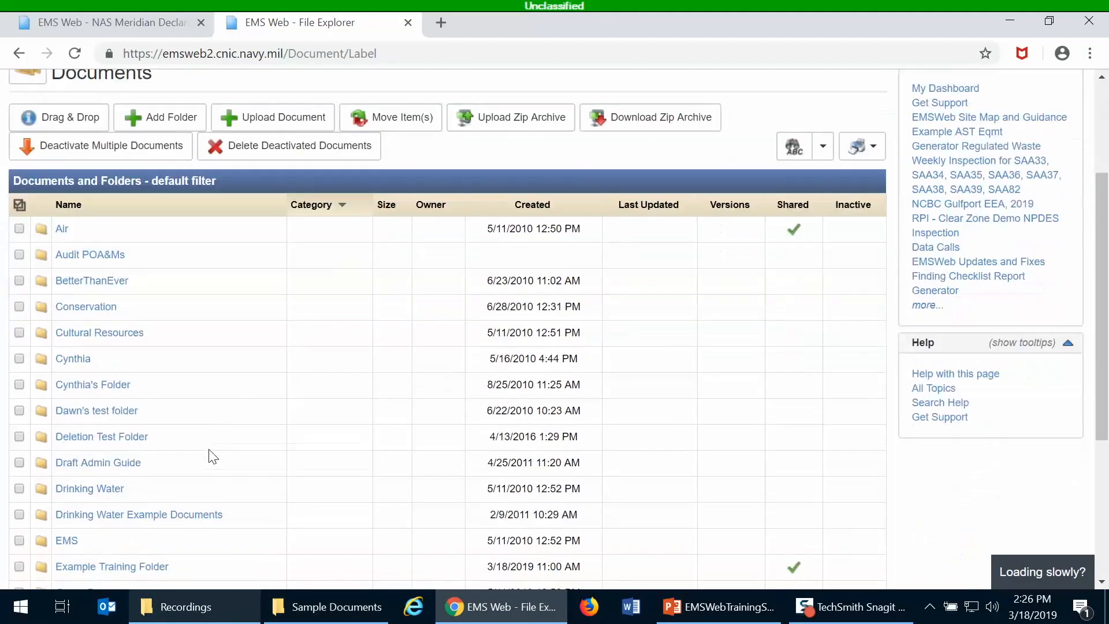
scroll(209, 452, "down", 1)
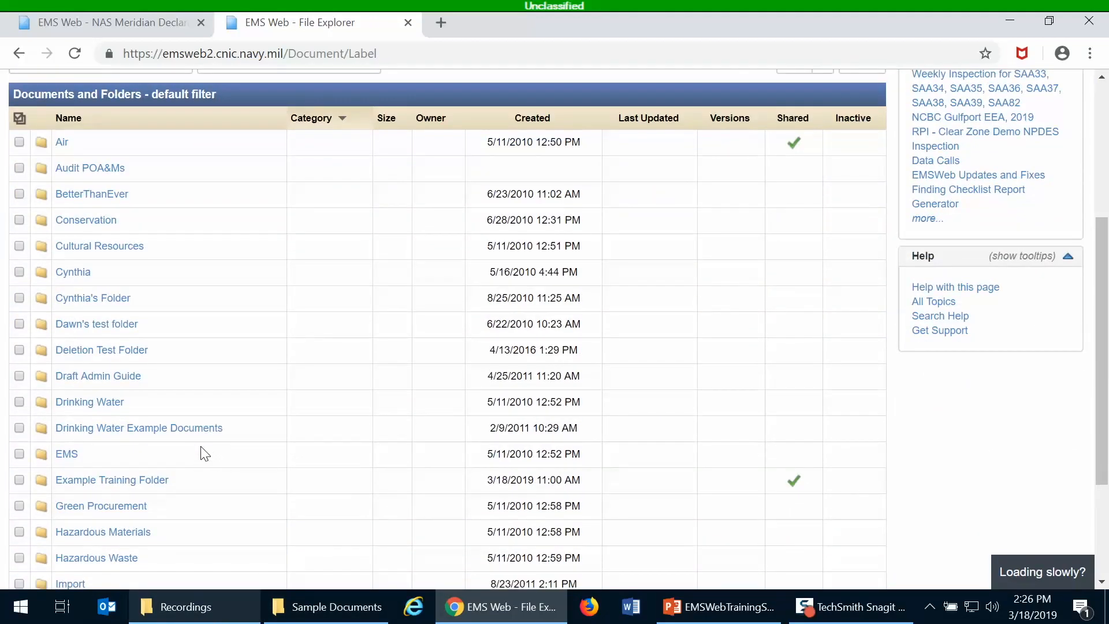
scroll(153, 471, "down", 1)
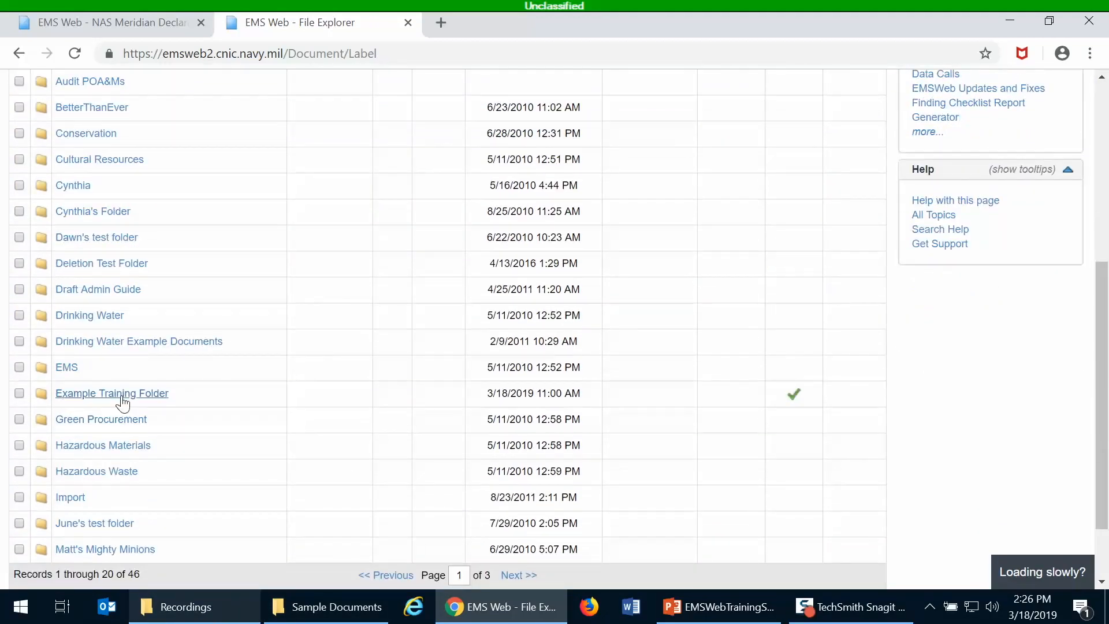
left_click(122, 402)
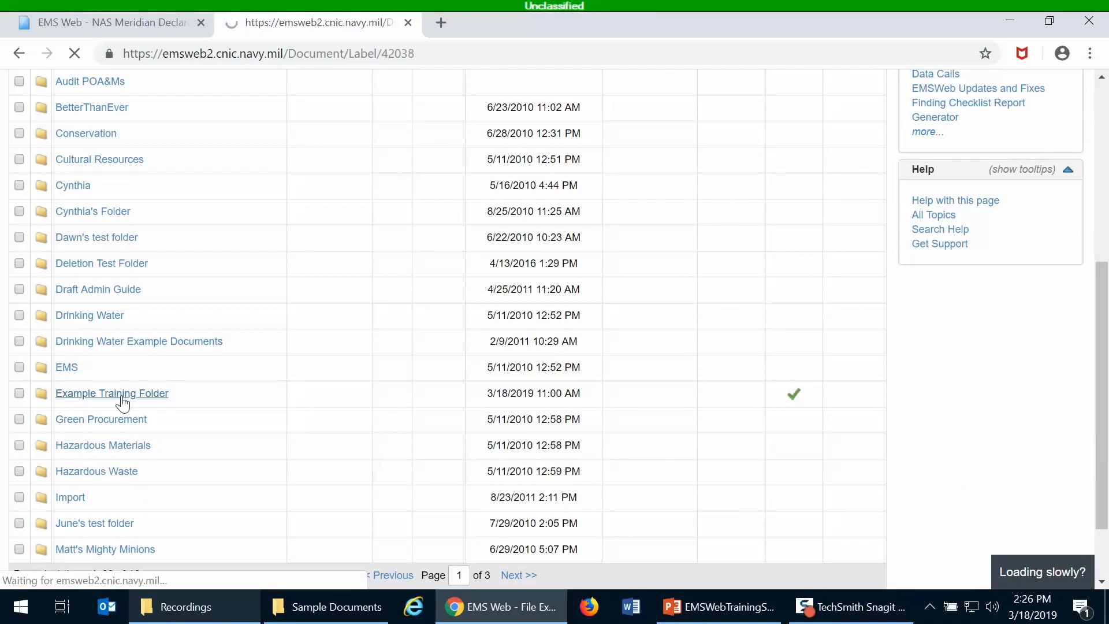
Open the Training Subfolder inside the Example Training Folder and delete it, accepting the loss of its data.
scroll(364, 377, "down", 1)
scroll(364, 377, "down", 1)
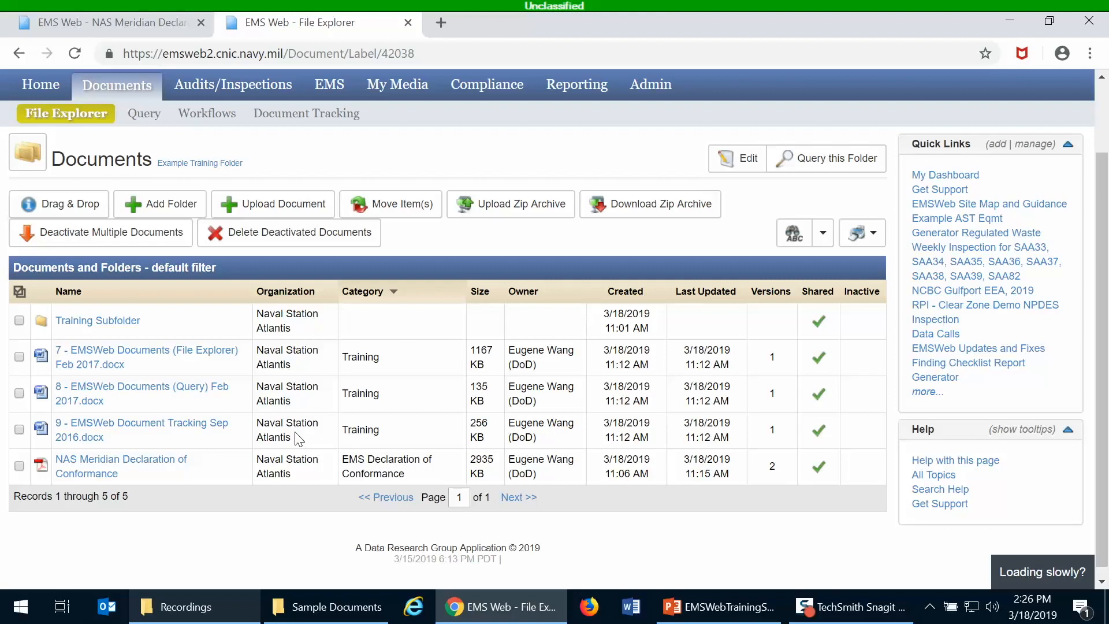
left_click(80, 325)
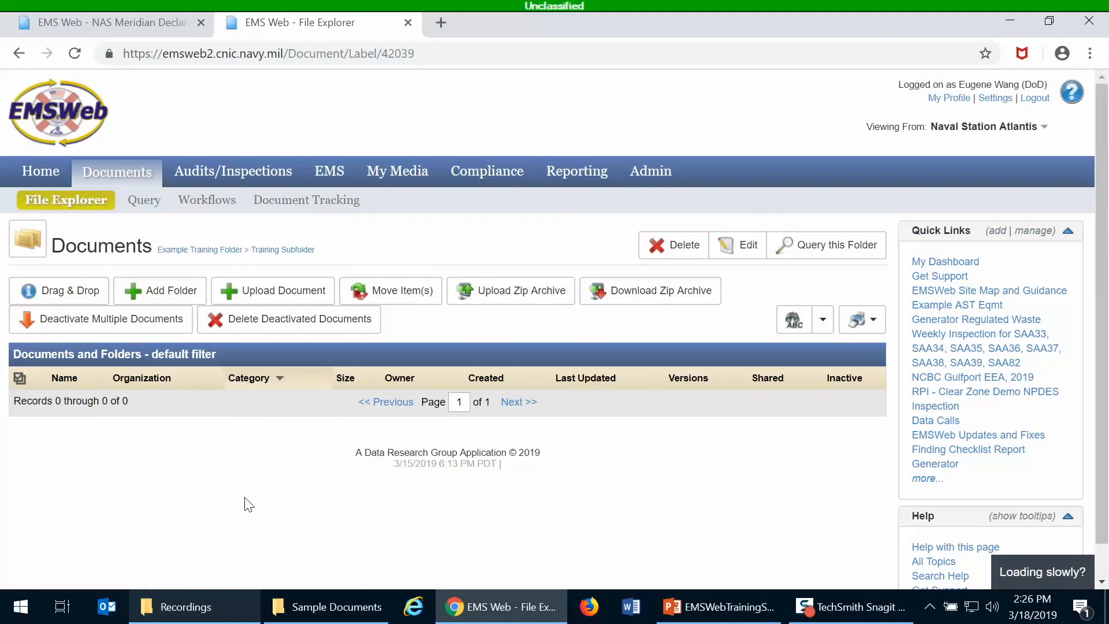
left_click(665, 249)
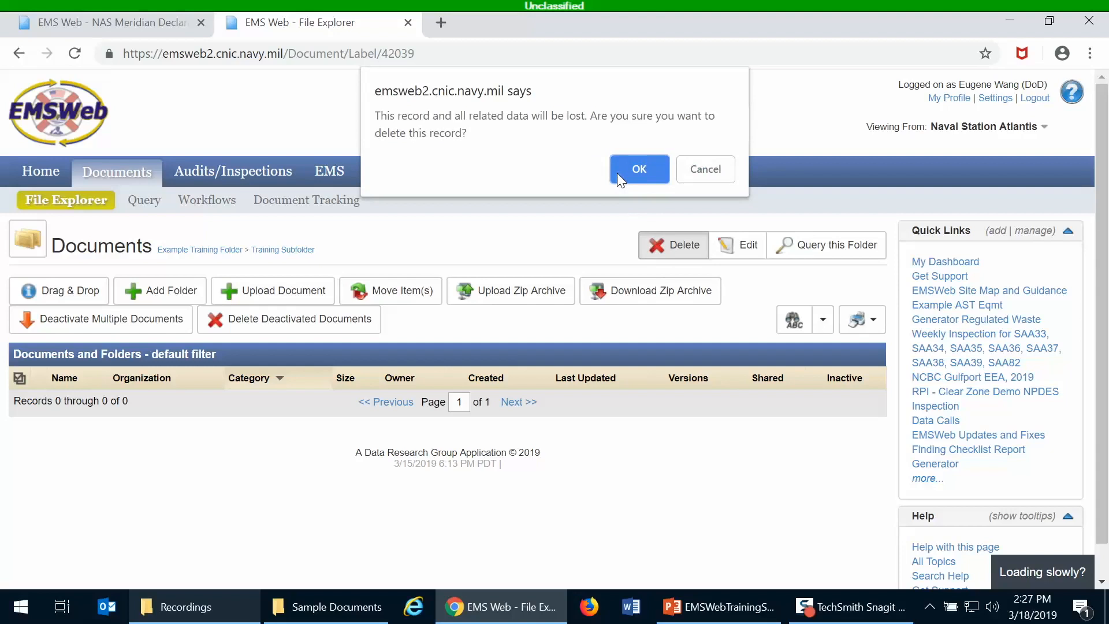
left_click(620, 172)
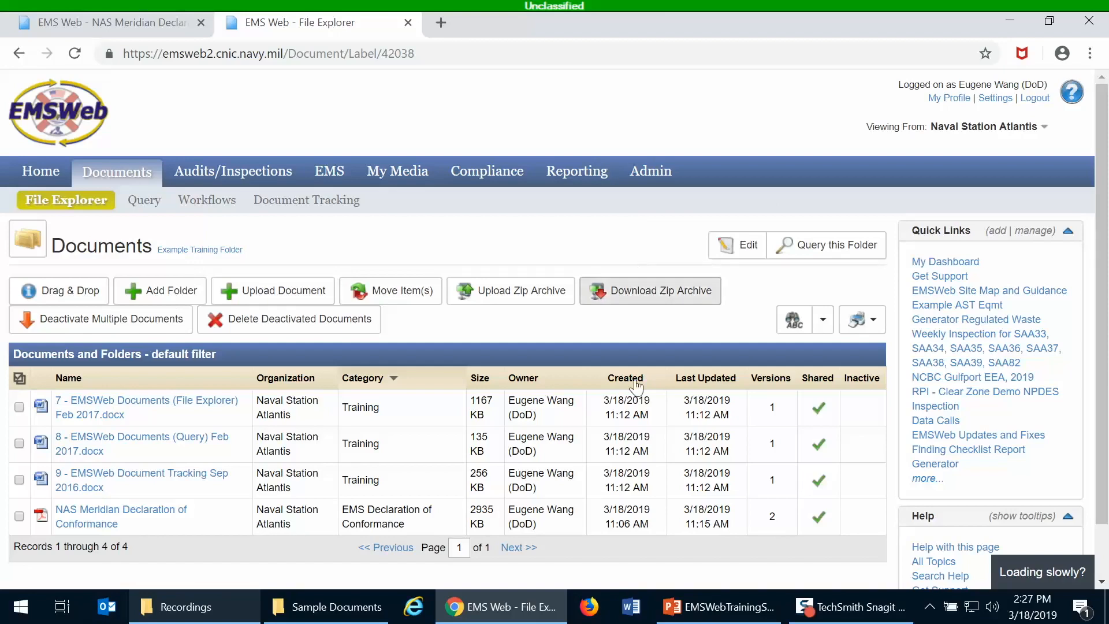
Select all documents in the Example Training Folder and deactivate them together.
mouse_move(335, 606)
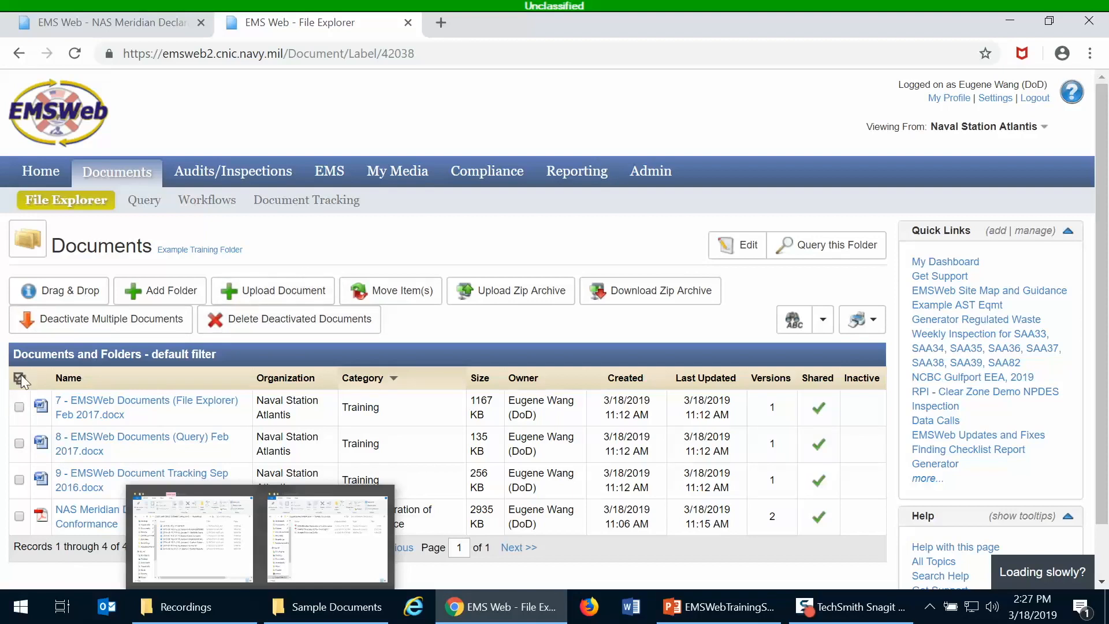
left_click(19, 406)
left_click(19, 480)
left_click(19, 377)
left_click(19, 374)
left_click(91, 326)
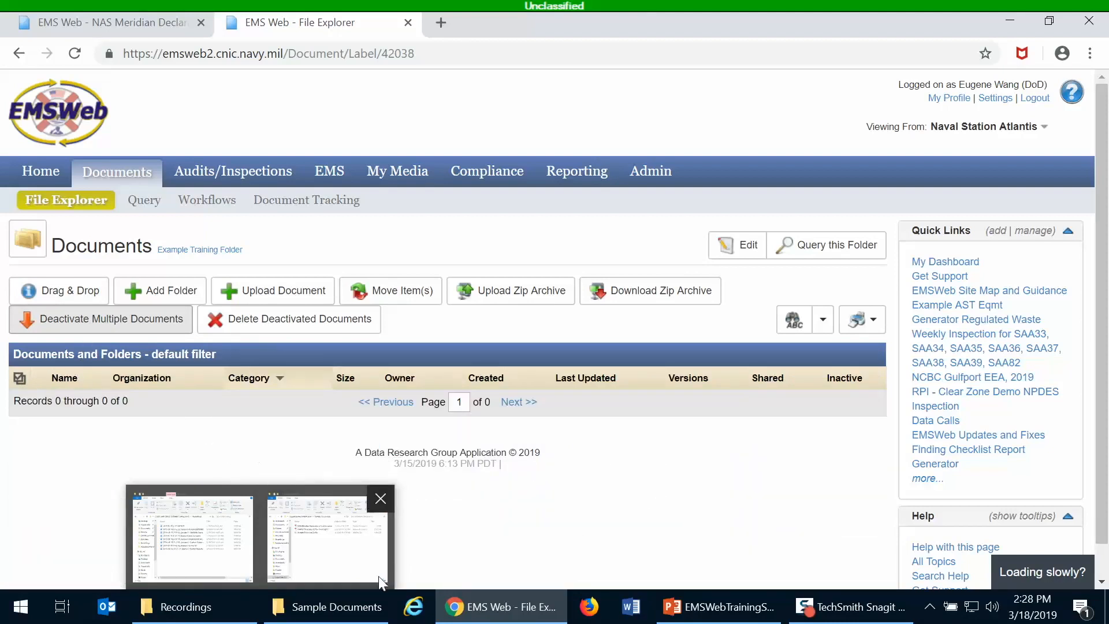
left_click(510, 607)
left_click(510, 608)
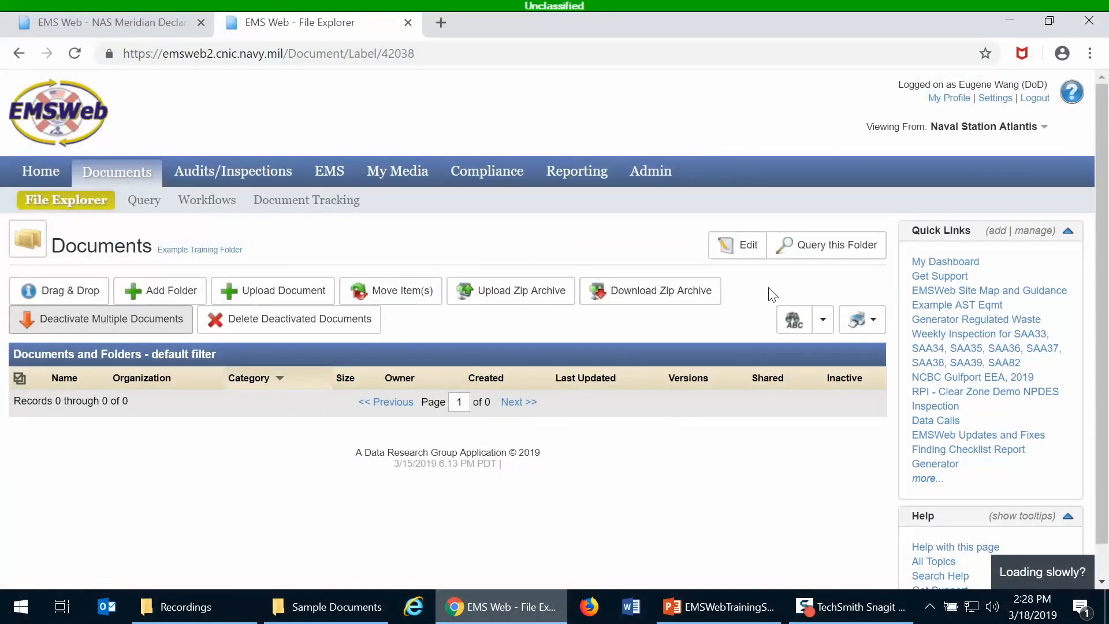
Search the Example Training Folder for documents with Inactive set to Yes.
left_click(786, 324)
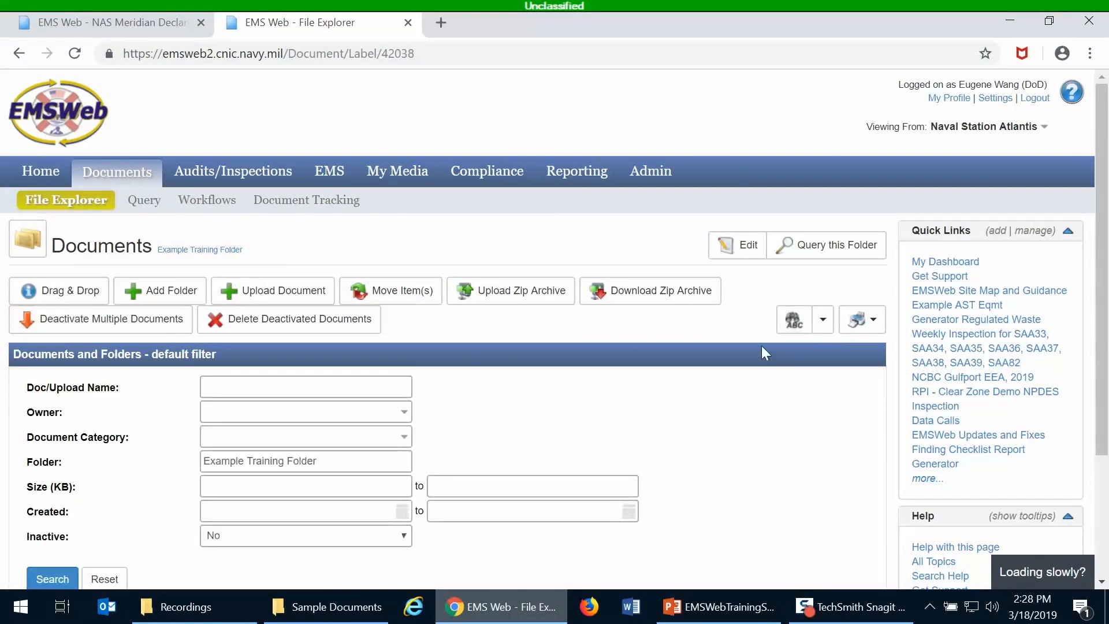
scroll(675, 393, "down", 3)
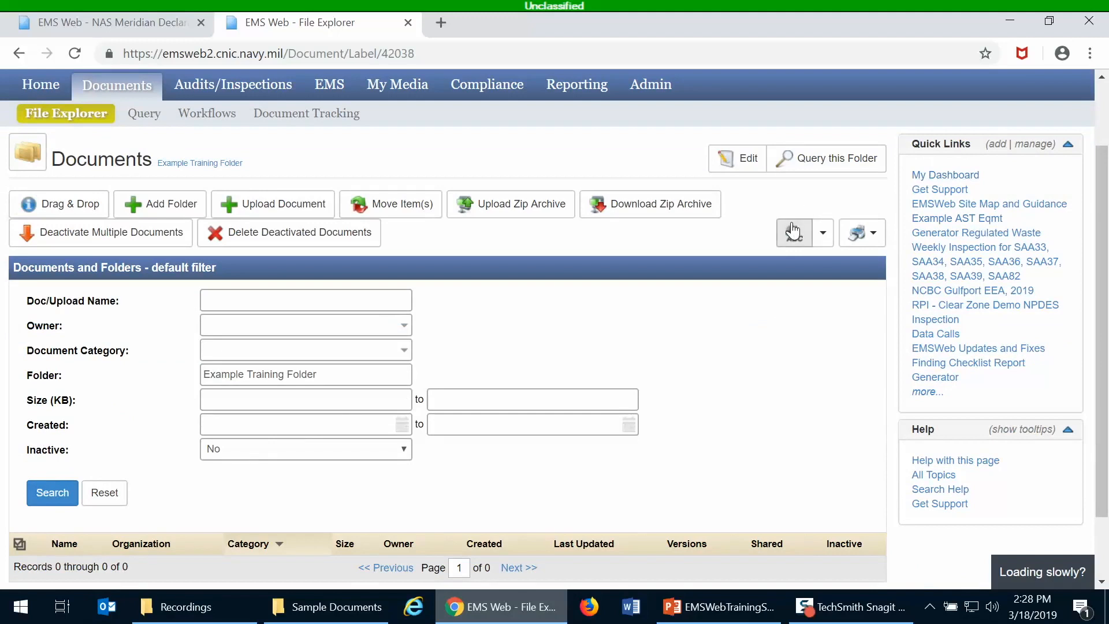
left_click(288, 455)
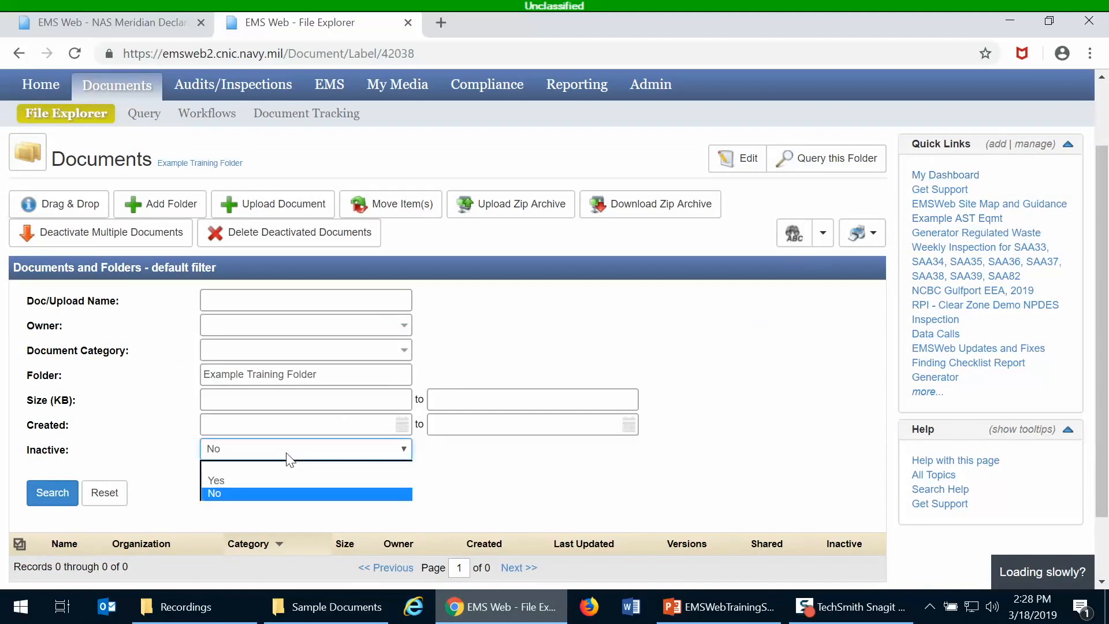
left_click(294, 480)
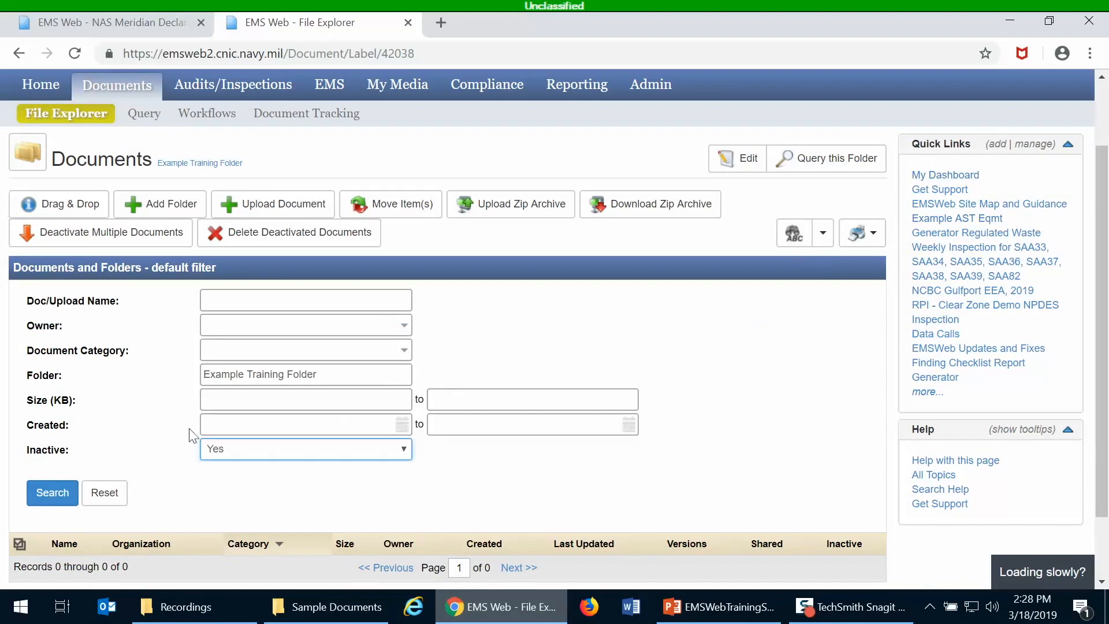
left_click(39, 494)
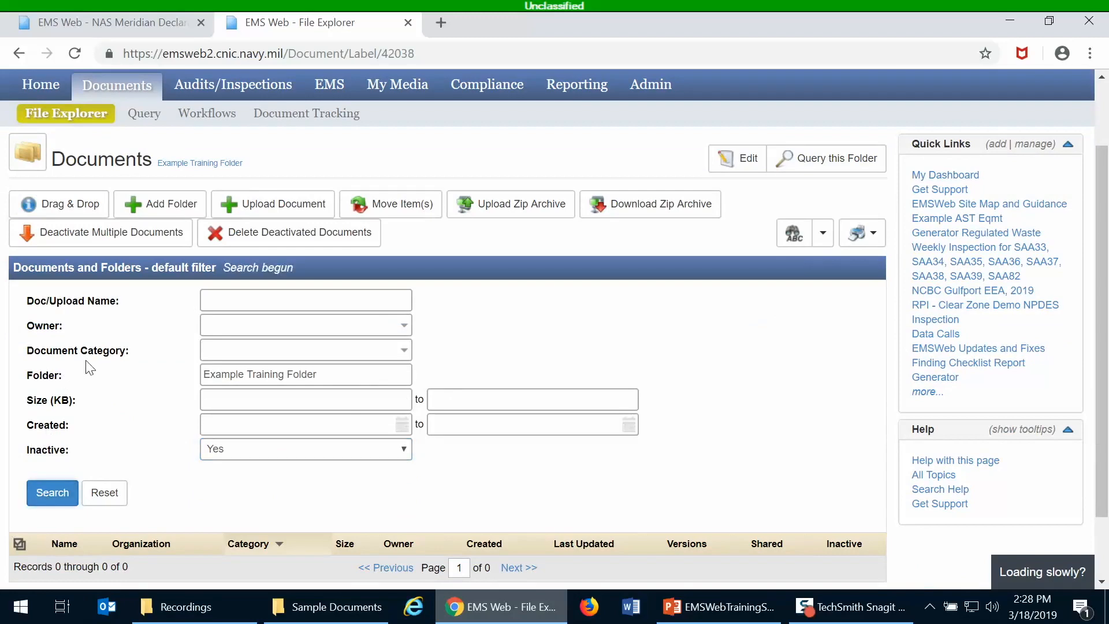
Select all the inactive documents found in the Example Training Folder and delete them permanently.
scroll(133, 323, "down", 4)
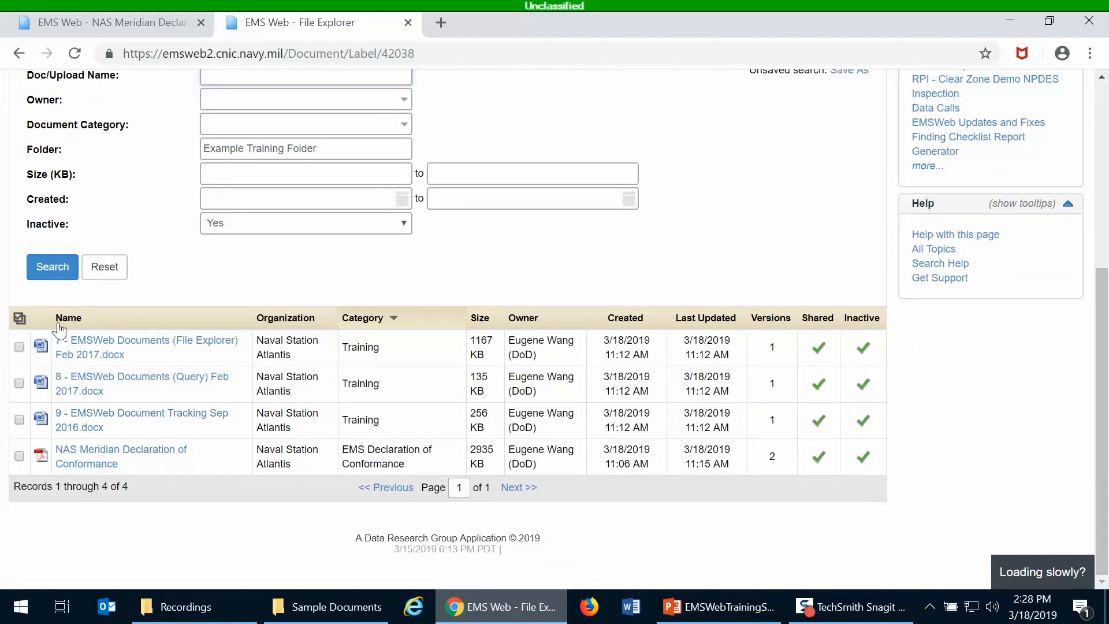
left_click(19, 319)
scroll(670, 241, "up", 3)
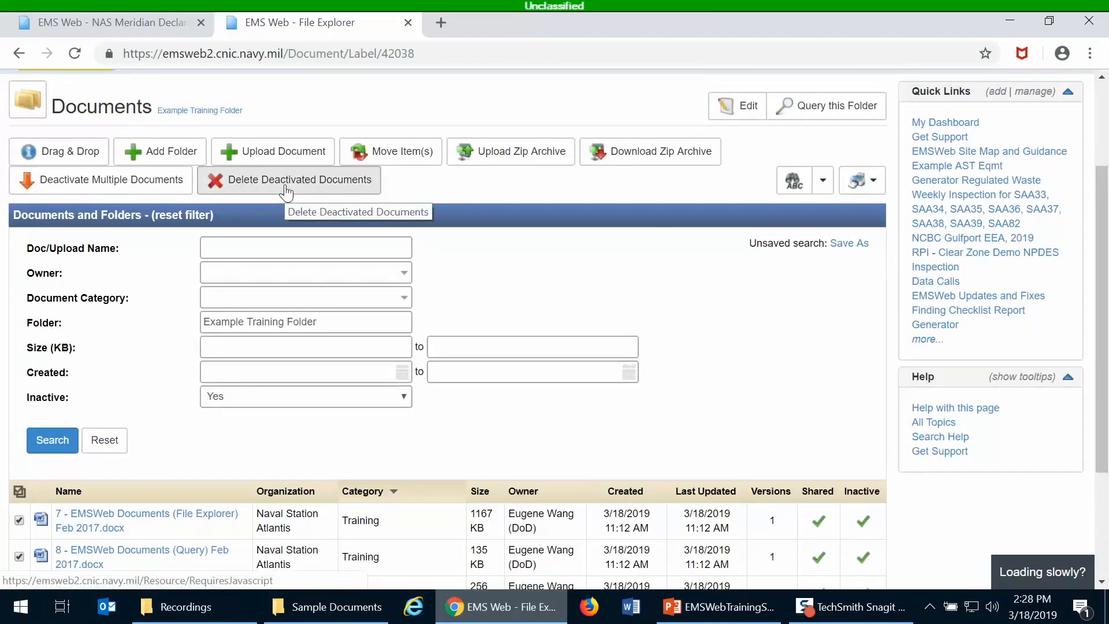
left_click(286, 191)
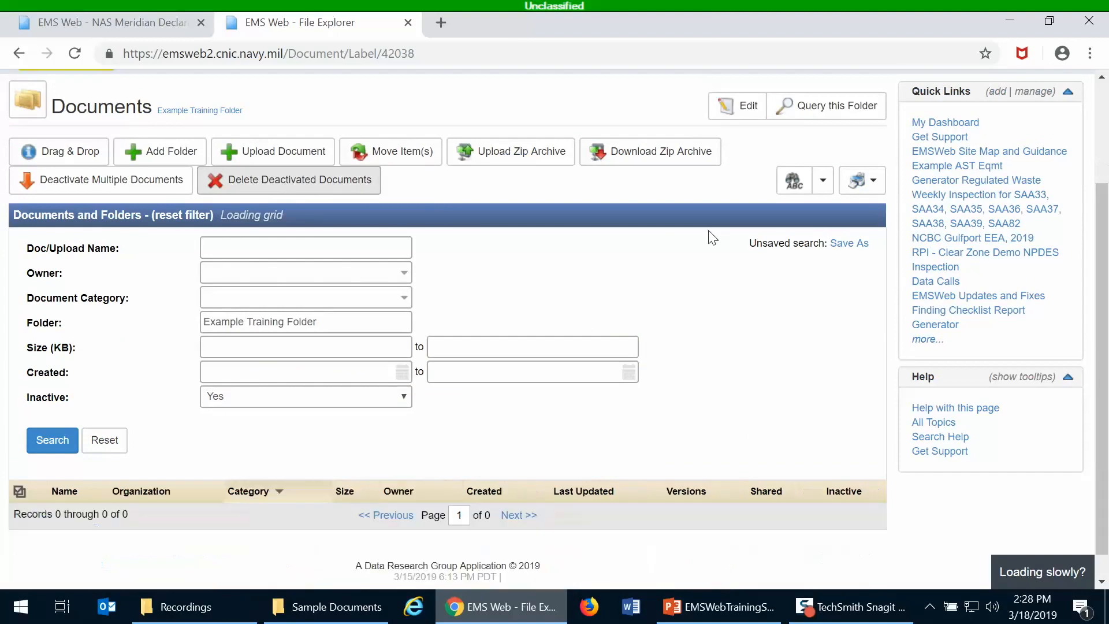
Reload the emptied Example Training Folder and delete it, accepting the loss of its data.
scroll(707, 269, "up", 1)
scroll(705, 268, "up", 1)
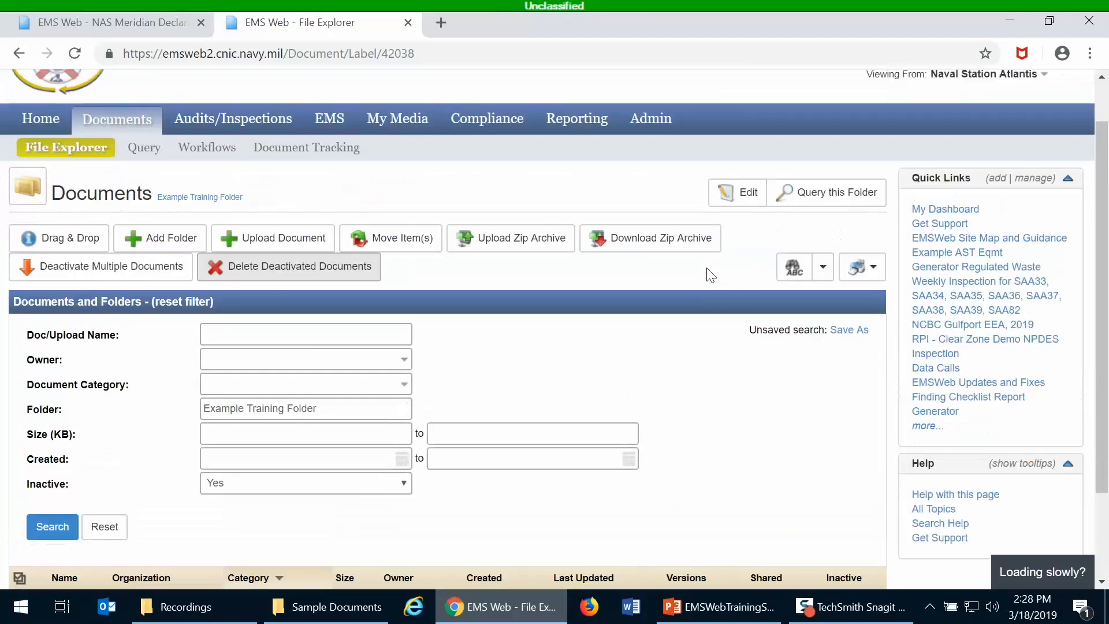
left_click(193, 197)
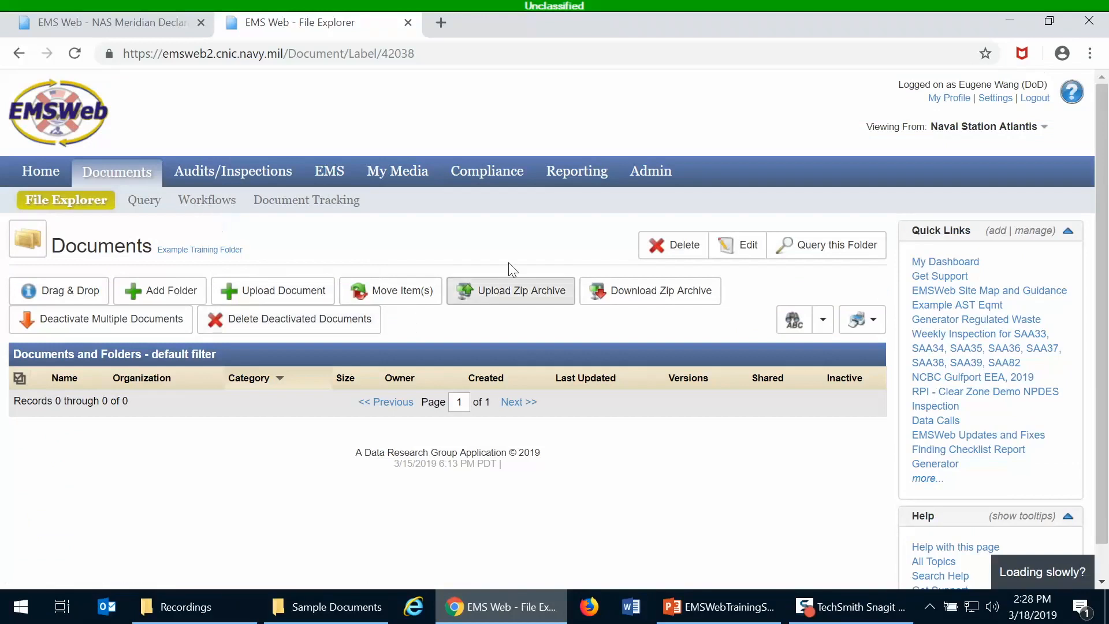
left_click(681, 260)
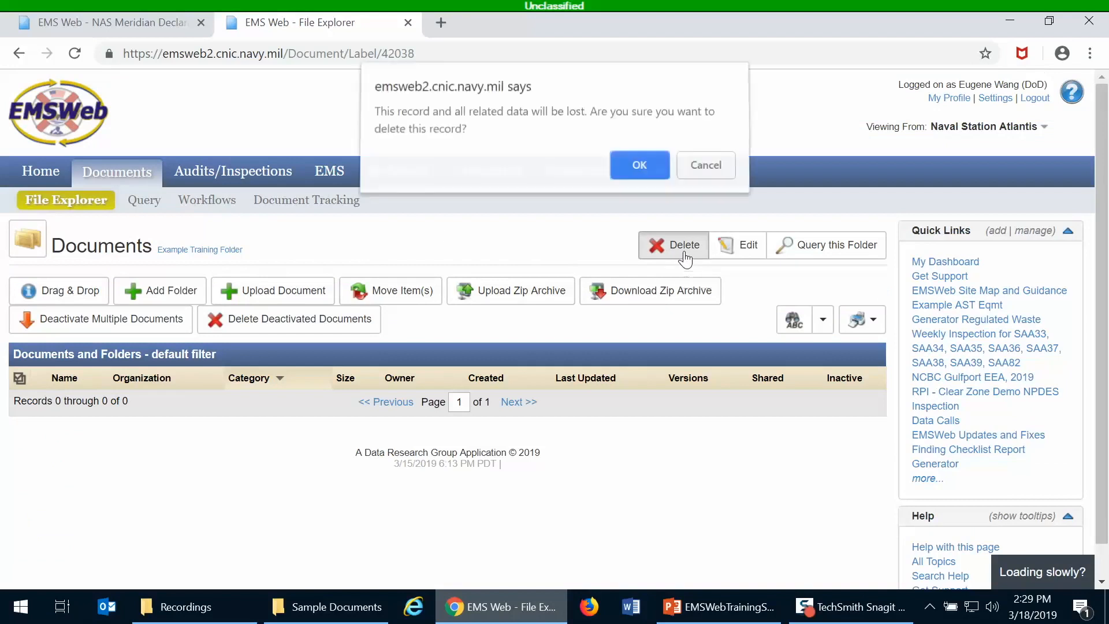
left_click(615, 177)
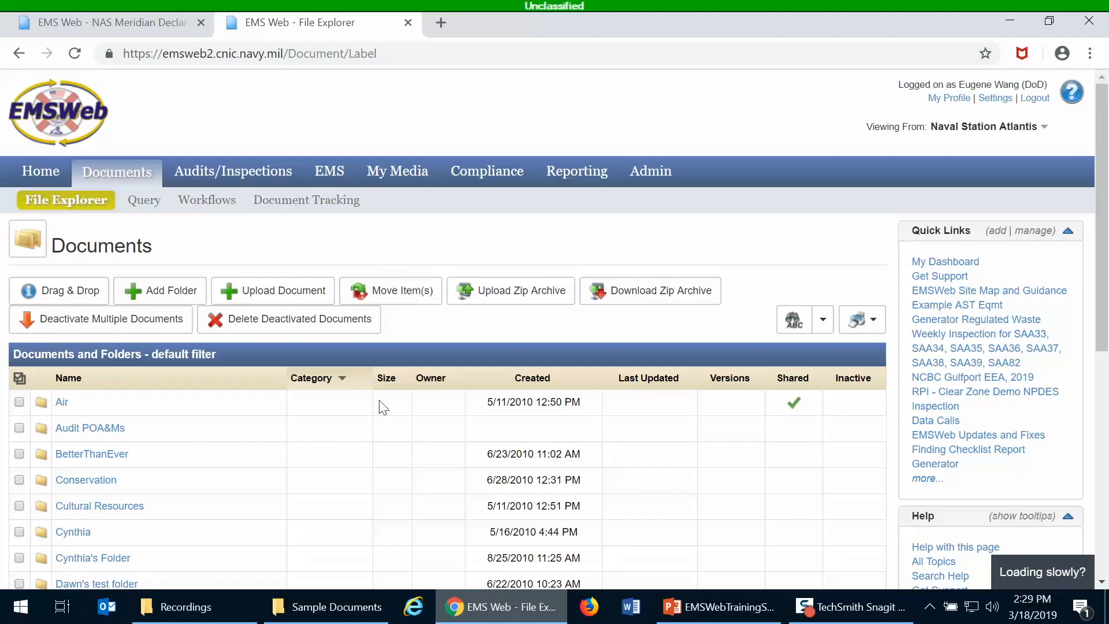
Edit the Air folder's properties, setting its media-only sharing to No, and save the folder.
left_click(62, 408)
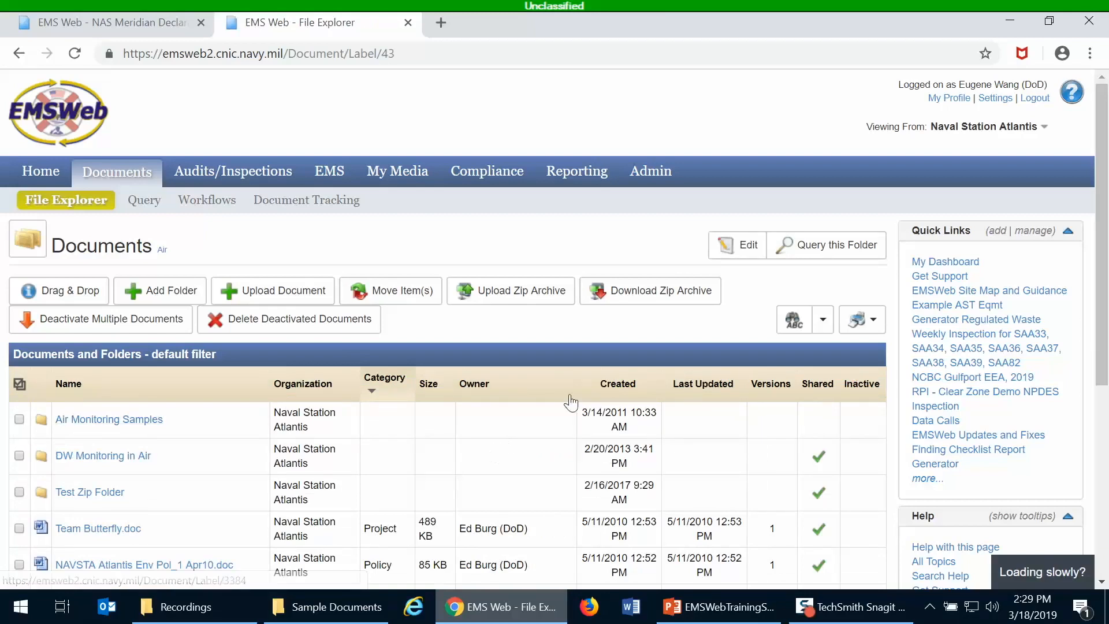
left_click(734, 253)
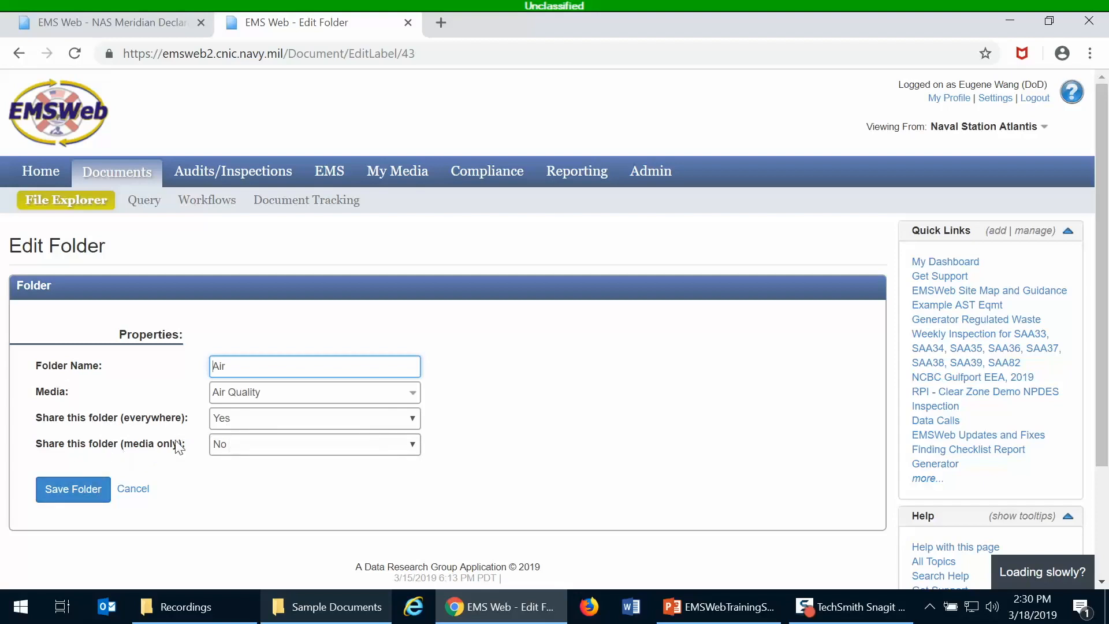
left_click(252, 446)
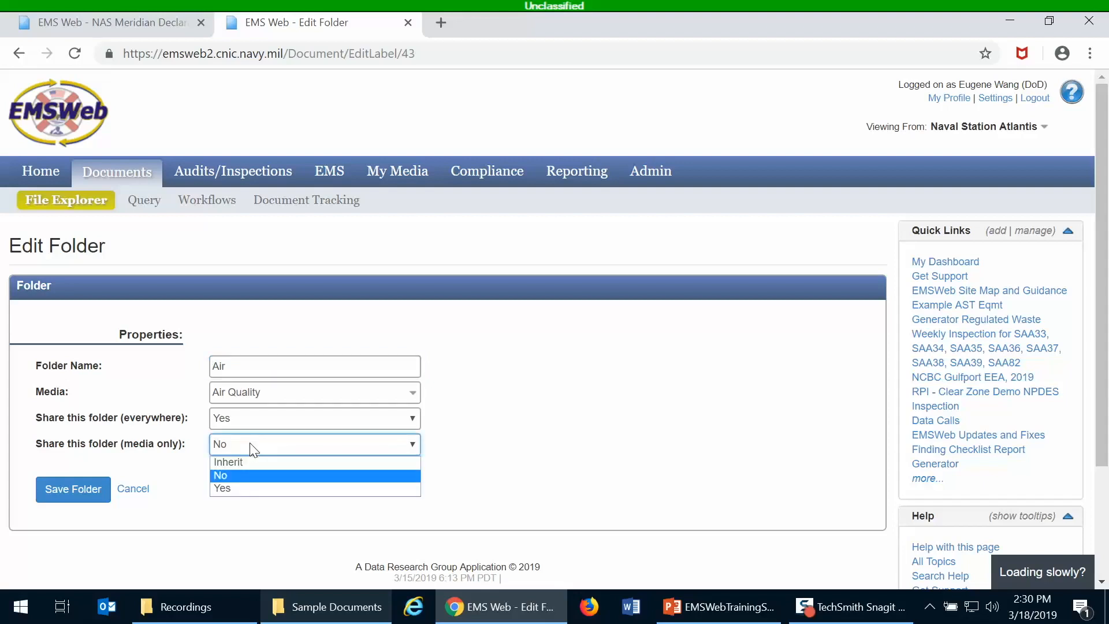
left_click(262, 475)
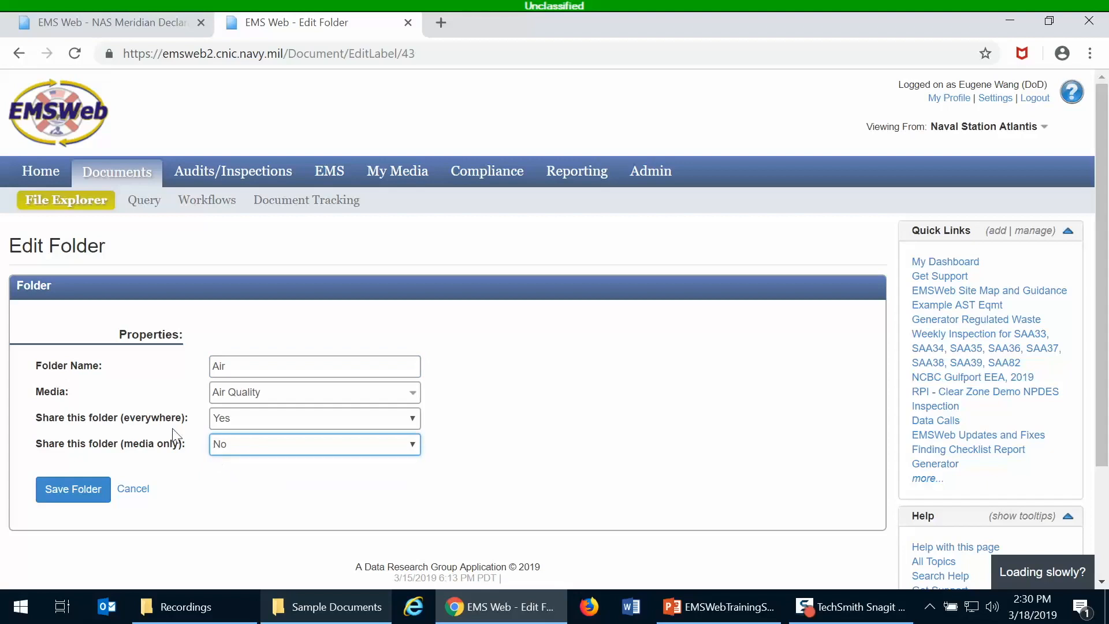
left_click(84, 494)
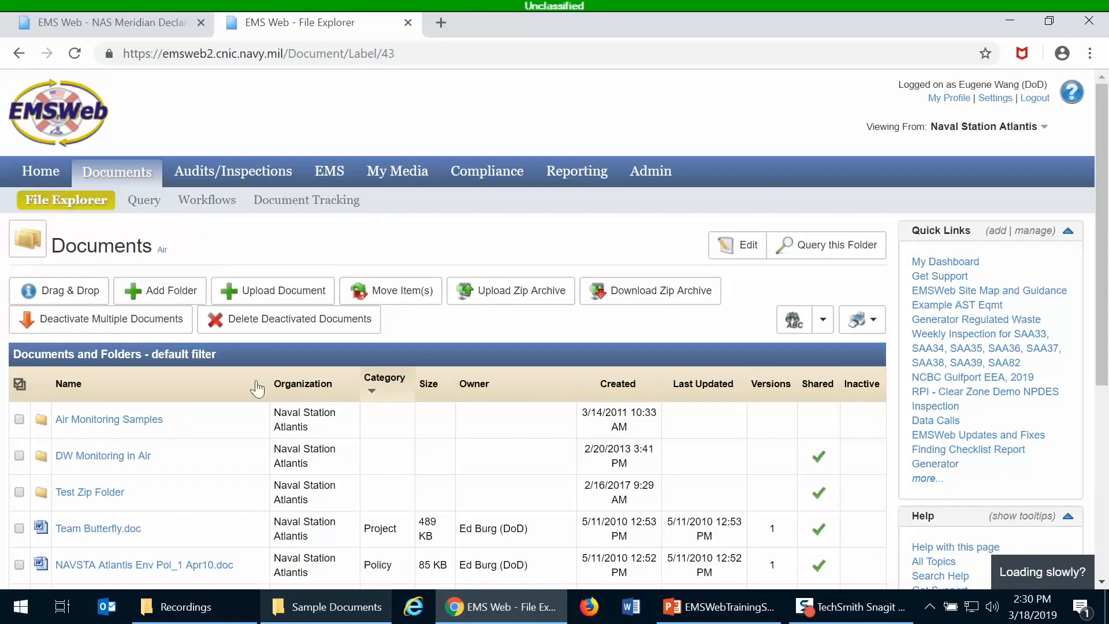
Query the Air folder without any search criteria and look through the documents in it and its subfolders.
scroll(384, 247, "down", 1)
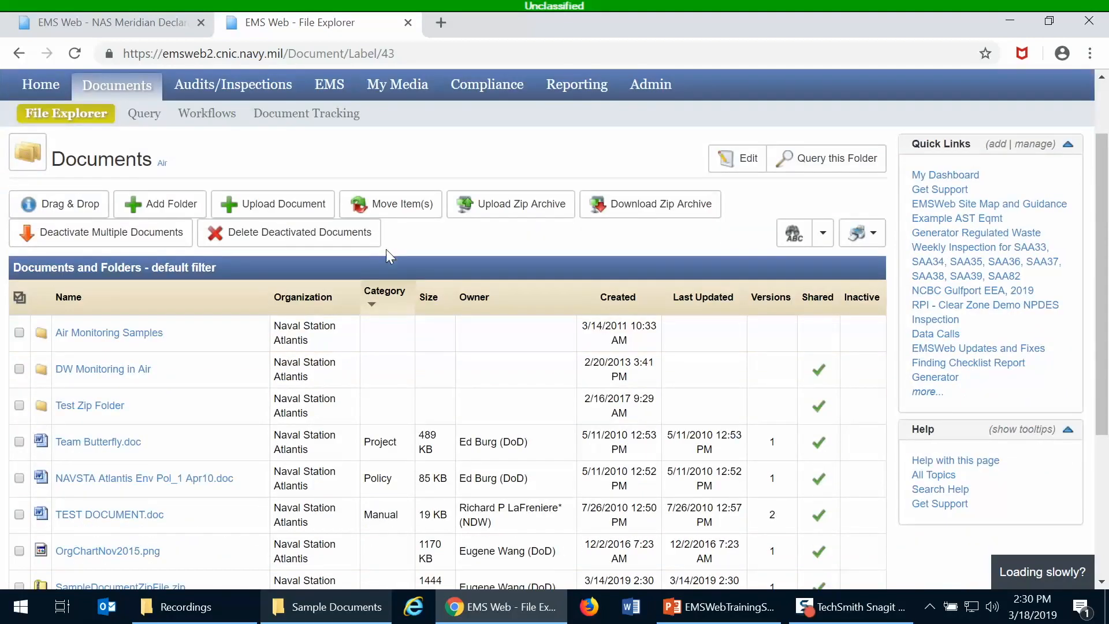
scroll(385, 244, "down", 1)
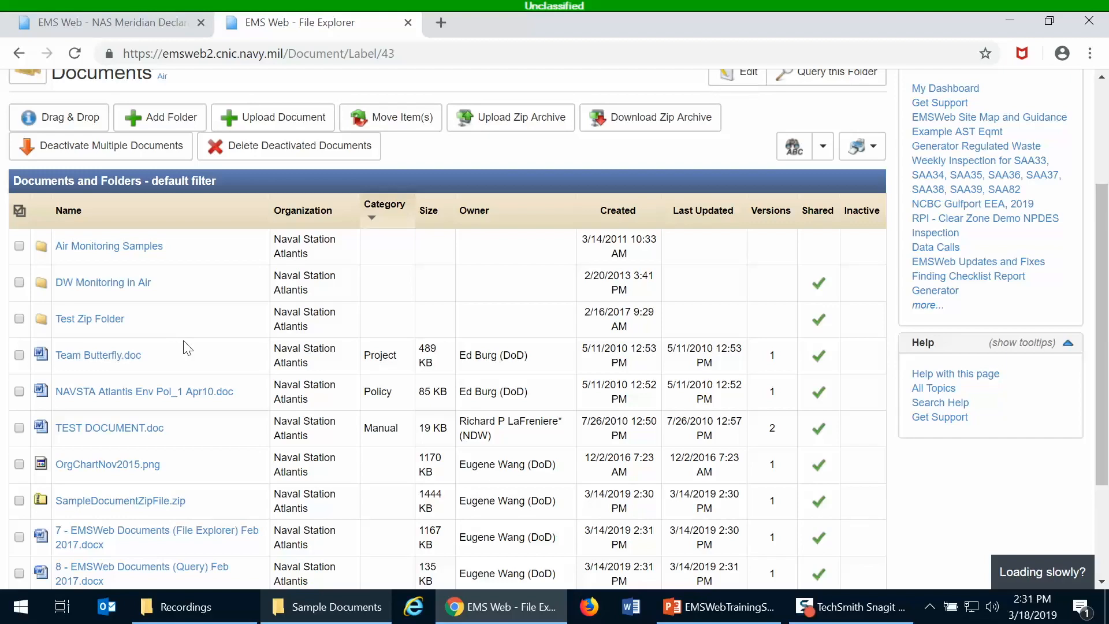
scroll(202, 321, "up", 2)
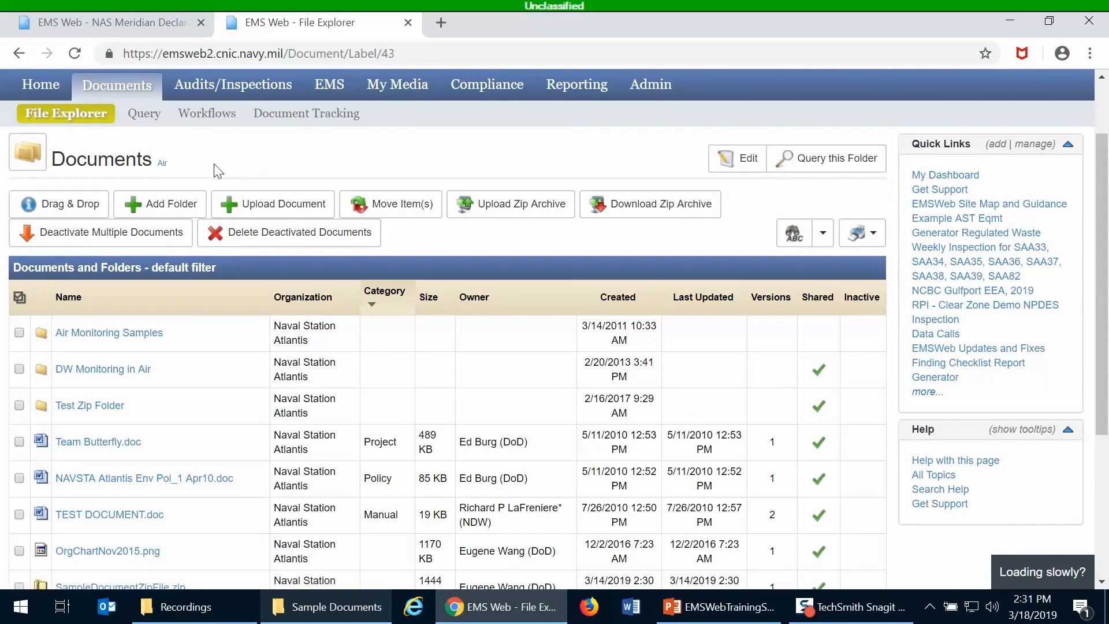
left_click(854, 167)
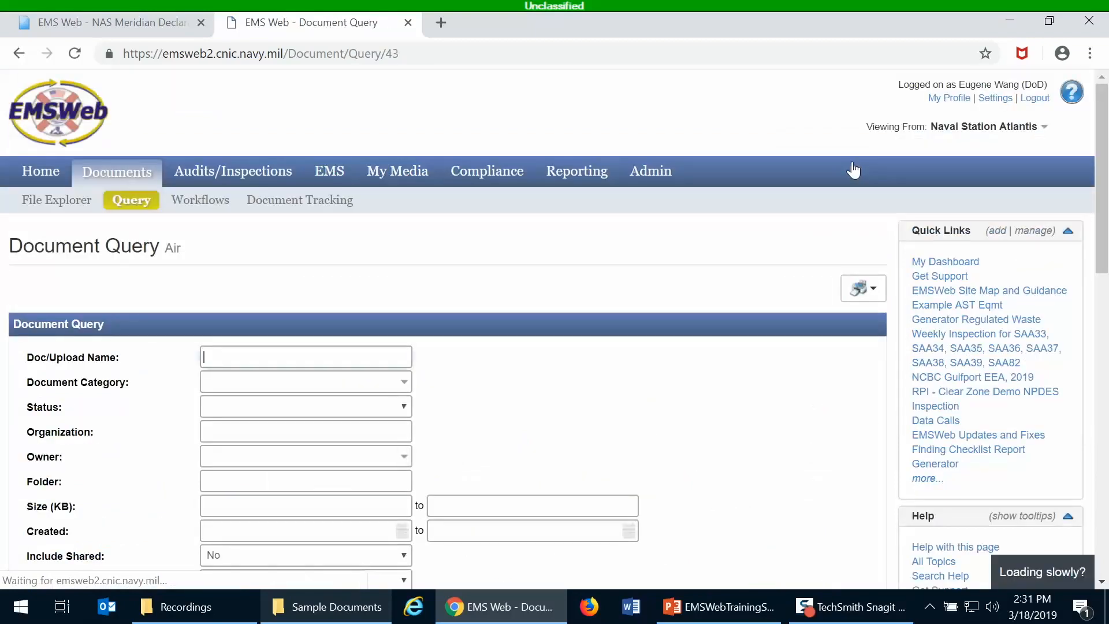
scroll(606, 329, "down", 5)
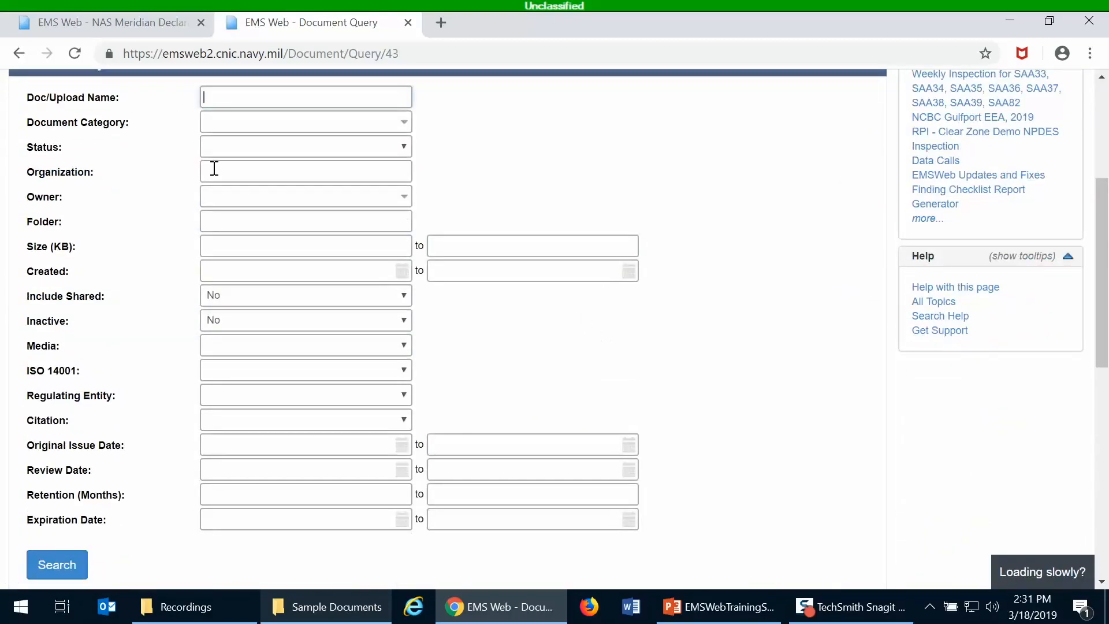
left_click(246, 105)
scroll(671, 370, "up", 2)
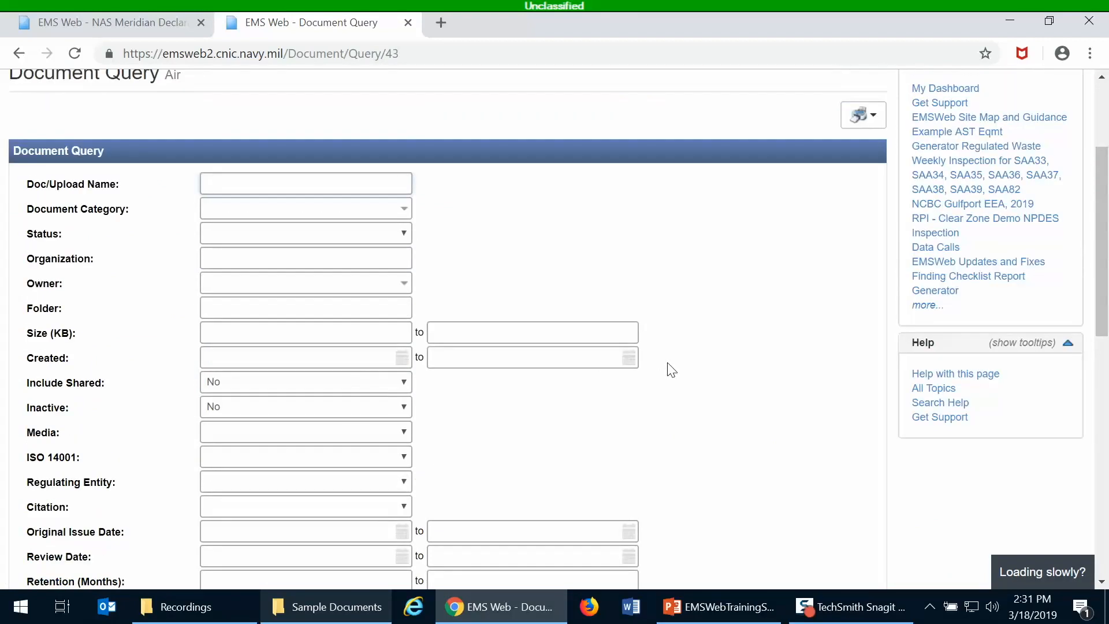
scroll(671, 369, "down", 5)
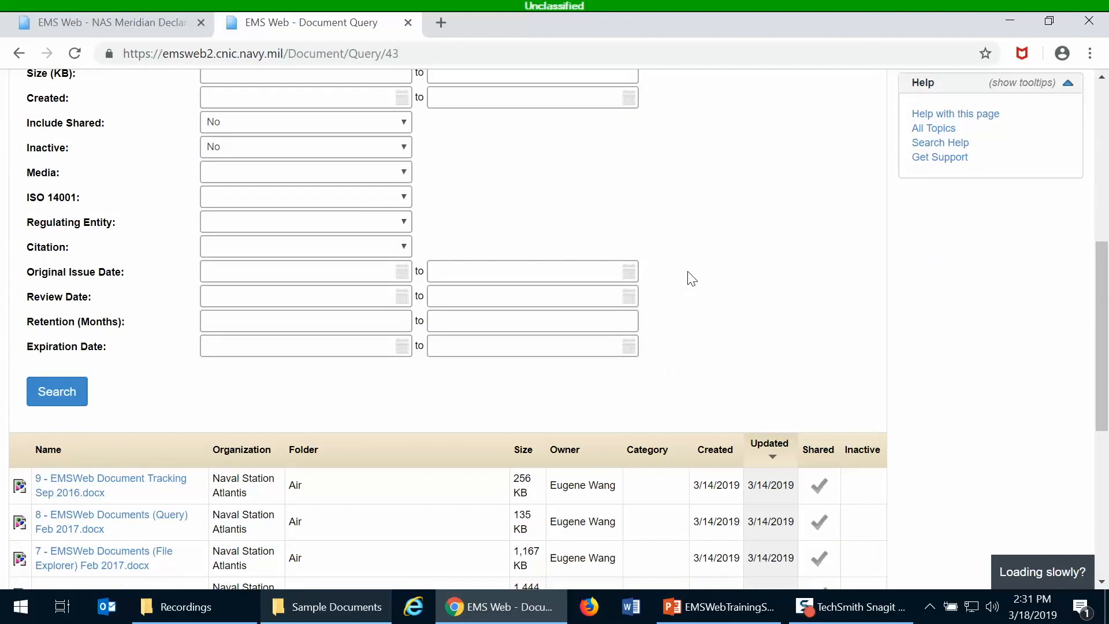
scroll(691, 279, "down", 5)
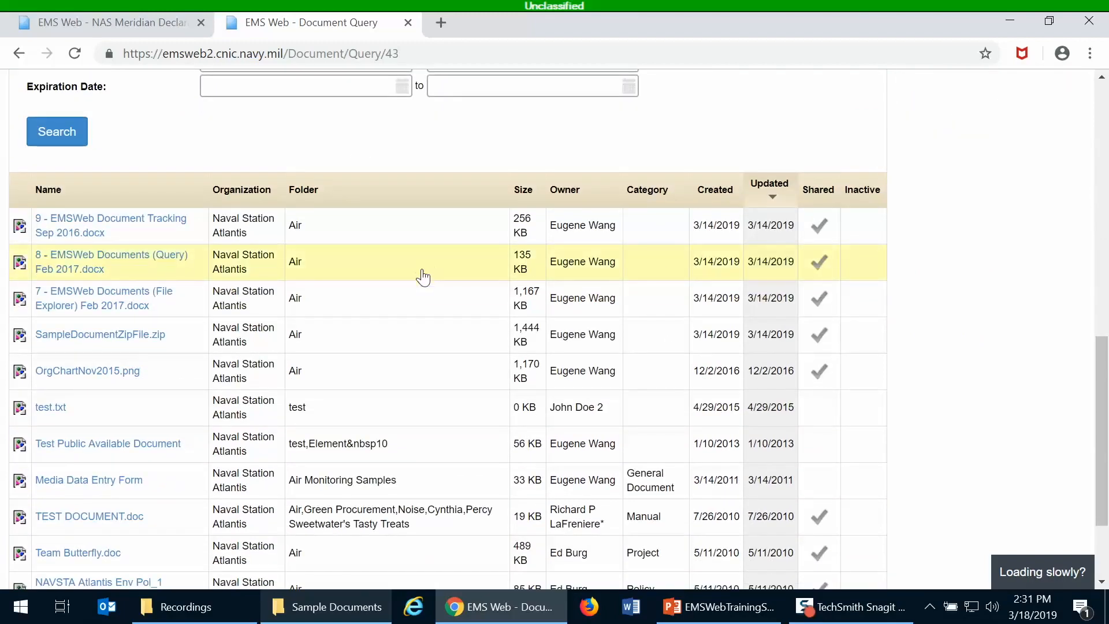
scroll(427, 312, "down", 3)
scroll(427, 312, "up", 2)
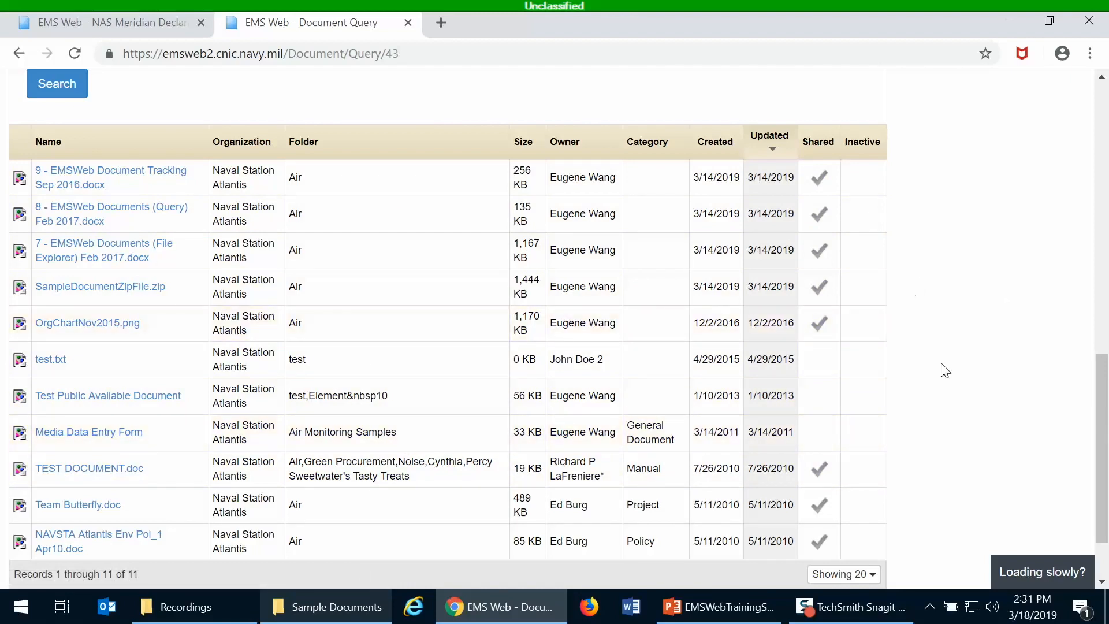
scroll(945, 367, "up", 10)
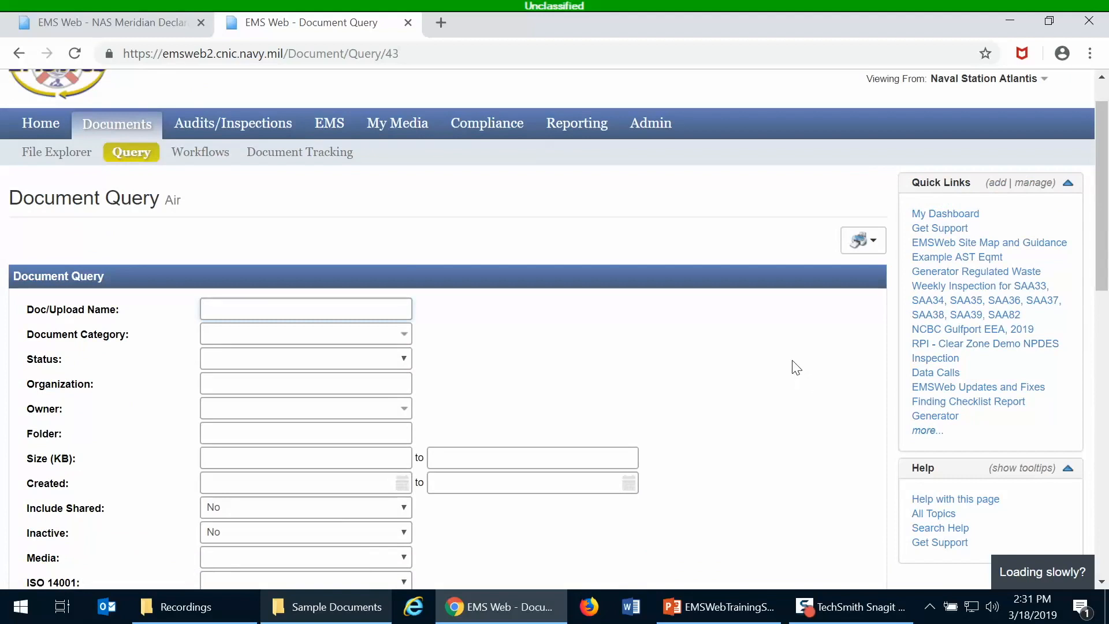
Return to the top-level File Explorer and examine the folders and documents on its first two pages.
left_click(55, 162)
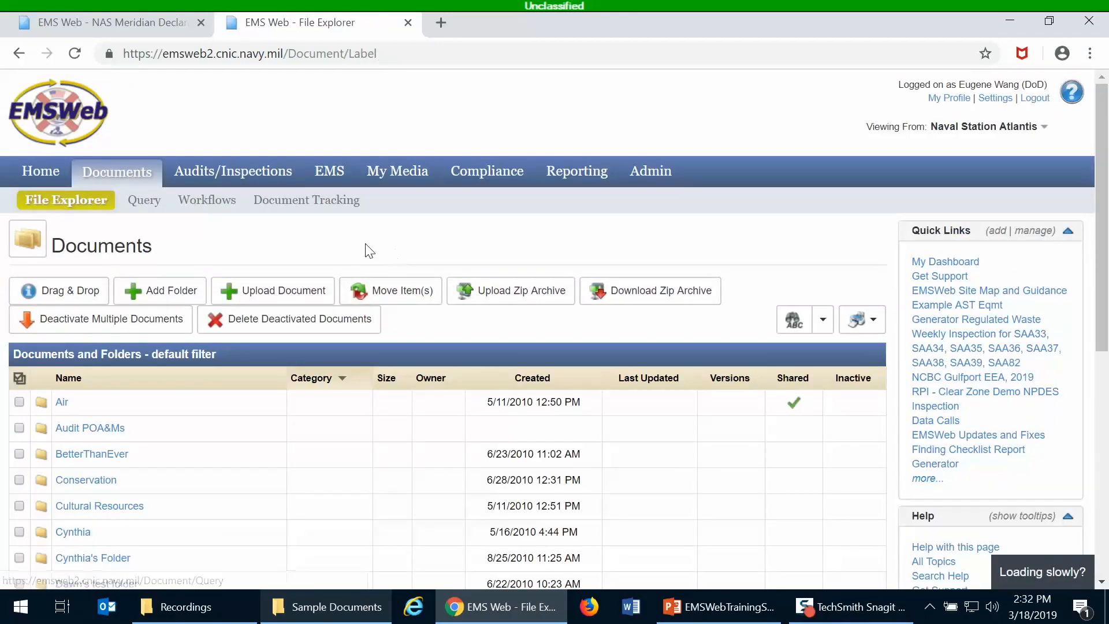
scroll(356, 250, "down", 1)
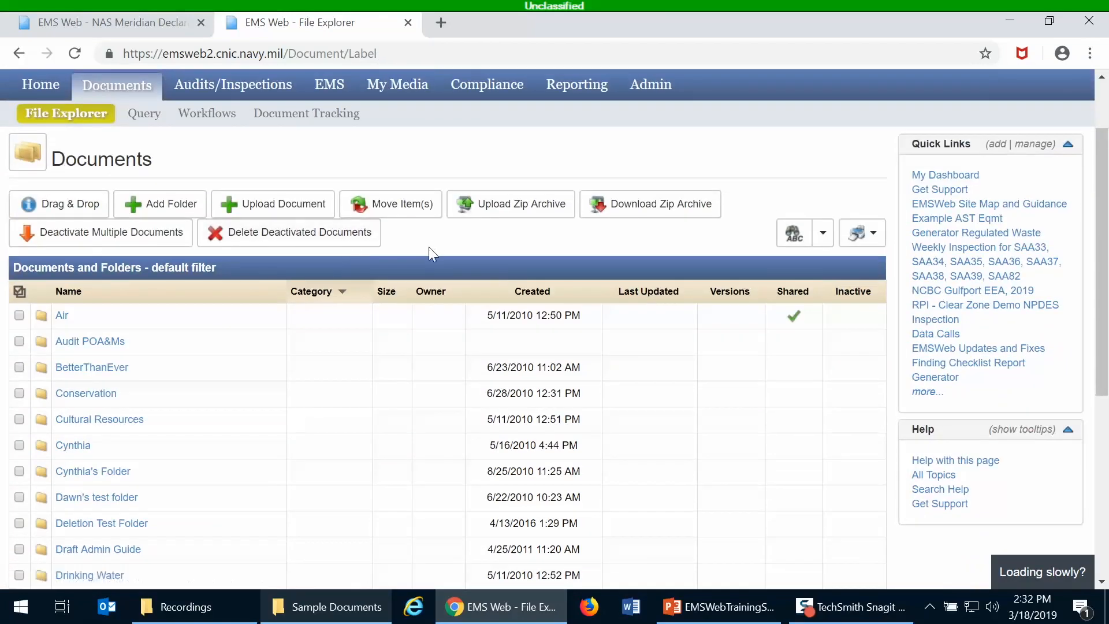
scroll(428, 247, "down", 4)
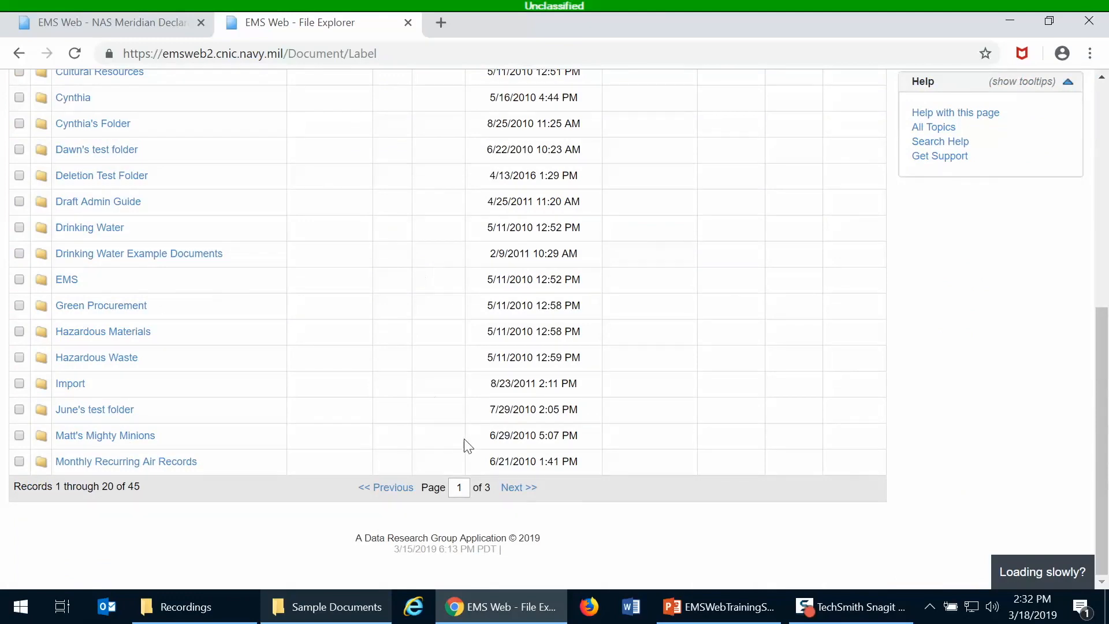
left_click(511, 496)
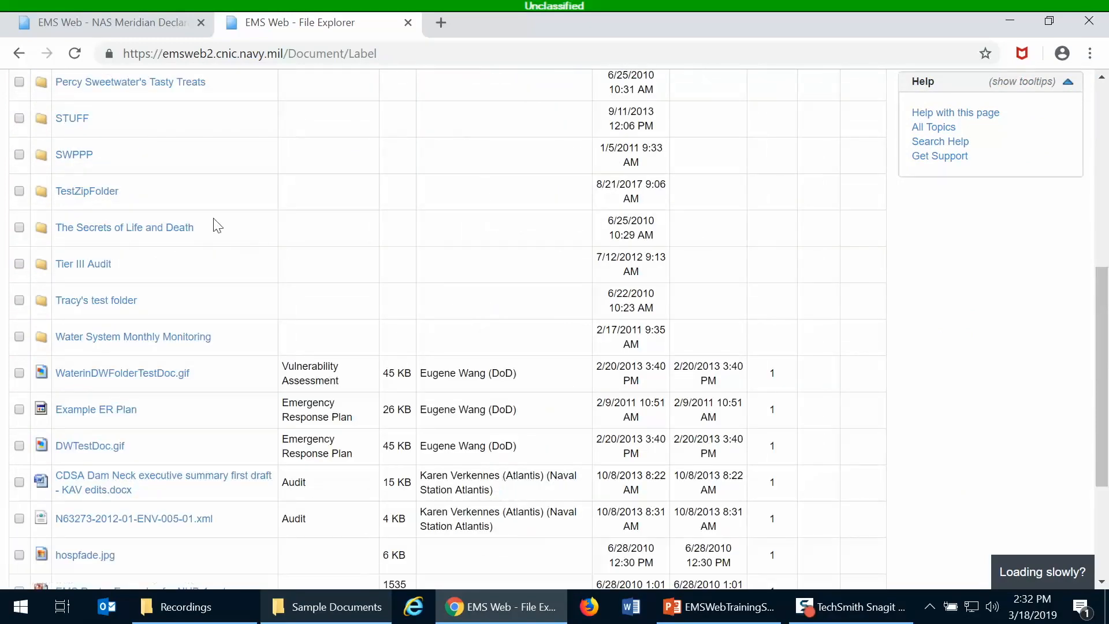
scroll(274, 234, "up", 3)
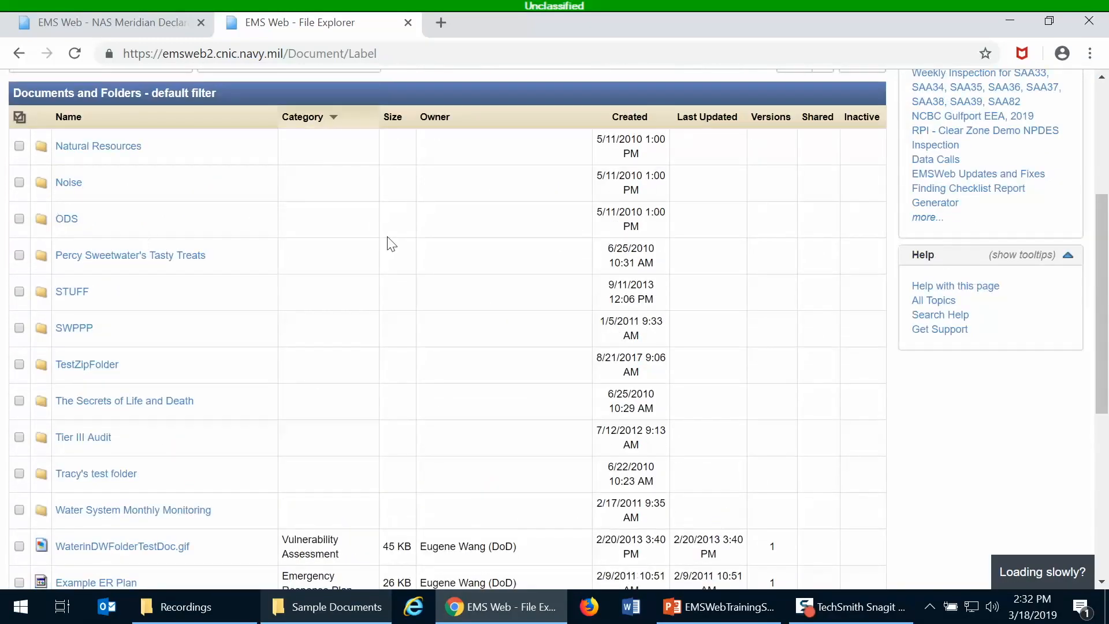
scroll(388, 242, "down", 2)
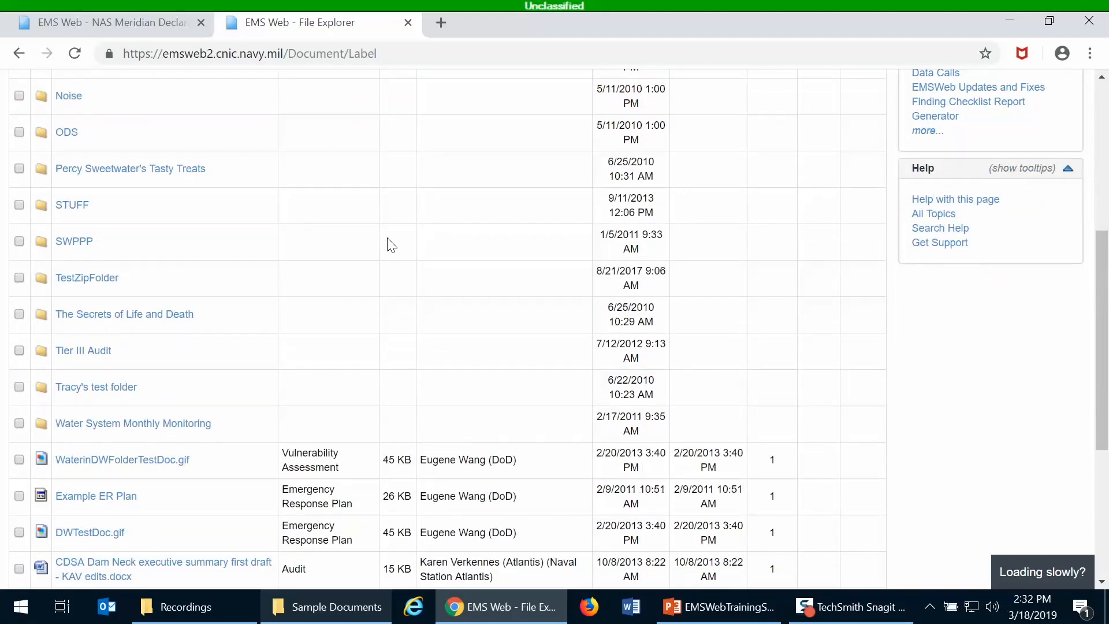
scroll(392, 245, "down", 5)
scroll(391, 246, "up", 5)
scroll(391, 245, "up", 7)
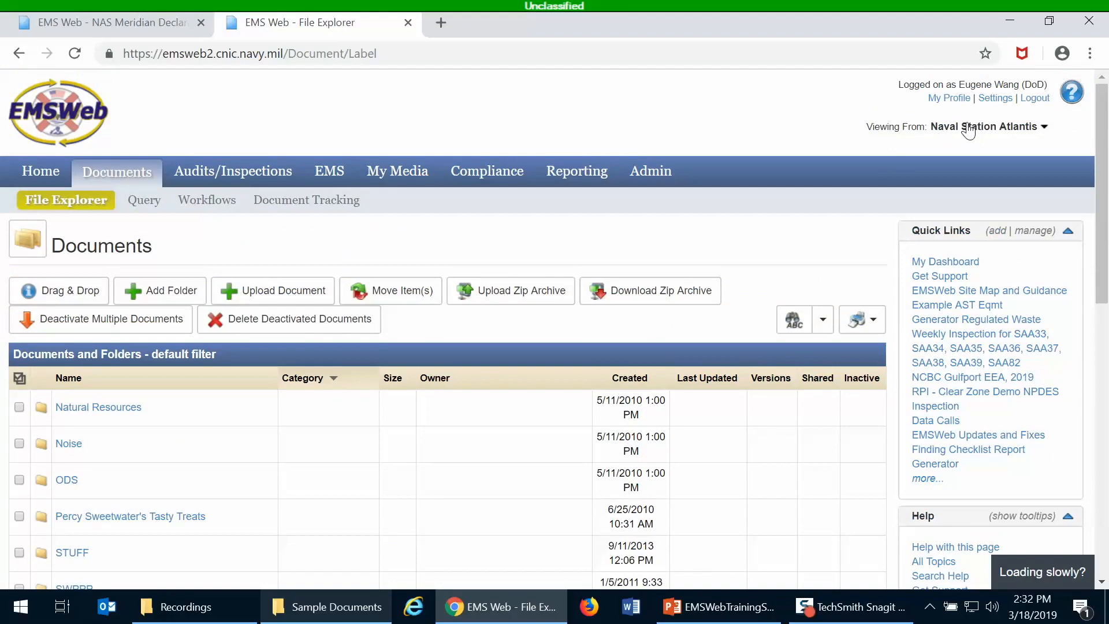
Switch the viewing organization to NSA Naples, found under Navy+WQOC, Navy, CNIC, NAVFAC ATLANTIC and CNREURAFSWA.
left_click(968, 129)
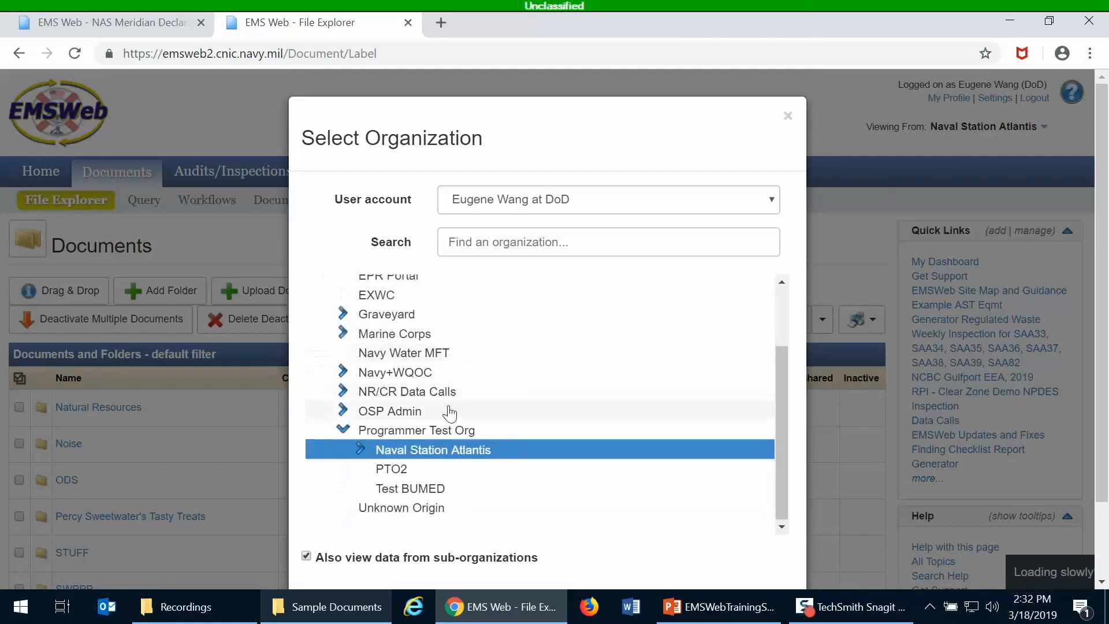
left_click(343, 372)
scroll(513, 389, "down", 1)
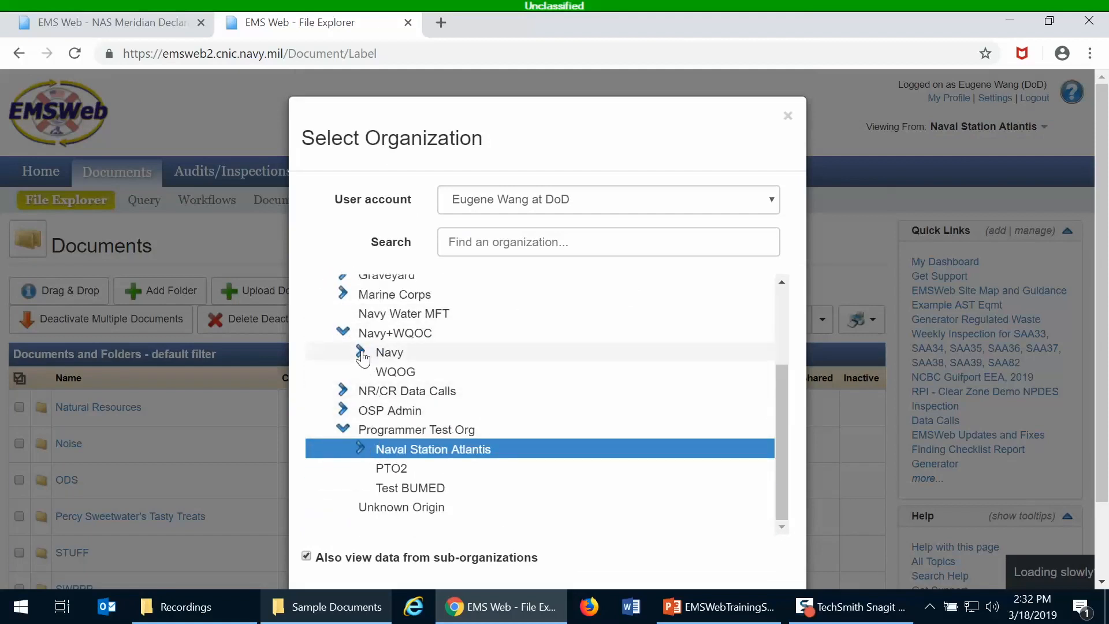
left_click(360, 352)
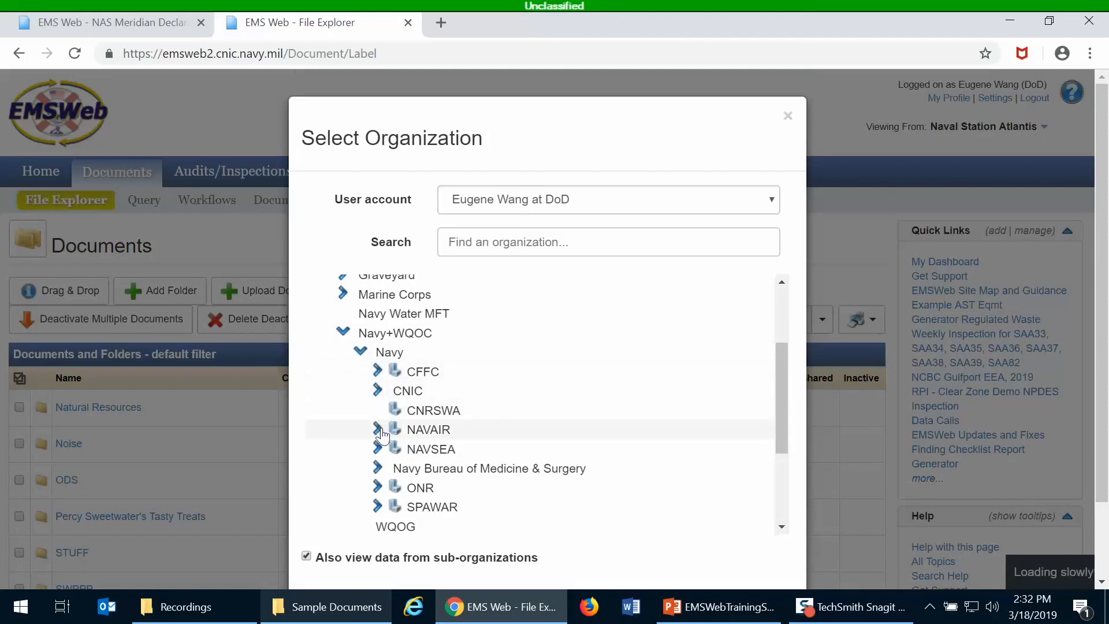
left_click(378, 390)
left_click(394, 410)
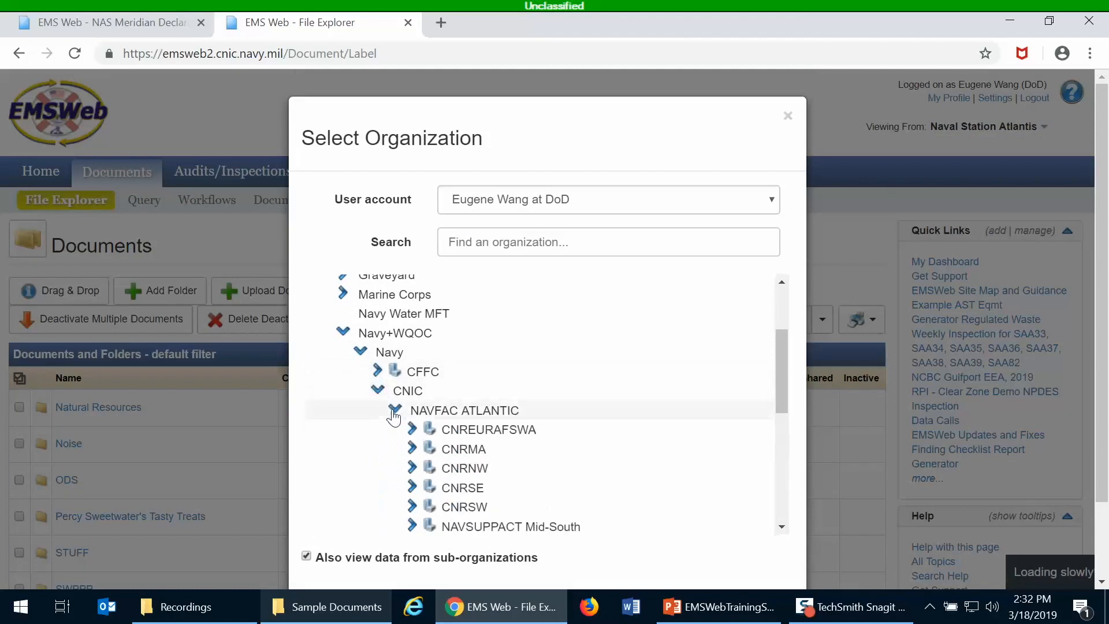
left_click(412, 430)
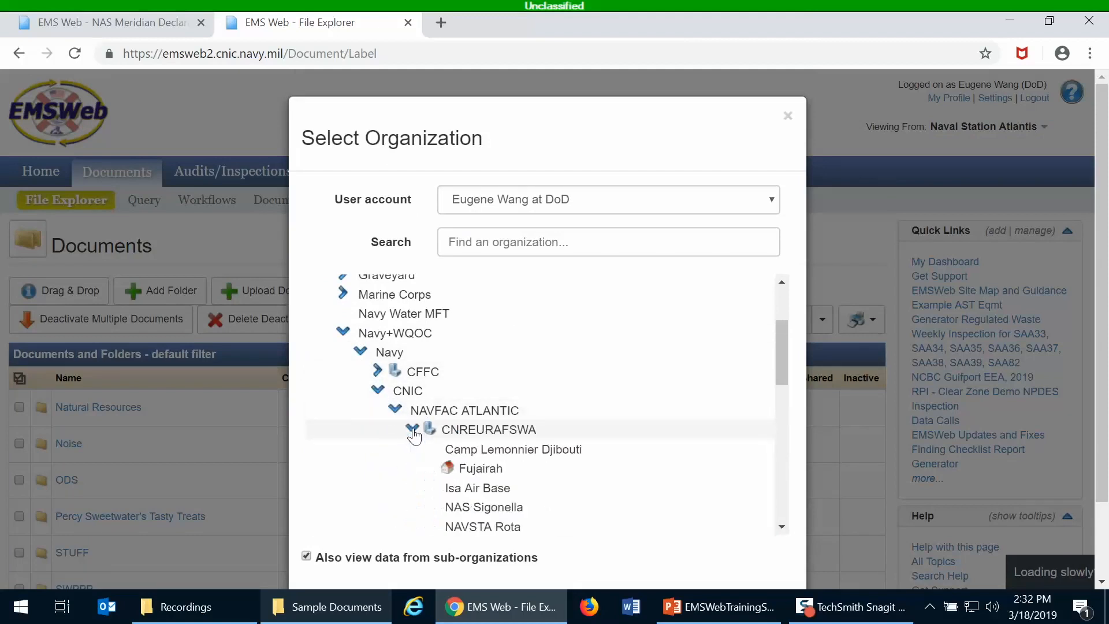
scroll(539, 444, "down", 1)
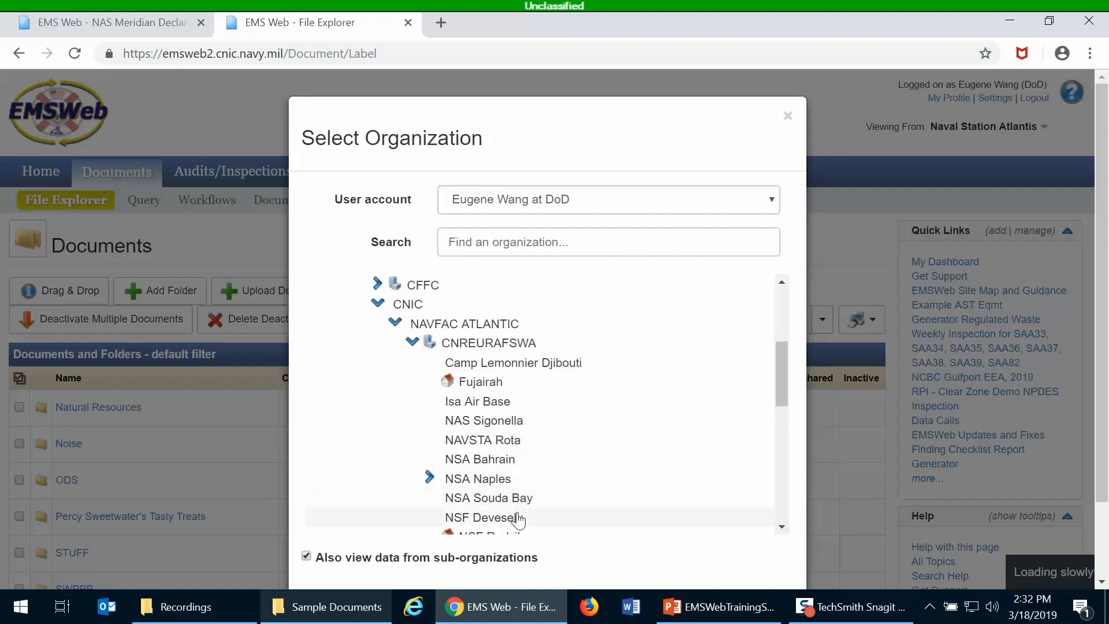
left_click(507, 477)
scroll(635, 431, "down", 4)
scroll(635, 445, "down", 5)
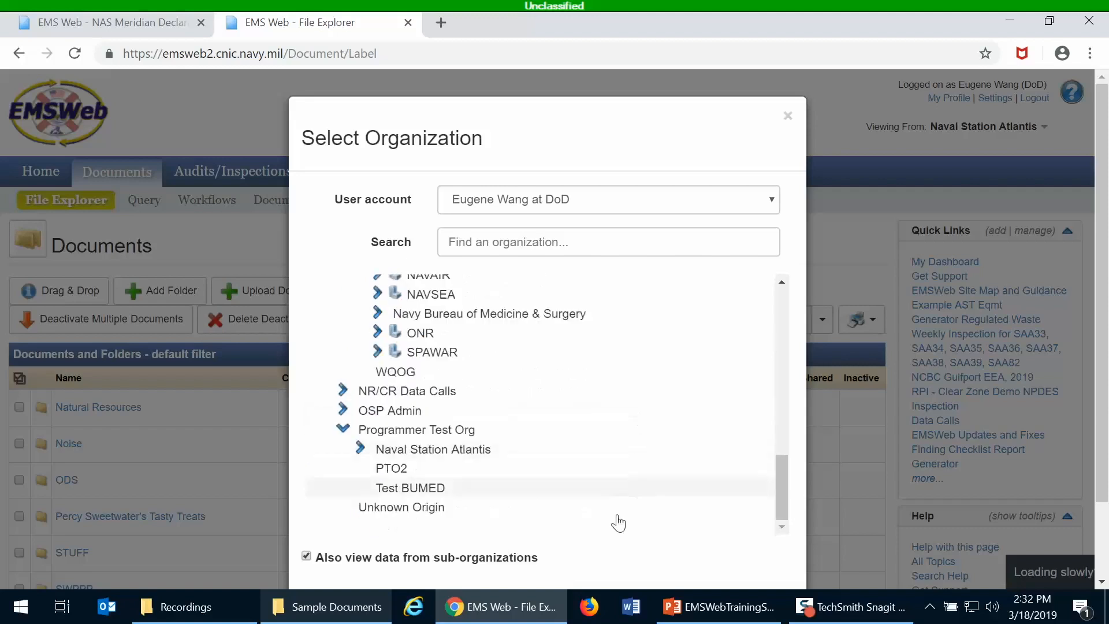
left_click(682, 530)
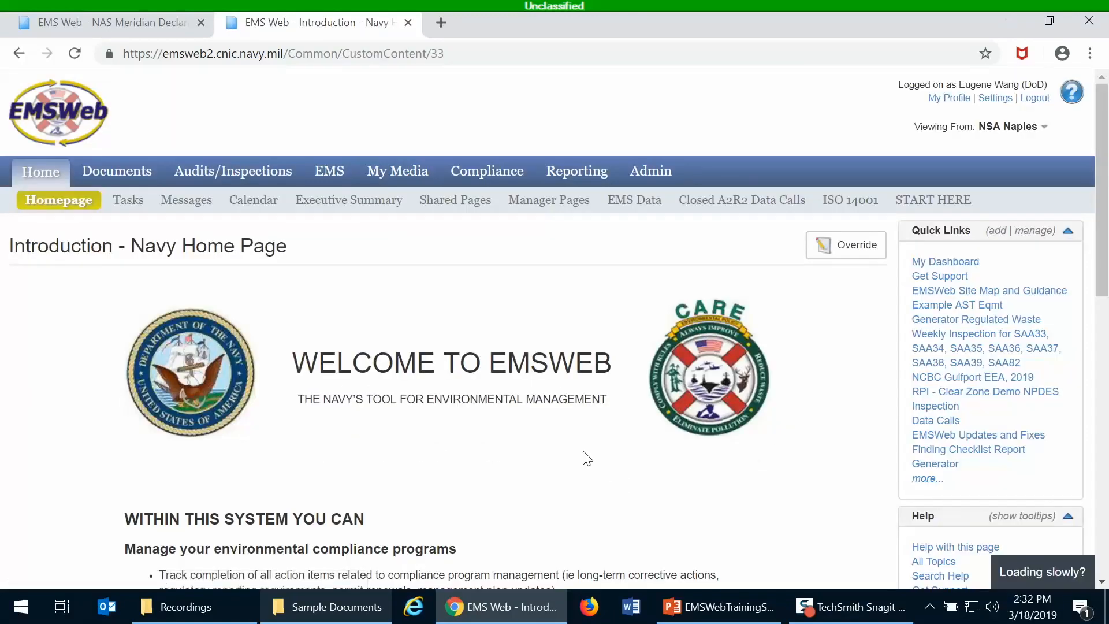
Open Navy Shared Folders in the NSA Naples documents and look through its subfolders and shared documents.
left_click(128, 172)
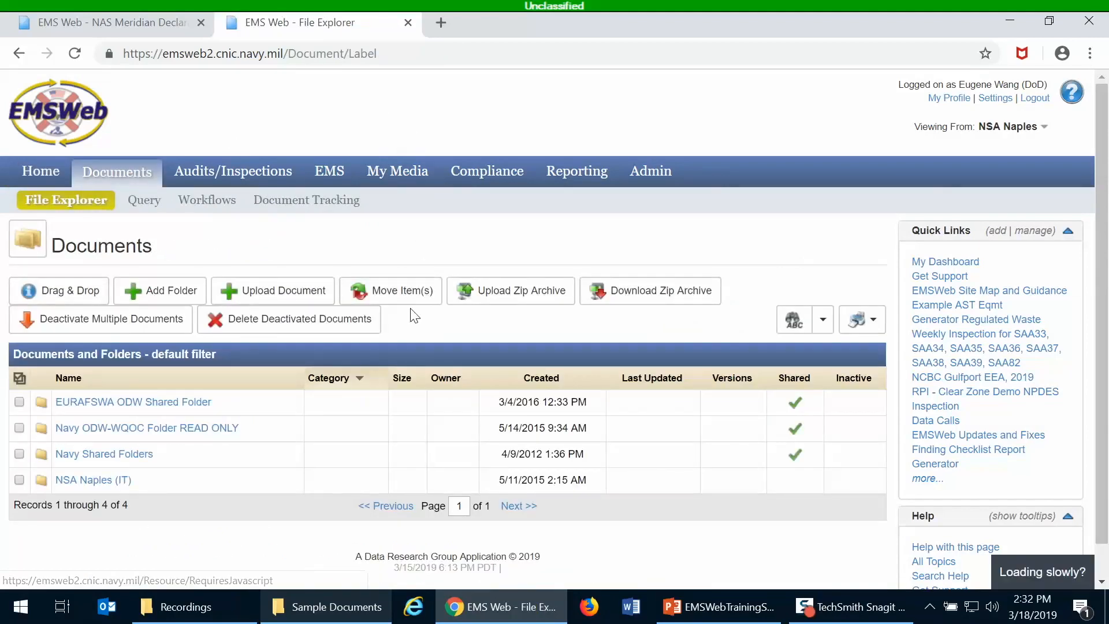
left_click(80, 456)
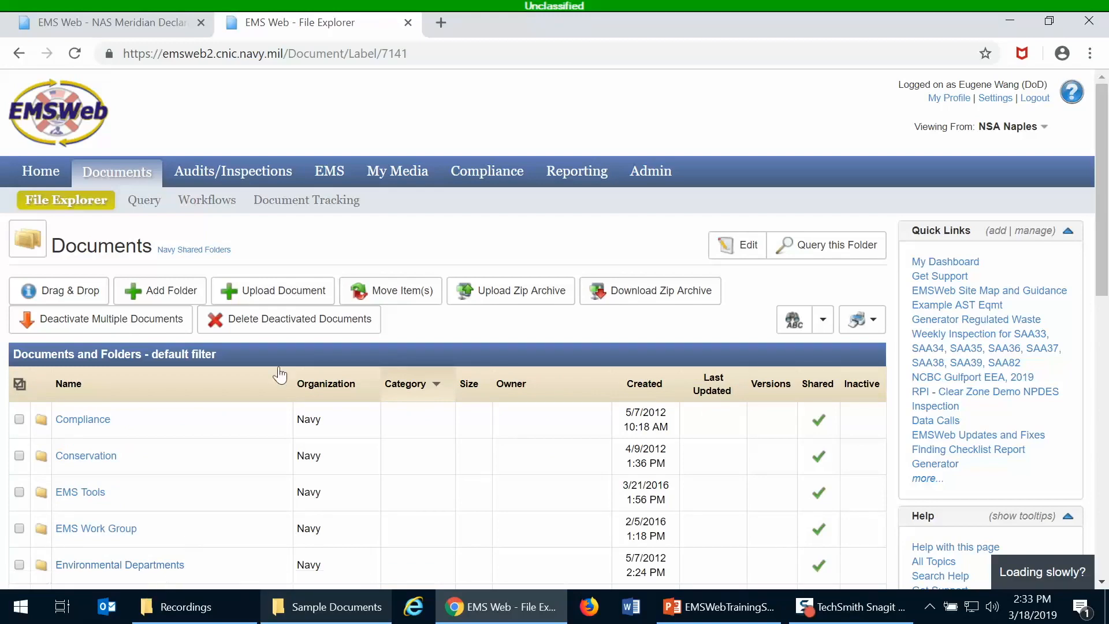
scroll(447, 344, "down", 1)
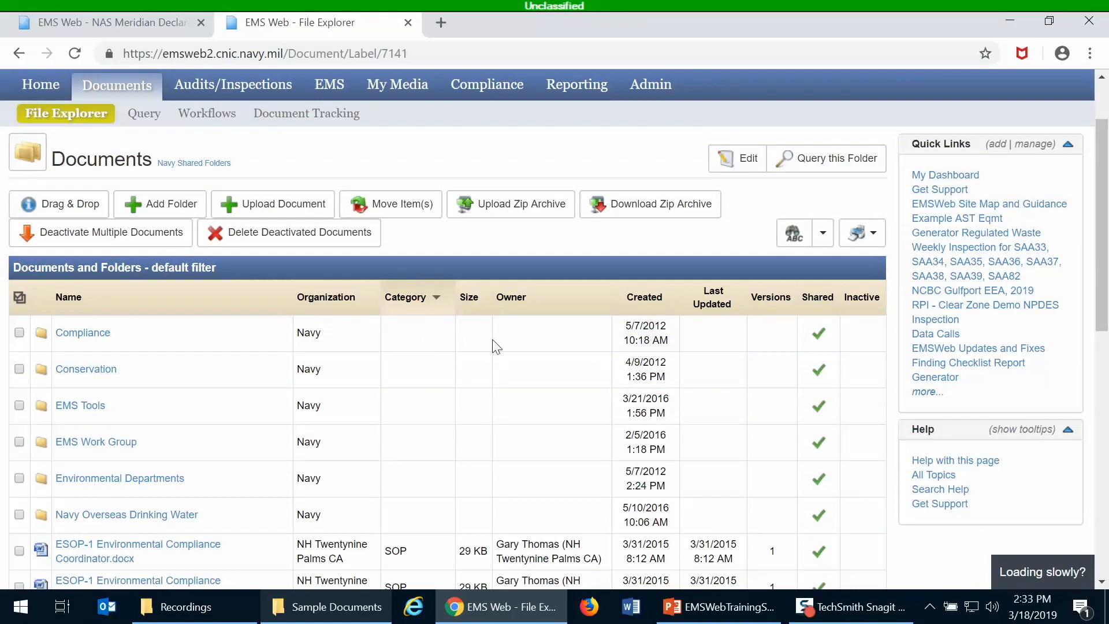
scroll(496, 346, "down", 1)
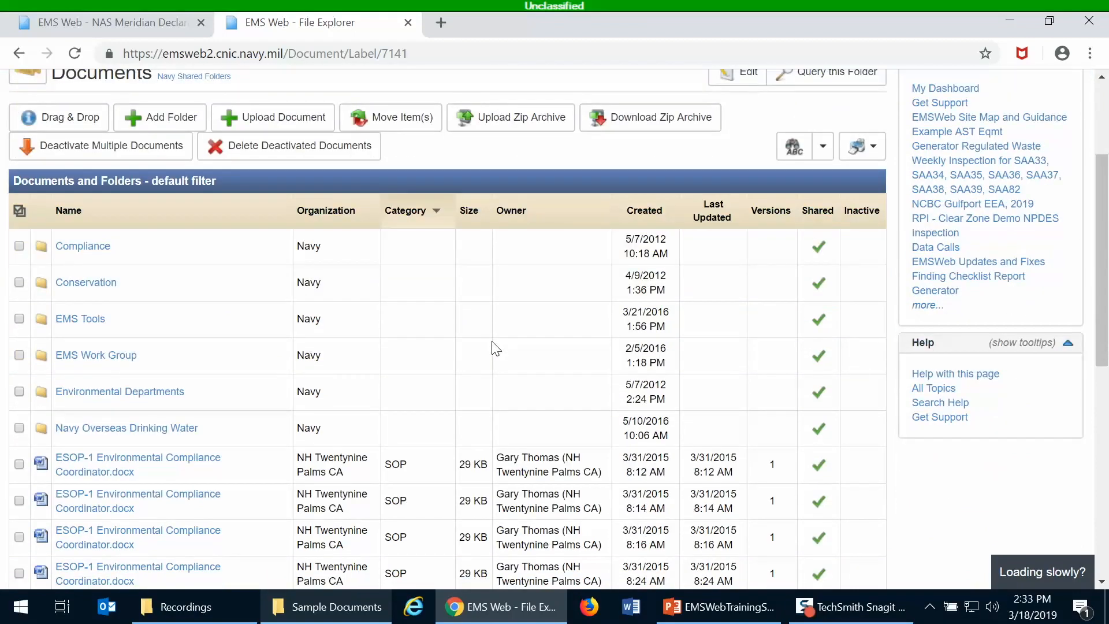
scroll(496, 348, "down", 1)
scroll(495, 346, "up", 2)
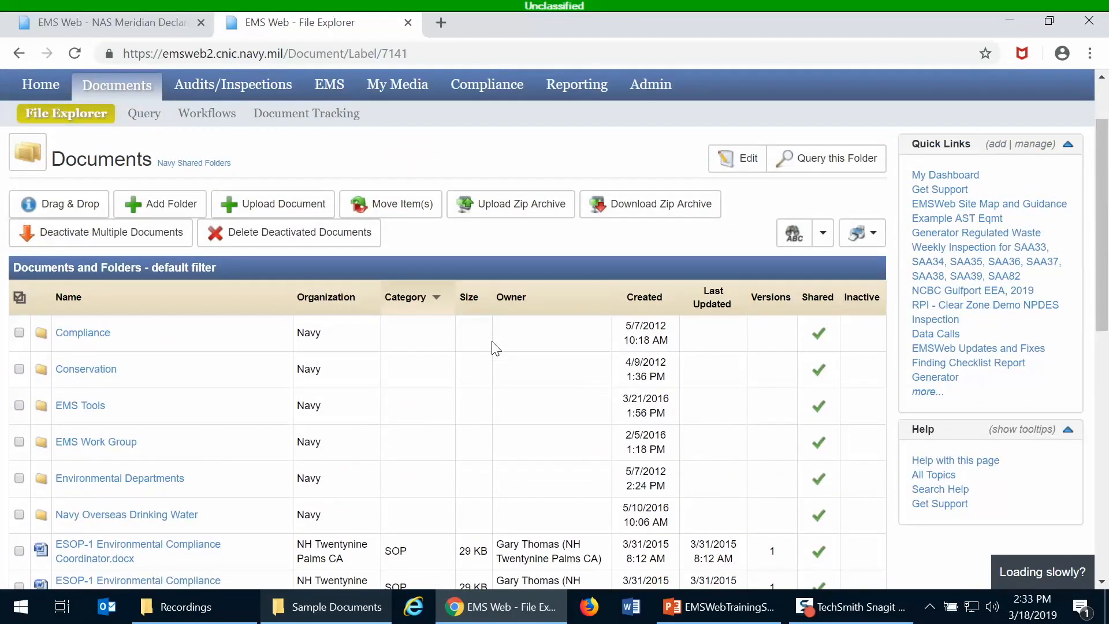
Look through the first page of subfolders and shared documents in Navy Shared Folders, checking their organizations, categories and owners.
scroll(494, 346, "down", 2)
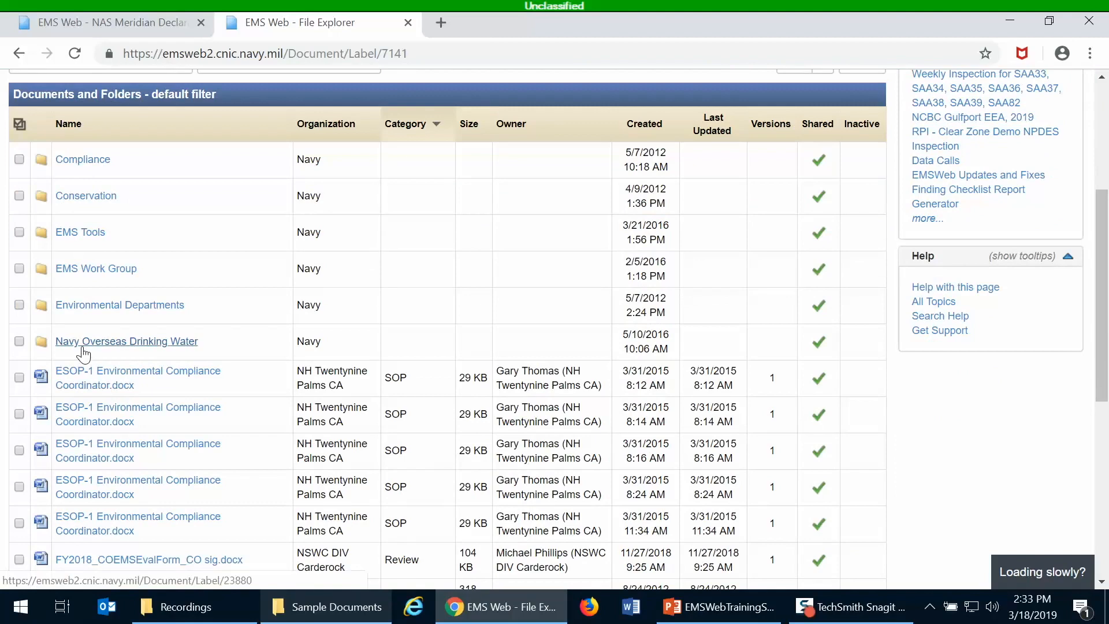
scroll(83, 352, "down", 3)
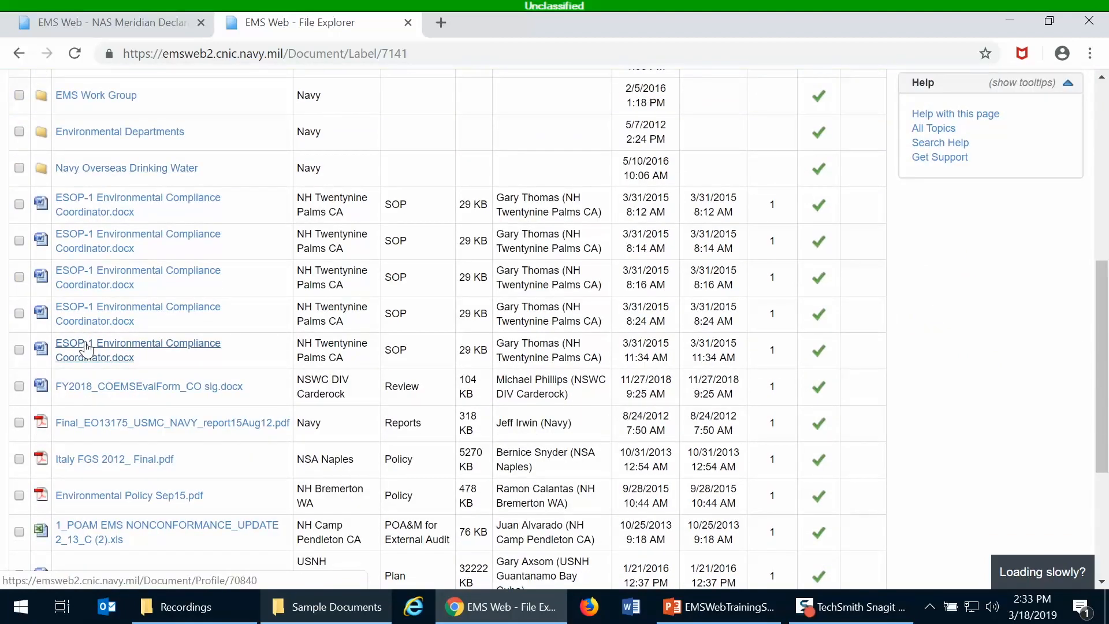
scroll(487, 262, "down", 2)
scroll(487, 262, "down", 1)
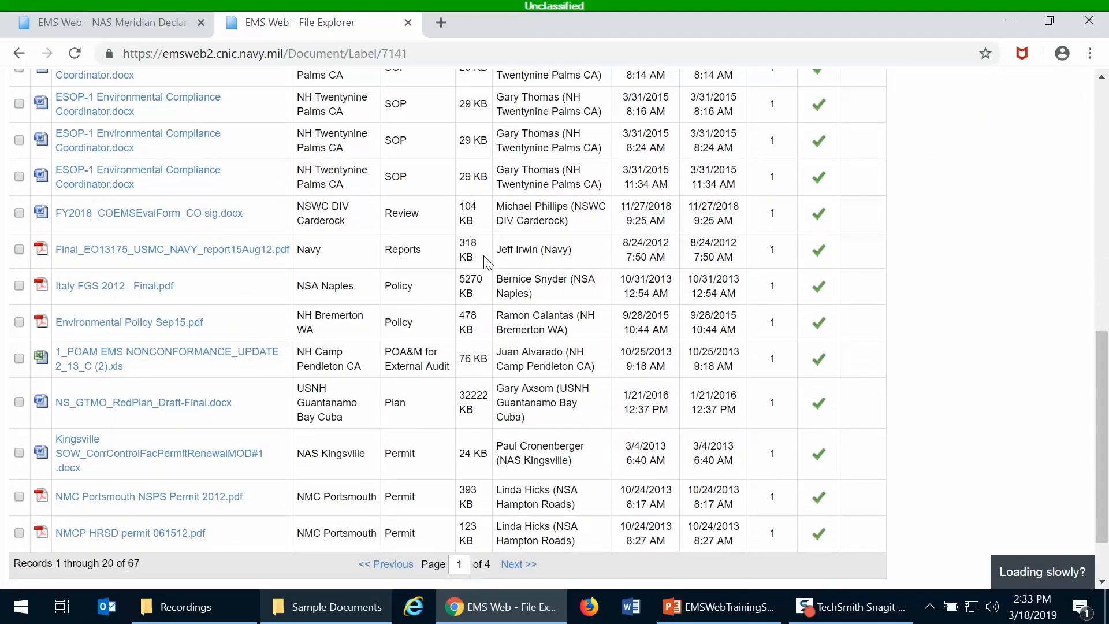
scroll(487, 263, "up", 2)
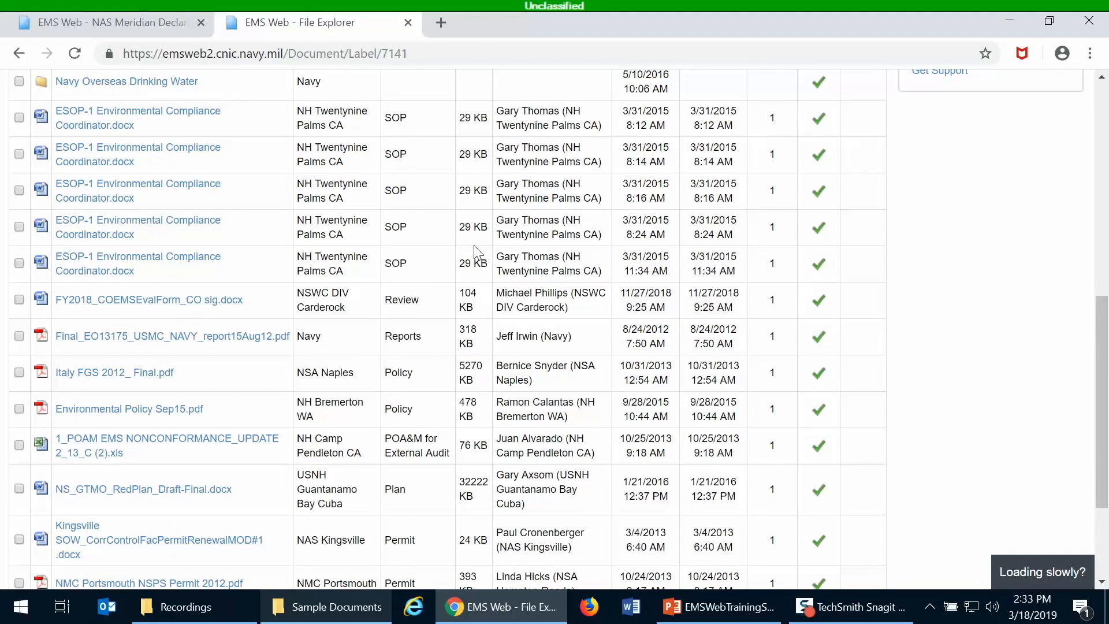
scroll(473, 252, "up", 2)
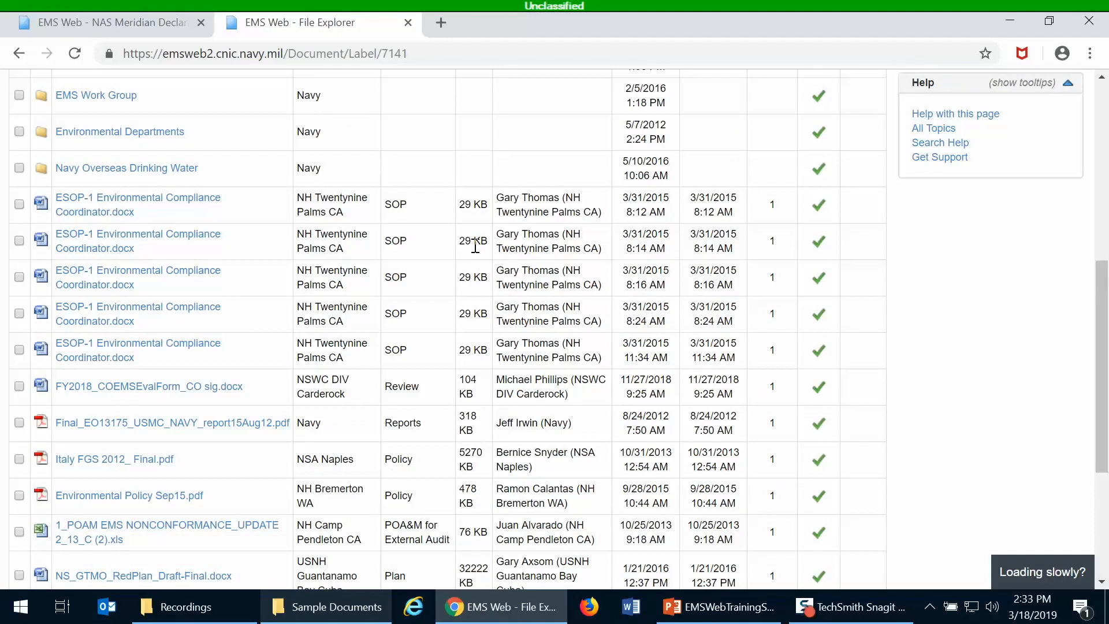
scroll(475, 245, "up", 3)
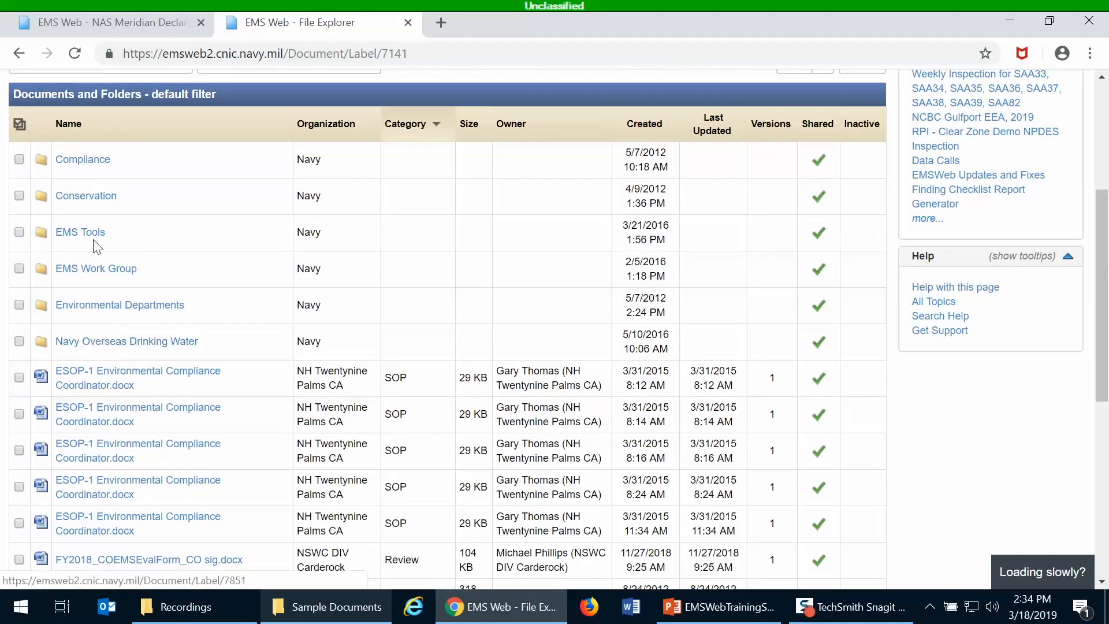
Open the Compliance subfolder of Navy Shared Folders and look through the media folders on its first page.
left_click(97, 166)
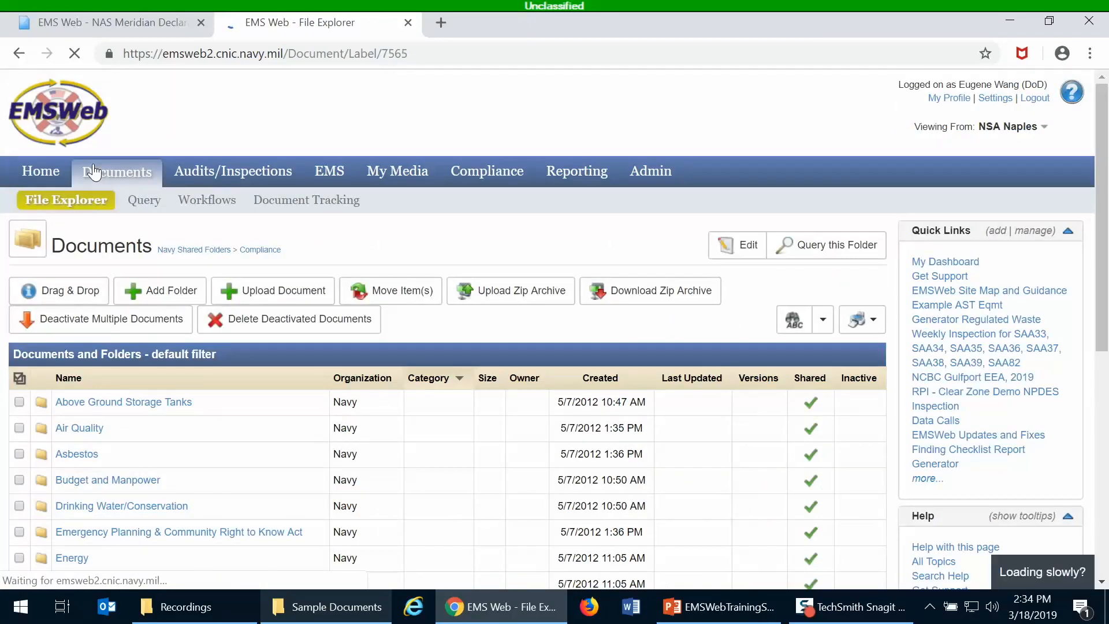
scroll(283, 418, "down", 4)
scroll(282, 413, "up", 3)
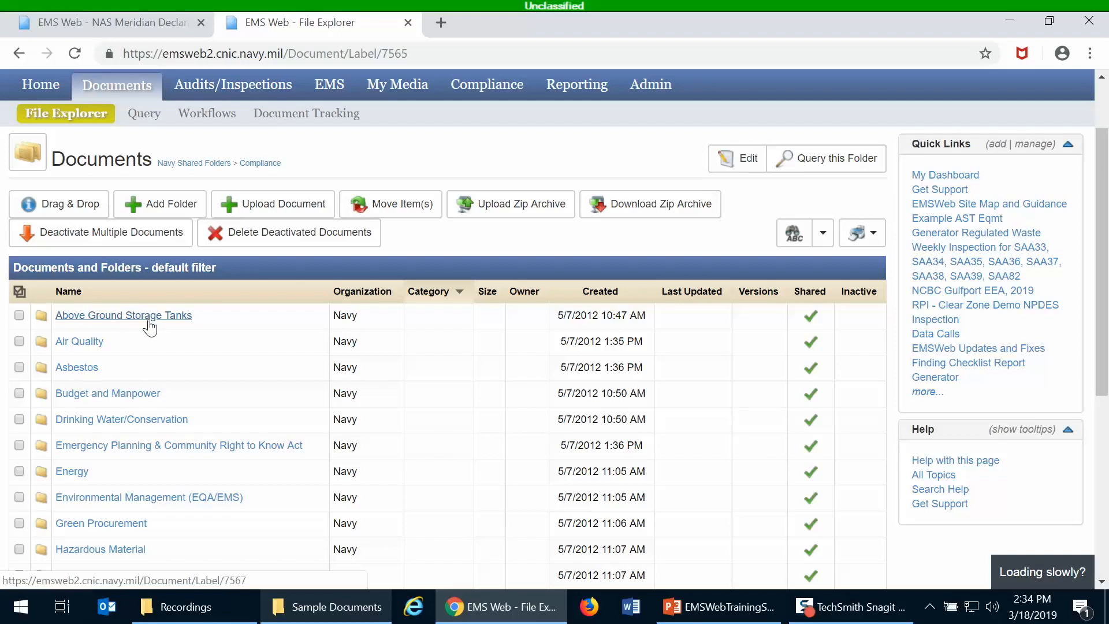
scroll(149, 327, "down", 6)
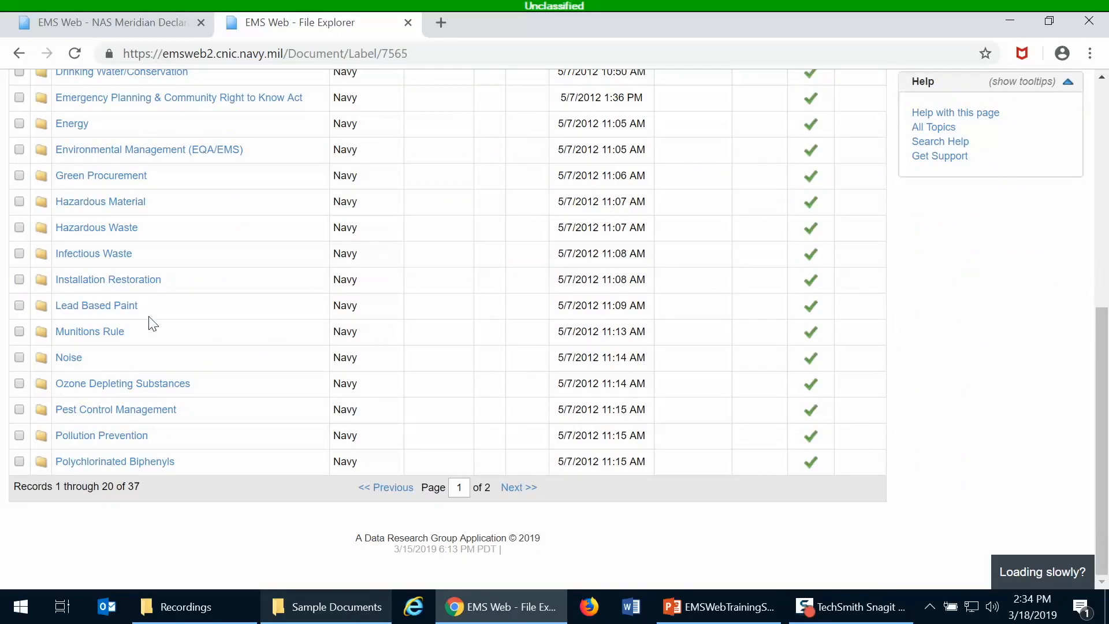
scroll(149, 324, "up", 4)
scroll(148, 298, "up", 2)
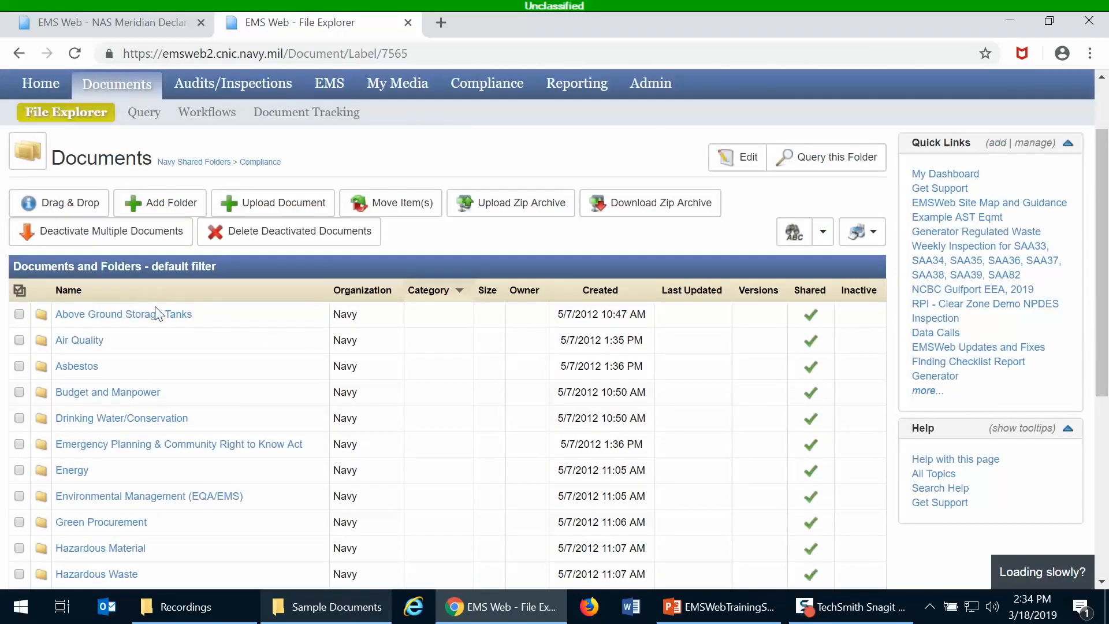
Go back up from the Compliance folder to Navy Shared Folders.
left_click(196, 171)
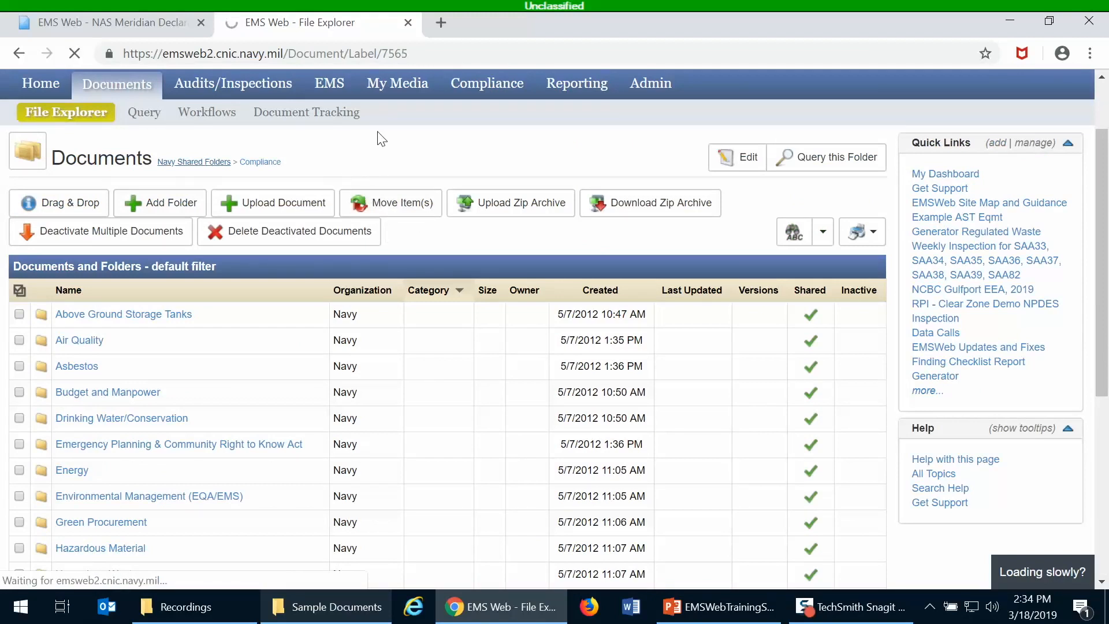
scroll(382, 139, "down", 3)
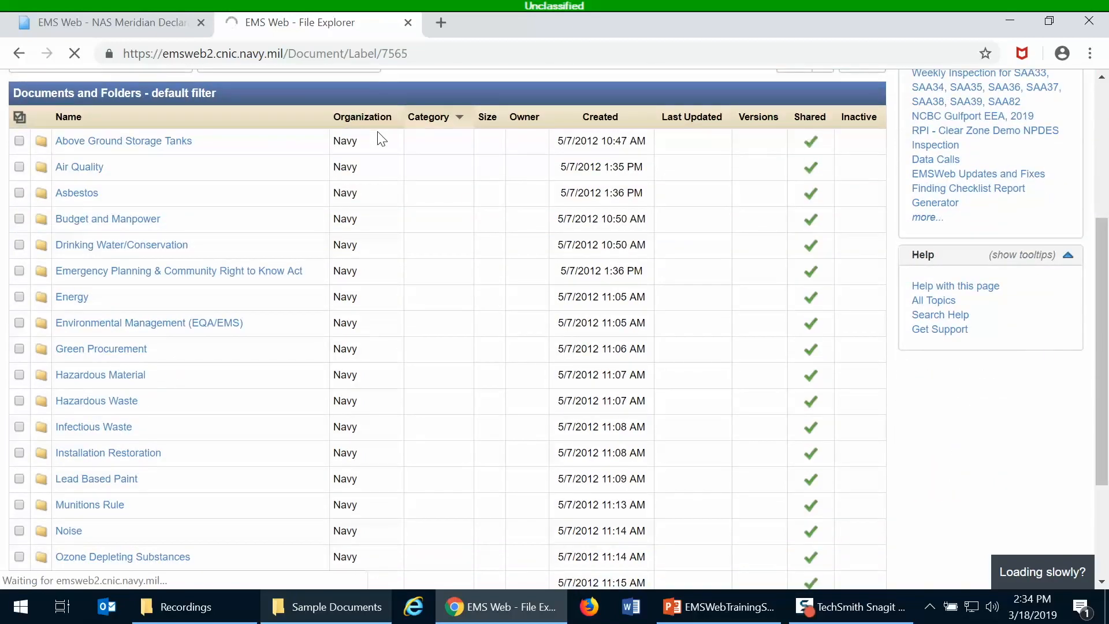
scroll(381, 140, "down", 3)
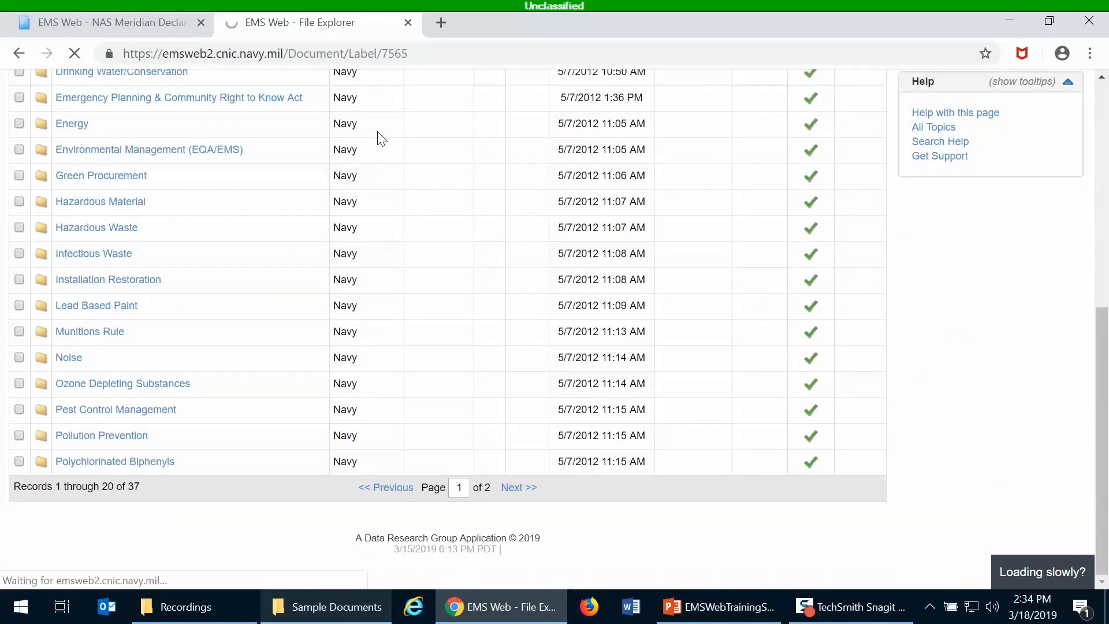
scroll(381, 140, "up", 3)
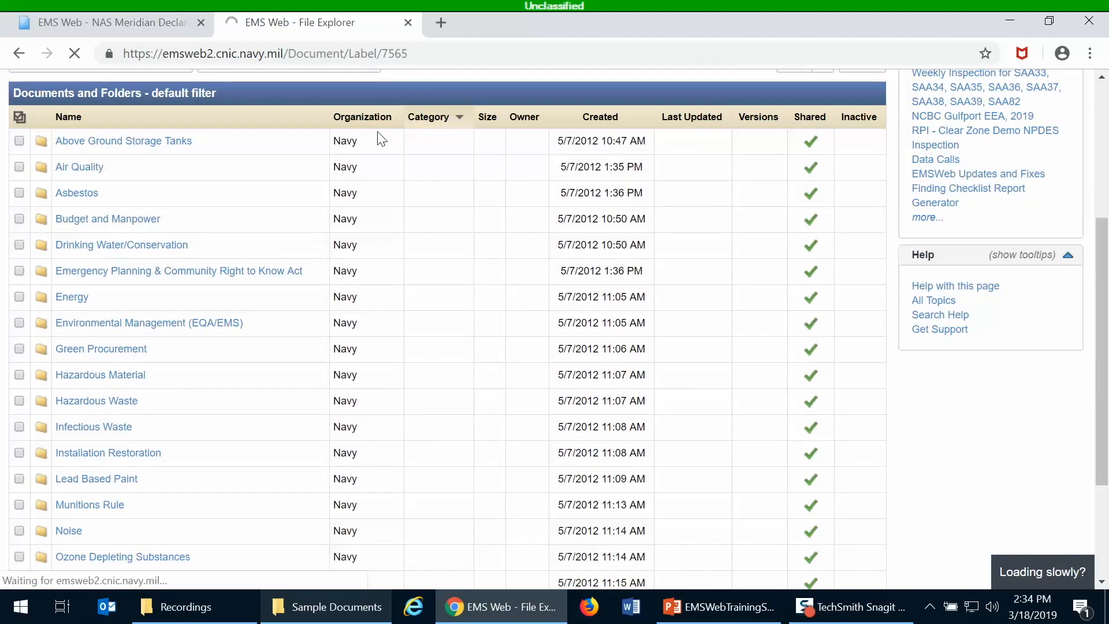
scroll(410, 158, "up", 2)
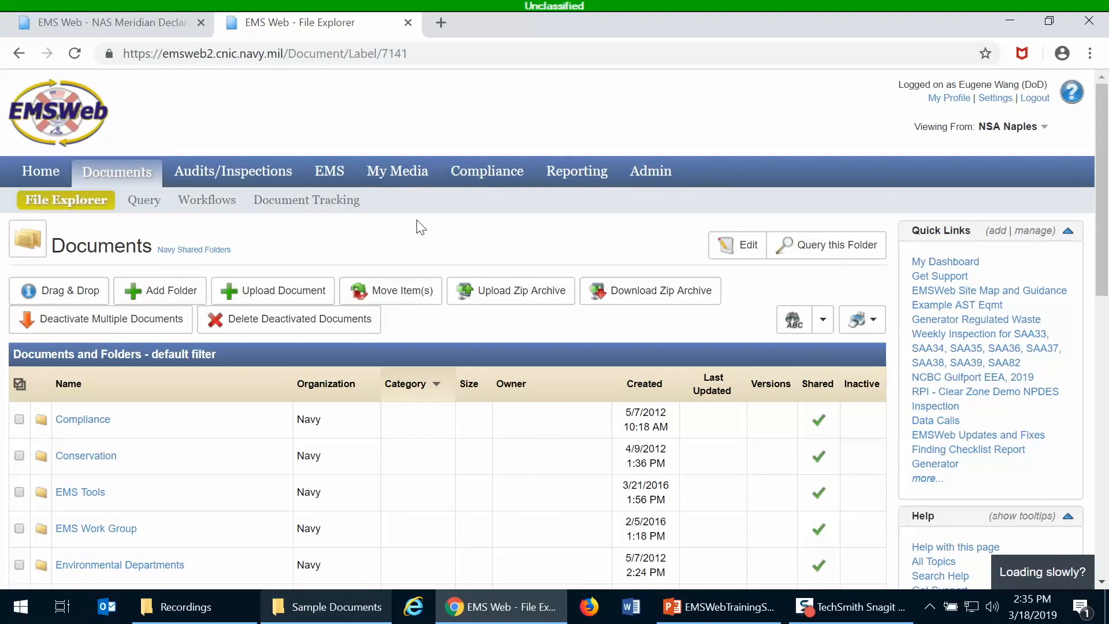
Open the Document Query page for NSA Naples and review the available search criteria.
left_click(148, 207)
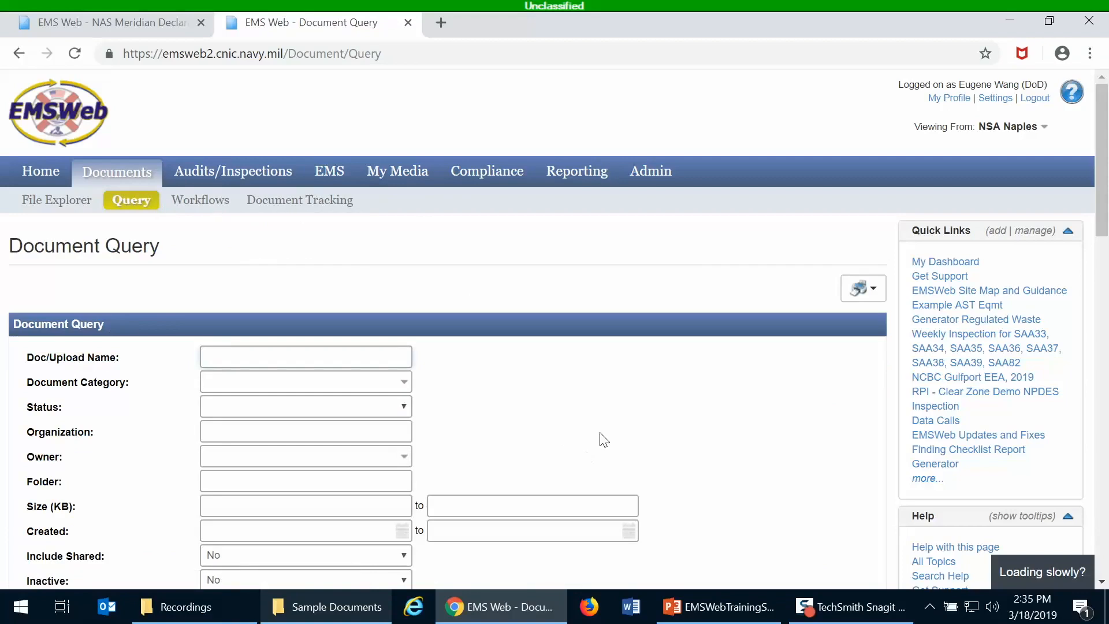
scroll(600, 439, "down", 3)
scroll(599, 439, "down", 1)
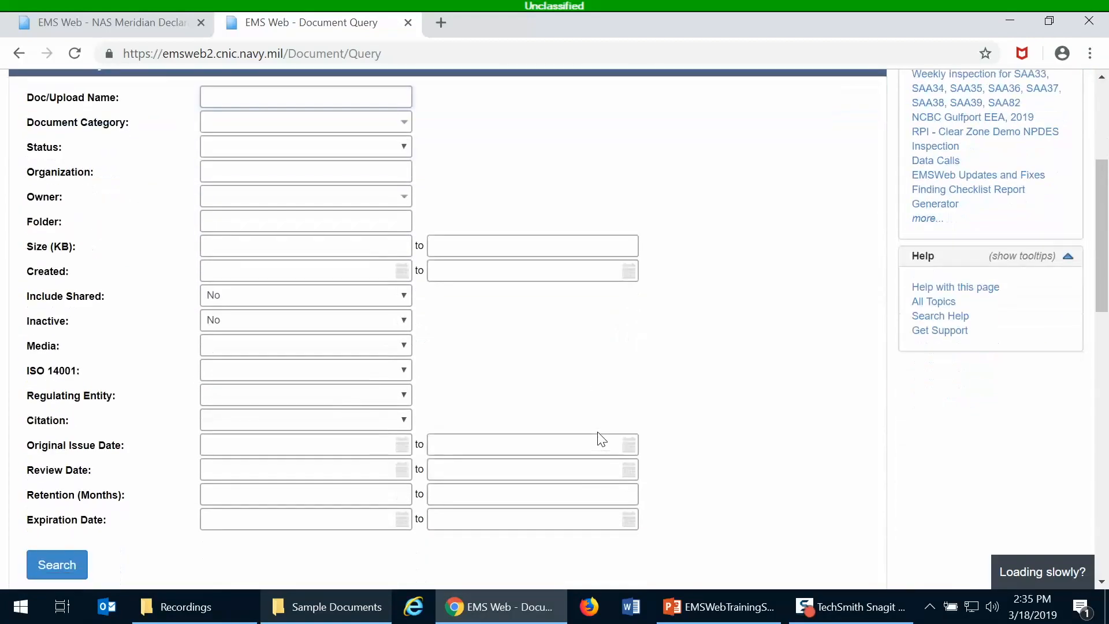
scroll(600, 439, "up", 1)
scroll(601, 438, "up", 1)
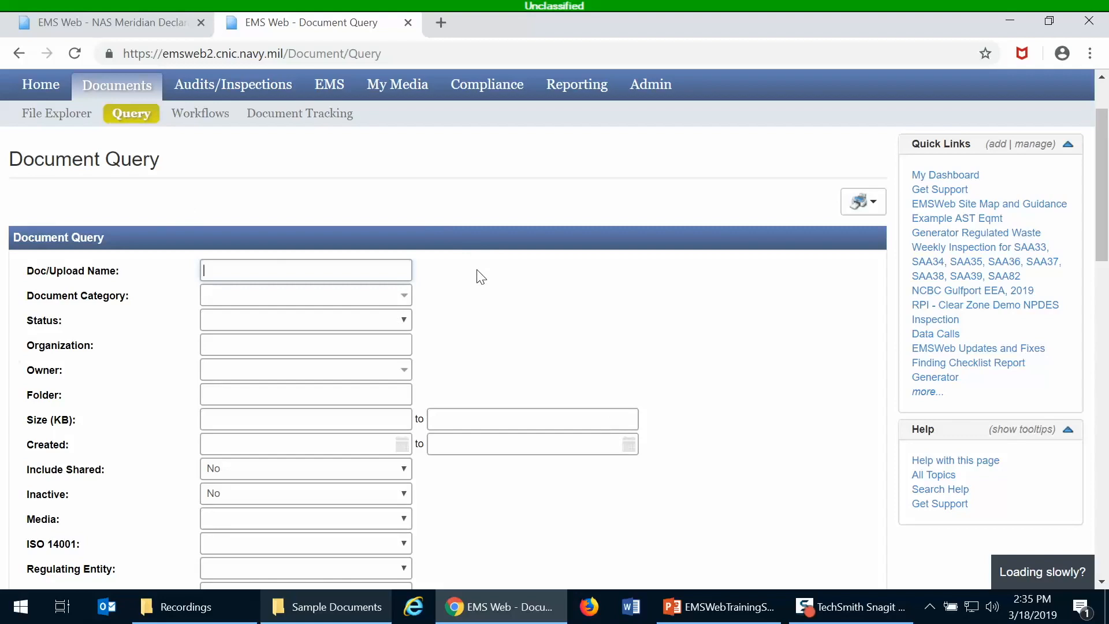
Look through the first page of NSA Naples documents listed below the unfiltered document query.
scroll(478, 275, "down", 5)
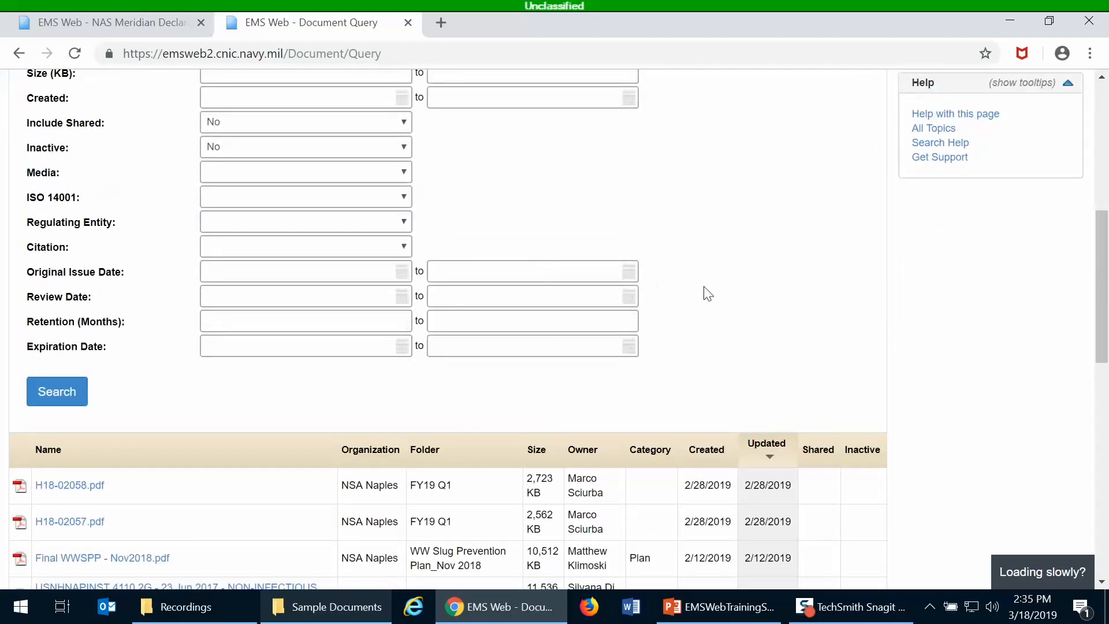
scroll(705, 292, "down", 4)
scroll(707, 305, "down", 7)
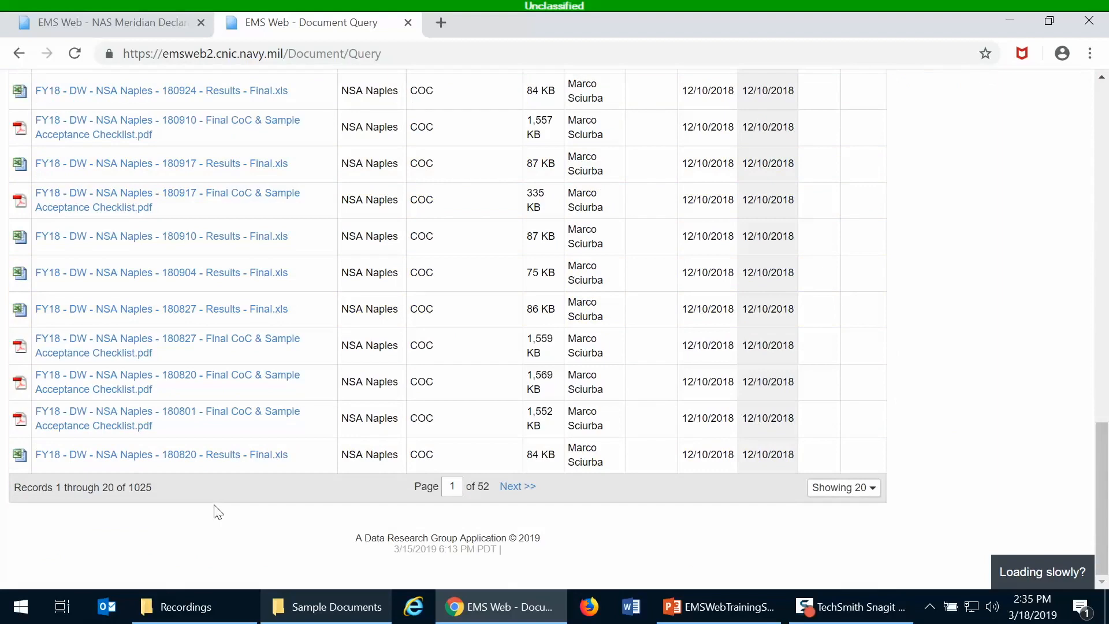
scroll(218, 512, "up", 6)
scroll(218, 511, "down", 6)
scroll(181, 529, "up", 6)
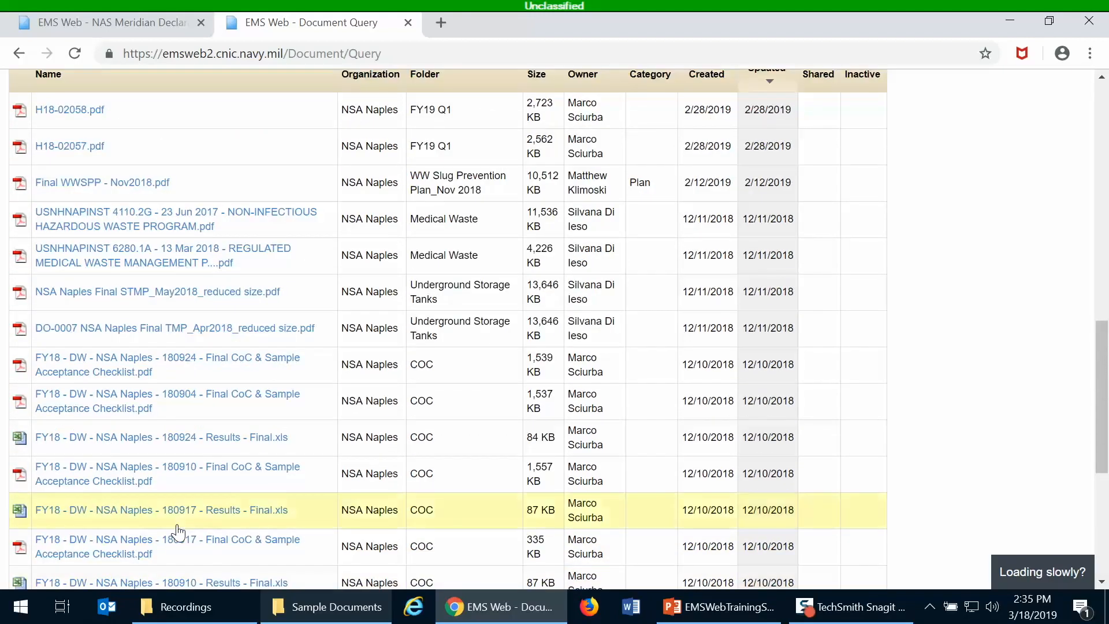
scroll(178, 531, "up", 2)
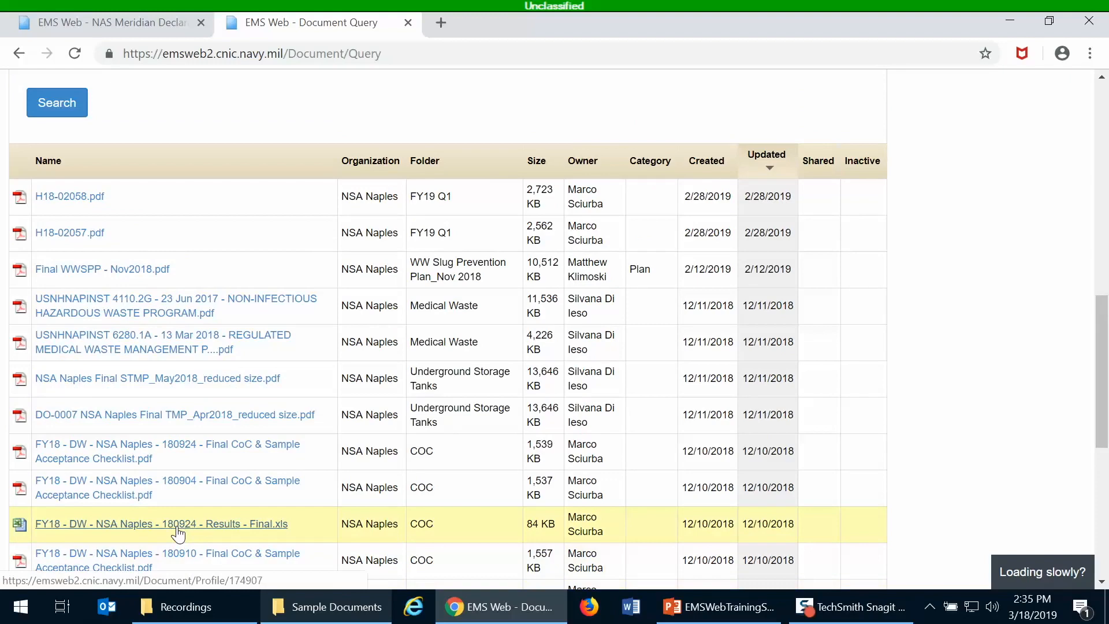
scroll(177, 531, "up", 10)
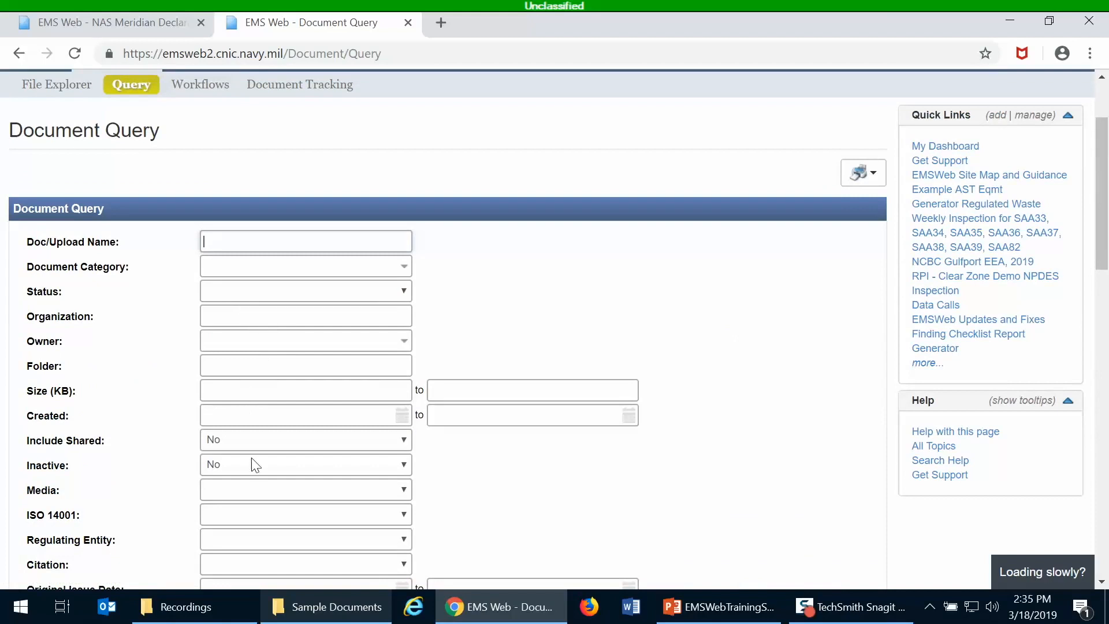
View the Media options in the document query and leave the criterion blank.
scroll(252, 462, "down", 3)
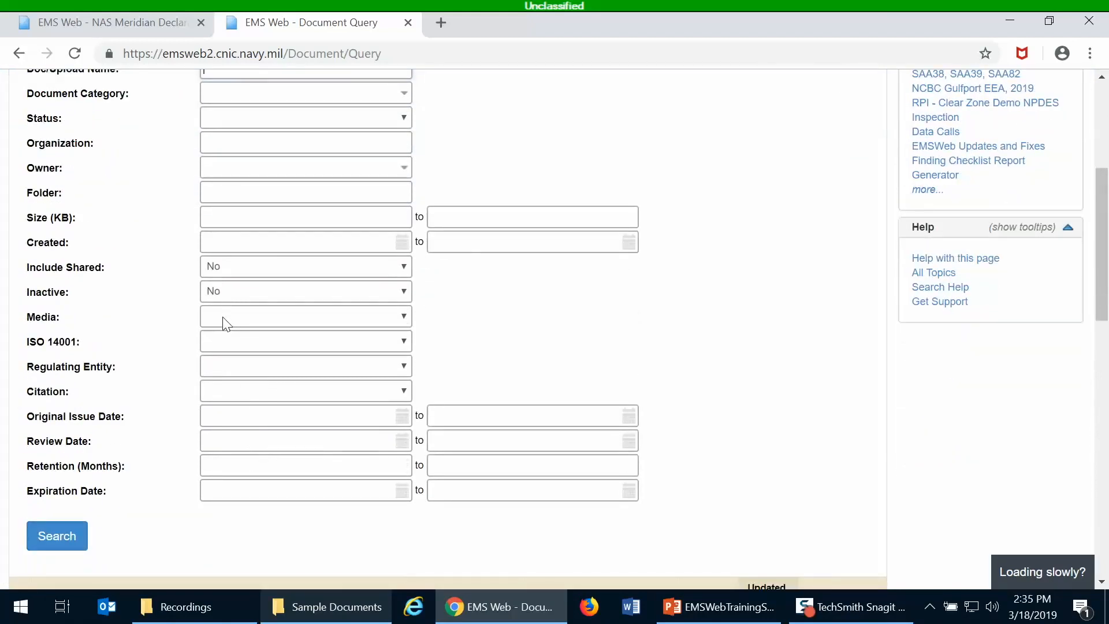
left_click(226, 316)
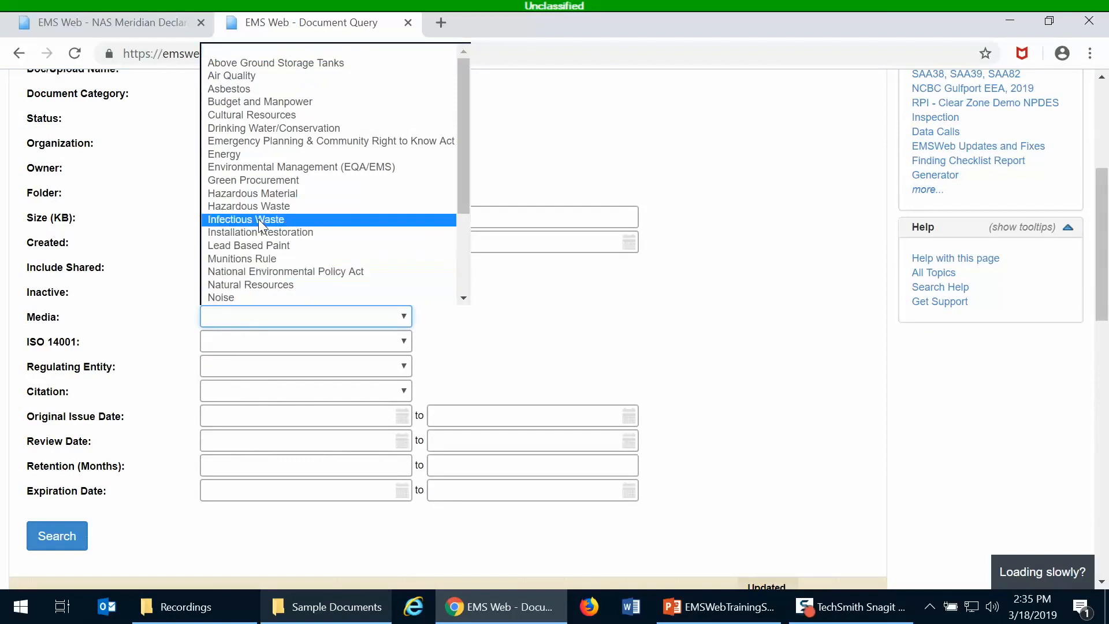
left_click(618, 352)
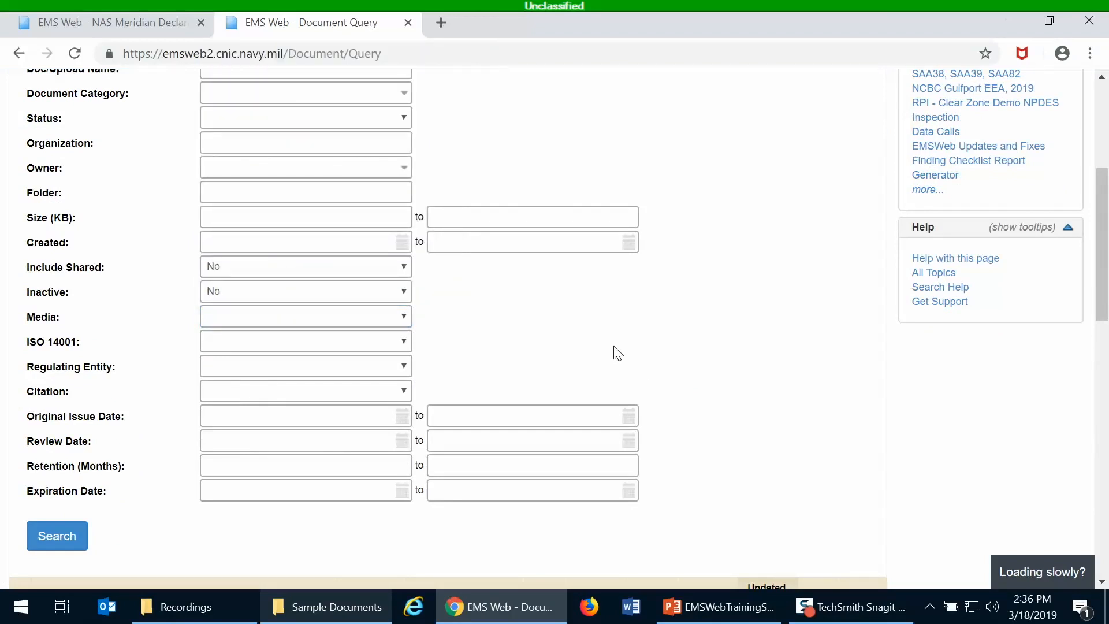
Search the NSA Naples documents for the document name "Conformance".
scroll(617, 352, "up", 2)
left_click(298, 156)
scroll(726, 324, "down", 2)
scroll(728, 323, "up", 2)
type("Conformance")
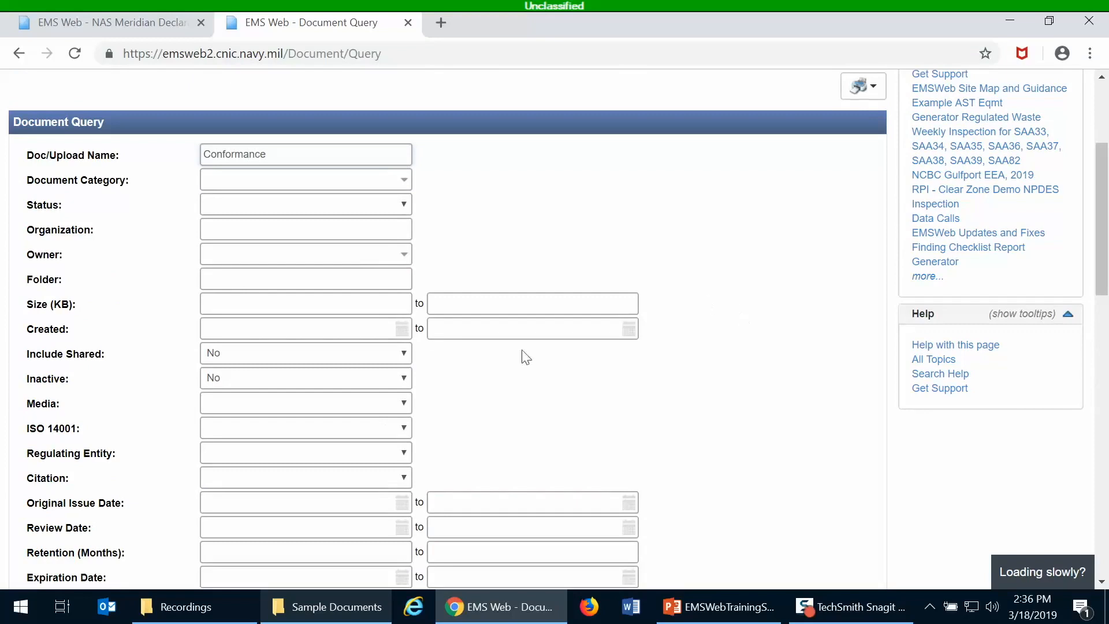
scroll(108, 309, "down", 4)
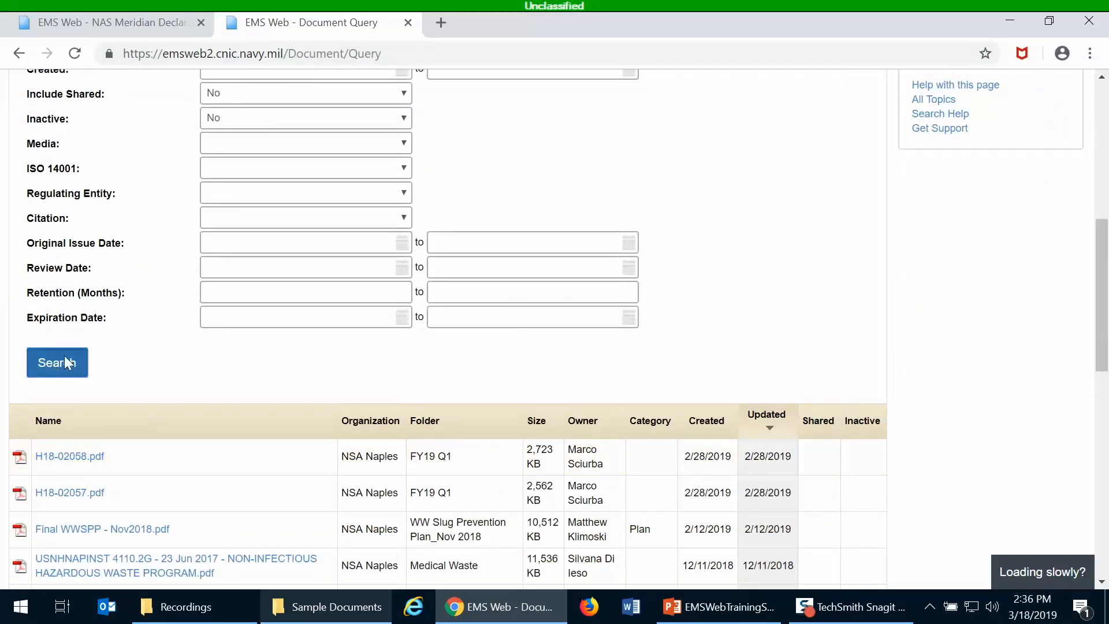
left_click(65, 359)
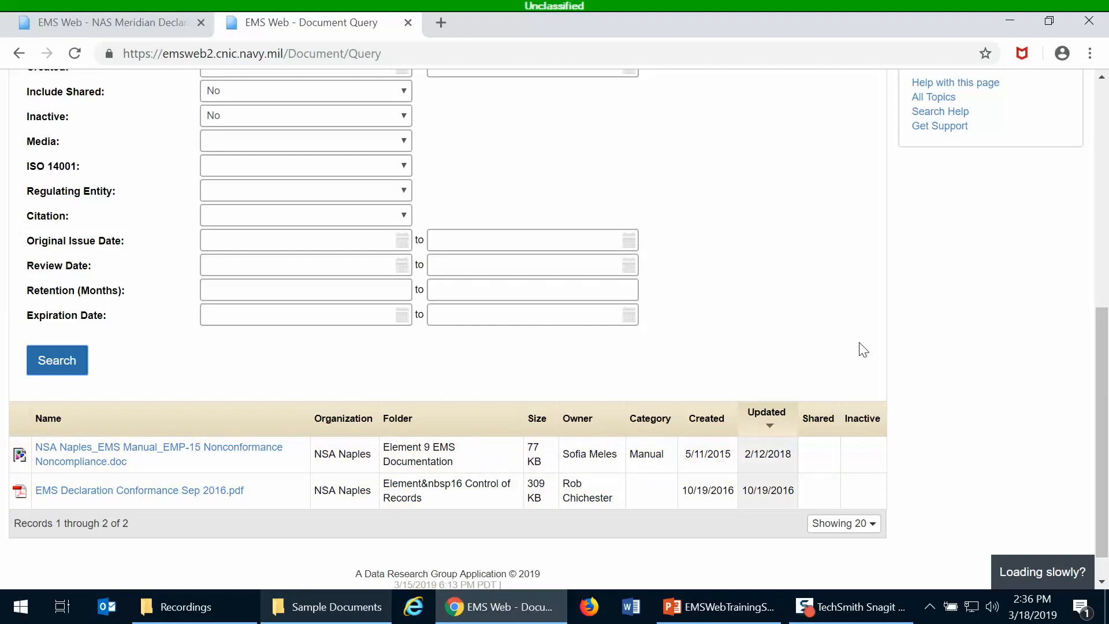
View the Document Category options without choosing one, and review the remaining criteria of the document query.
scroll(863, 350, "up", 5)
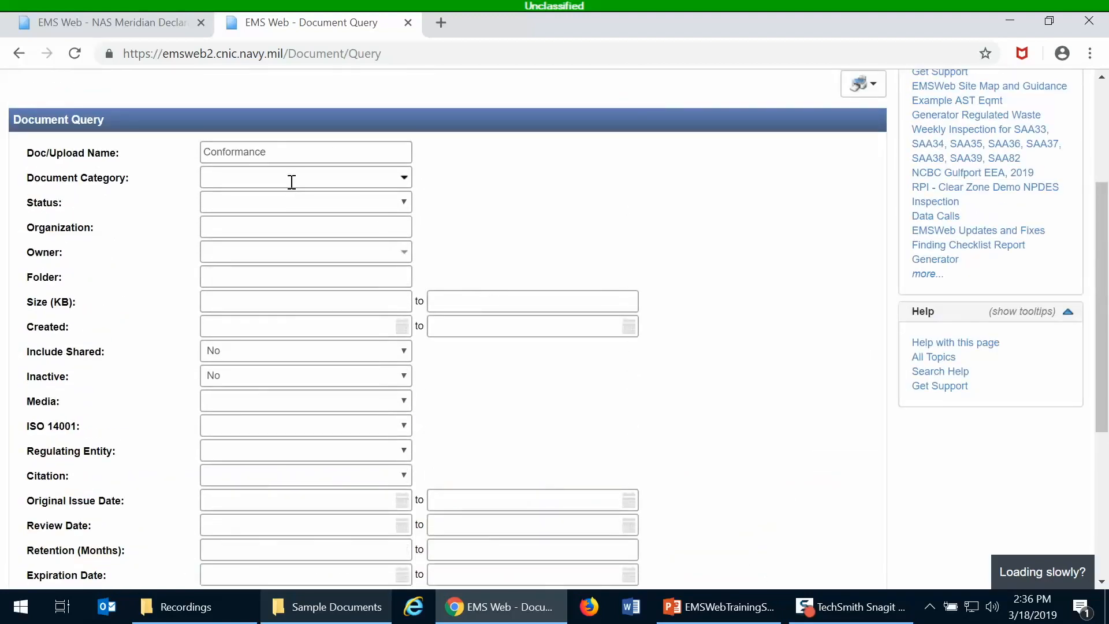
left_click(292, 182)
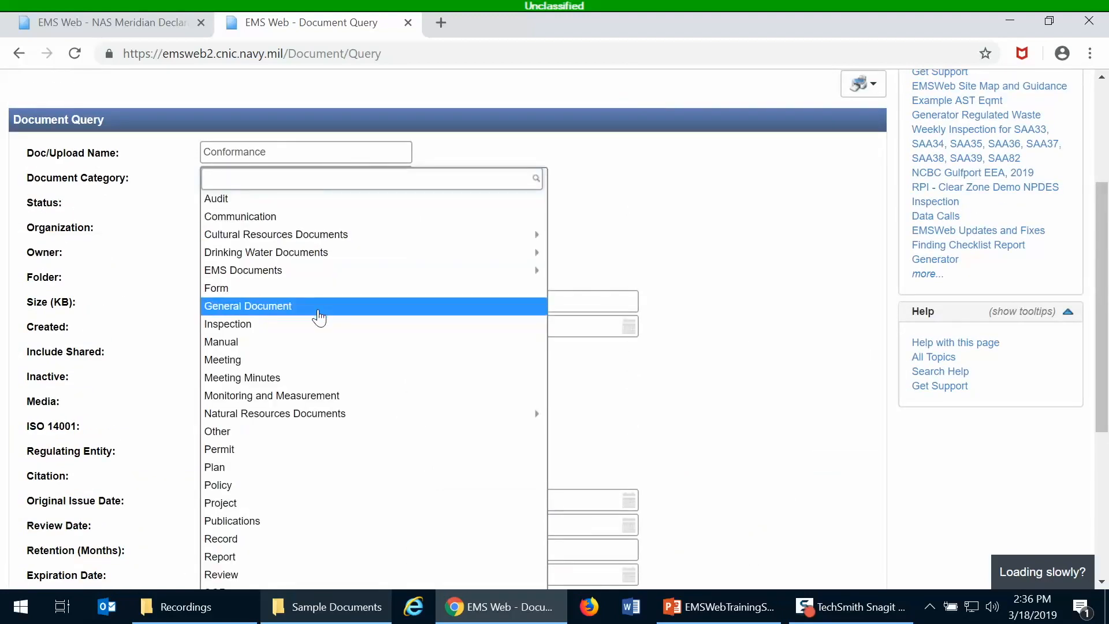
left_click(808, 362)
scroll(805, 359, "down", 3)
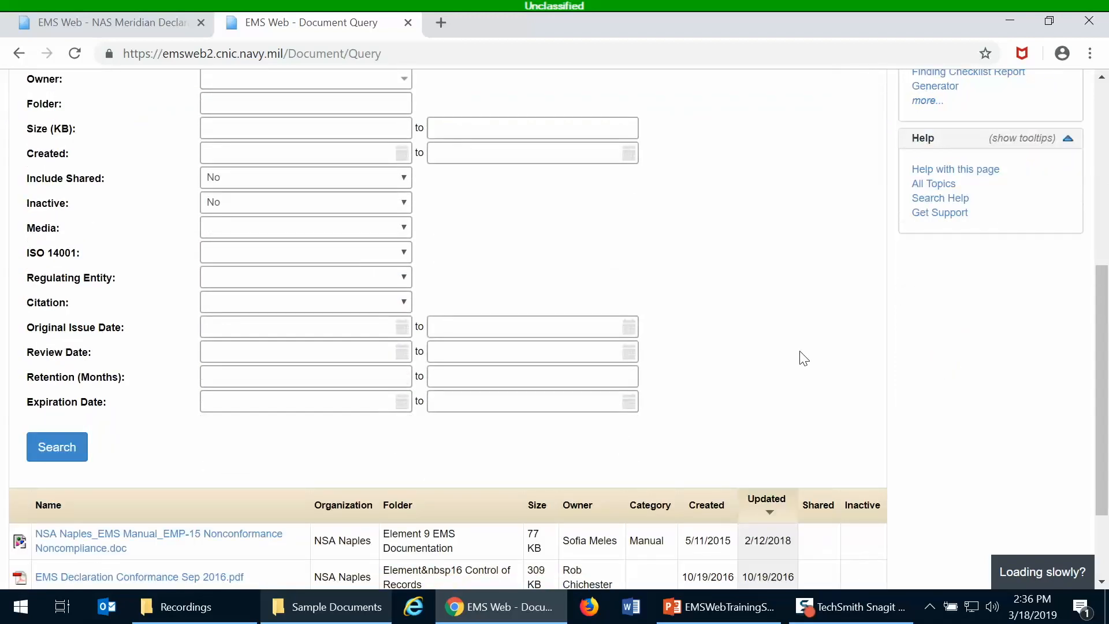
scroll(804, 358, "up", 1)
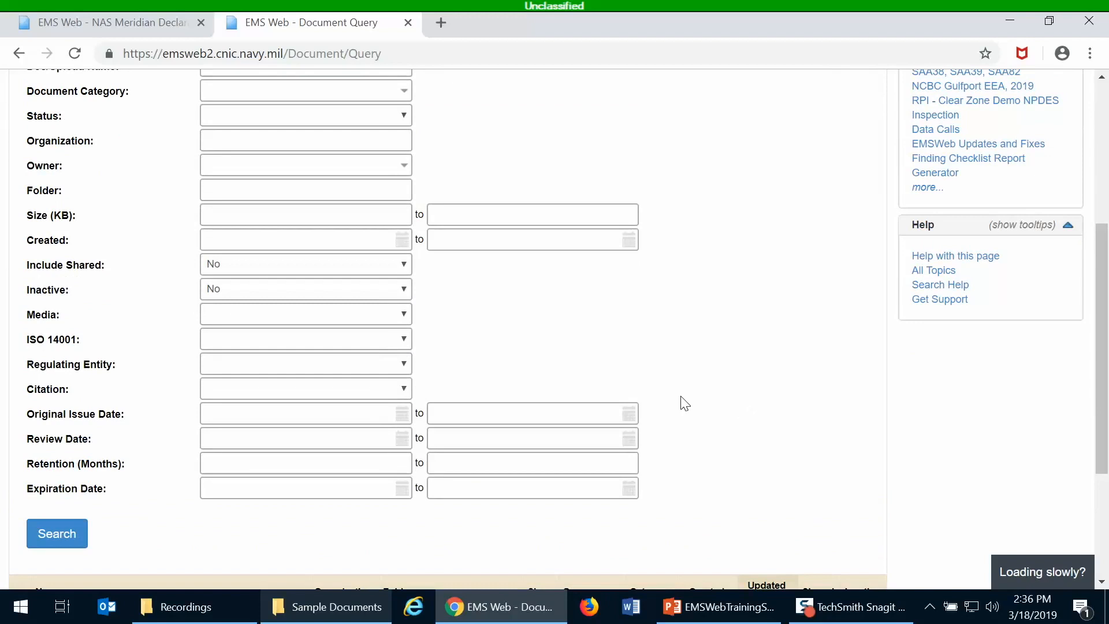
scroll(684, 400, "up", 1)
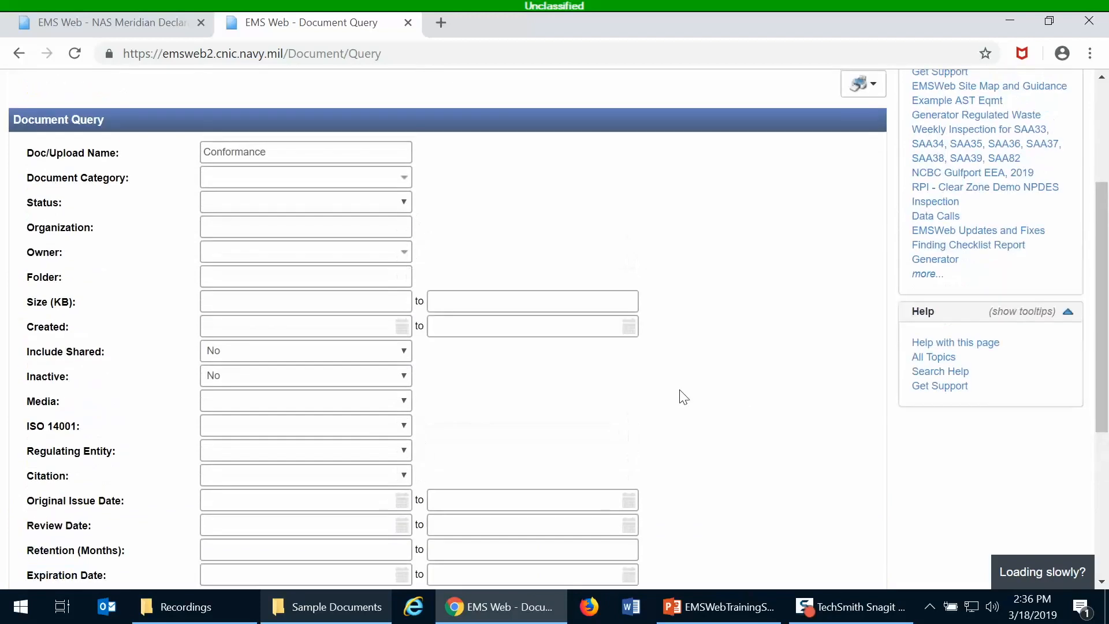
scroll(683, 397, "down", 1)
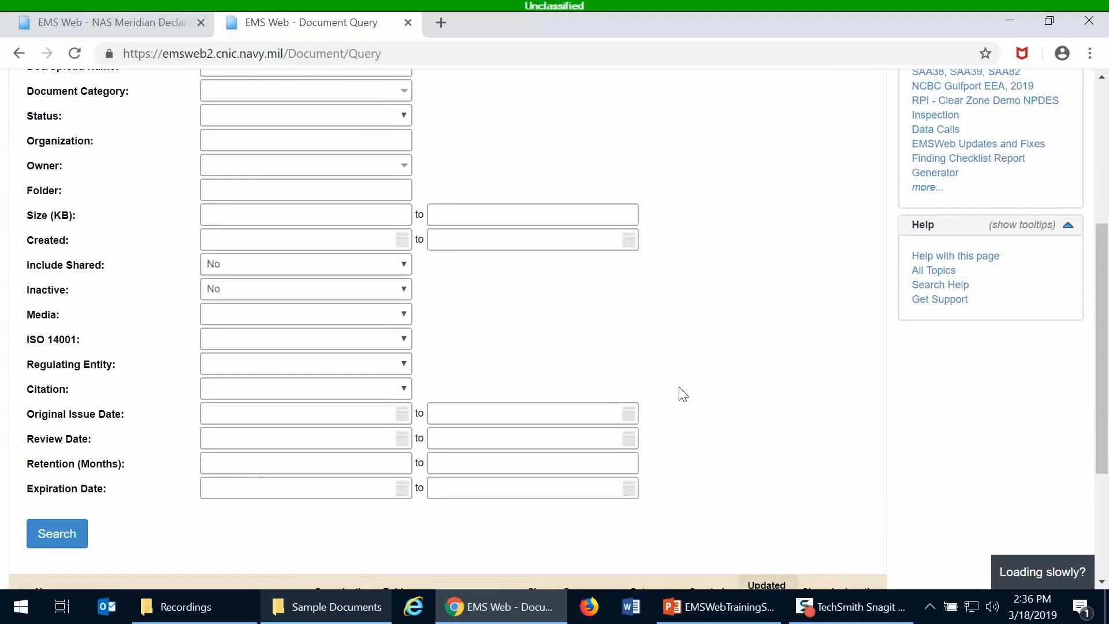
Review the documents found for "Conformance" and reset the document query to blank criteria.
scroll(683, 395, "up", 1)
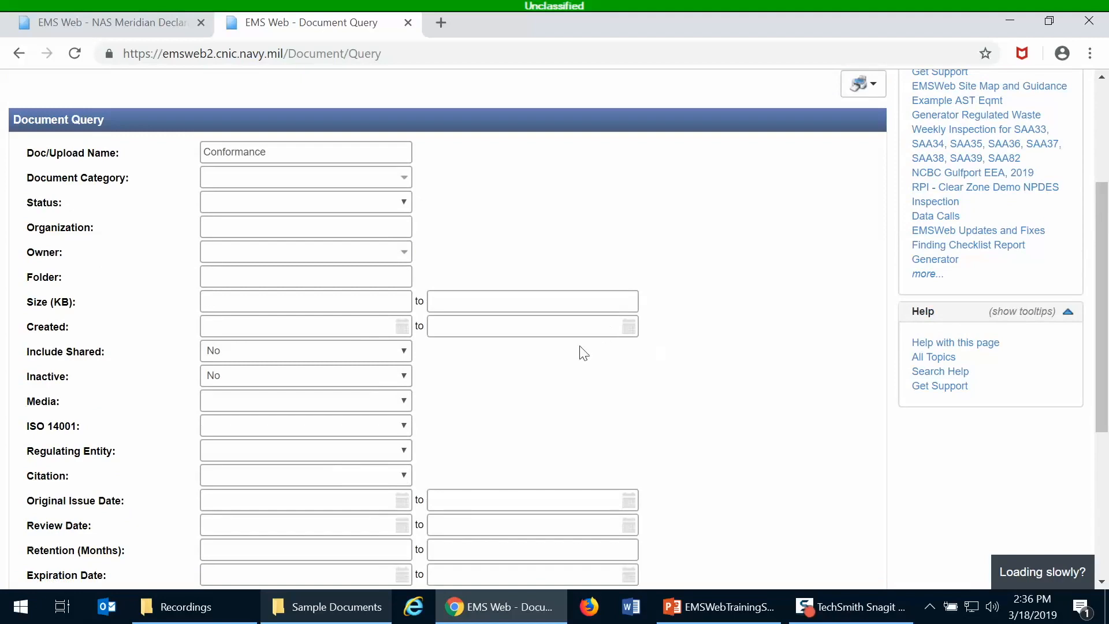
scroll(589, 350, "down", 1)
scroll(593, 341, "down", 3)
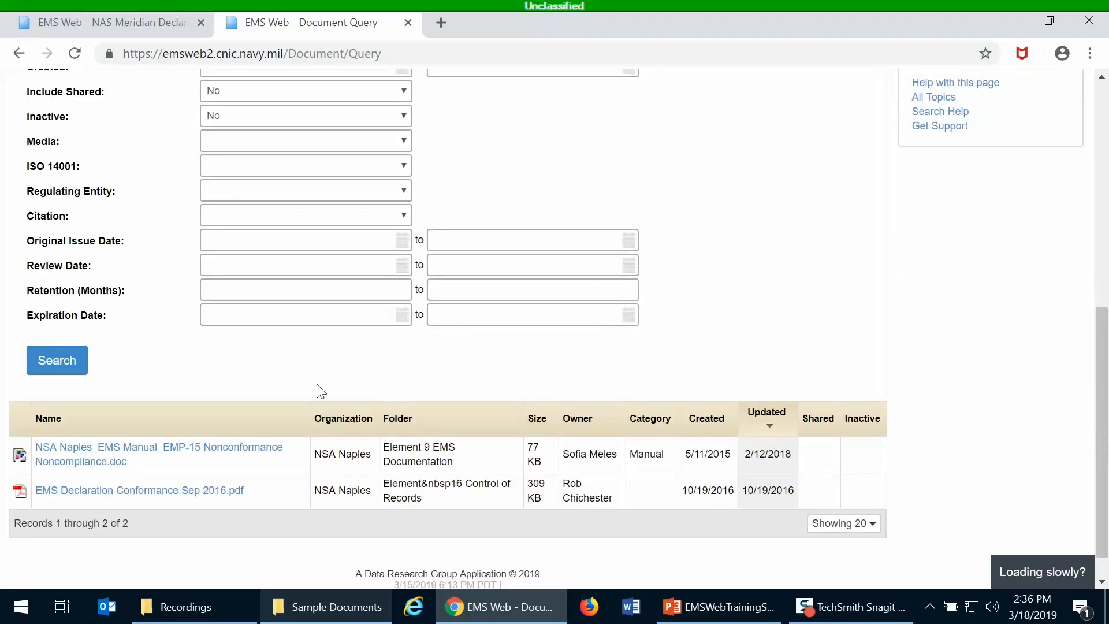
scroll(156, 337, "up", 4)
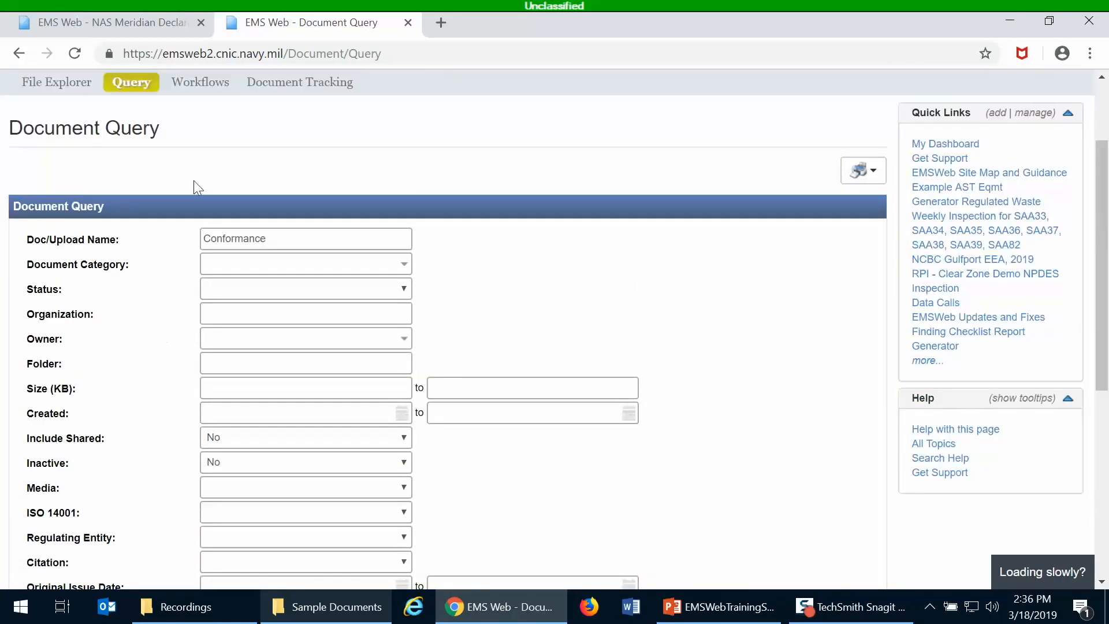
scroll(231, 179, "up", 1)
left_click(131, 168)
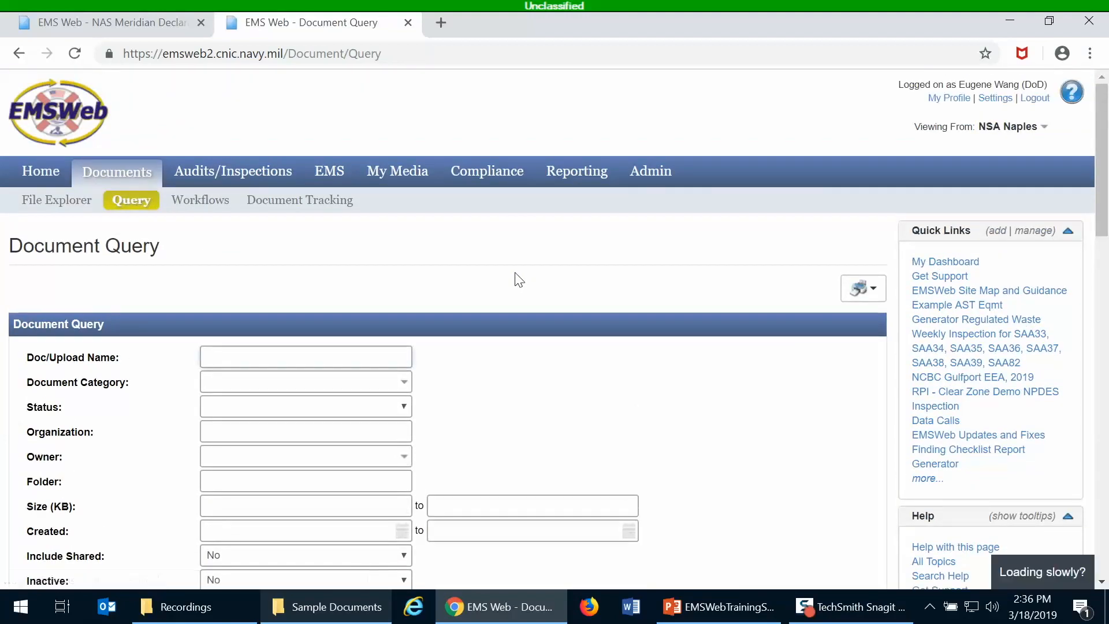
Sort the unfiltered NSA Naples document list by name in ascending order and review it.
scroll(519, 277, "down", 3)
scroll(518, 278, "down", 9)
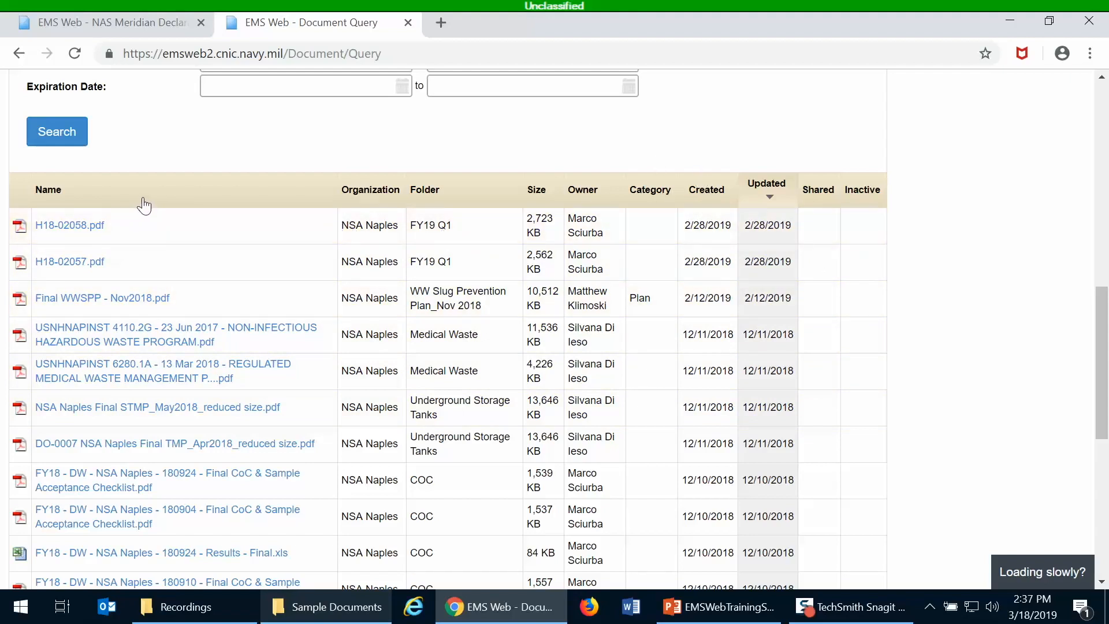
left_click(131, 183)
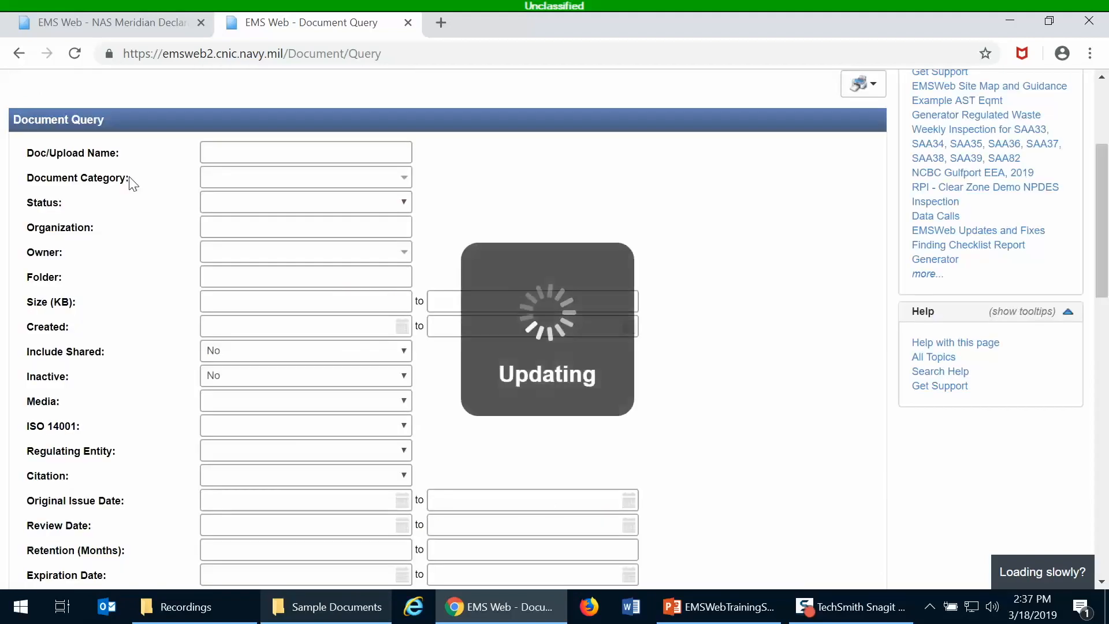
scroll(136, 176, "down", 9)
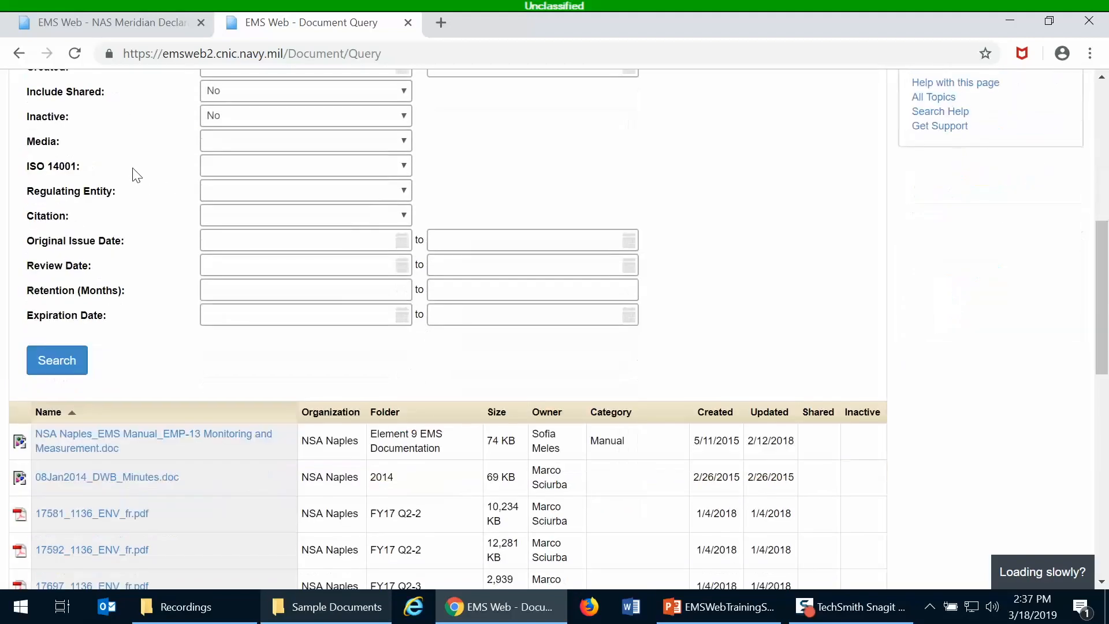
scroll(260, 233, "up", 8)
scroll(260, 232, "up", 3)
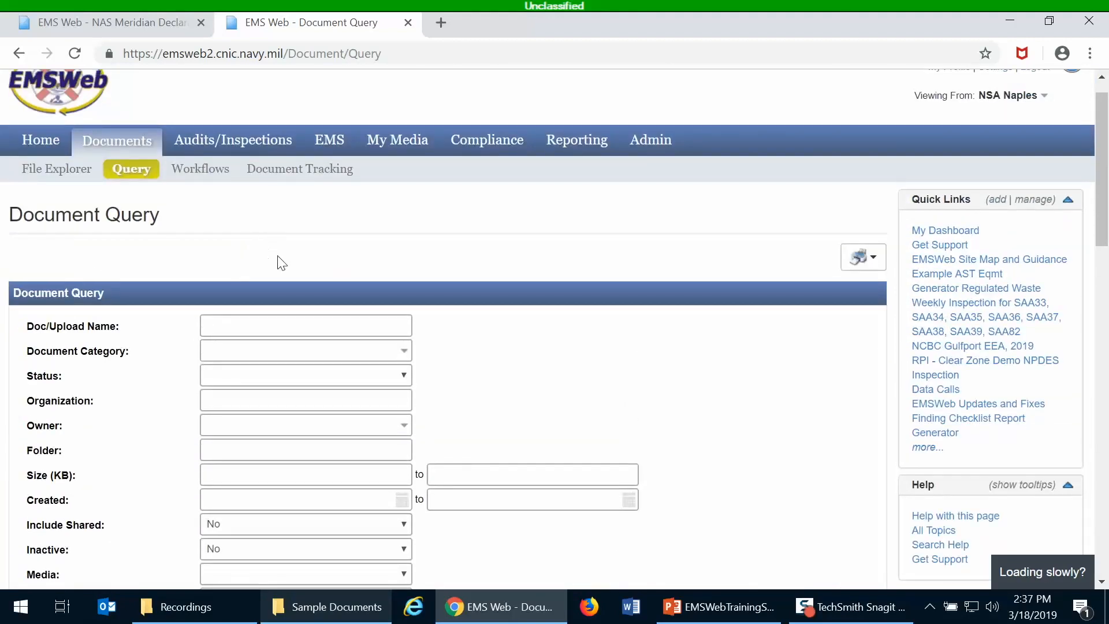
Open the document workflows page and change the viewed organization to Naval Station Atlantis.
left_click(218, 179)
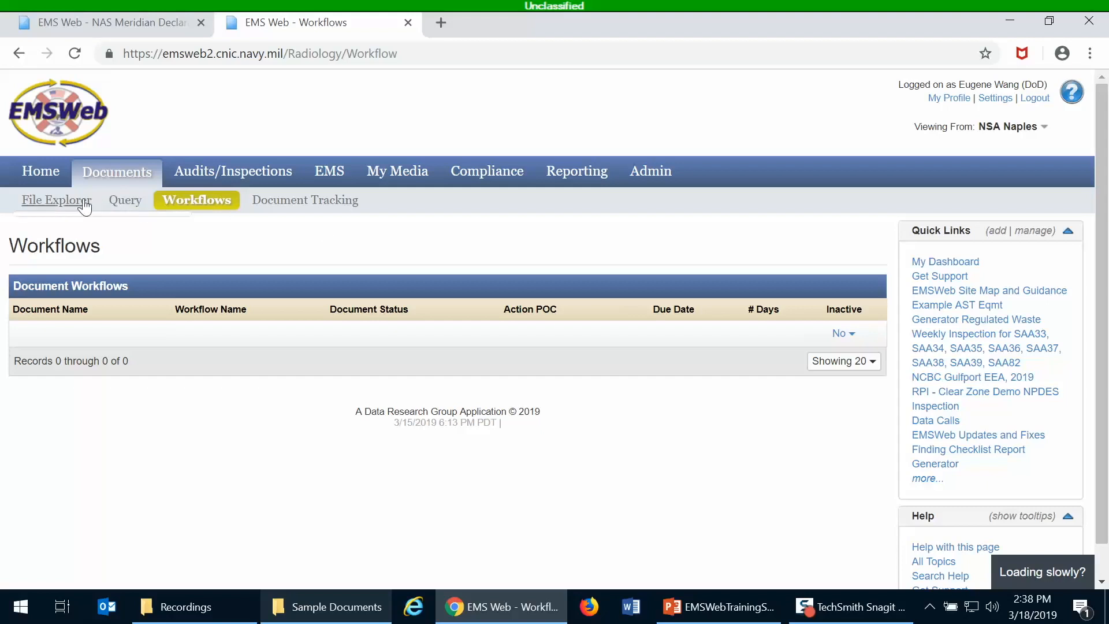
mouse_move(86, 203)
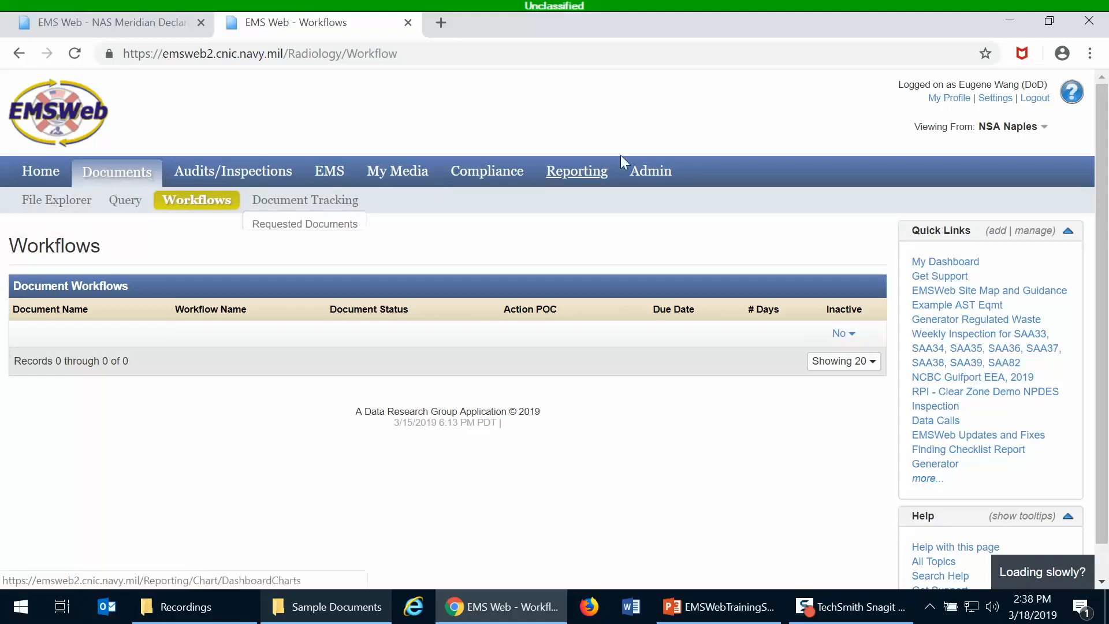
left_click(1010, 129)
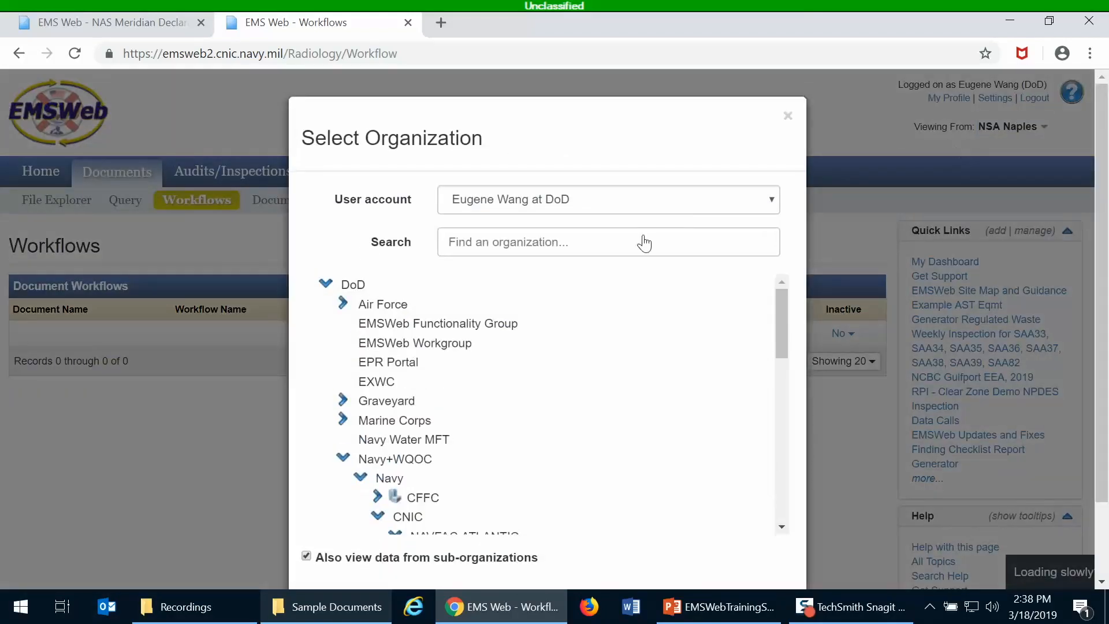
left_click(644, 243)
type("atlantis")
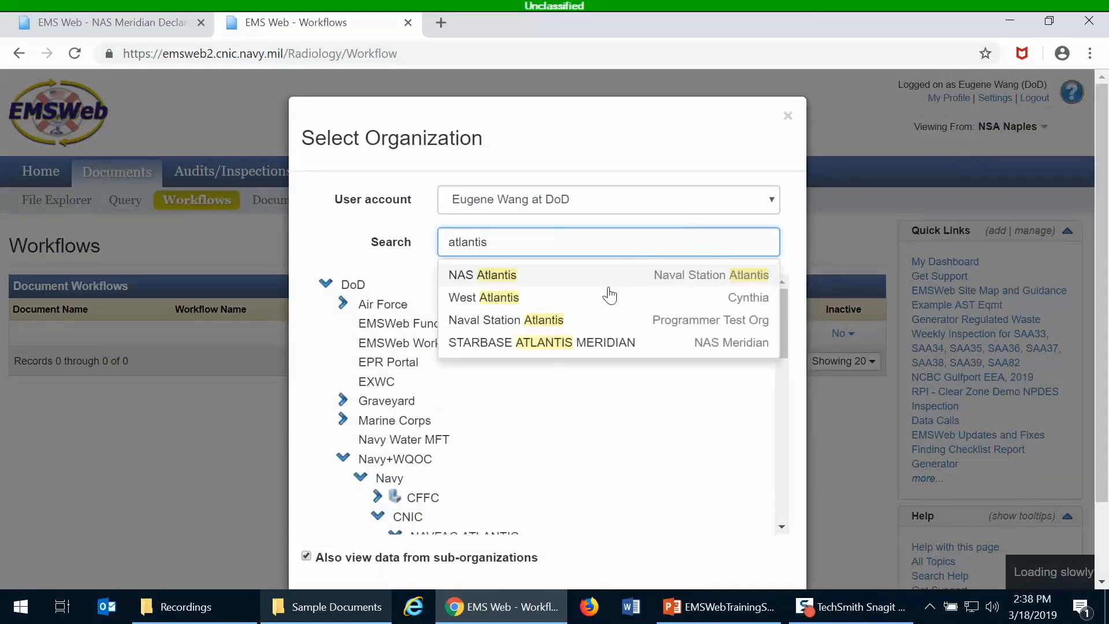
left_click(612, 320)
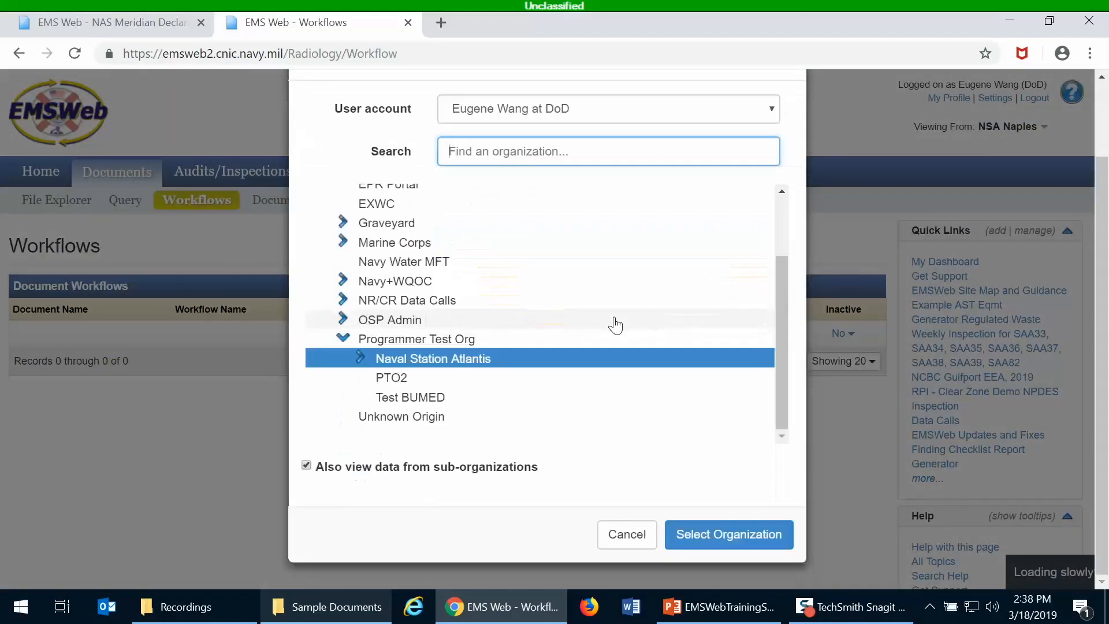
left_click(691, 534)
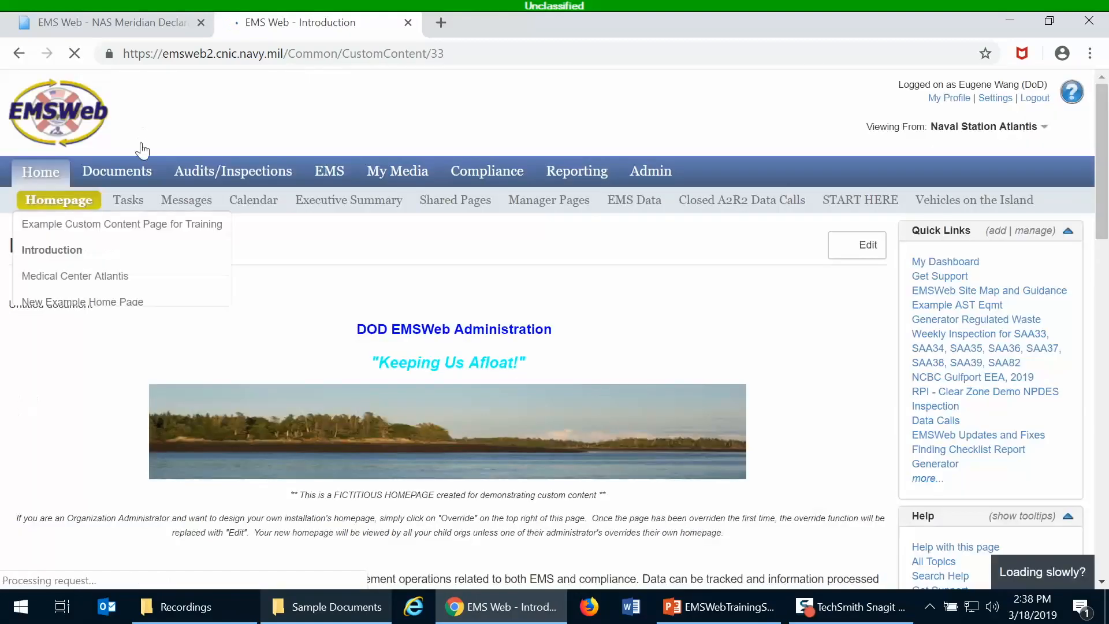
Browse the Naval Station Atlantis documents and open Team Butterfly.doc from the Air folder.
left_click(131, 174)
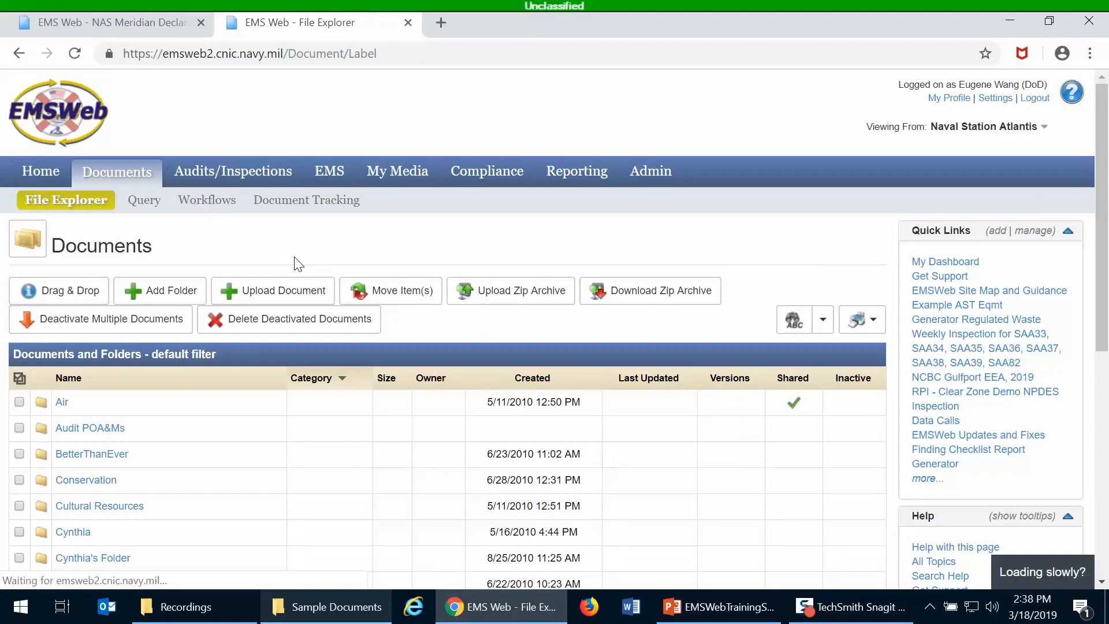
scroll(292, 251, "down", 1)
scroll(292, 253, "down", 7)
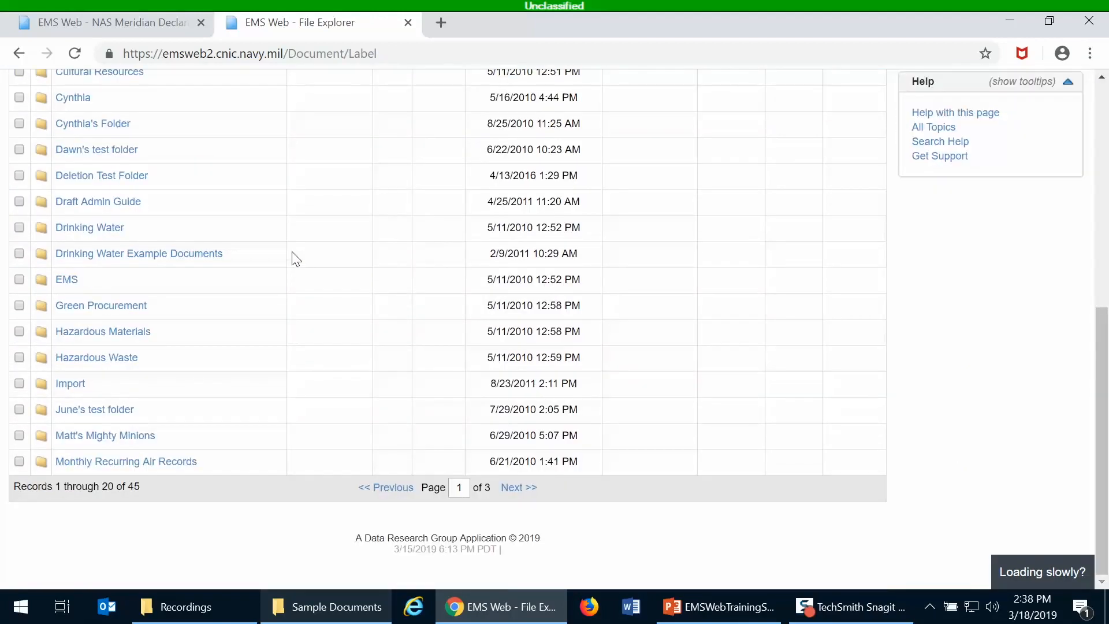
scroll(294, 258, "up", 7)
left_click(62, 230)
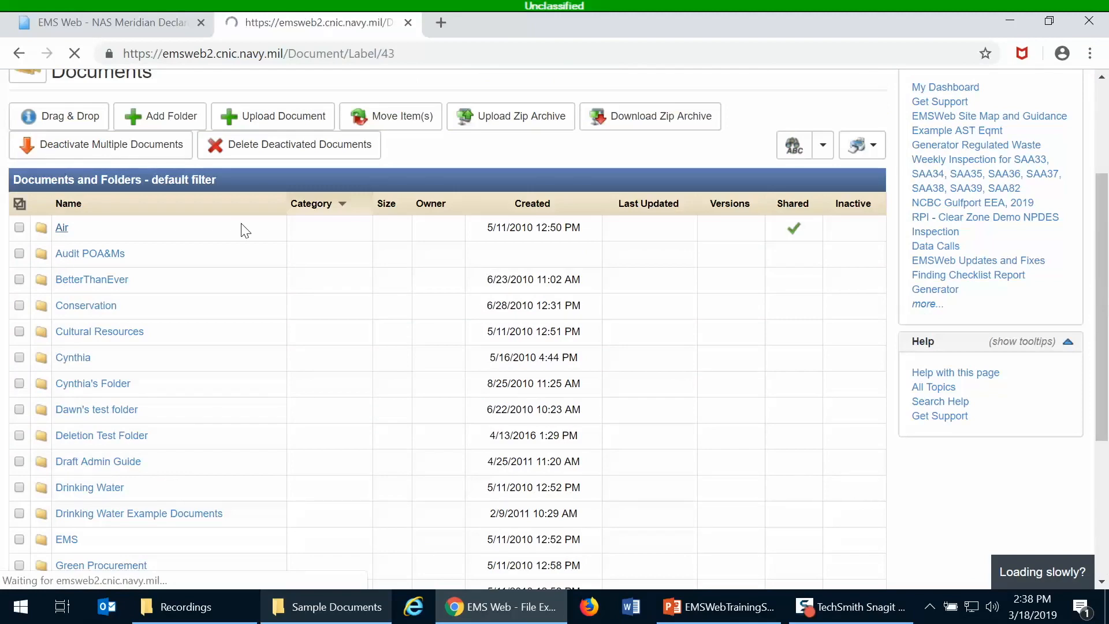
scroll(265, 239, "down", 3)
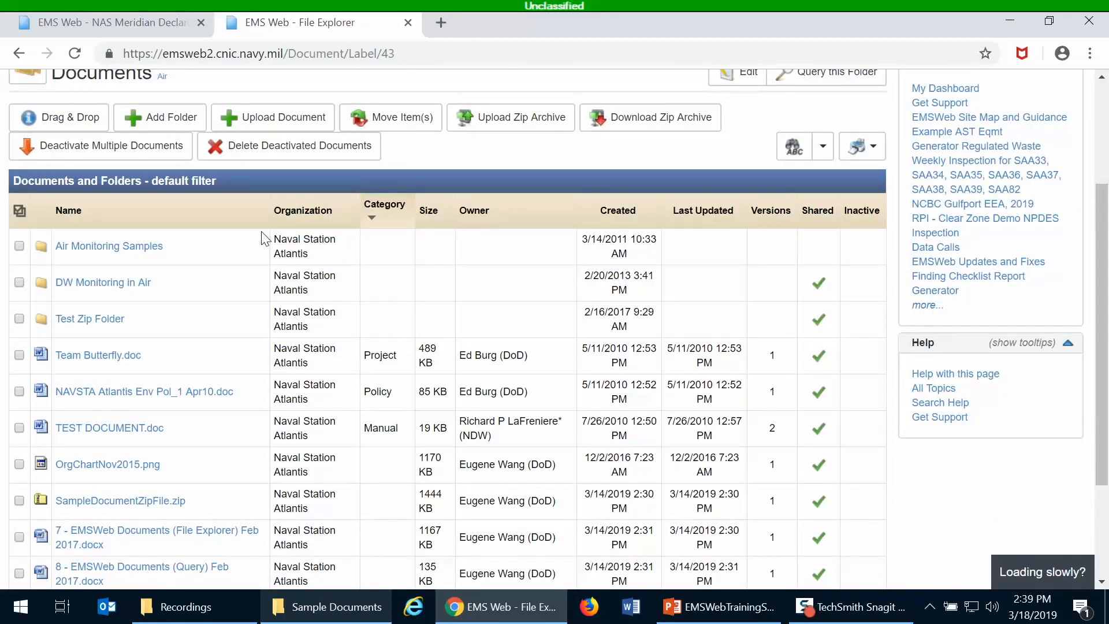
scroll(265, 238, "down", 3)
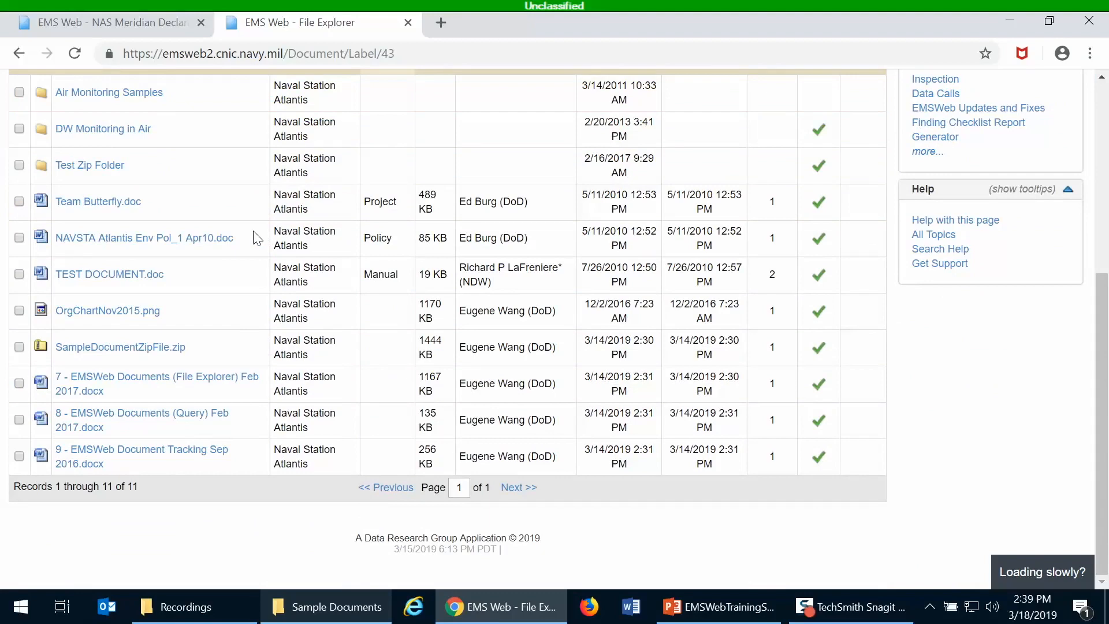
left_click(105, 215)
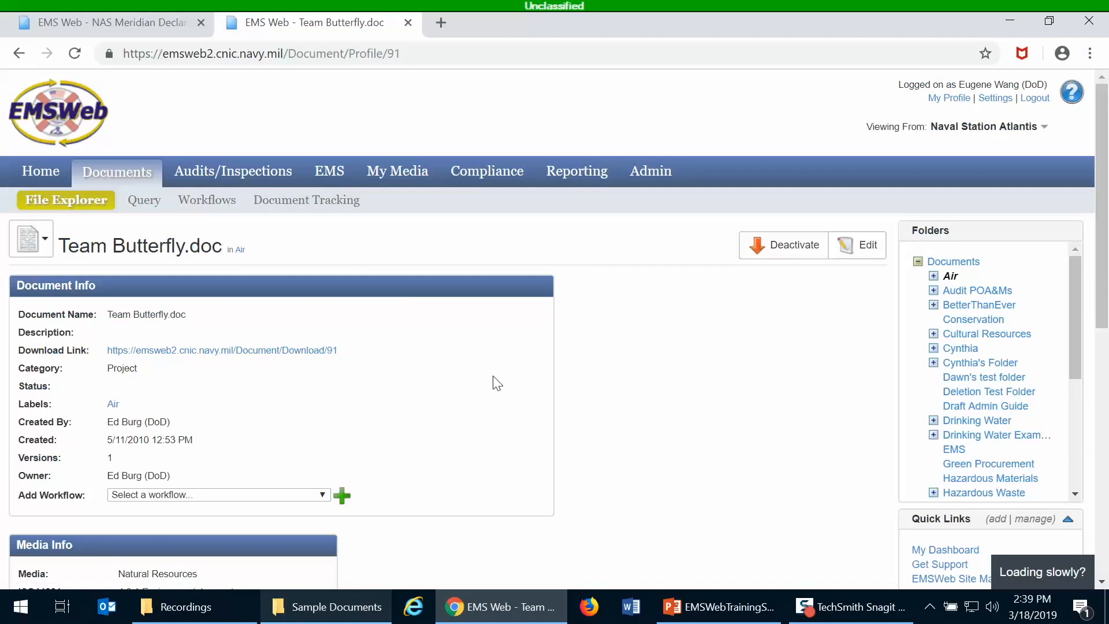
Add the Example Document Review Template workflow to Team Butterfly.doc, keeping its preset name, assignment and due date.
scroll(449, 392, "down", 3)
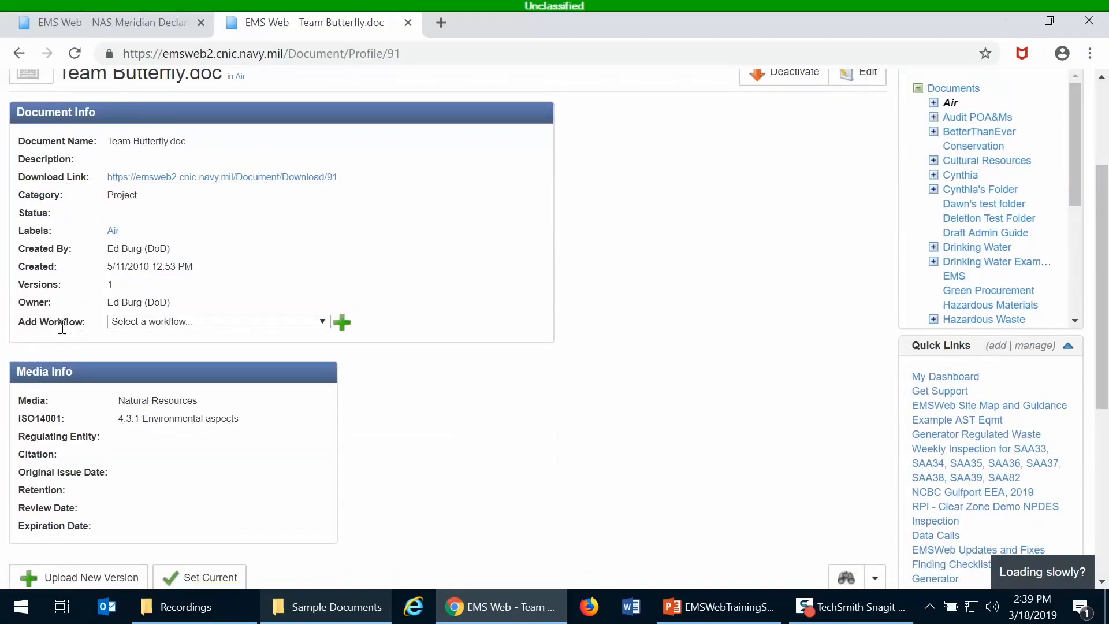
left_click(177, 325)
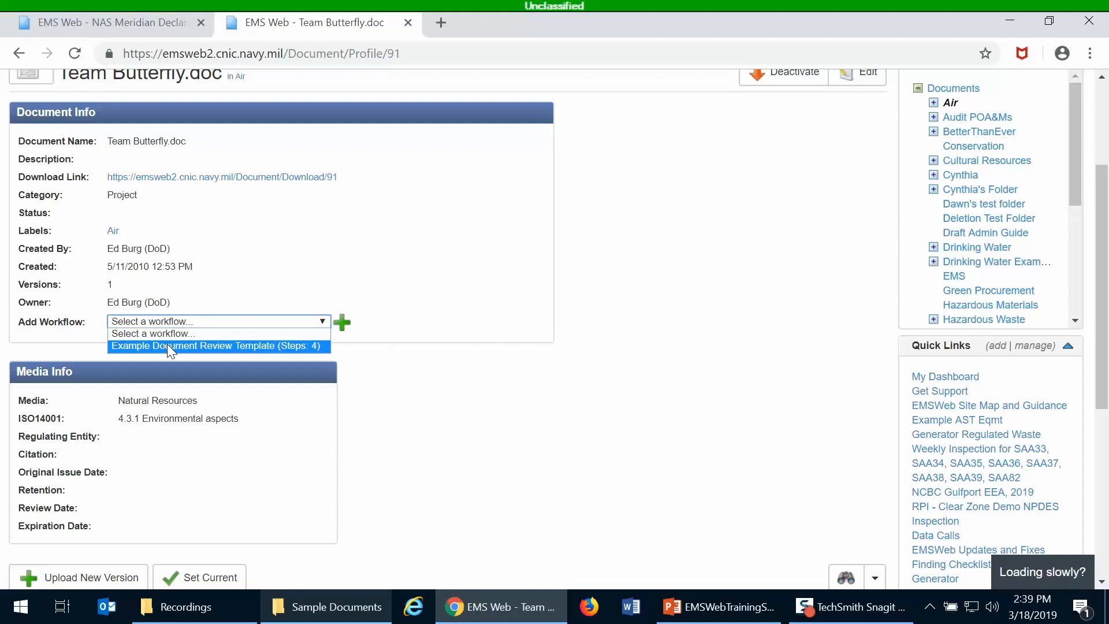
left_click(169, 347)
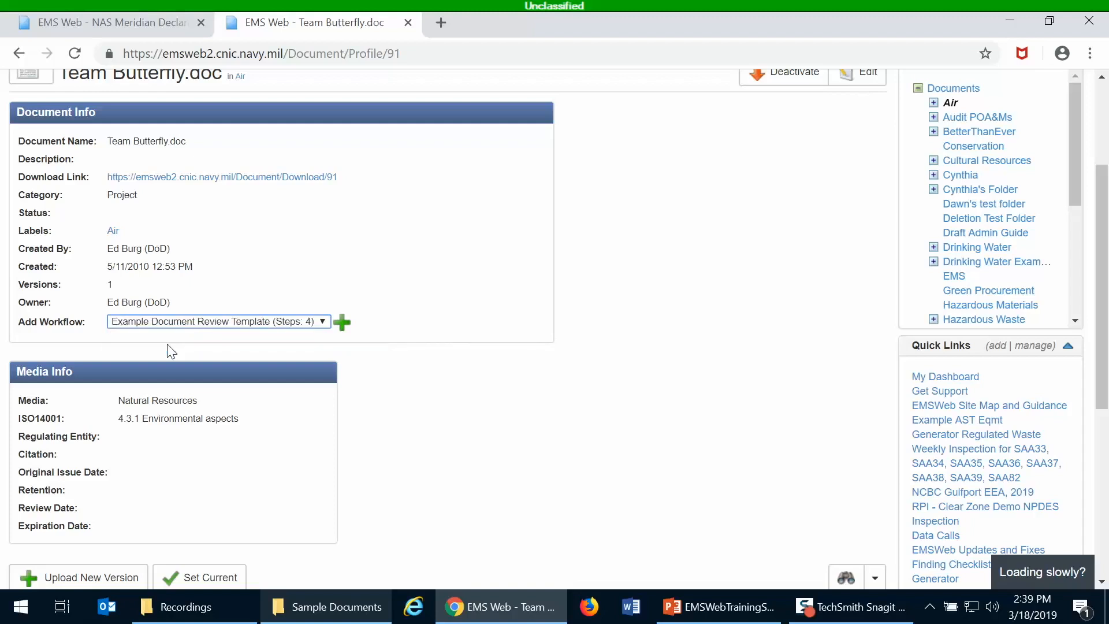
left_click(343, 324)
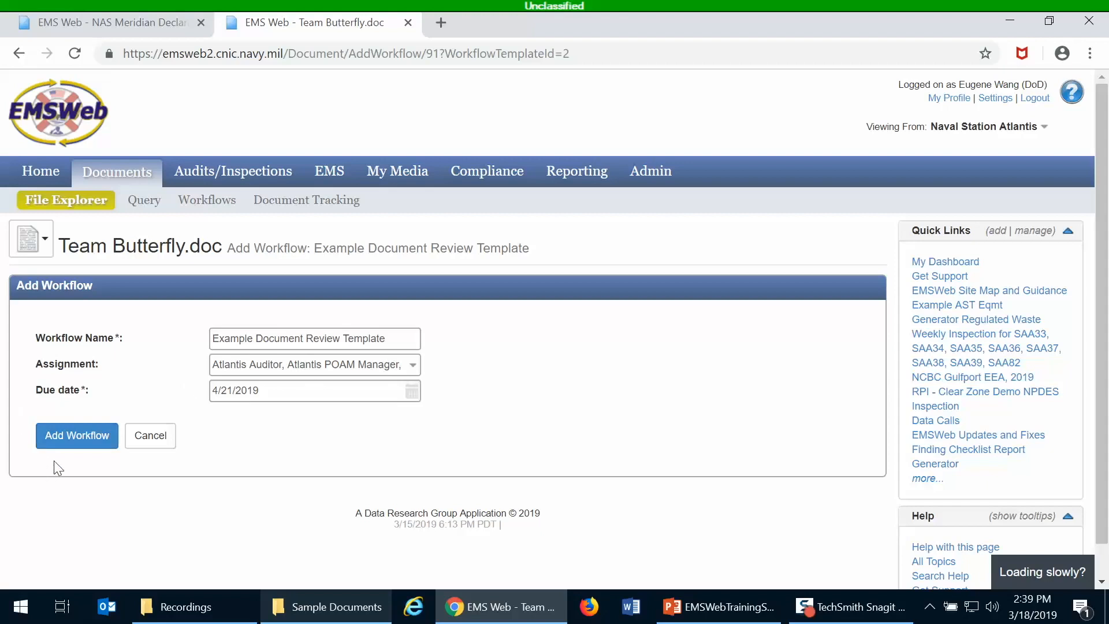
left_click(58, 433)
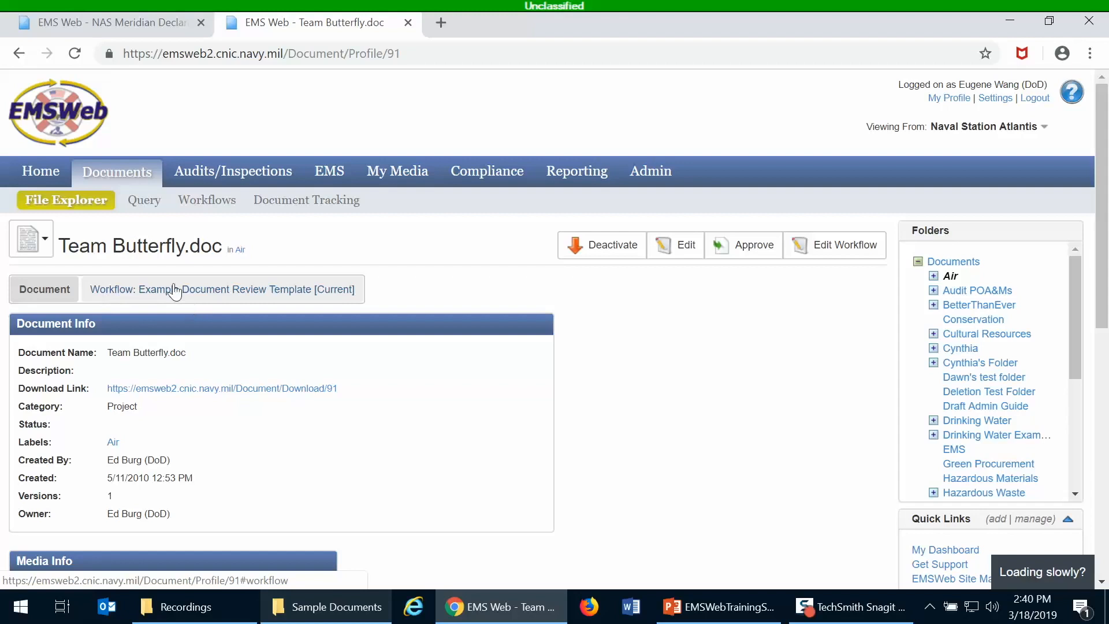
Examine the Example Document Review Template workflow of Team Butterfly.doc, including its current and next steps, log and document versions.
left_click(265, 297)
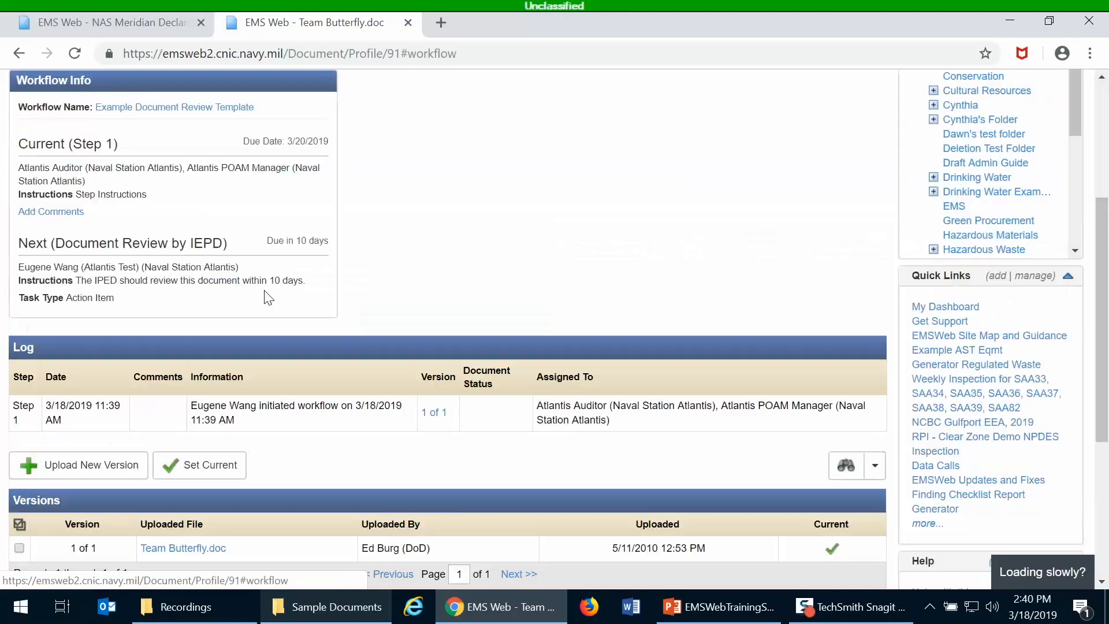
scroll(641, 238, "up", 3)
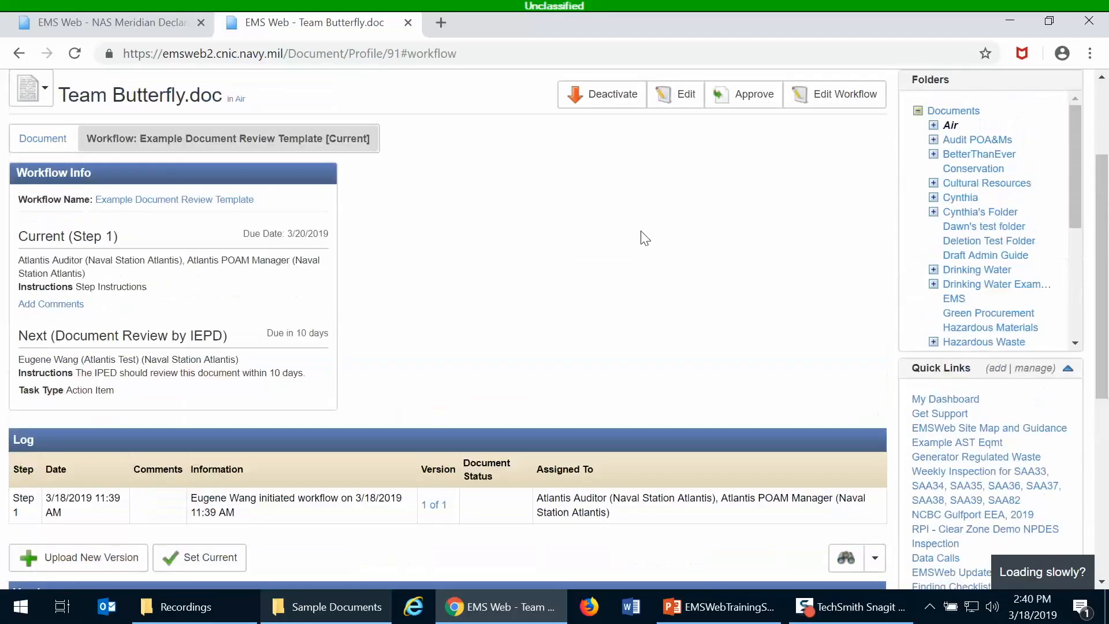
scroll(417, 294, "down", 5)
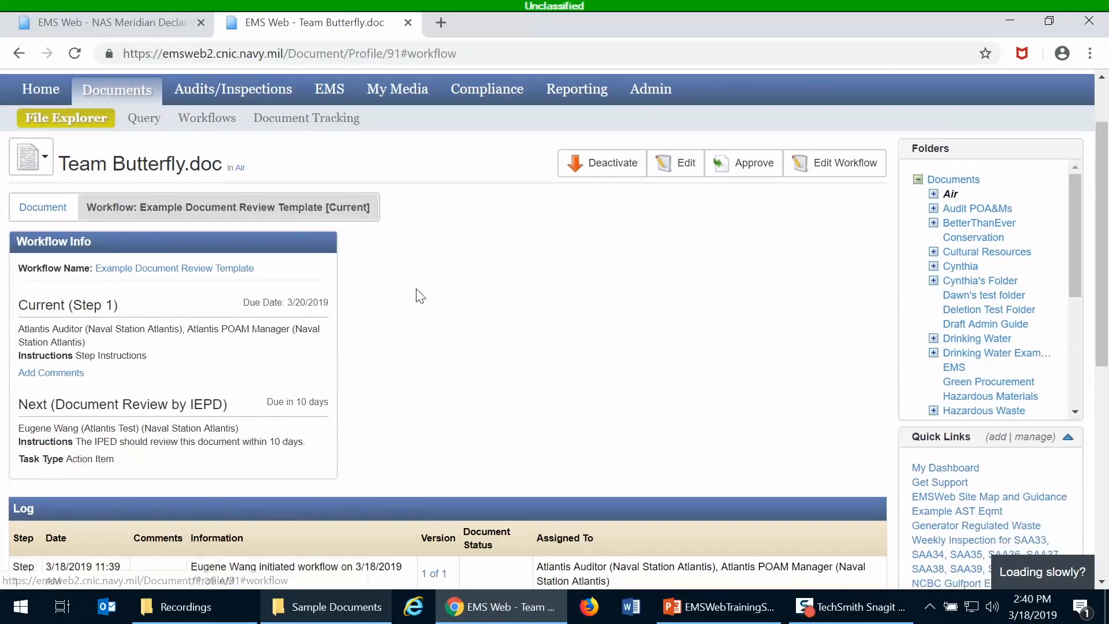
scroll(420, 295, "up", 4)
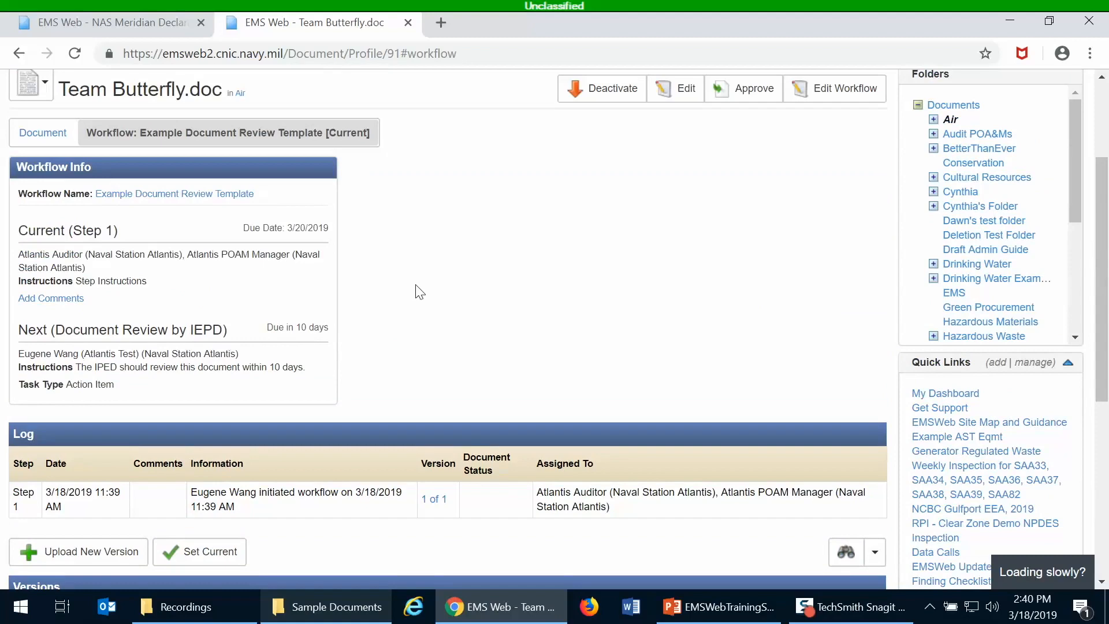
scroll(420, 292, "down", 2)
scroll(420, 292, "up", 2)
scroll(497, 273, "down", 3)
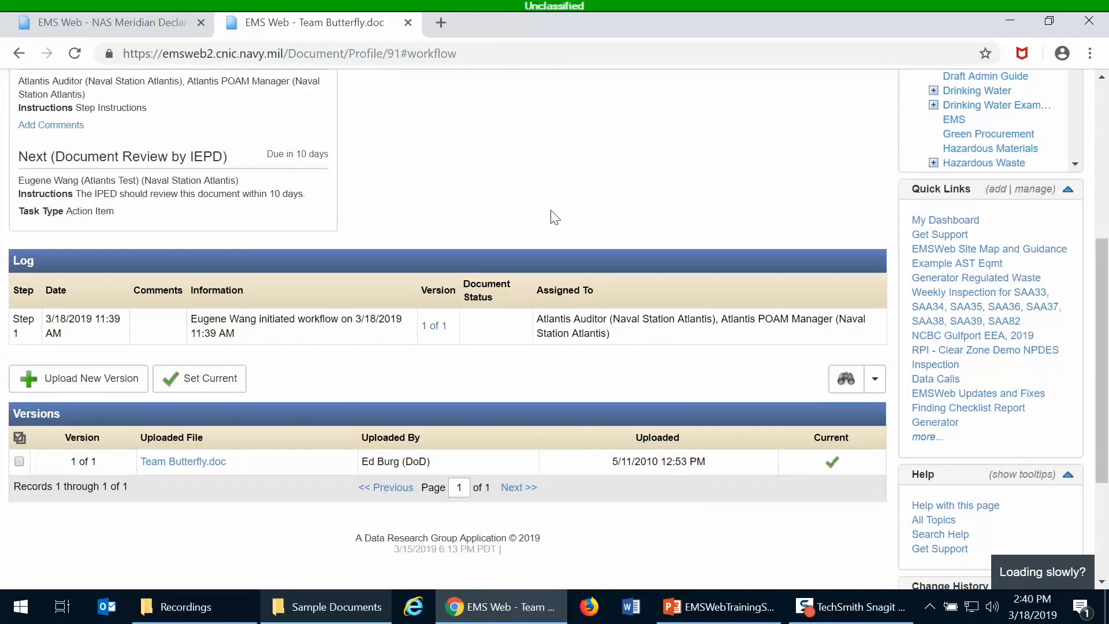
scroll(555, 220, "up", 3)
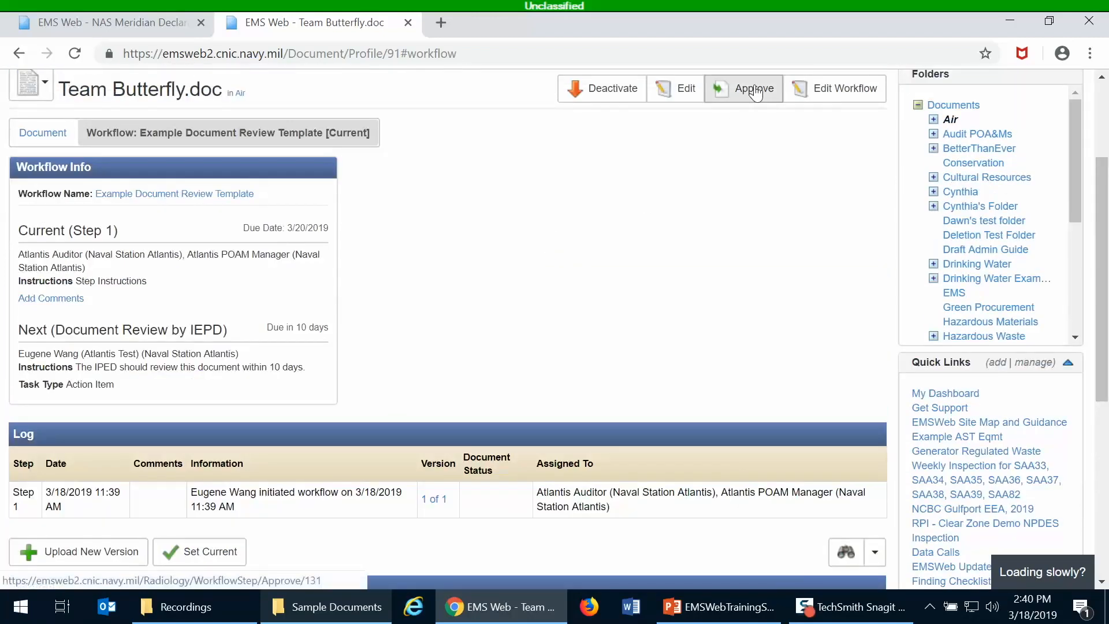
scroll(540, 353, "up", 2)
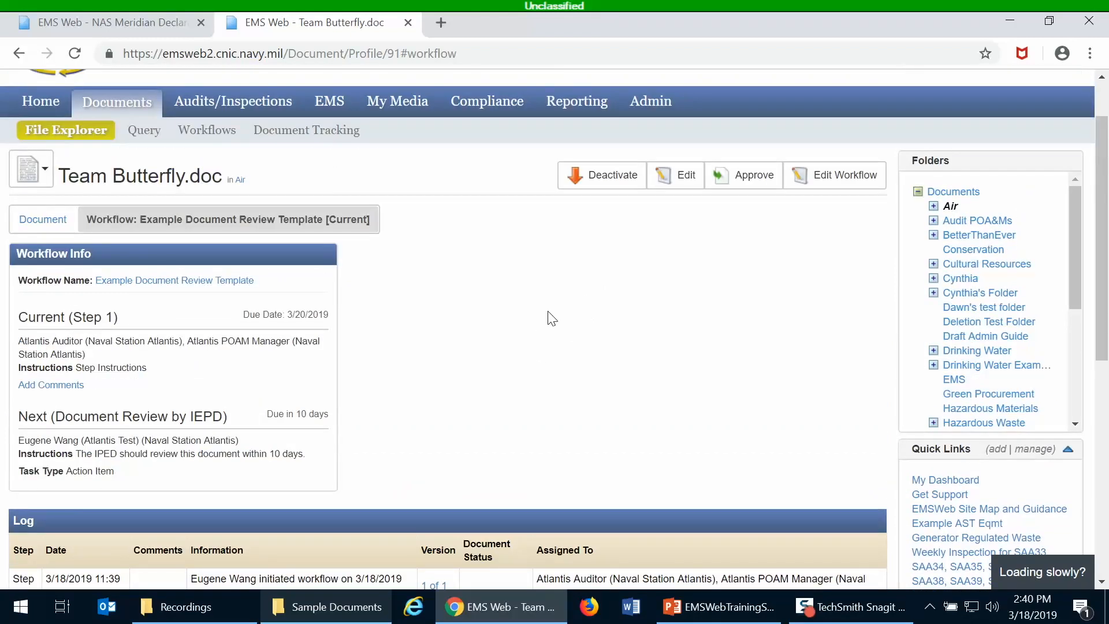
Open the document tracking page and change the viewed organization to Region NDW under NDW.
mouse_move(295, 134)
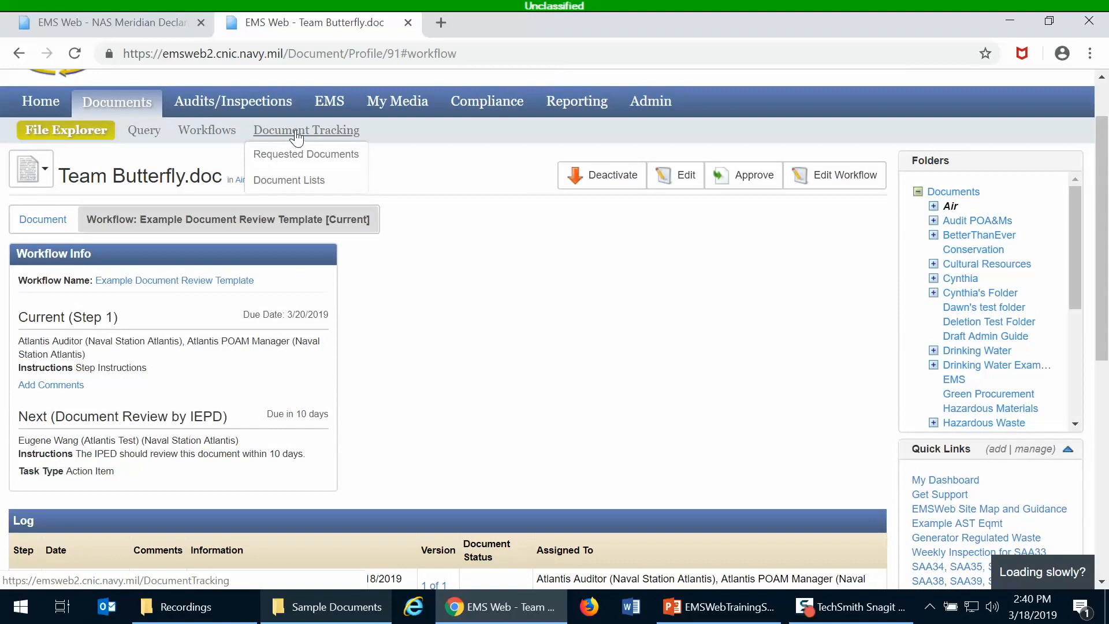
left_click(296, 135)
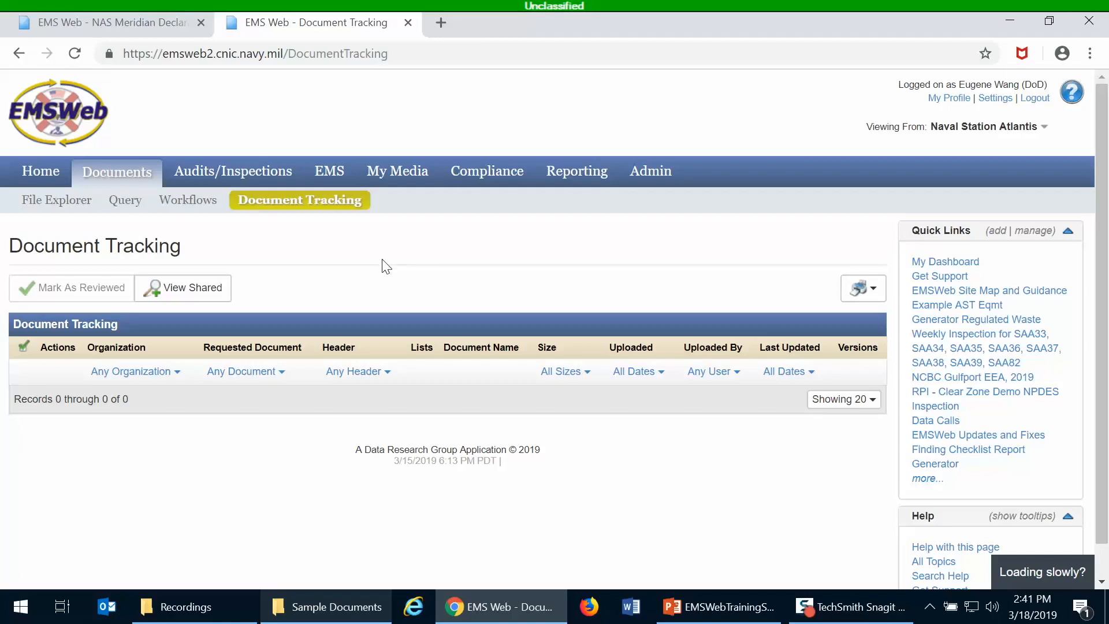
left_click(1007, 137)
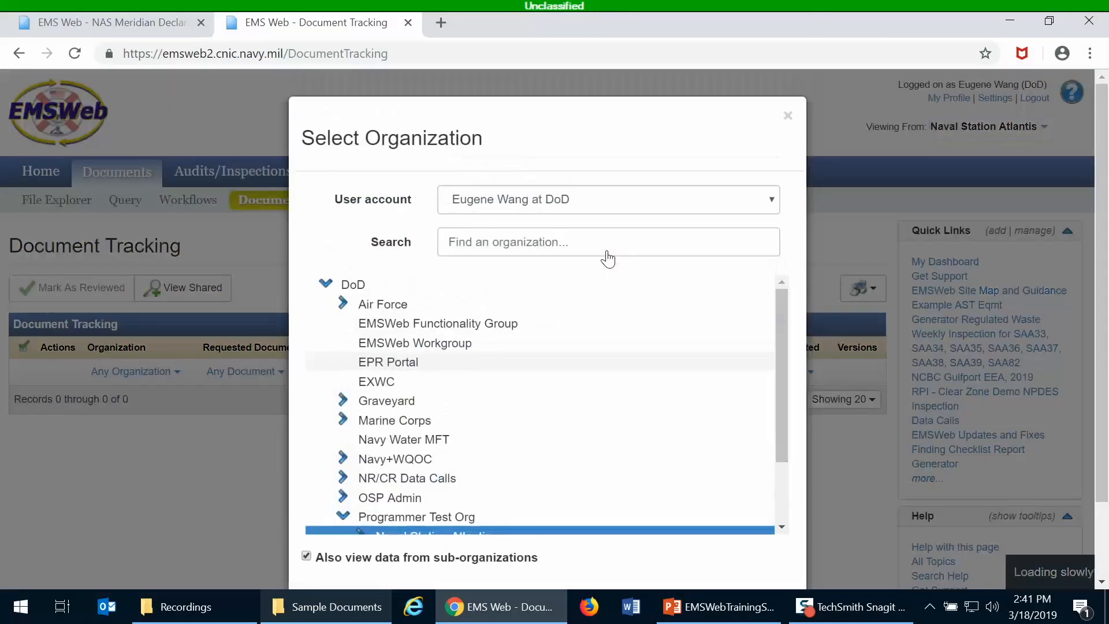
left_click(525, 236)
type("region")
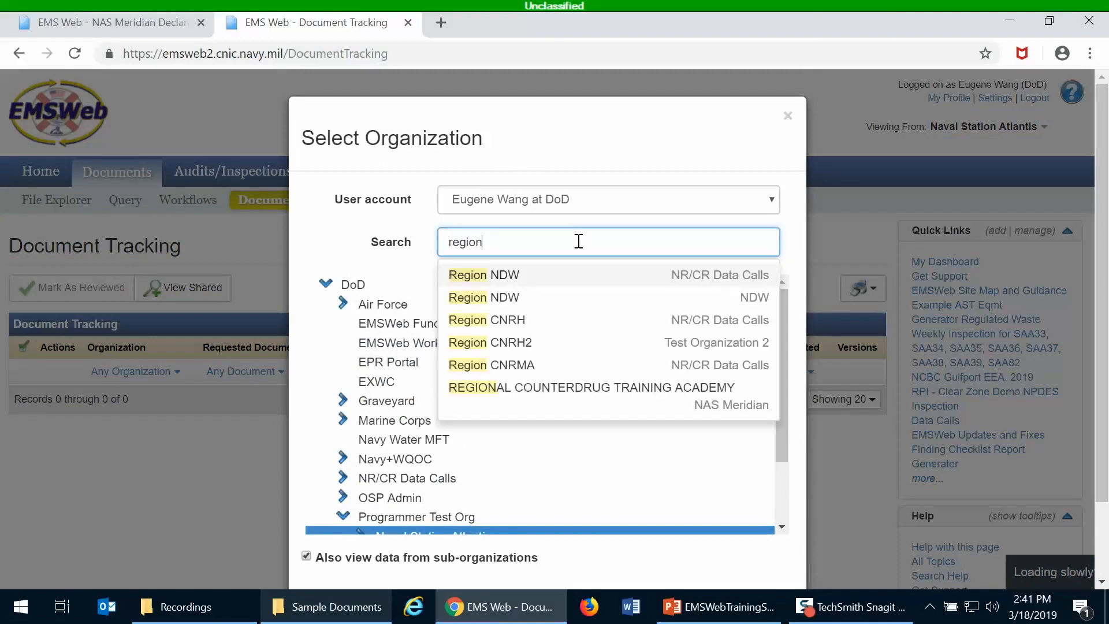
left_click(554, 300)
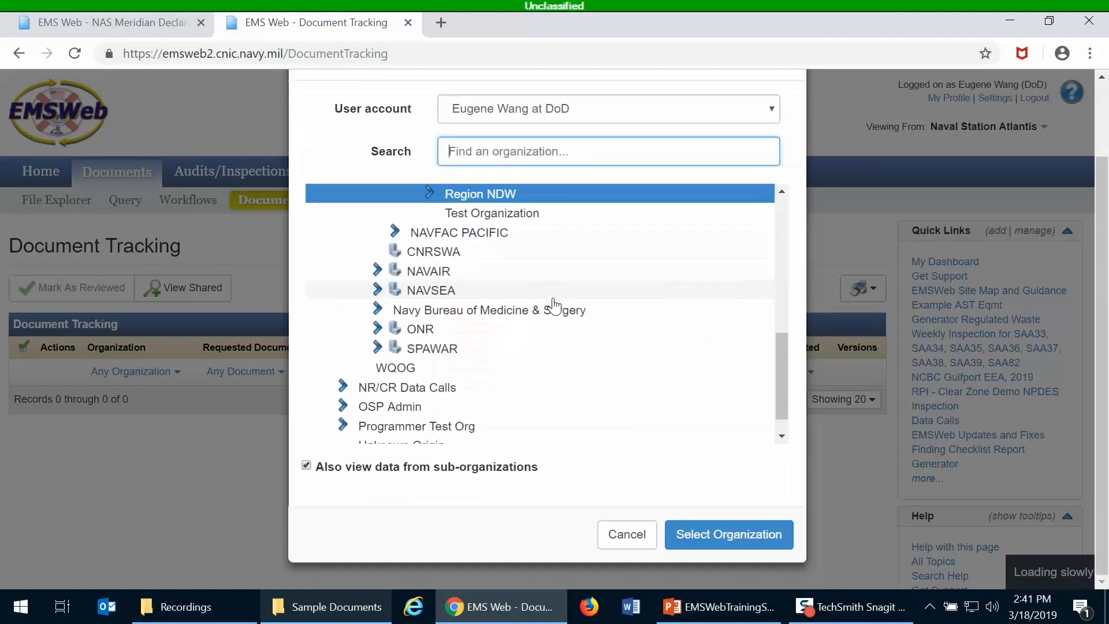
left_click(728, 535)
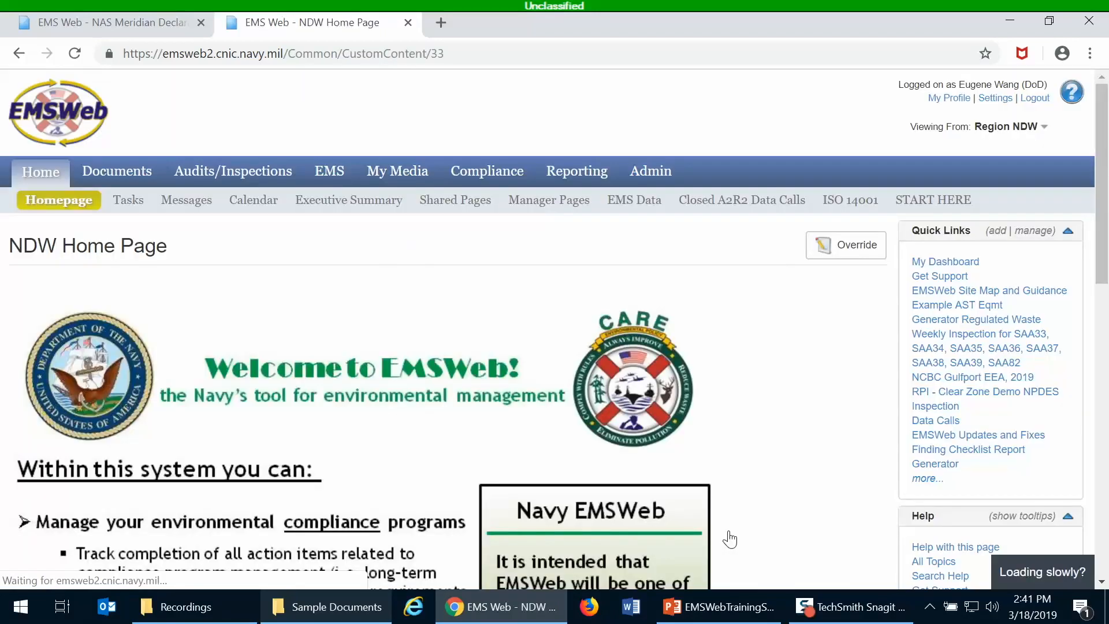
Open Region NDW's document tracking and view its document lists and requested documents.
left_click(92, 172)
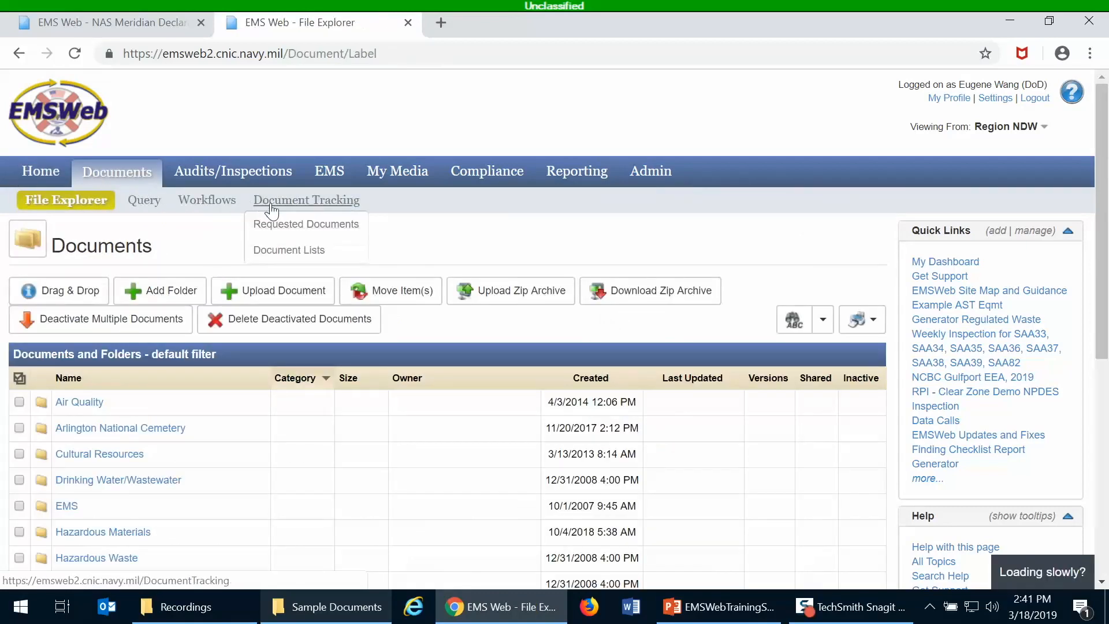
left_click(272, 209)
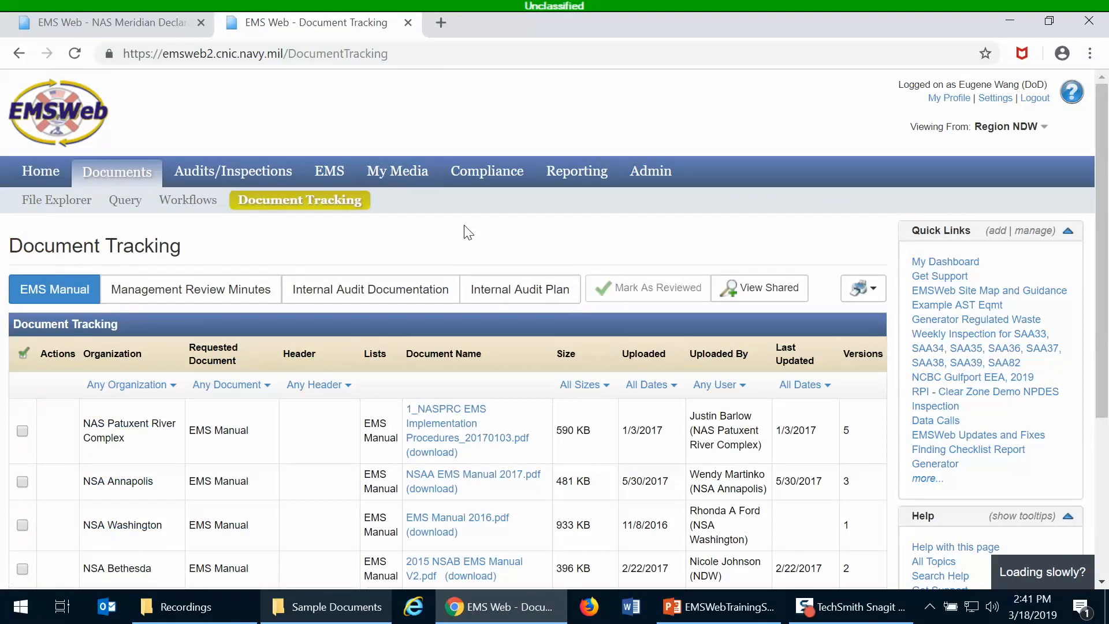
mouse_move(302, 211)
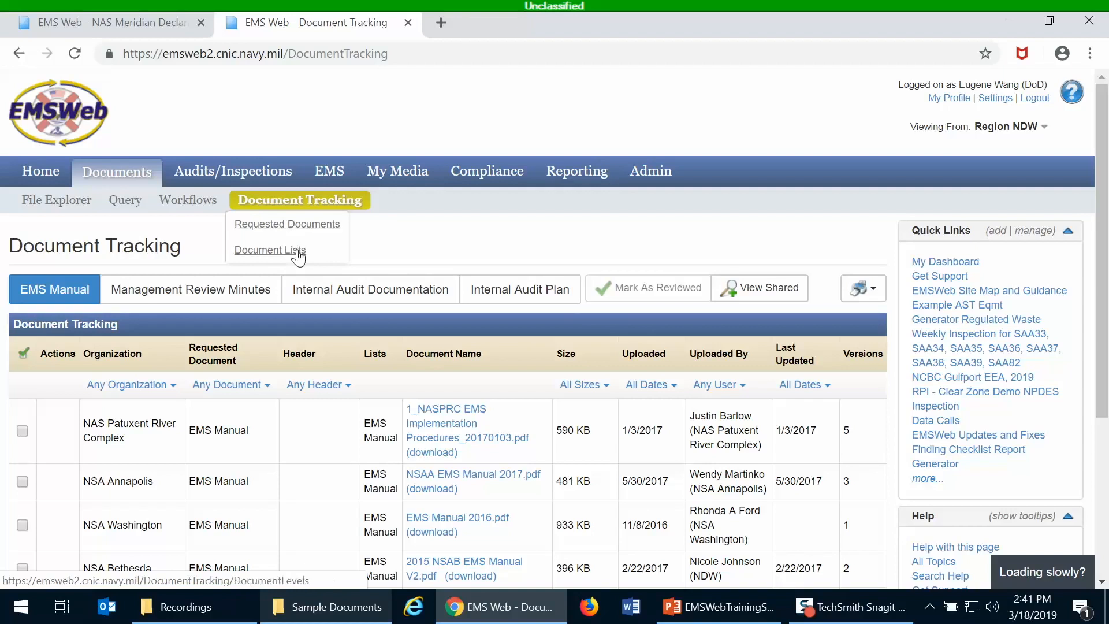
left_click(296, 250)
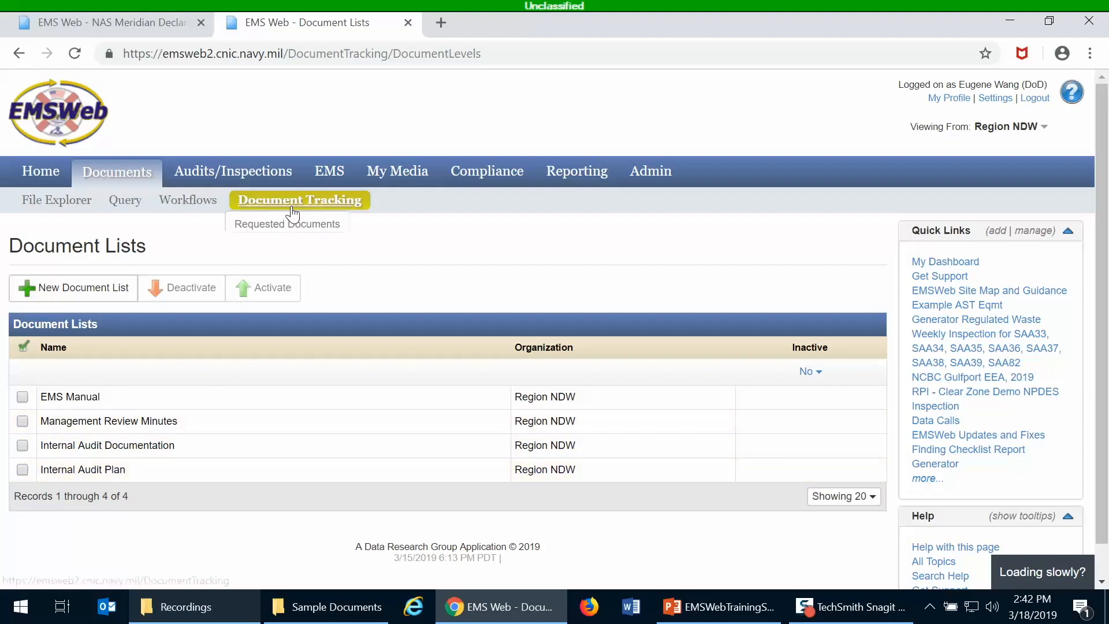
left_click(294, 225)
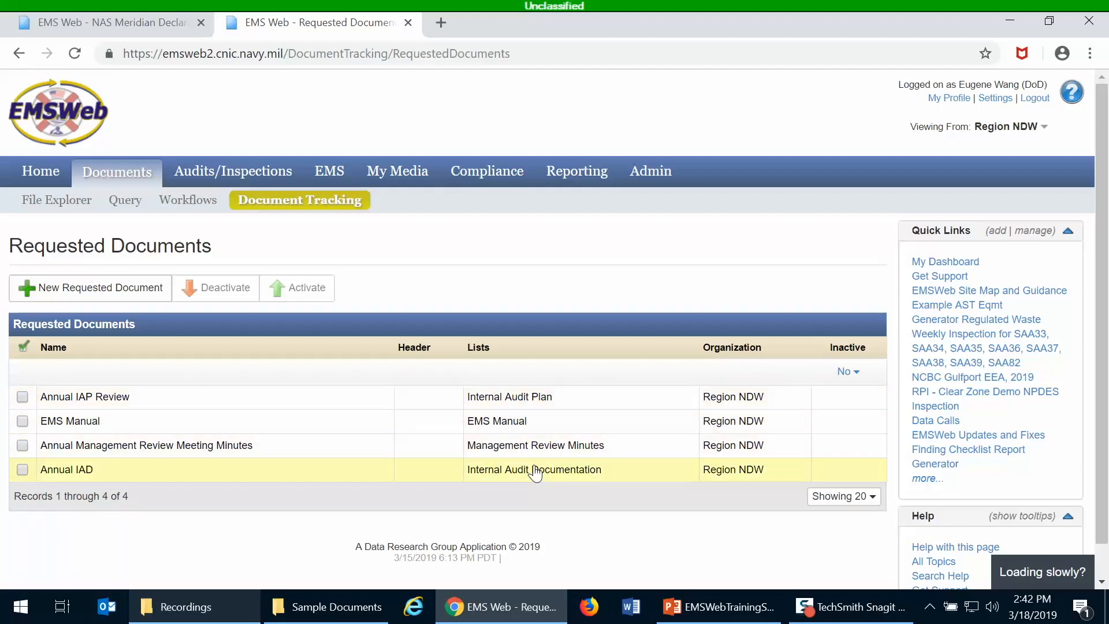
Return to Region NDW's document tracking and examine the EMS Manual entries by organization, upload details and versions.
left_click(312, 208)
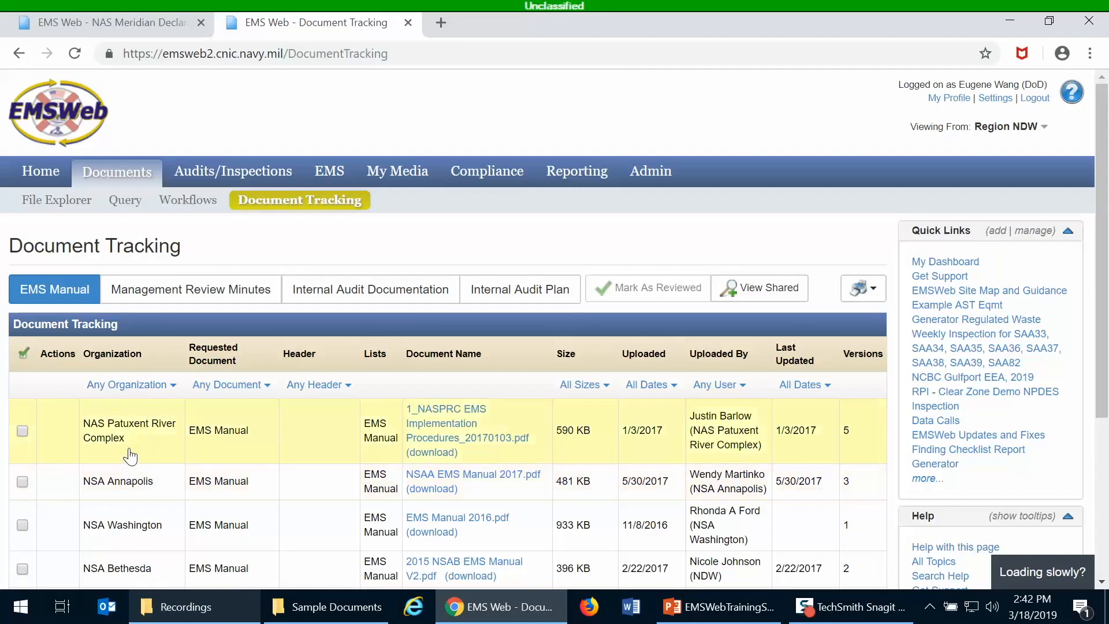
scroll(128, 453, "down", 5)
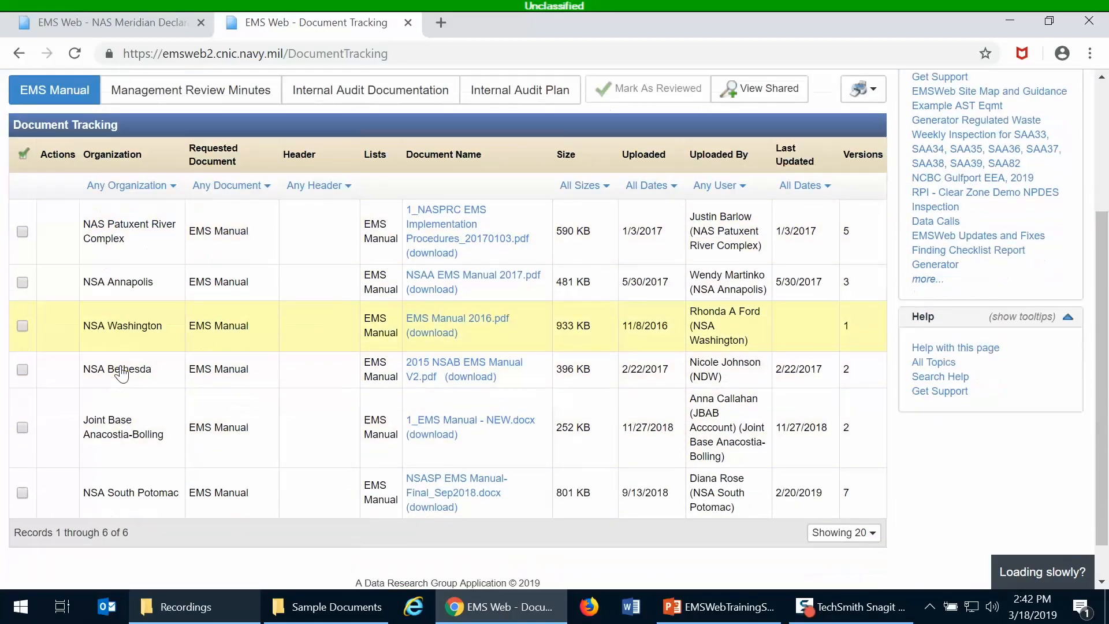
scroll(121, 374, "up", 2)
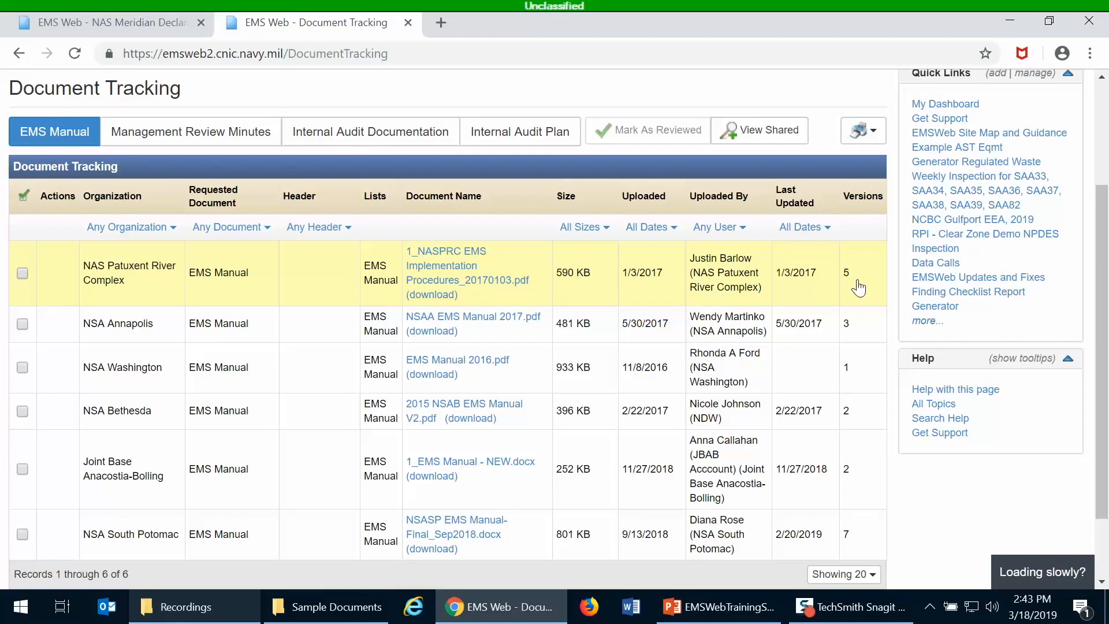
scroll(732, 88, "up", 1)
scroll(730, 84, "up", 2)
scroll(729, 84, "down", 2)
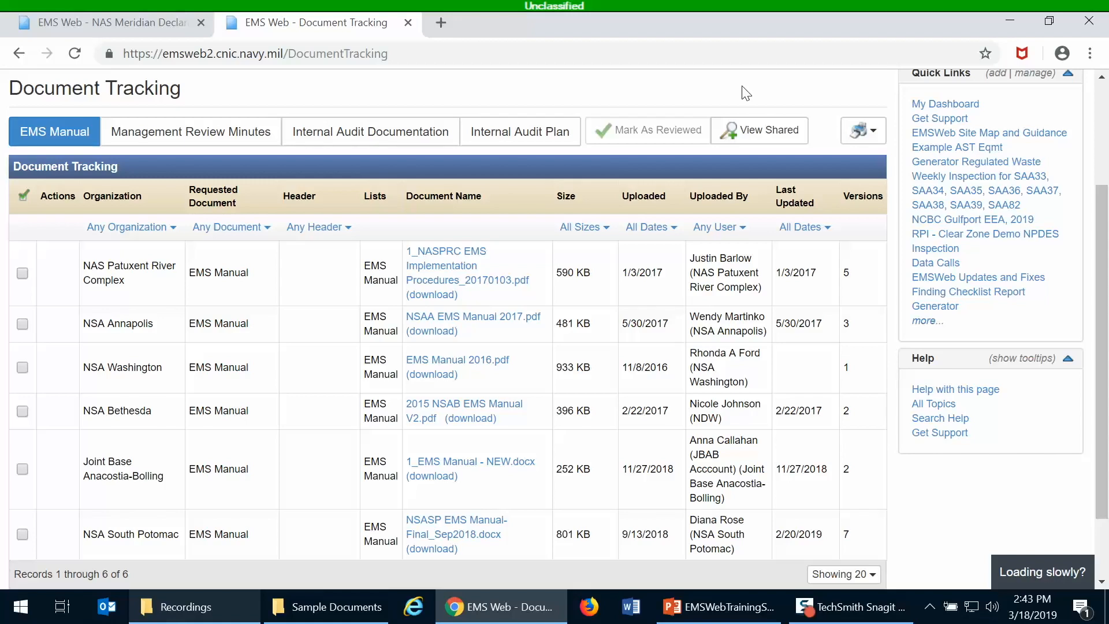
Display the Management Review Minutes tracking list and check which organizations have submitted their documents.
left_click(219, 140)
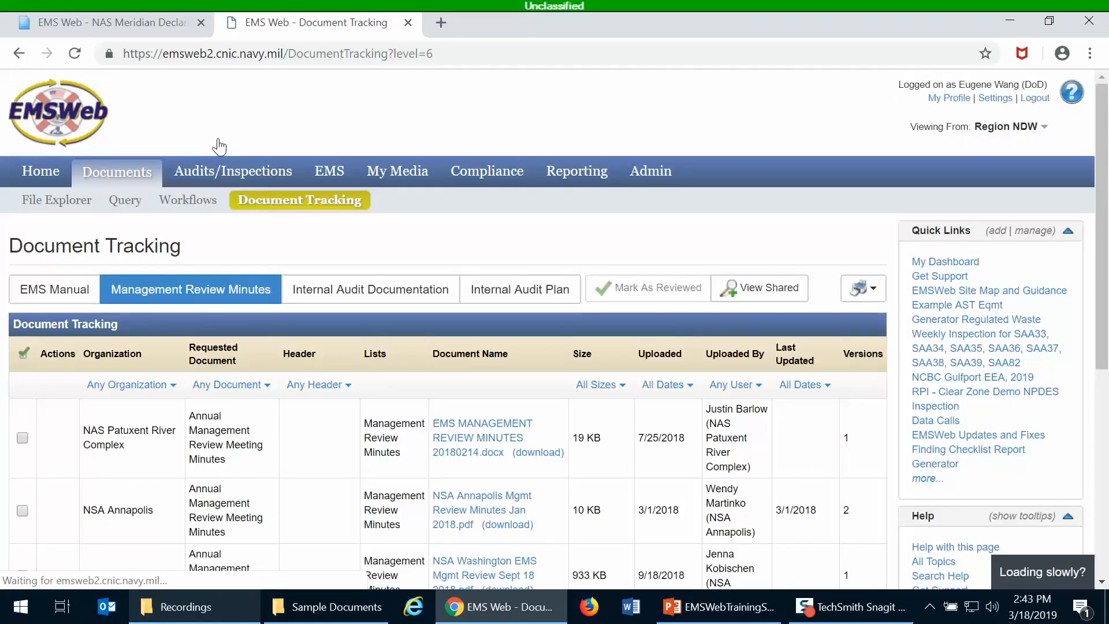
scroll(347, 409, "down", 1)
scroll(346, 409, "down", 4)
scroll(346, 409, "up", 3)
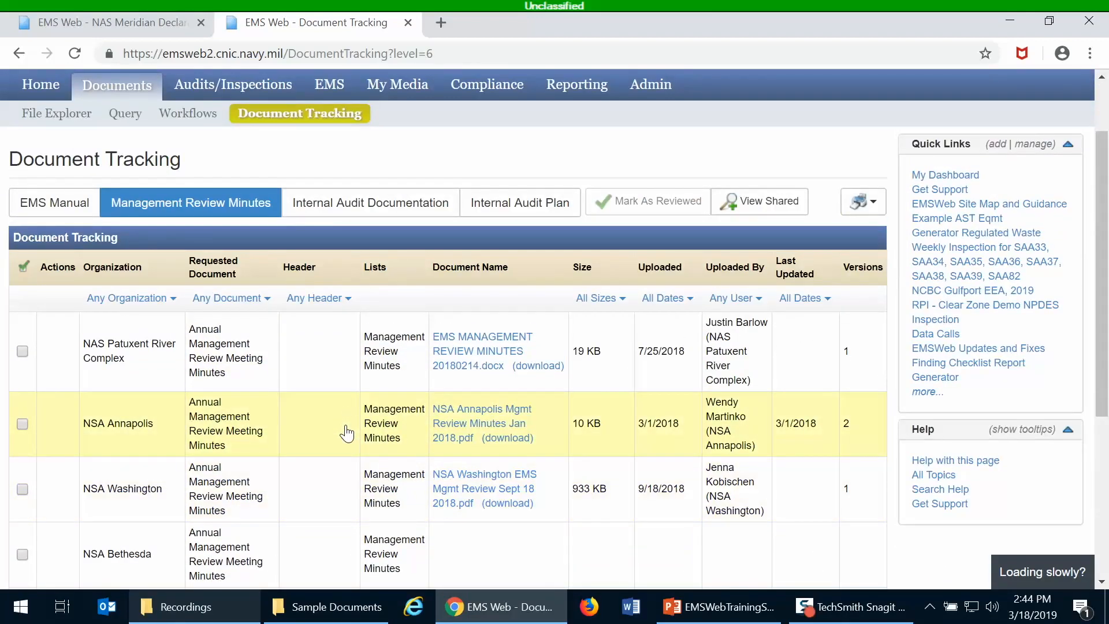
scroll(346, 427, "up", 2)
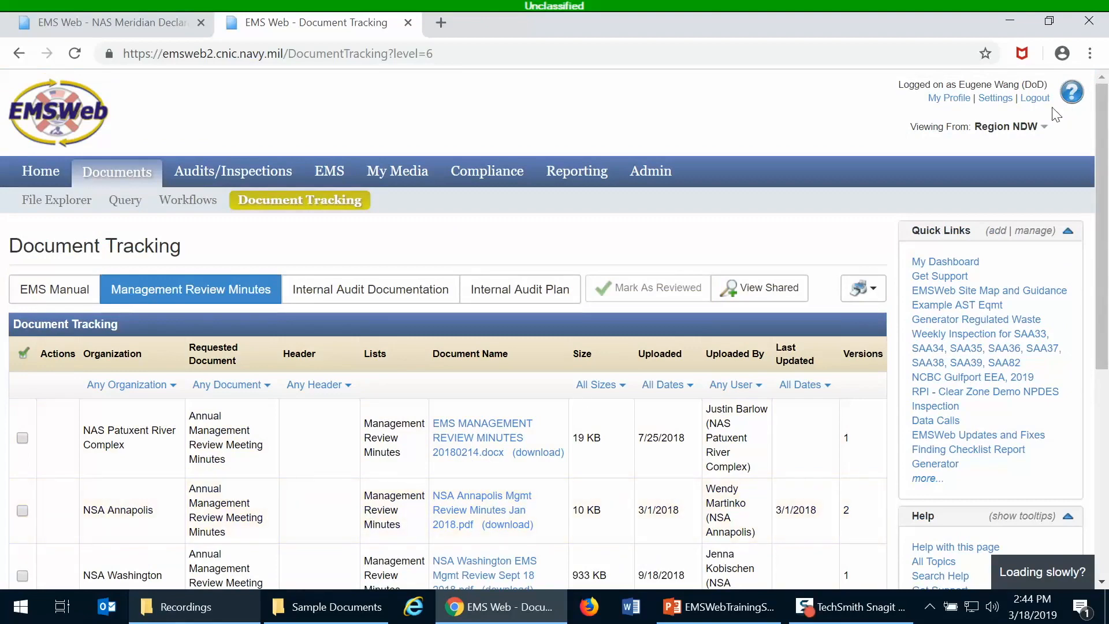
Change the viewed organization to NSA Annapolis and open its document tracking page.
left_click(1023, 129)
left_click(668, 237)
type("annapol")
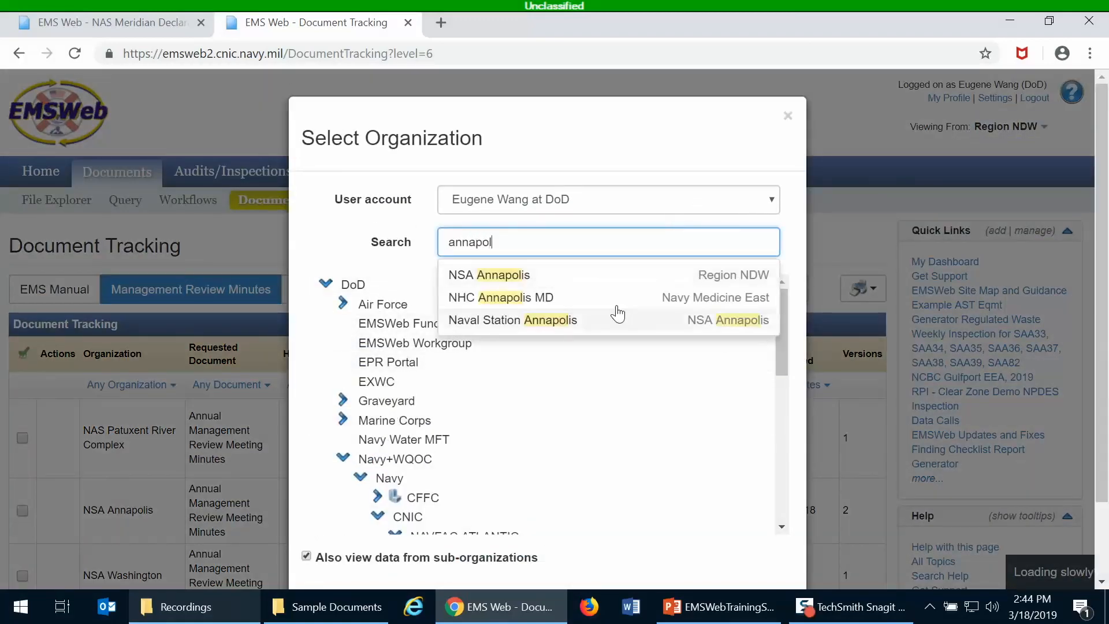
left_click(577, 280)
left_click(732, 534)
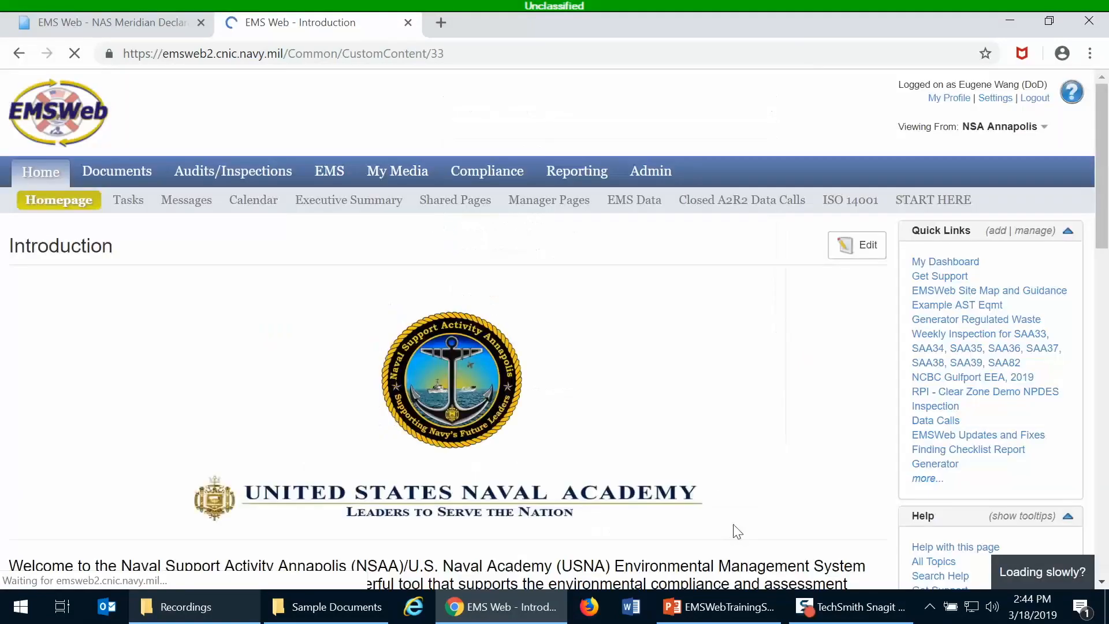
left_click(130, 175)
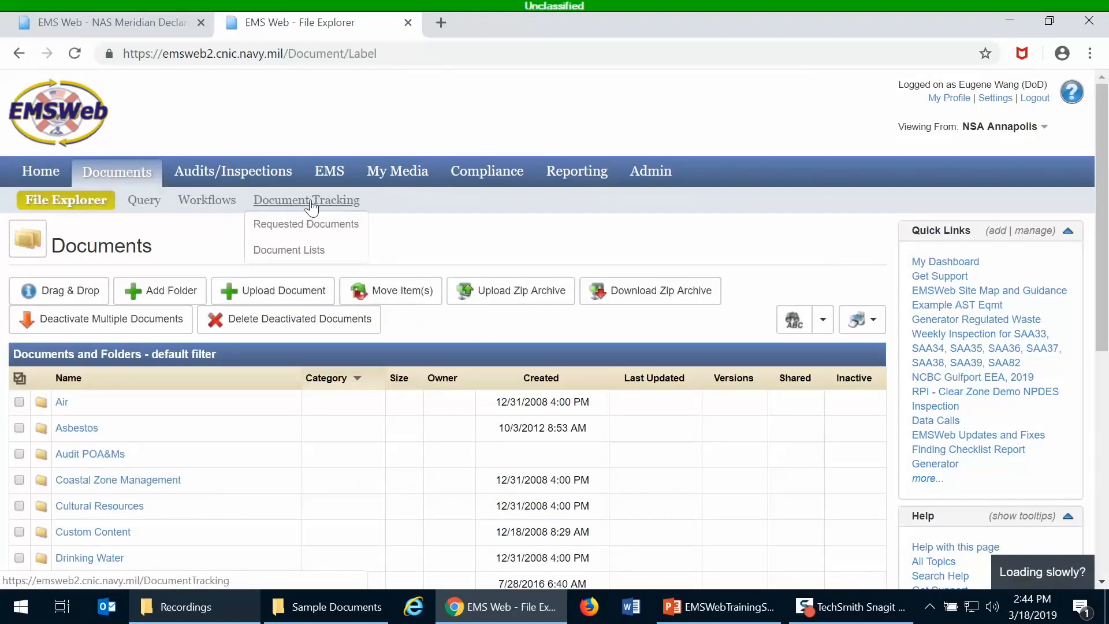
left_click(311, 205)
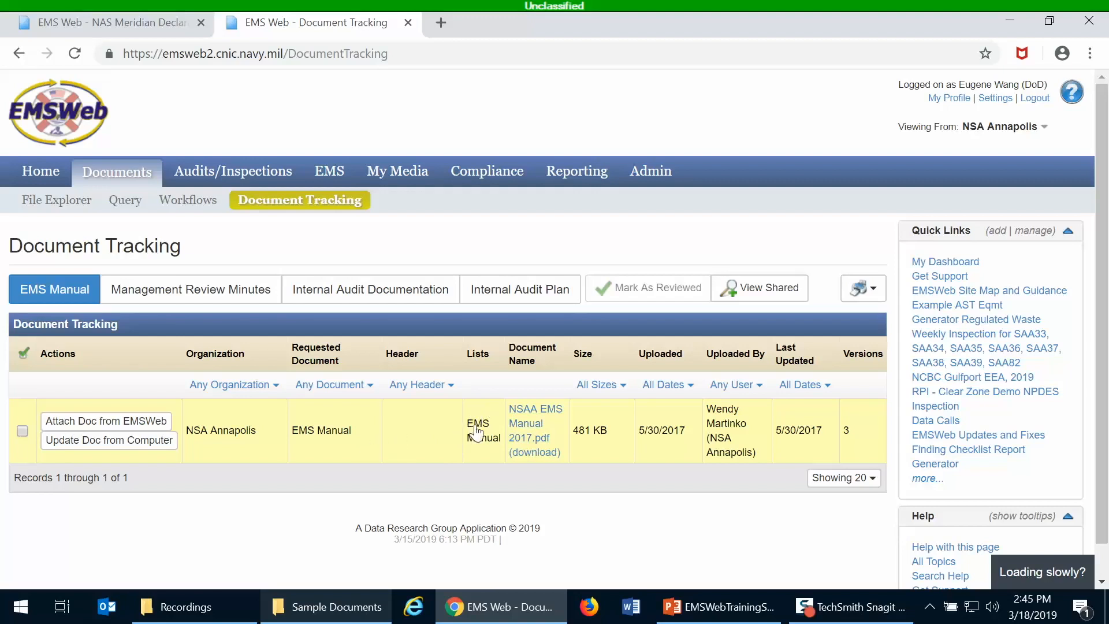
Open NSA Annapolis's tracked EMS Manual document, review its info and version list, and return to document tracking.
left_click(534, 428)
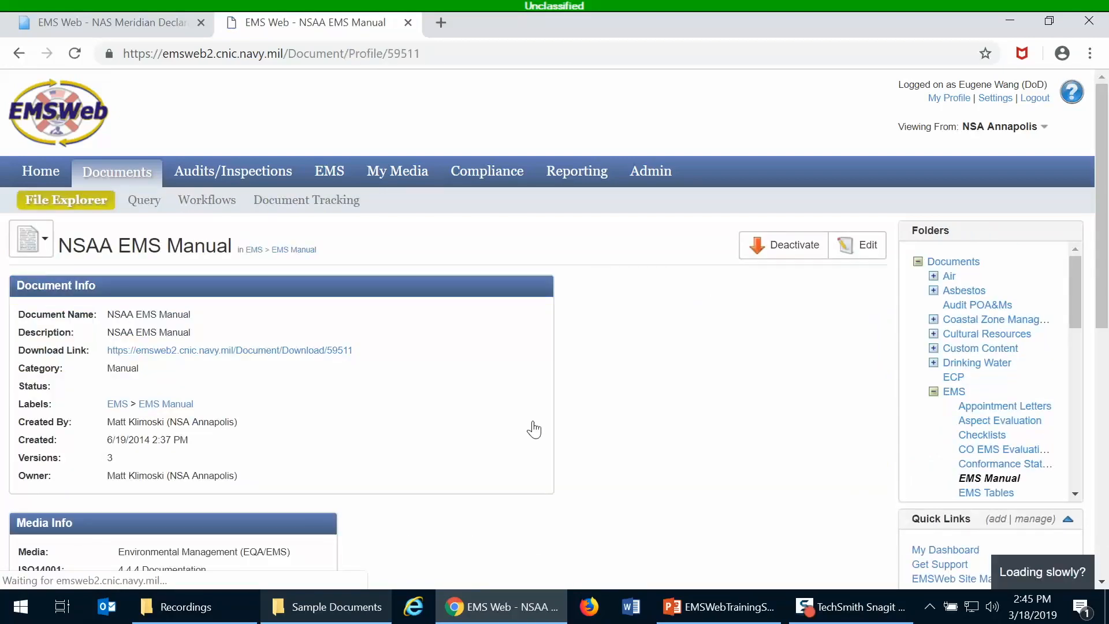
scroll(547, 398, "down", 6)
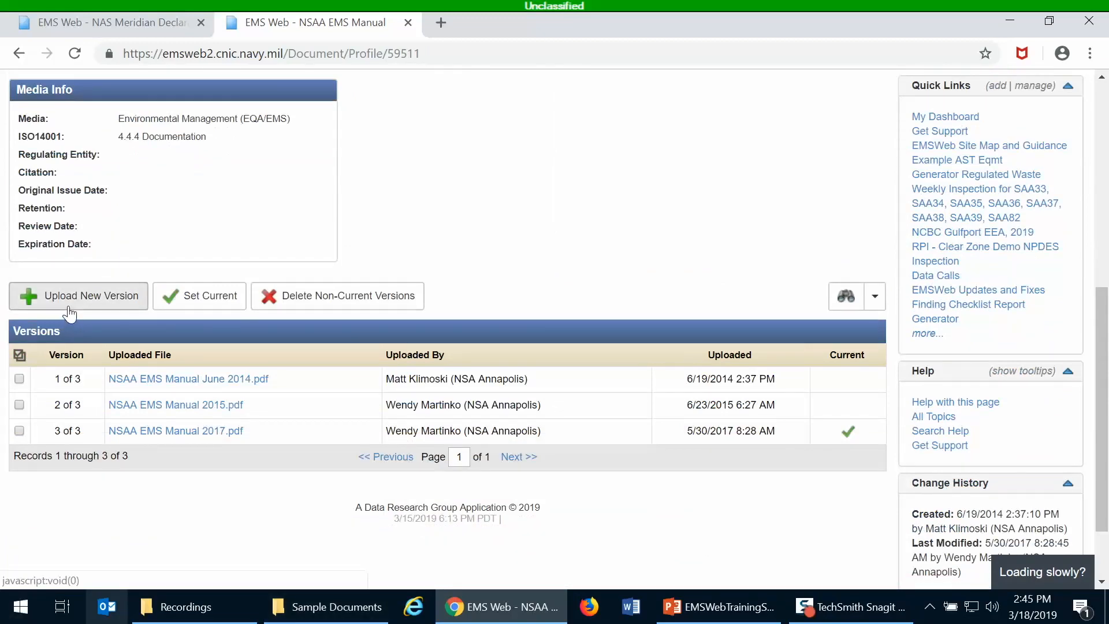
scroll(630, 325, "up", 5)
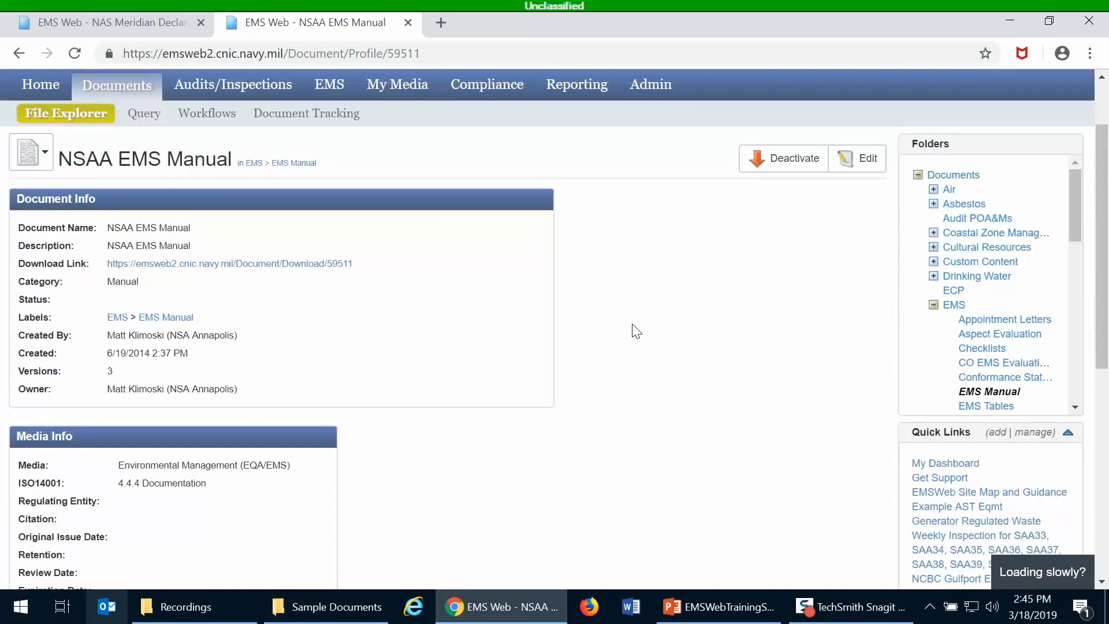
left_click(301, 113)
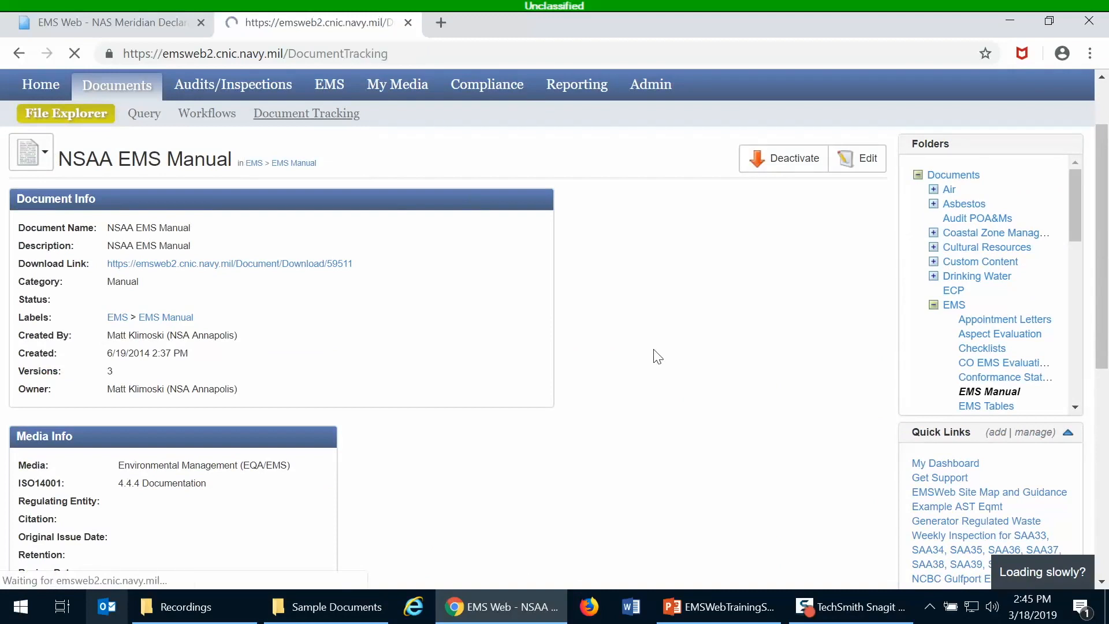